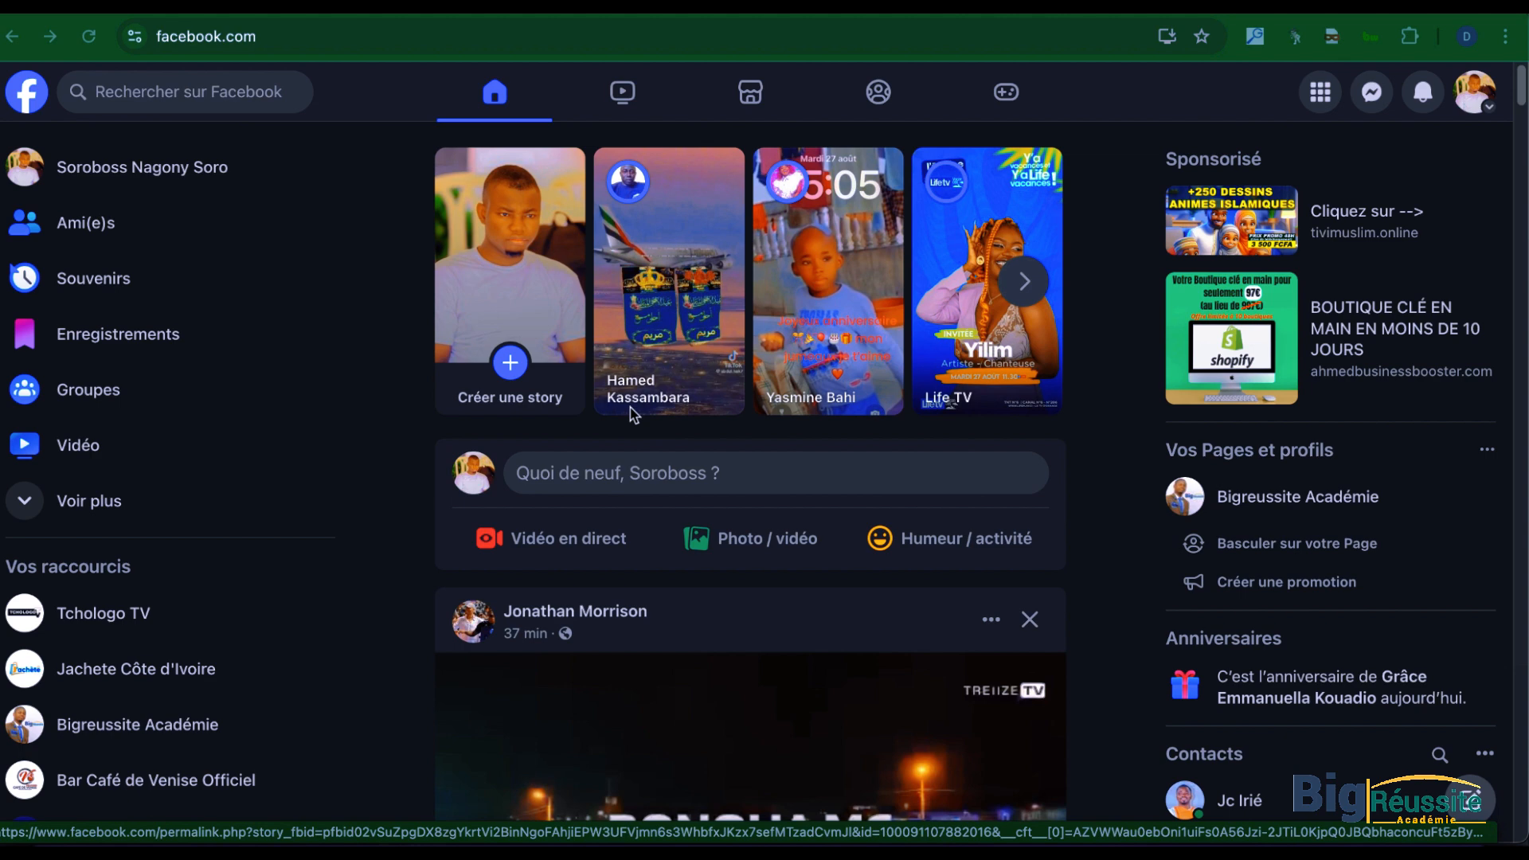
# Step: Switch to ChatGPT and, in a new chat, begin the prompt with "propose moi des noms percutant de restaurant"
pyautogui.click(366, 6)
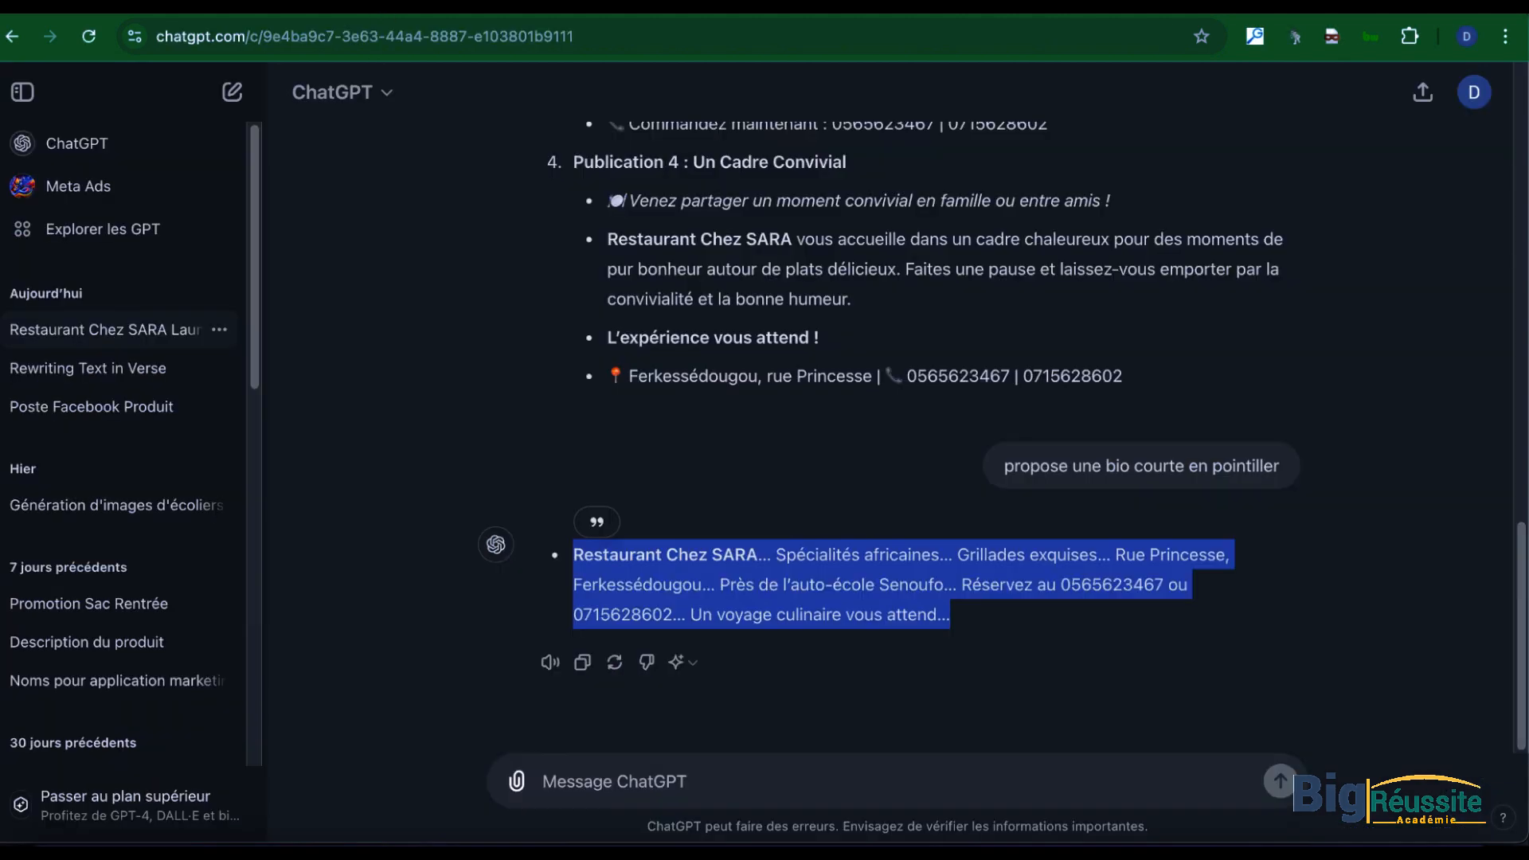
pyautogui.click(132, 150)
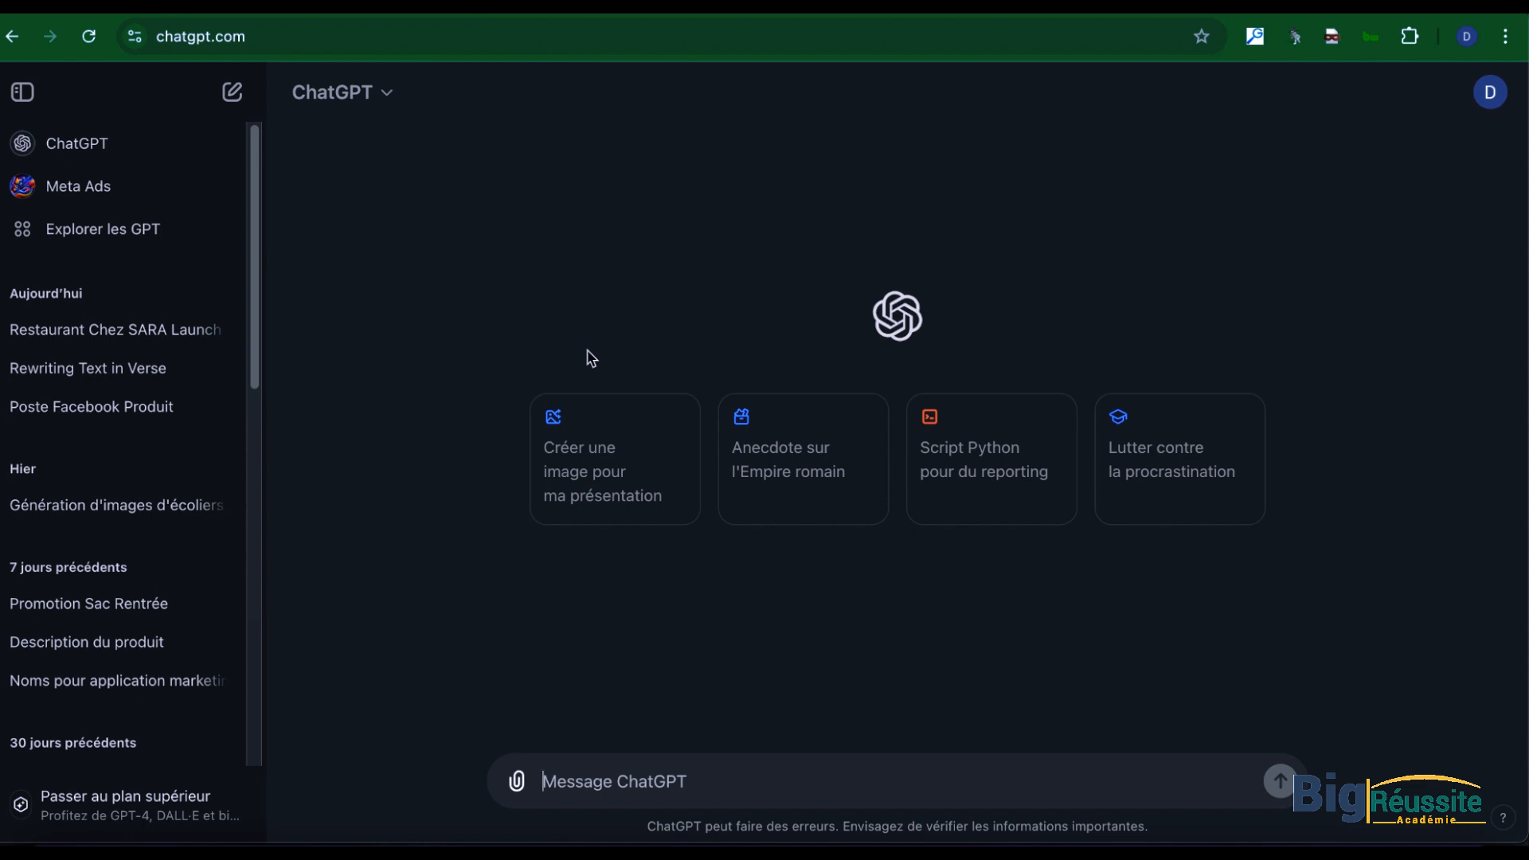
pyautogui.write('dd')
pyautogui.press('BackSpace')
pyautogui.press('BackSpace')
pyautogui.write('pro')
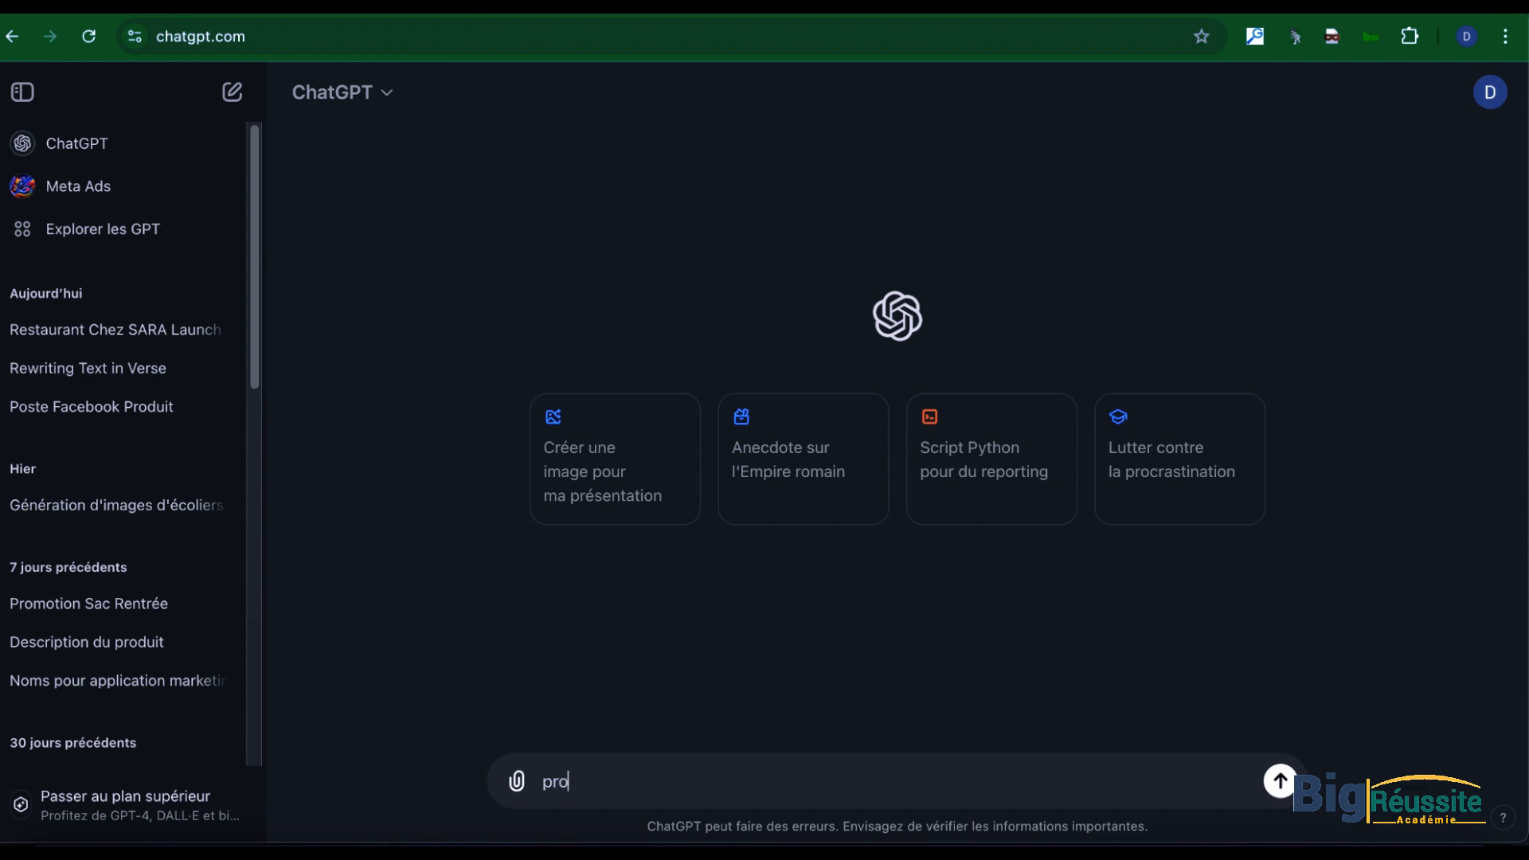
pyautogui.write('pose moi des noms percutant de restant')
pyautogui.press('BackSpace')
pyautogui.write('urant')
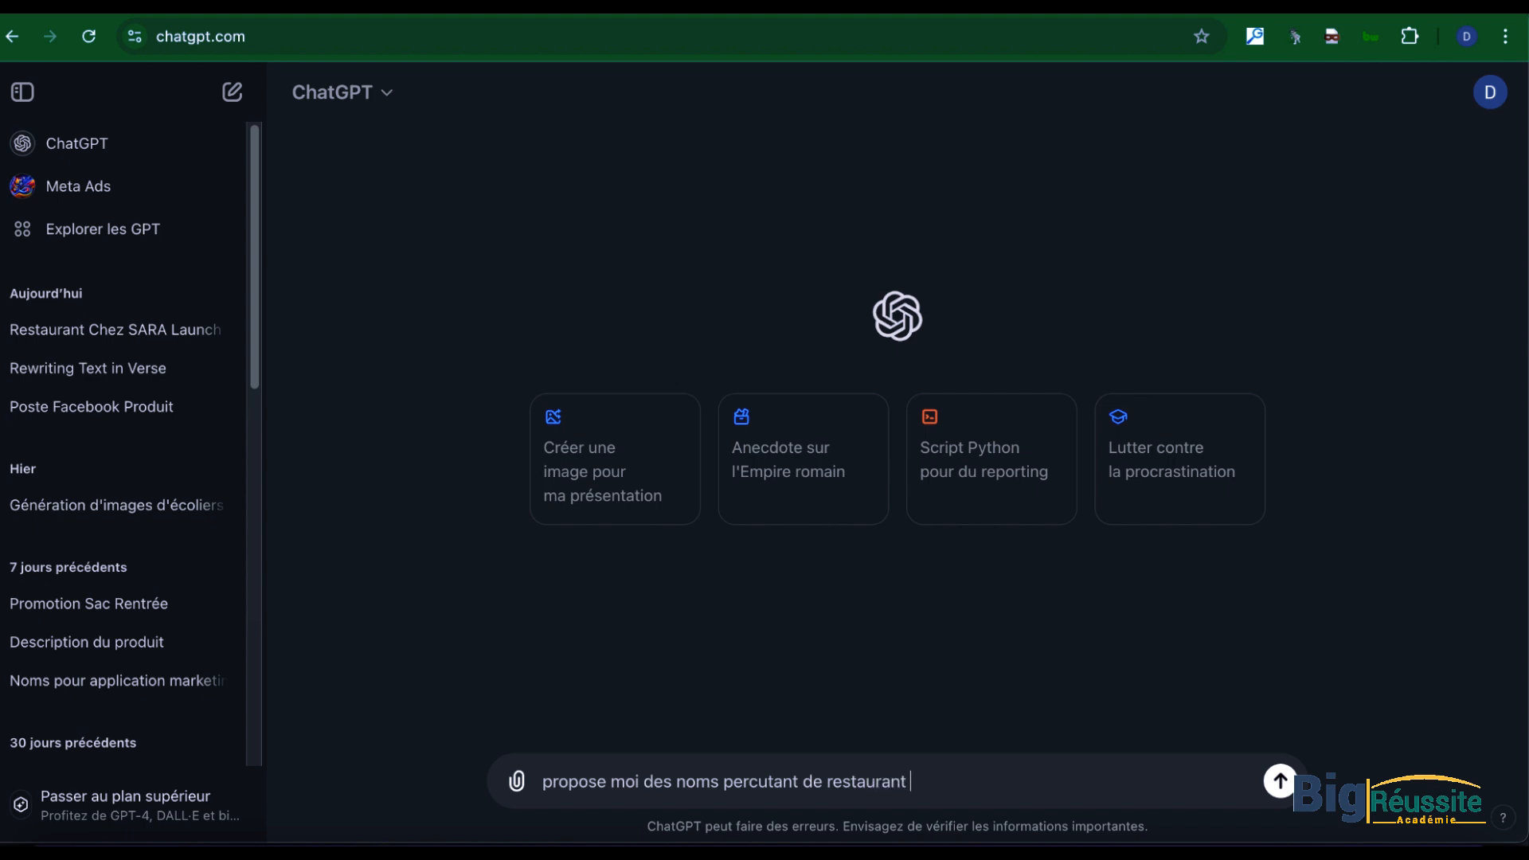
pyautogui.write(' avec pour specil')
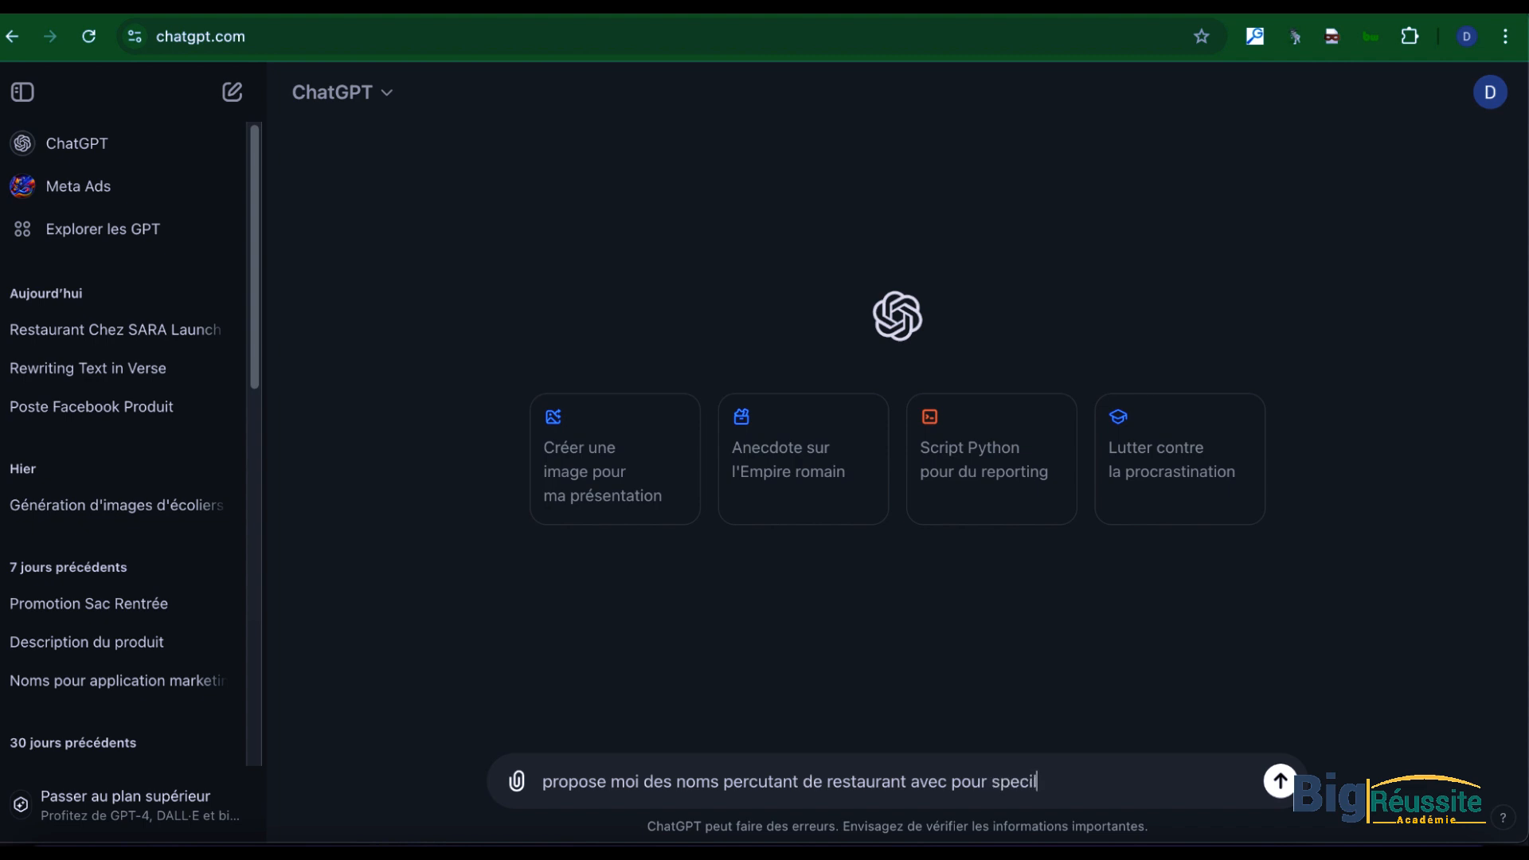
# Step: Complete the prompt with "avec pour specialité menu africain et grillarde, je suis en cote d'ivoire" and send it
pyautogui.press('BackSpace')
pyautogui.write('alité menu africain')
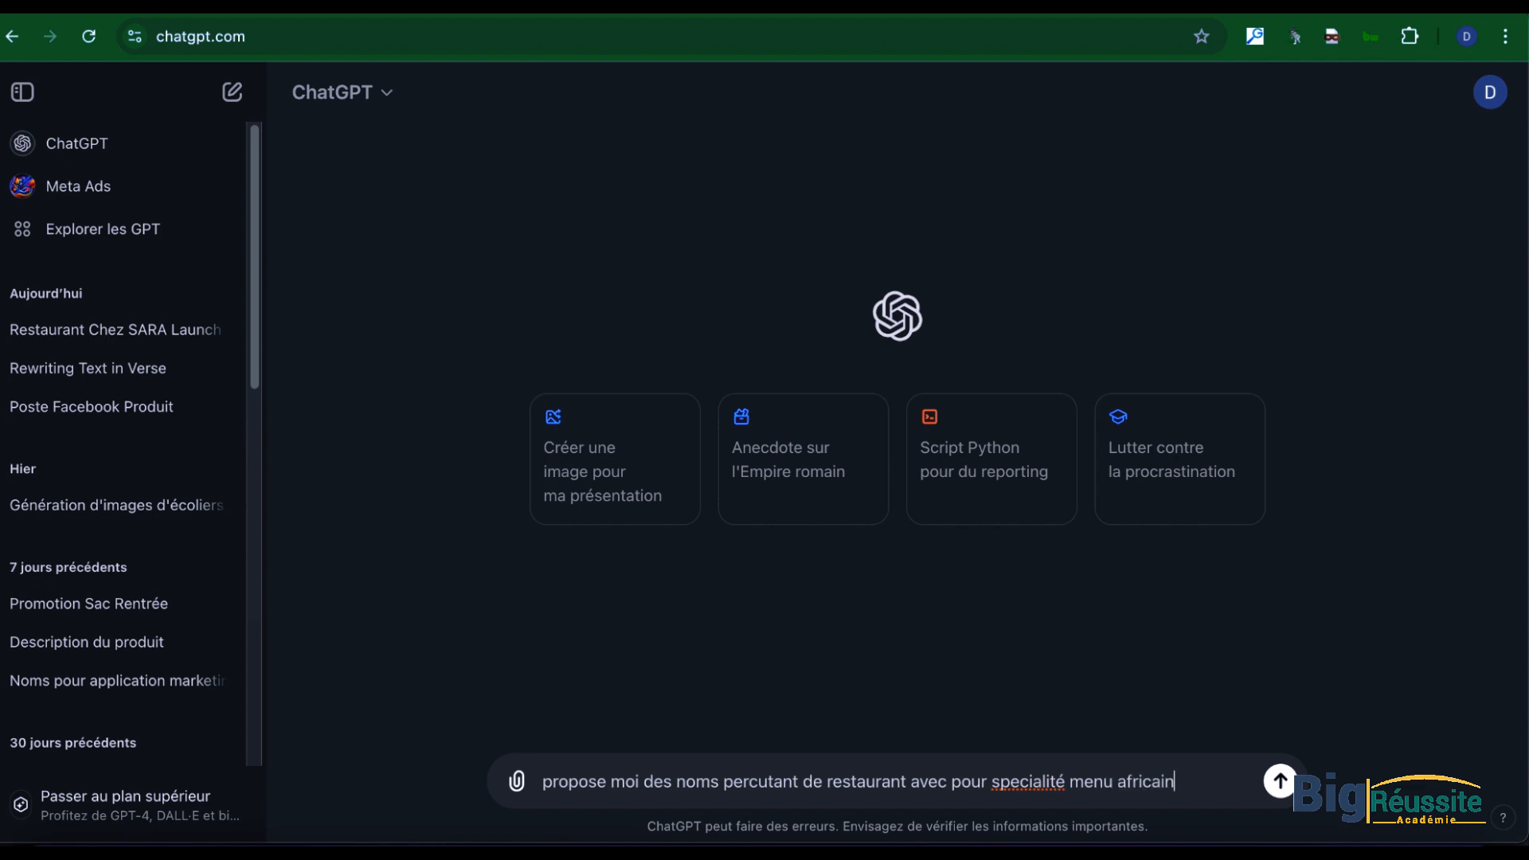
pyautogui.write(' et grillarde,')
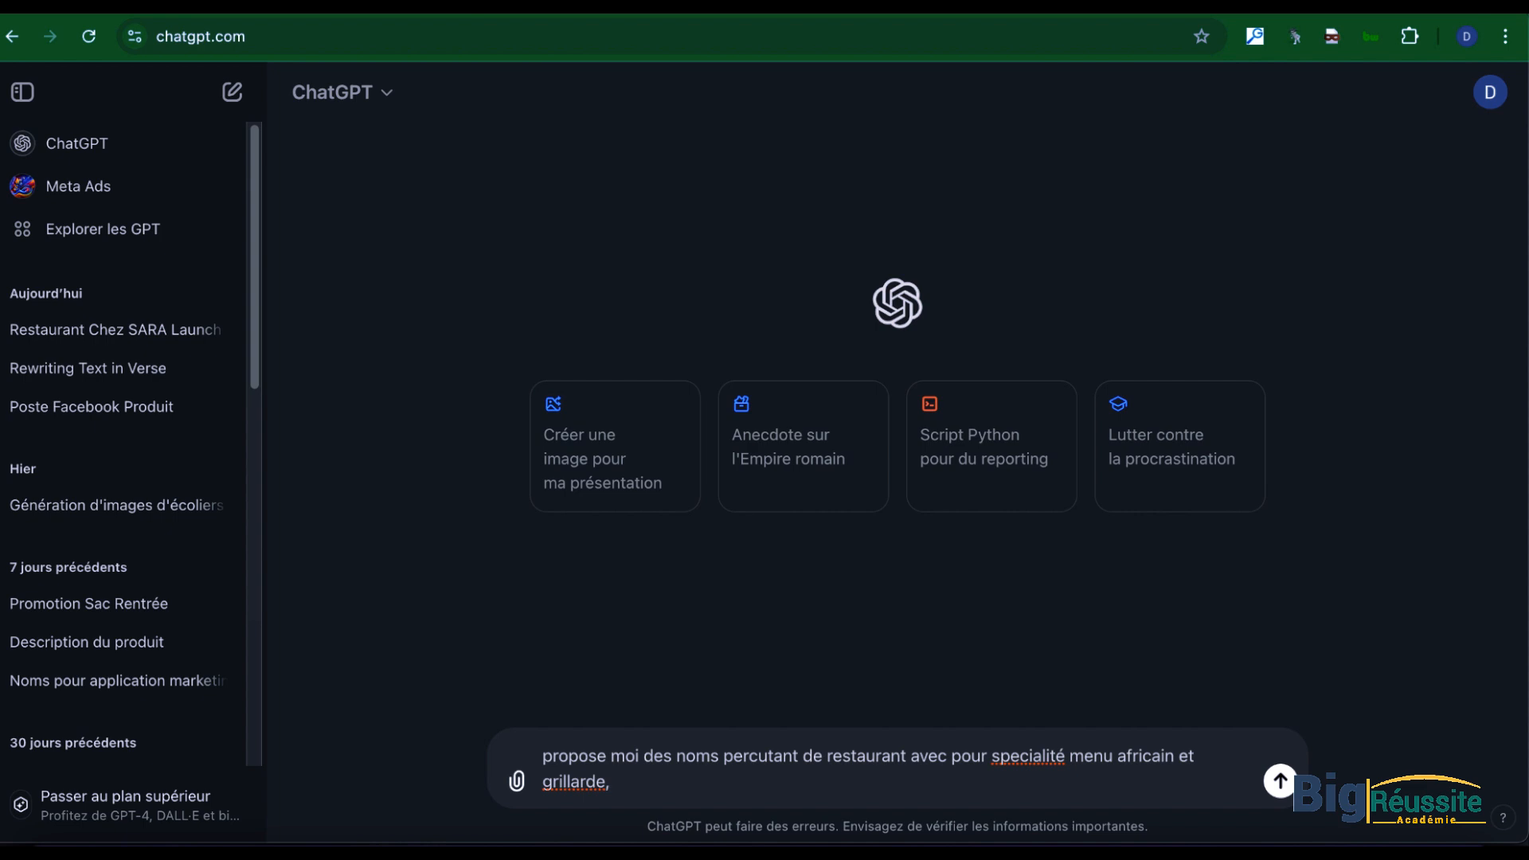
pyautogui.write("je suis en cote d'ivoire")
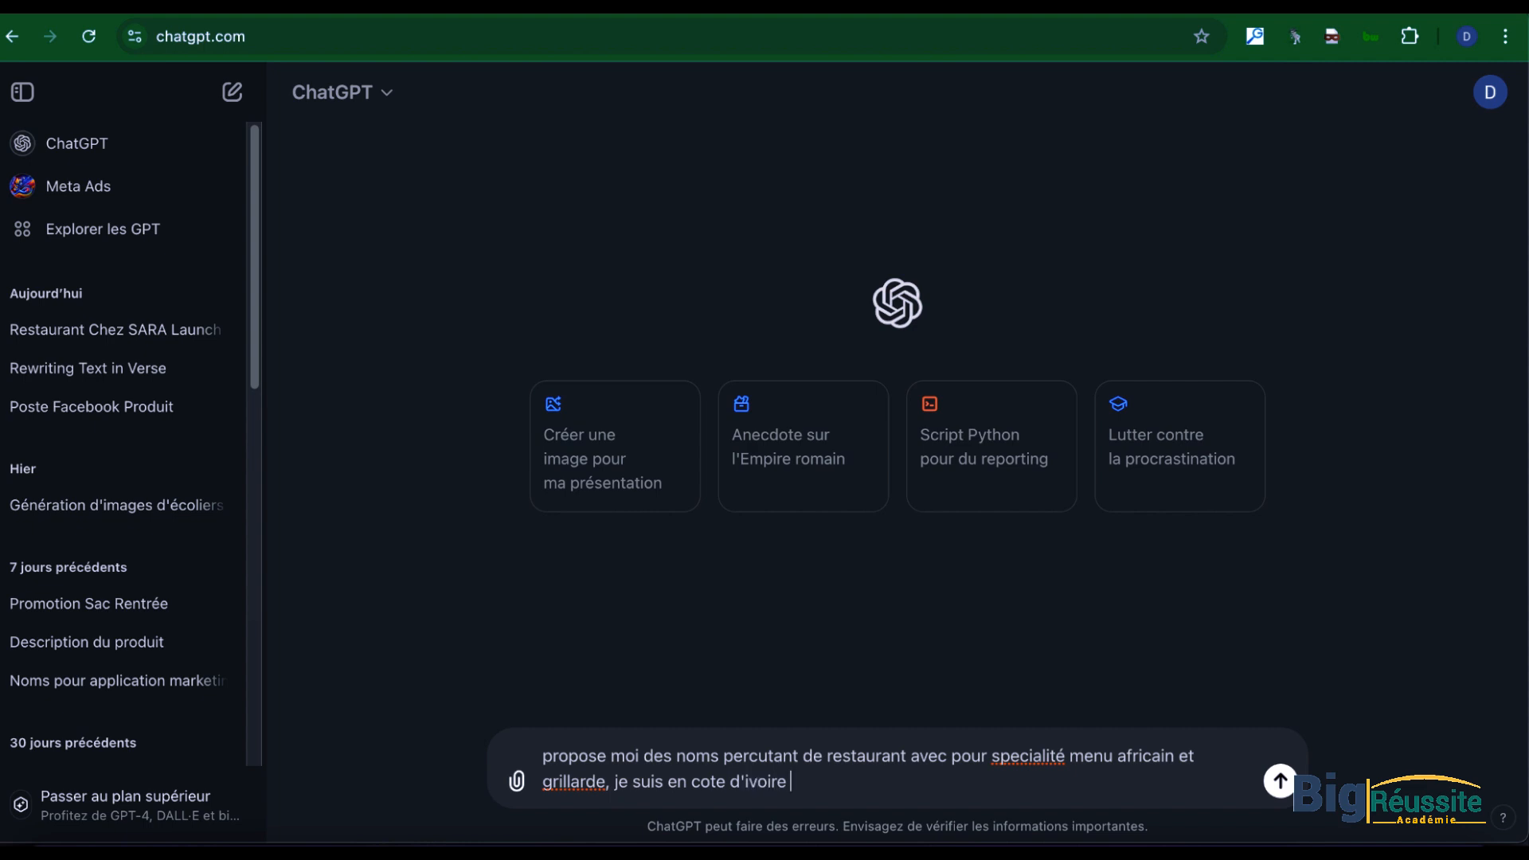
pyautogui.press('Return')
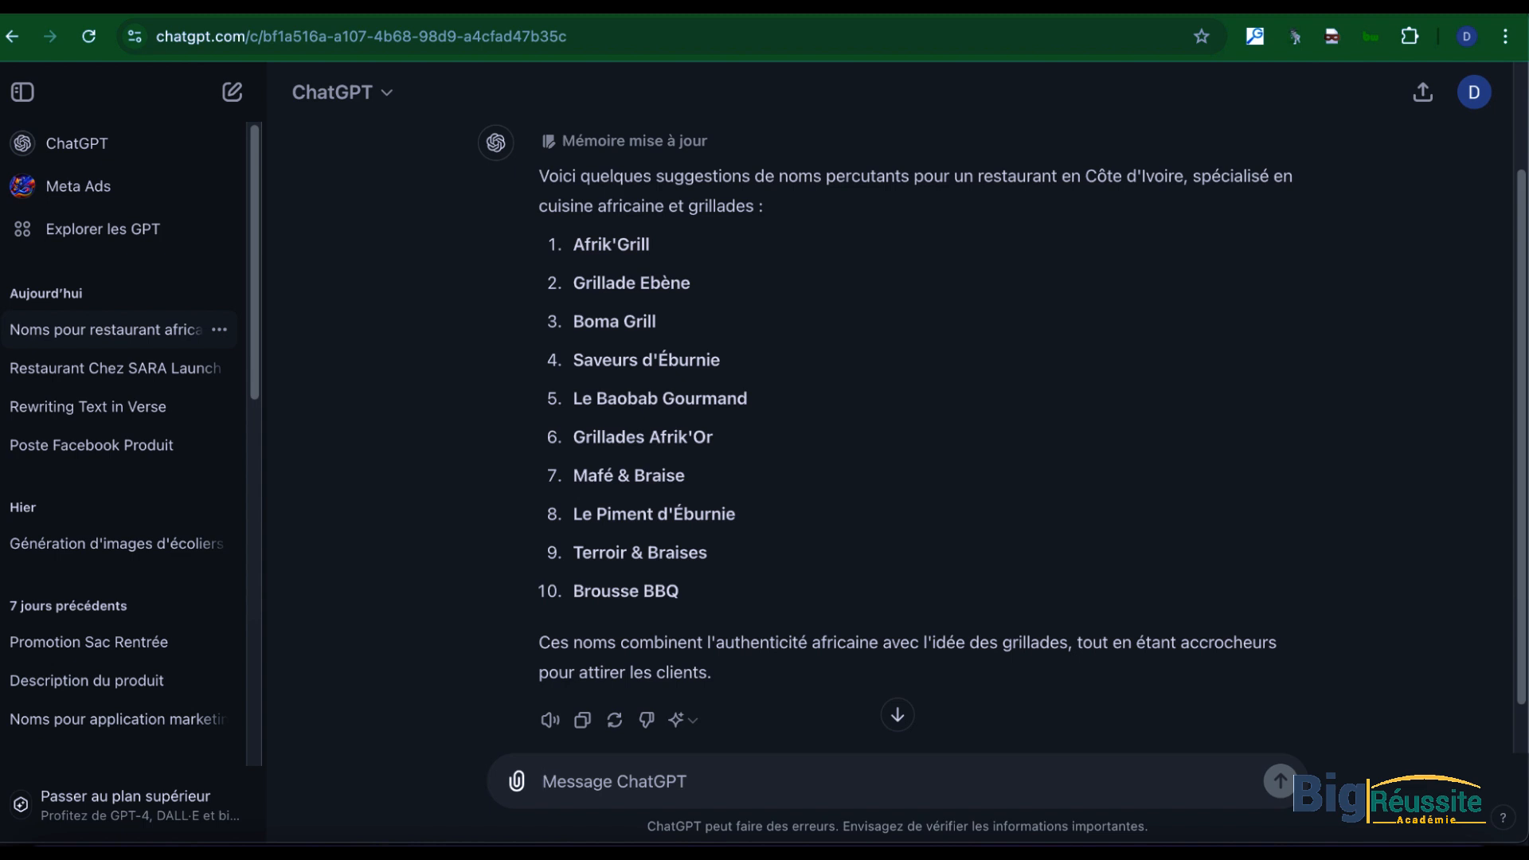
# Step: Send the follow-up prompt "propose un nom compose de SARA et de restaurant"
pyautogui.write('Res')
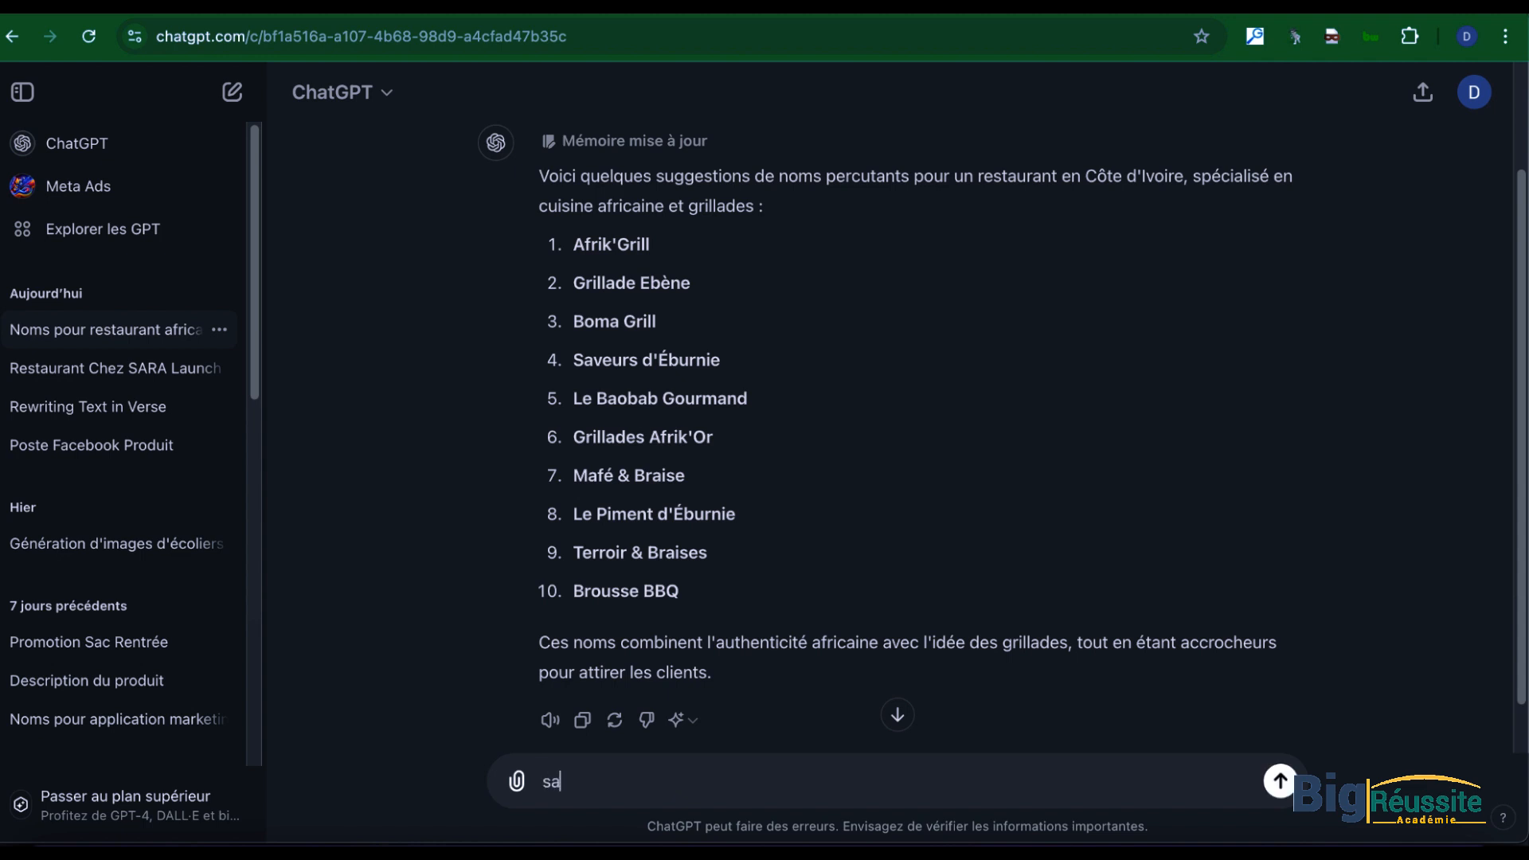
pyautogui.press('BackSpace')
pyautogui.press('BackSpace')
pyautogui.press('BackSpace')
pyautogui.write('prop')
pyautogui.write('ose i-u')
pyautogui.write('n')
pyautogui.press('BackSpace')
pyautogui.press('BackSpace')
pyautogui.press('BackSpace')
pyautogui.press('BackSpace')
pyautogui.write('un nom comp')
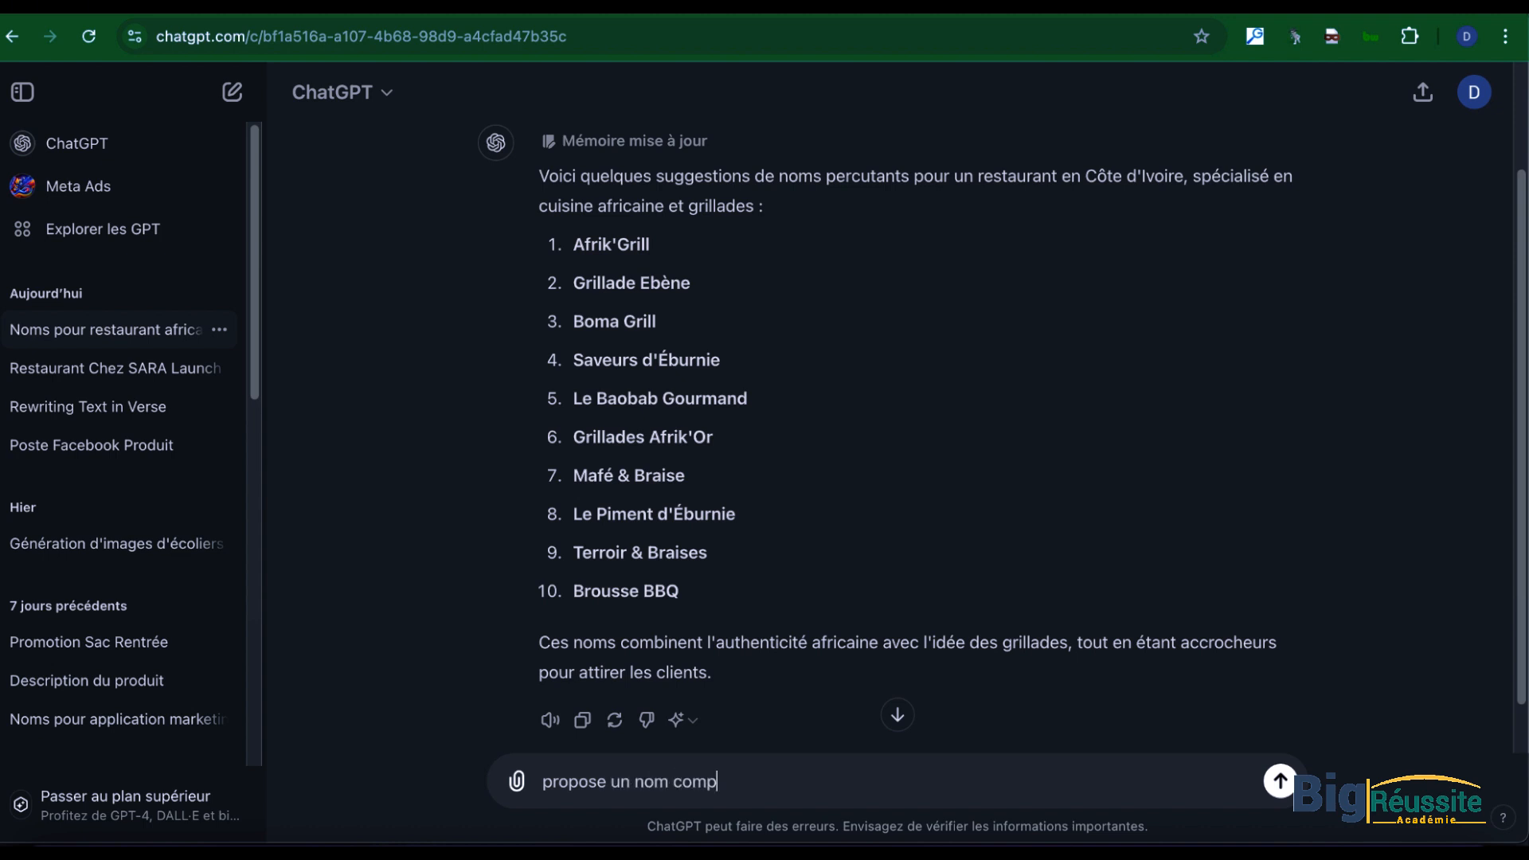
pyautogui.write('ose de SARA et de restaurant')
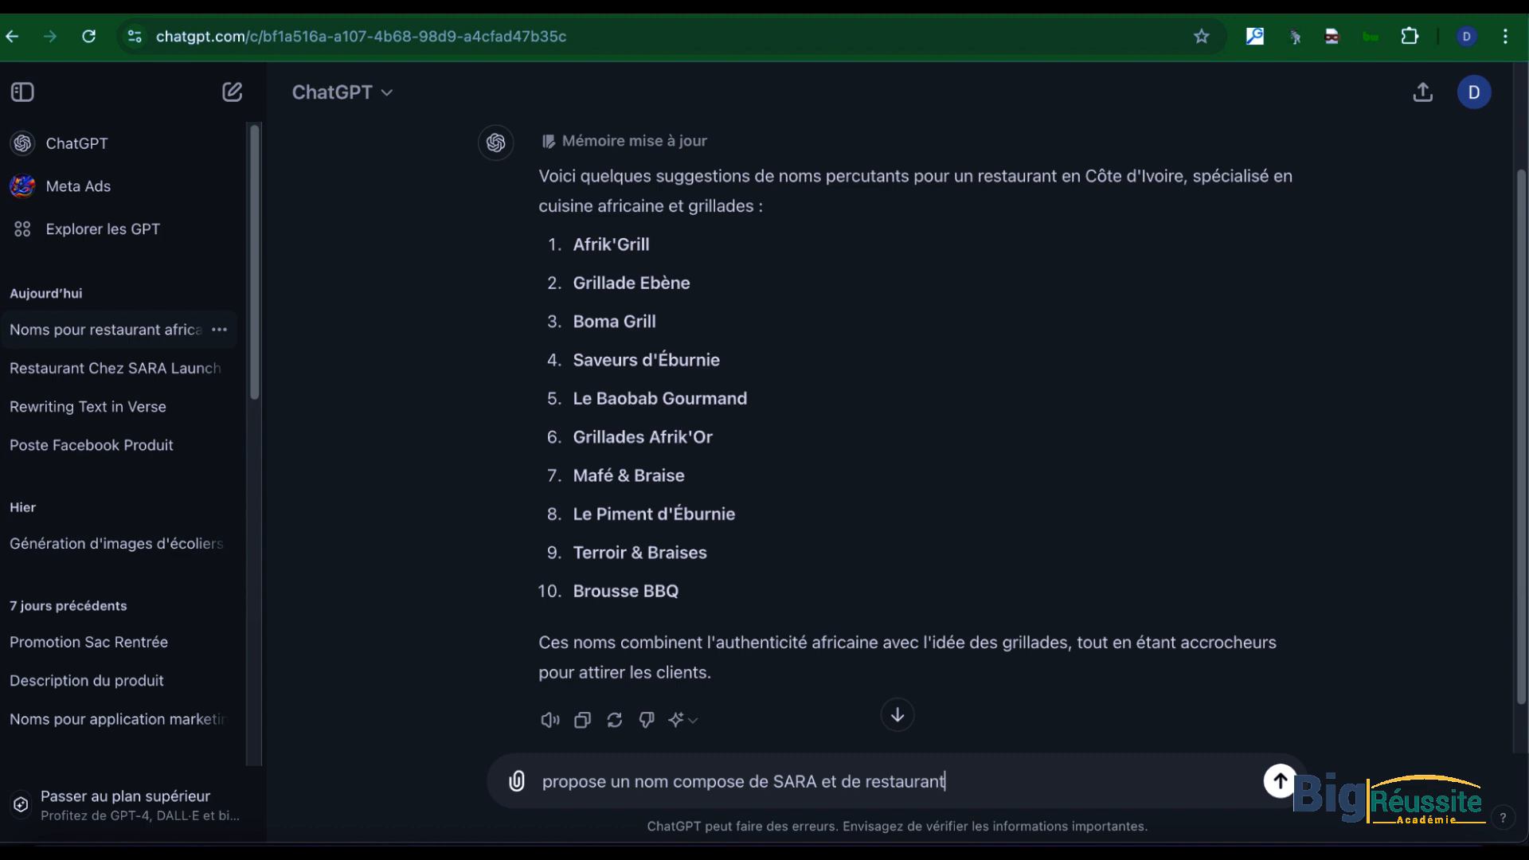
pyautogui.press('Return')
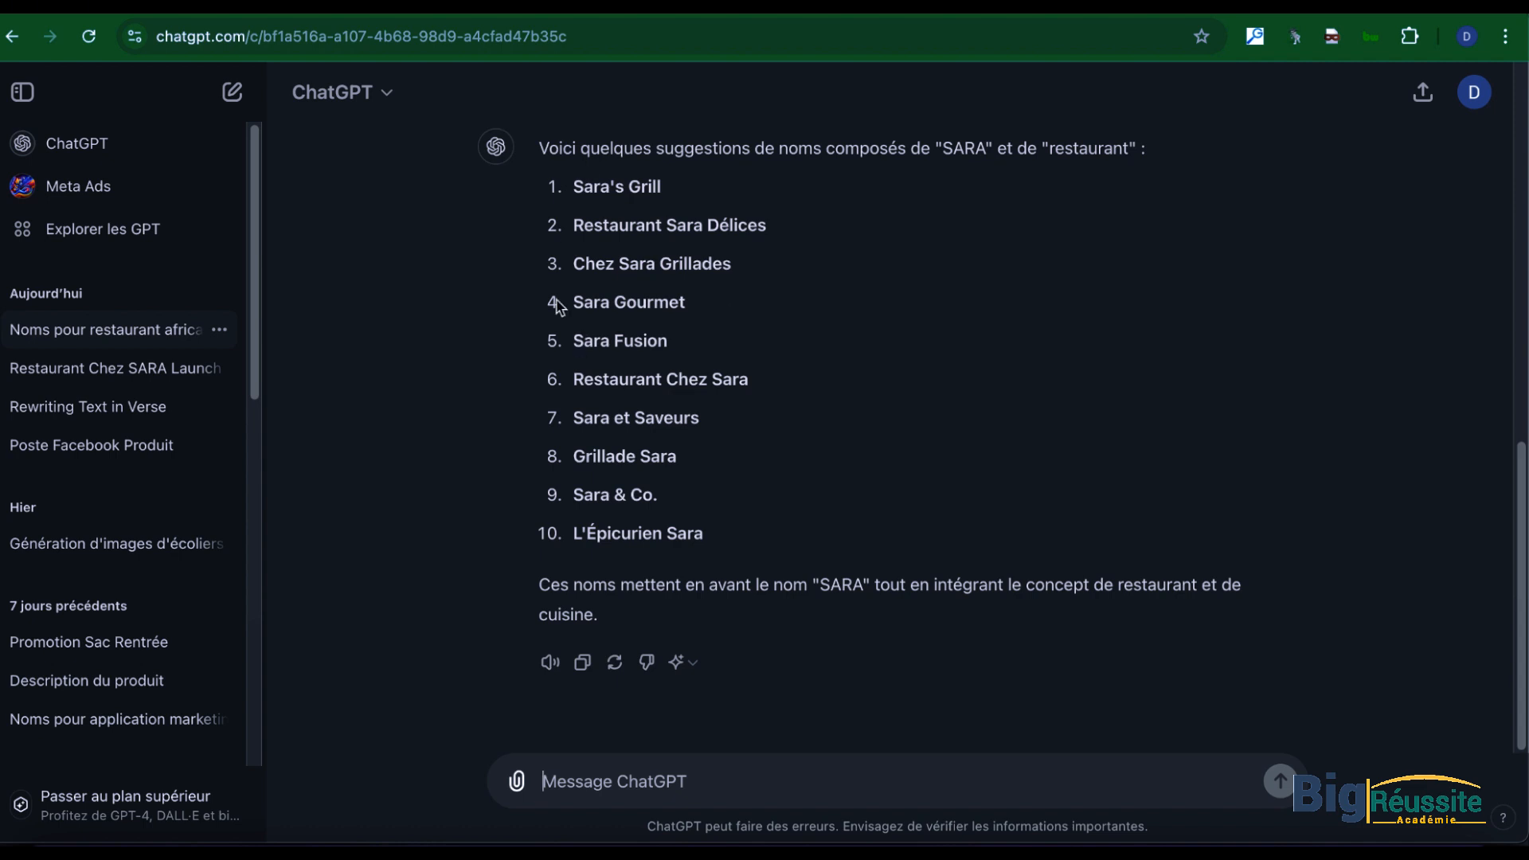
# Step: Copy the suggestion "Restaurant Chez Sara" and start a new message with "je choisie celui ci : Restaurant Chez Sara"
pyautogui.moveTo(573, 380); pyautogui.dragTo(761, 386)
pyautogui.hotkey('ctrl', 'c')
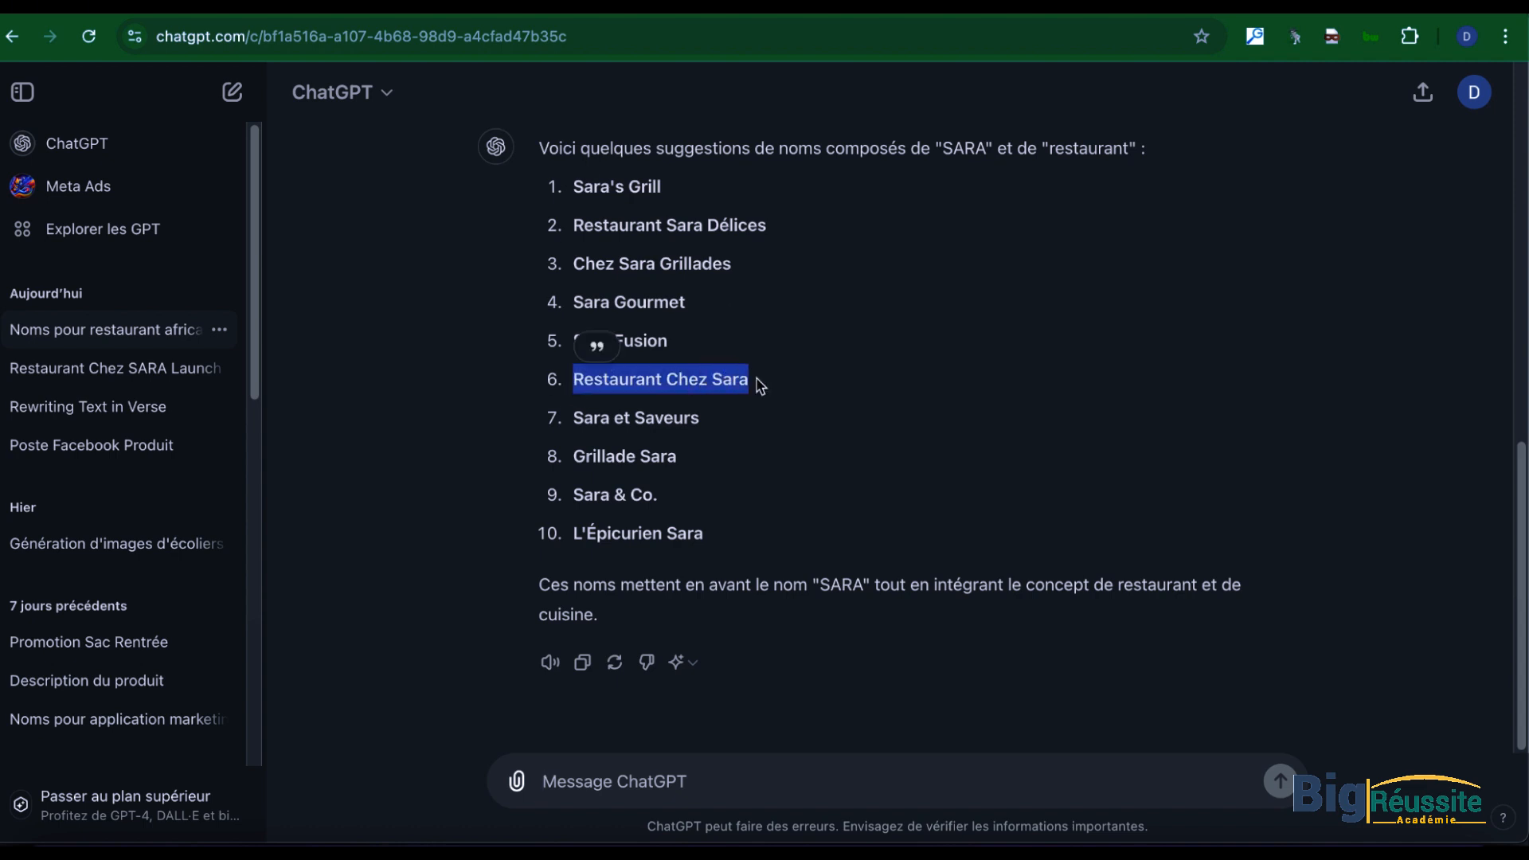
pyautogui.click(755, 766)
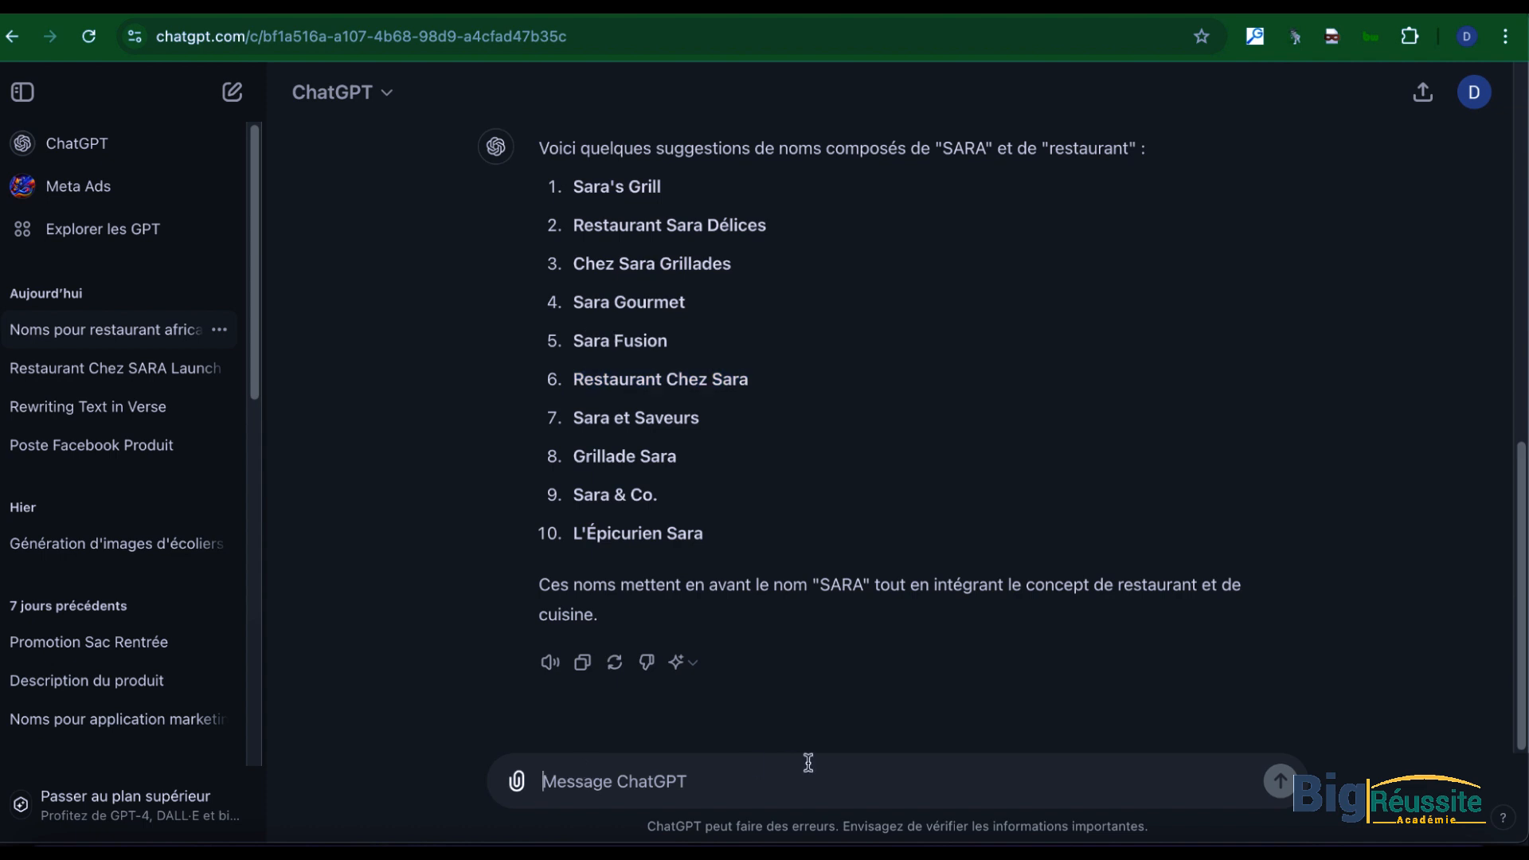
pyautogui.write('je choi')
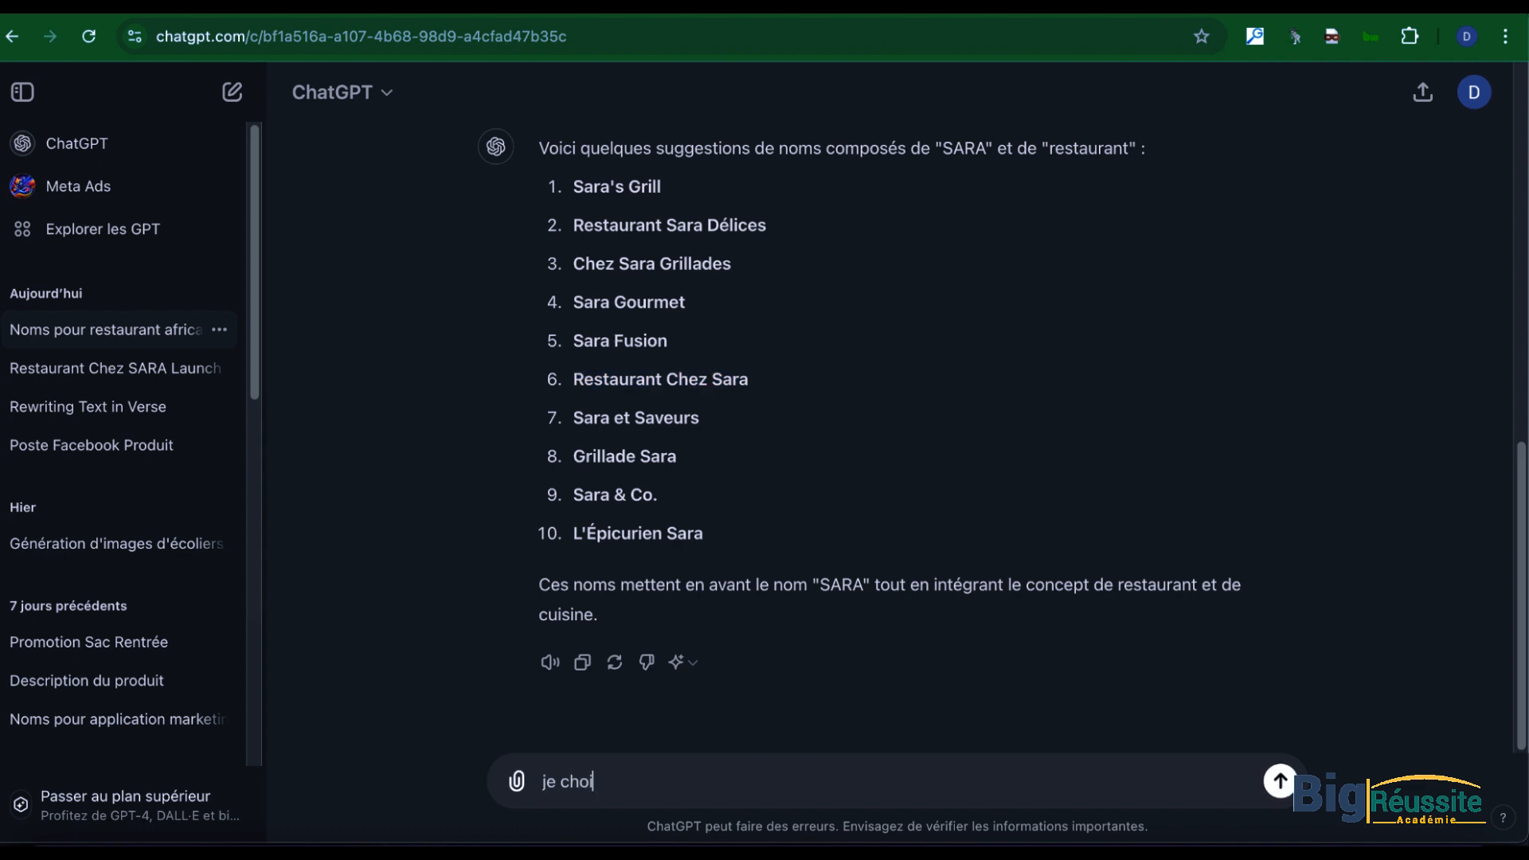
pyautogui.write('sie celui ci :')
pyautogui.hotkey('ctrl', 'v')
# Step: Extend the message with "fait moi une description de la page facebook et propose une bio"
pyautogui.write('fait')
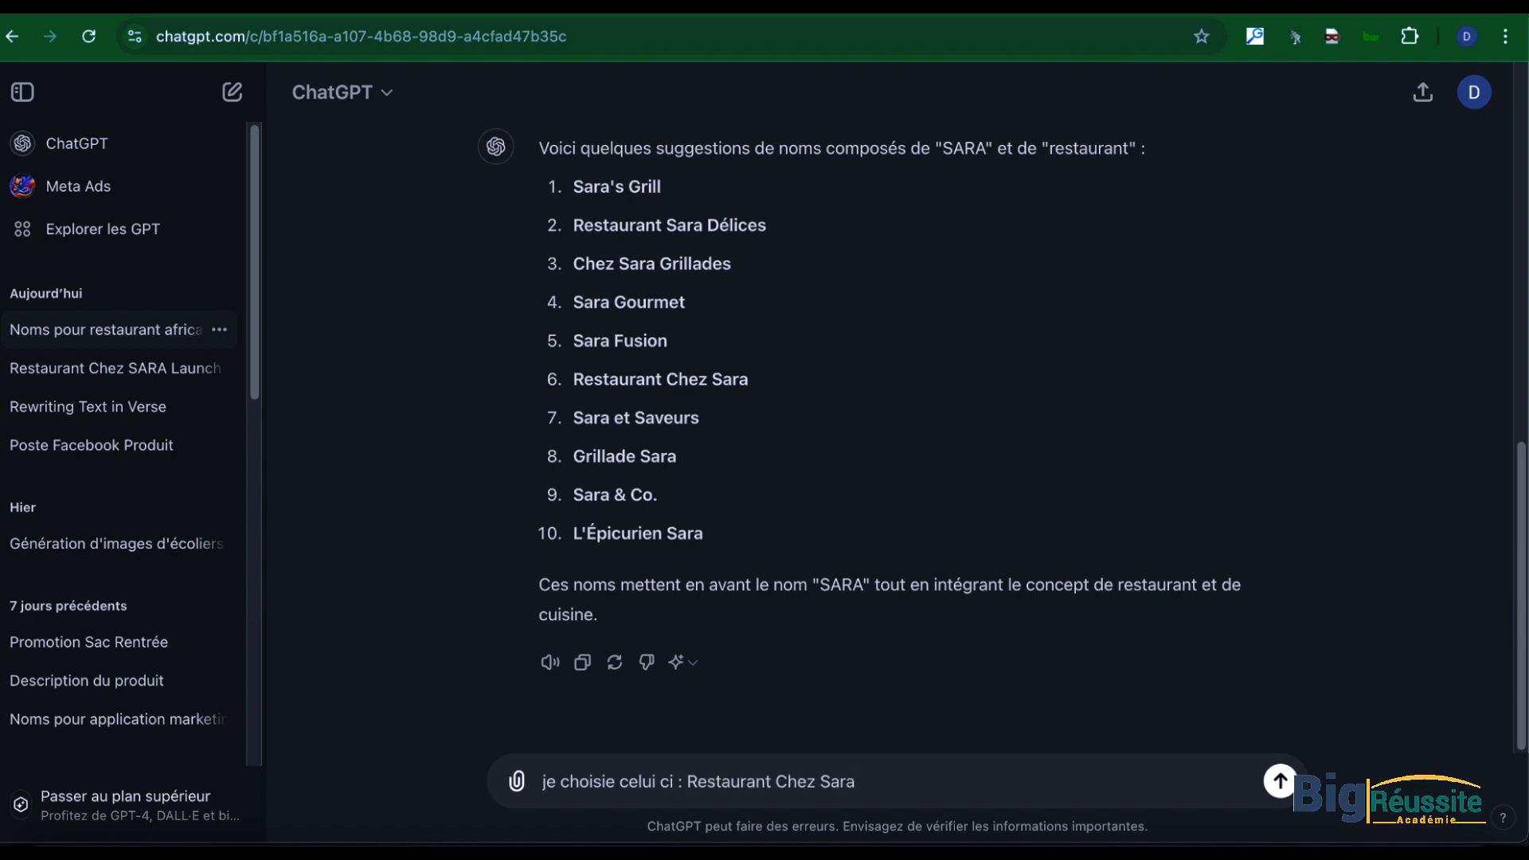
pyautogui.write(' moi une description de la page facebook et propose une bio')
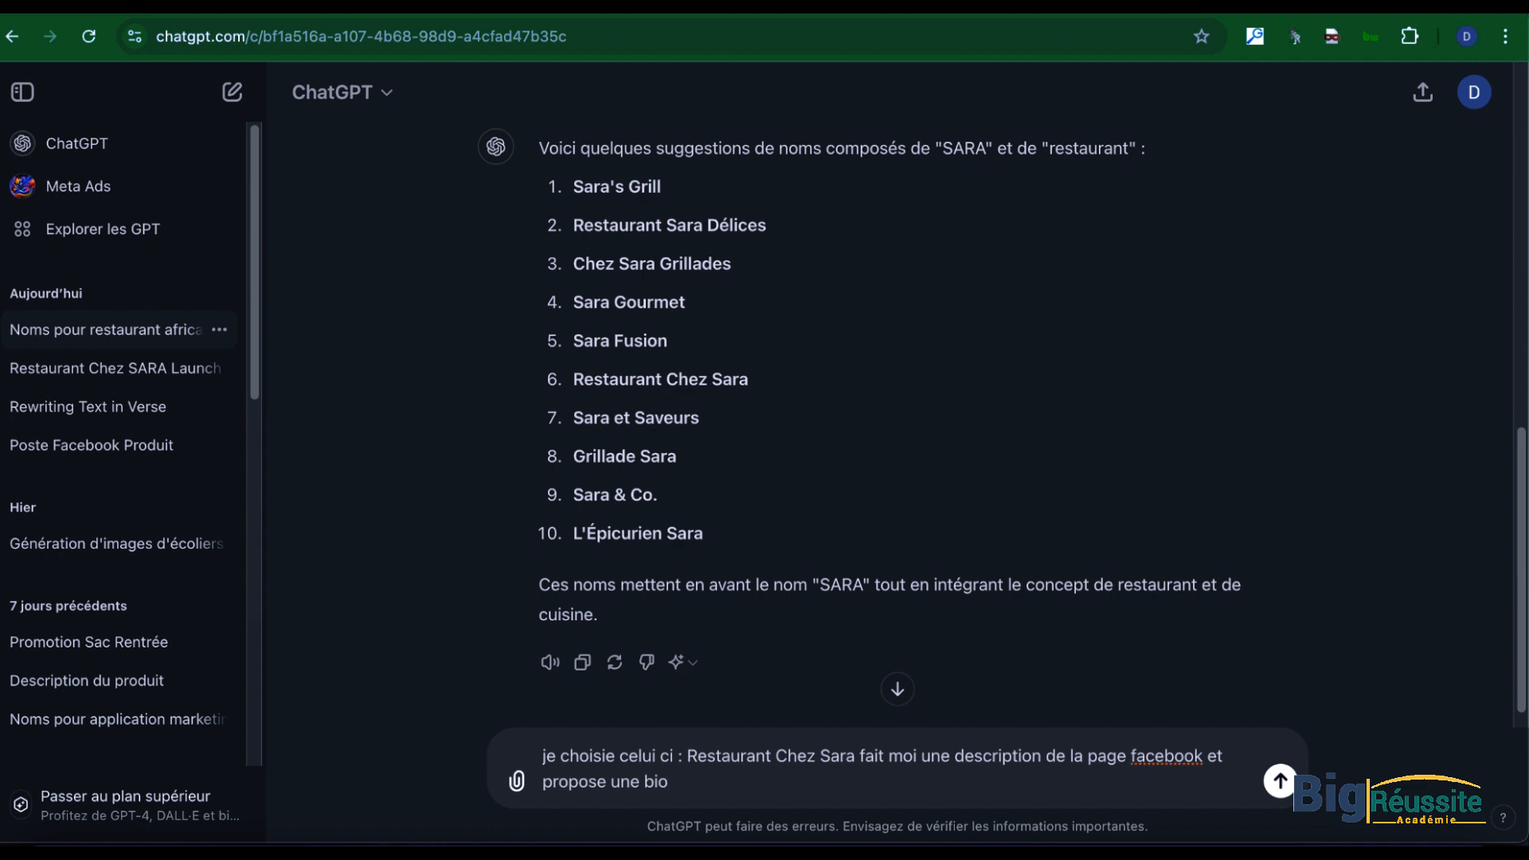
# Step: Finish the message with ", le restaurant est situer a Ferkessedougou" and send it
pyautogui.write(', le restaurant est s')
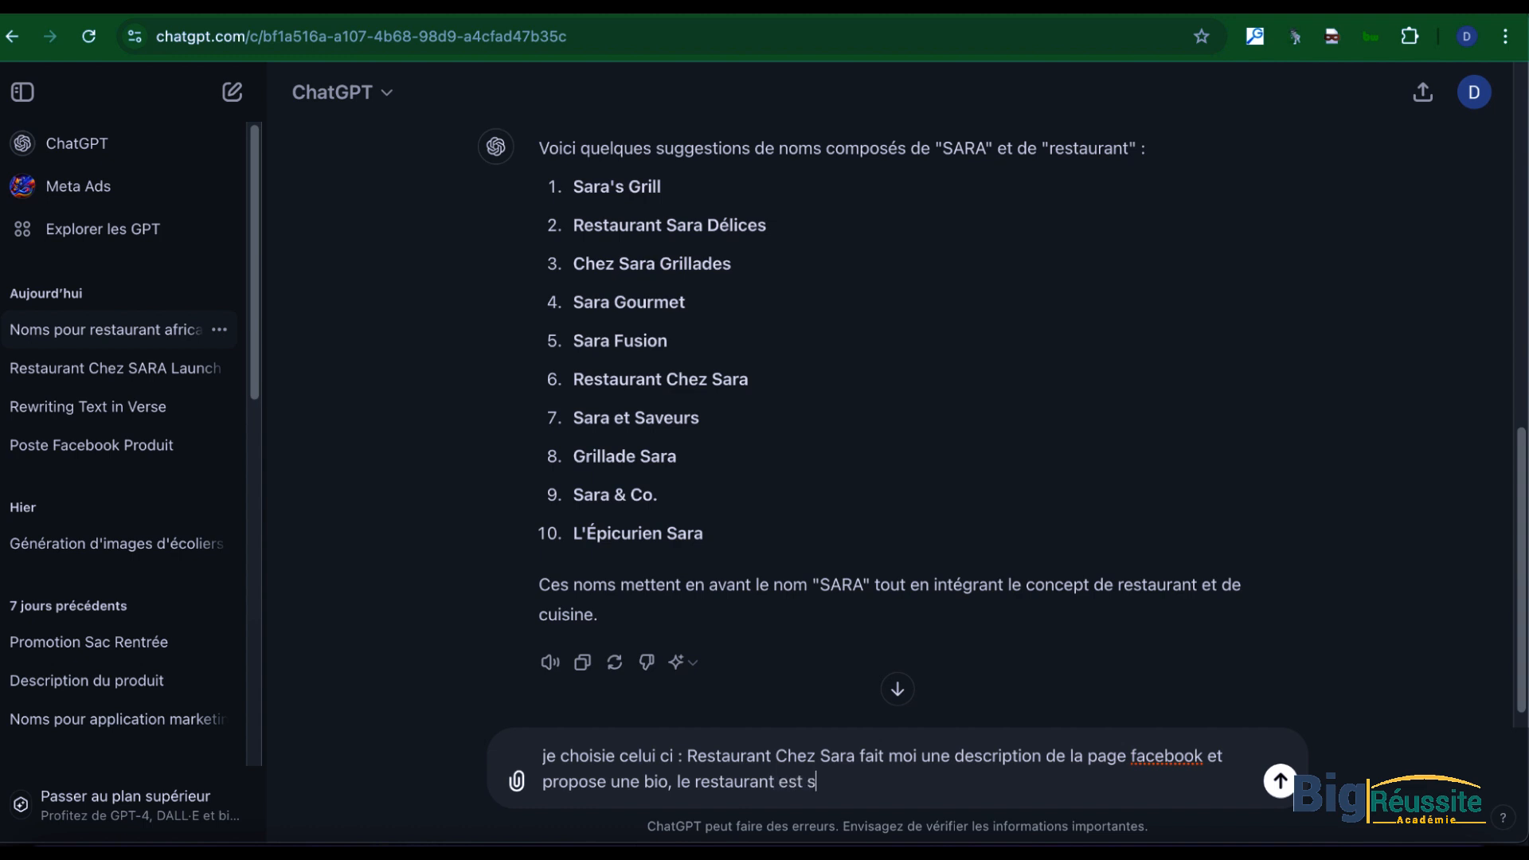
pyautogui.write('ituer a Ferkessedougou')
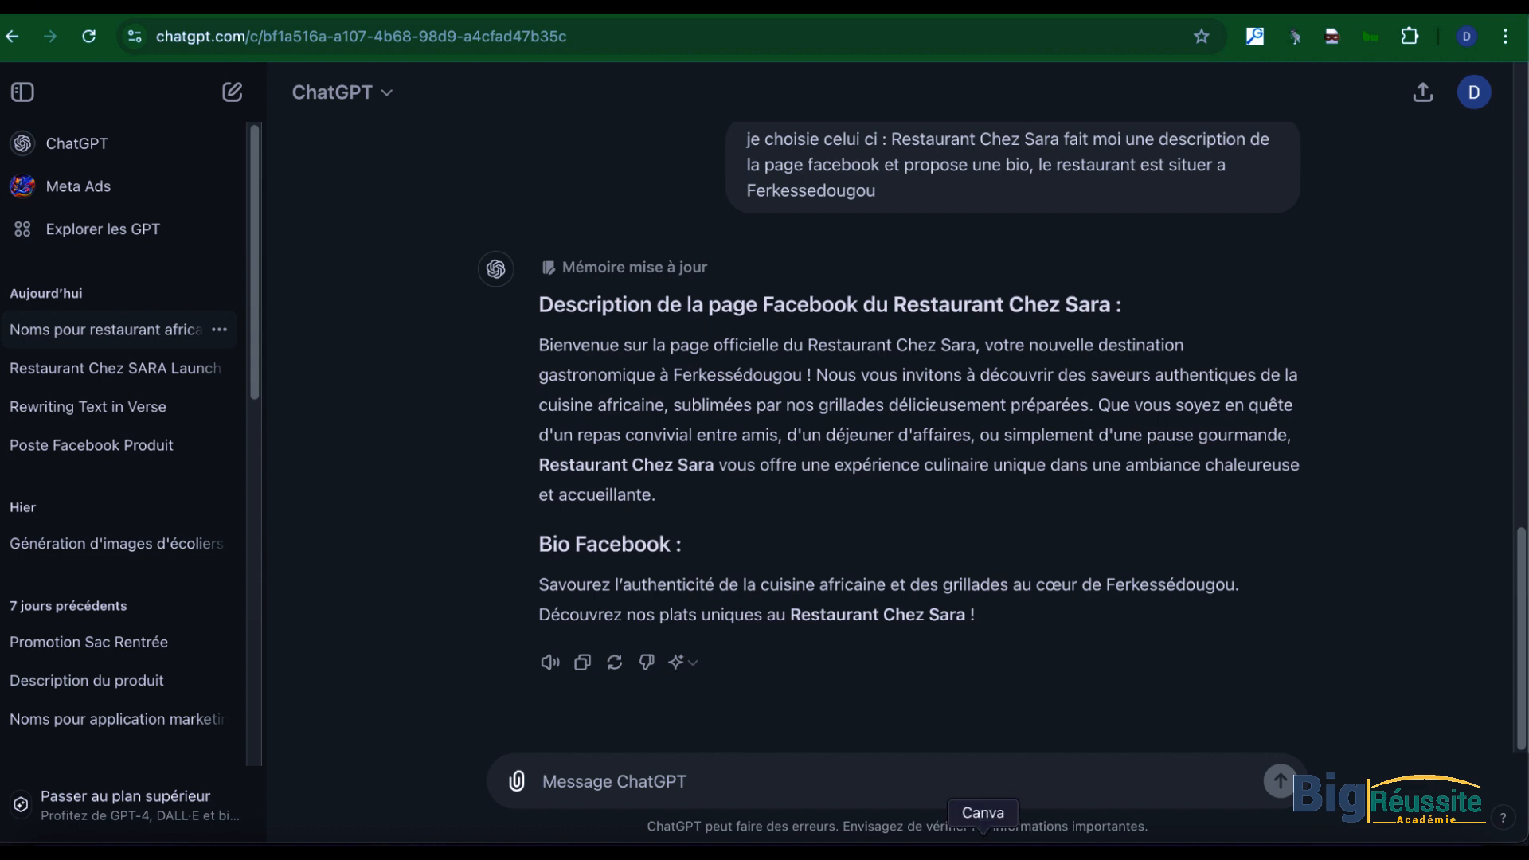
# Step: Switch to Canva and examine the template designs for "COUVERTURE FACEBOOK RESTAURANT"
pyautogui.click(988, 832)
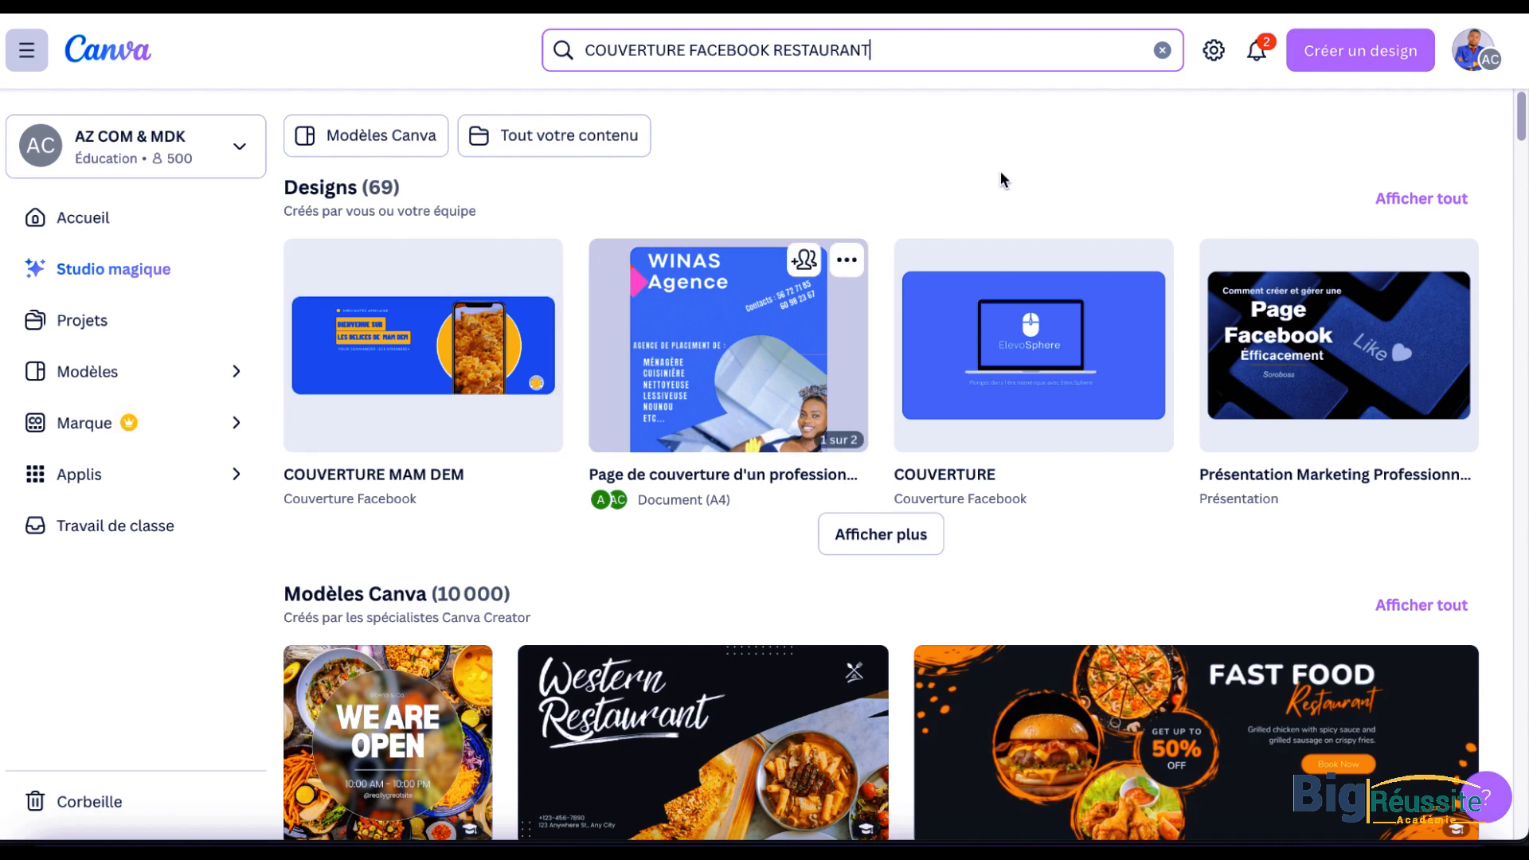
pyautogui.scroll(-8, 552, 522)
pyautogui.scroll(-7, 552, 521)
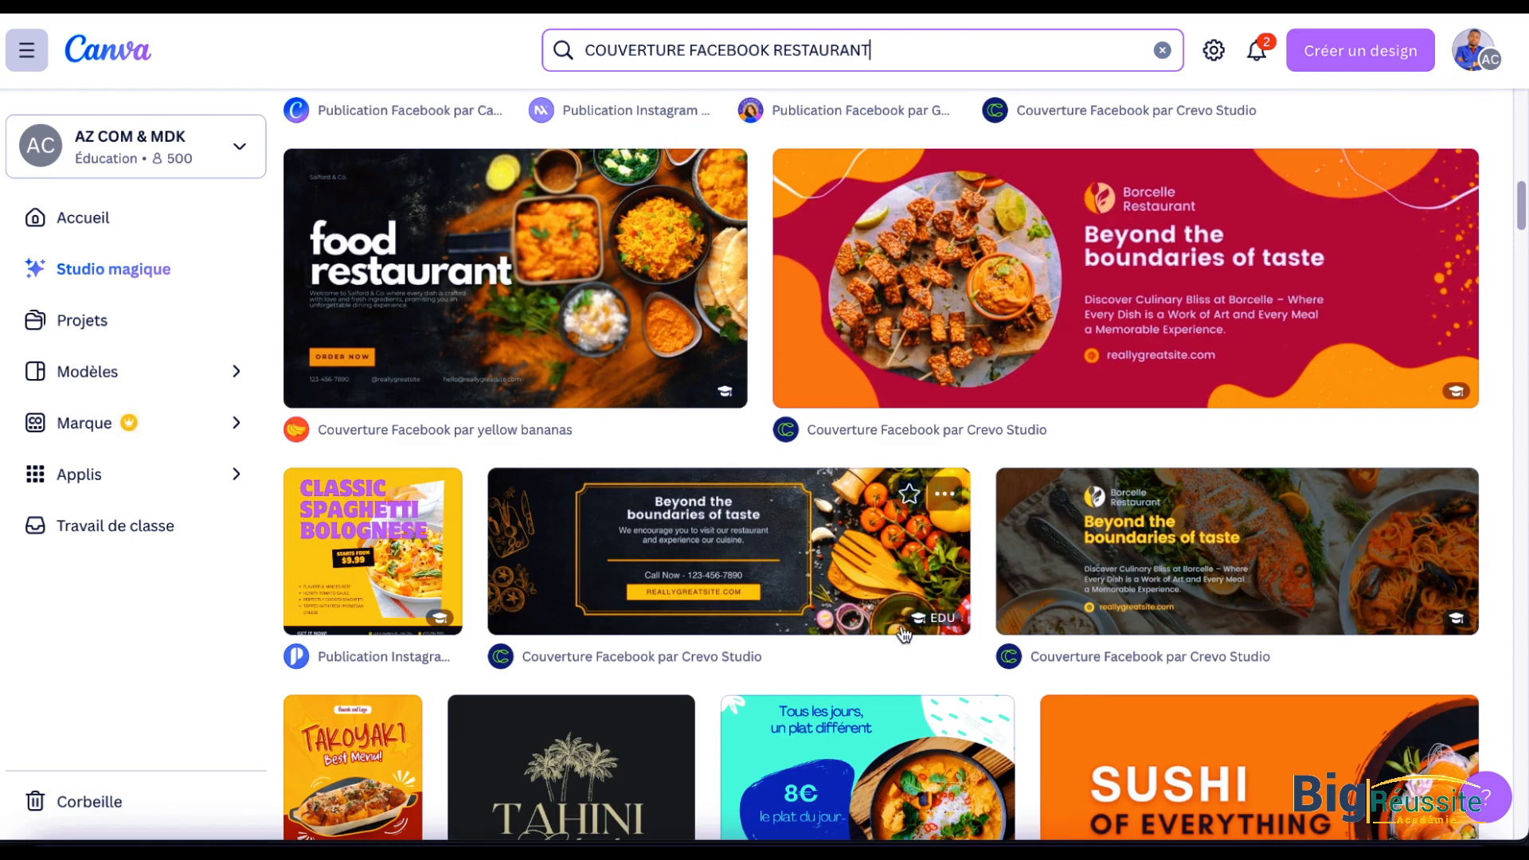
pyautogui.scroll(-2, 903, 633)
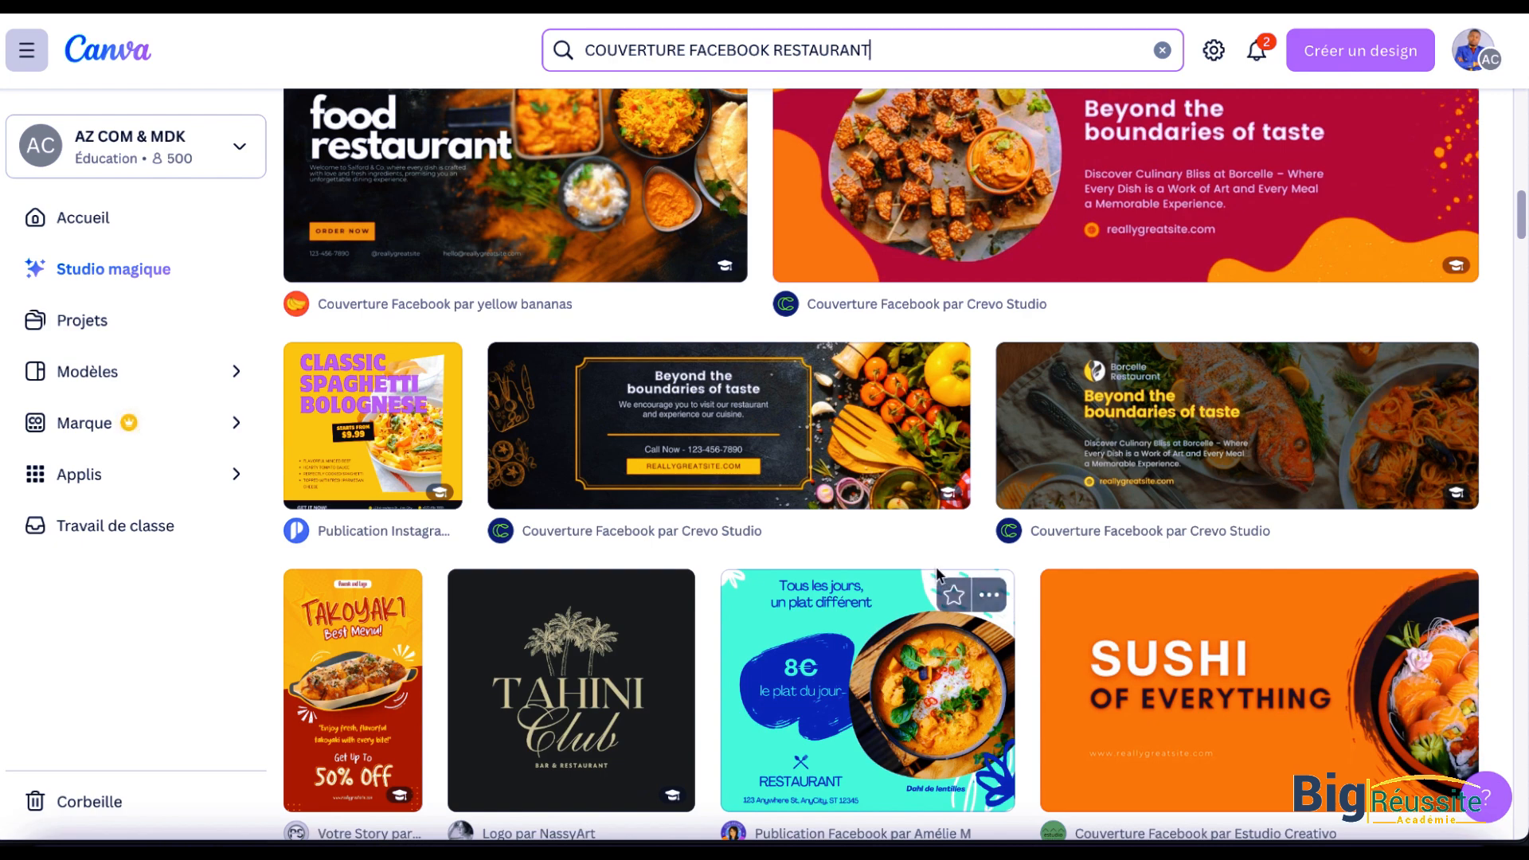
pyautogui.scroll(-4, 796, 557)
pyautogui.scroll(-3, 790, 559)
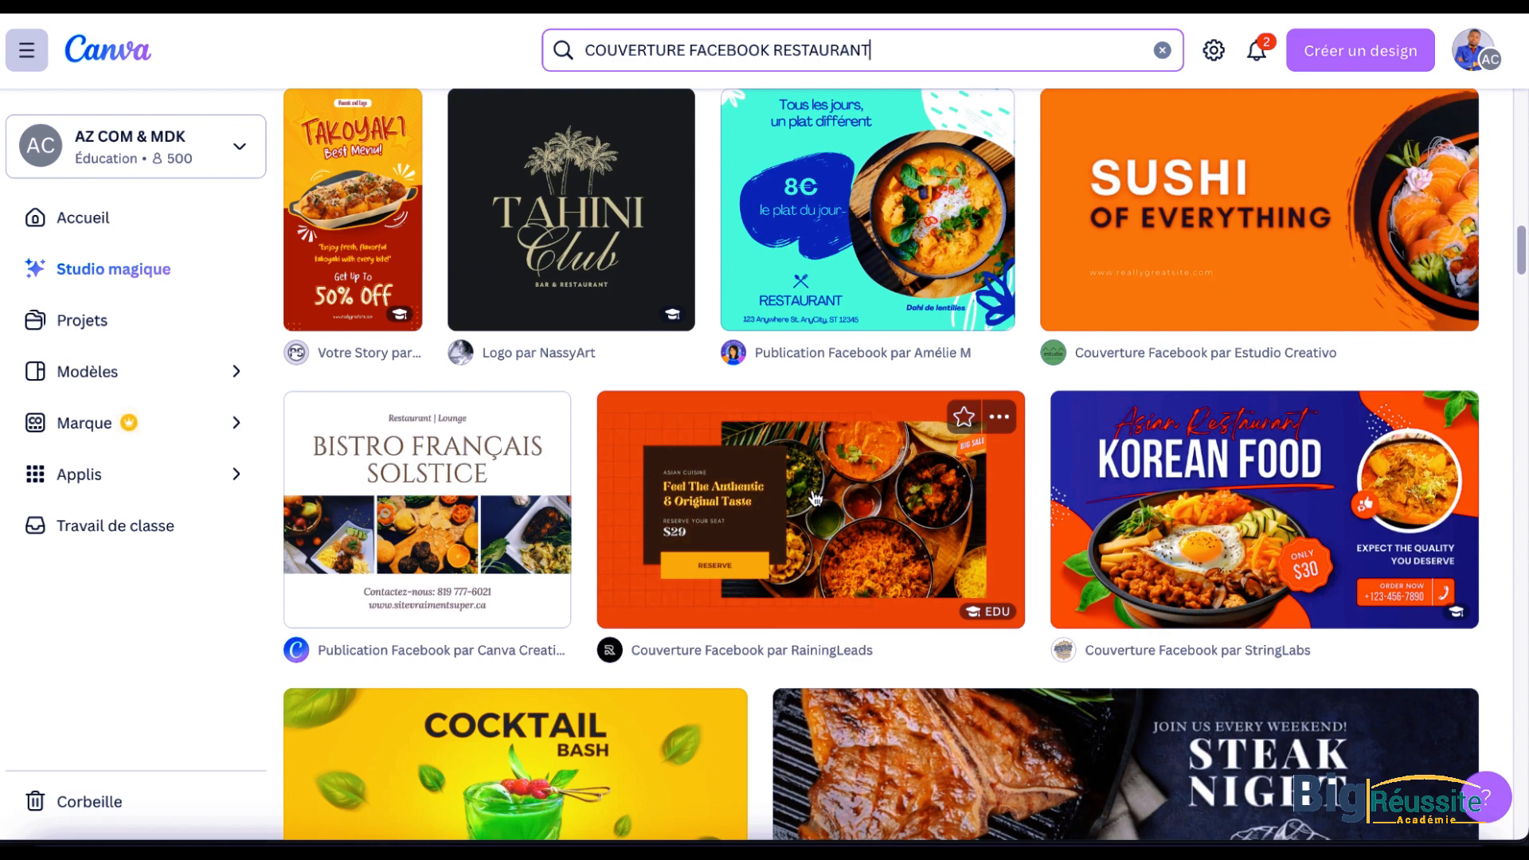
pyautogui.scroll(4, 366, 430)
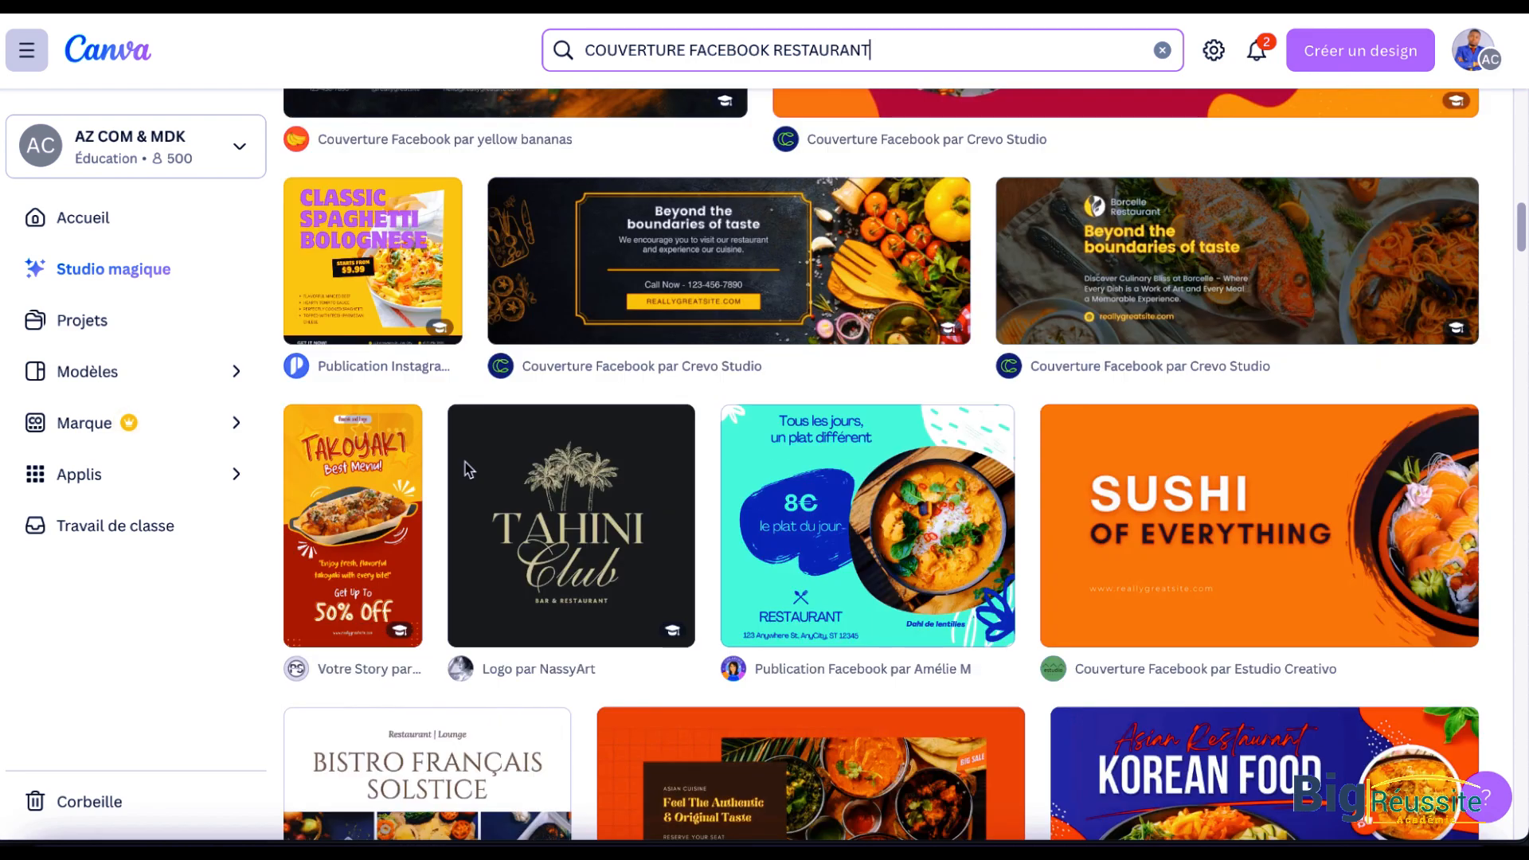
pyautogui.scroll(5, 706, 154)
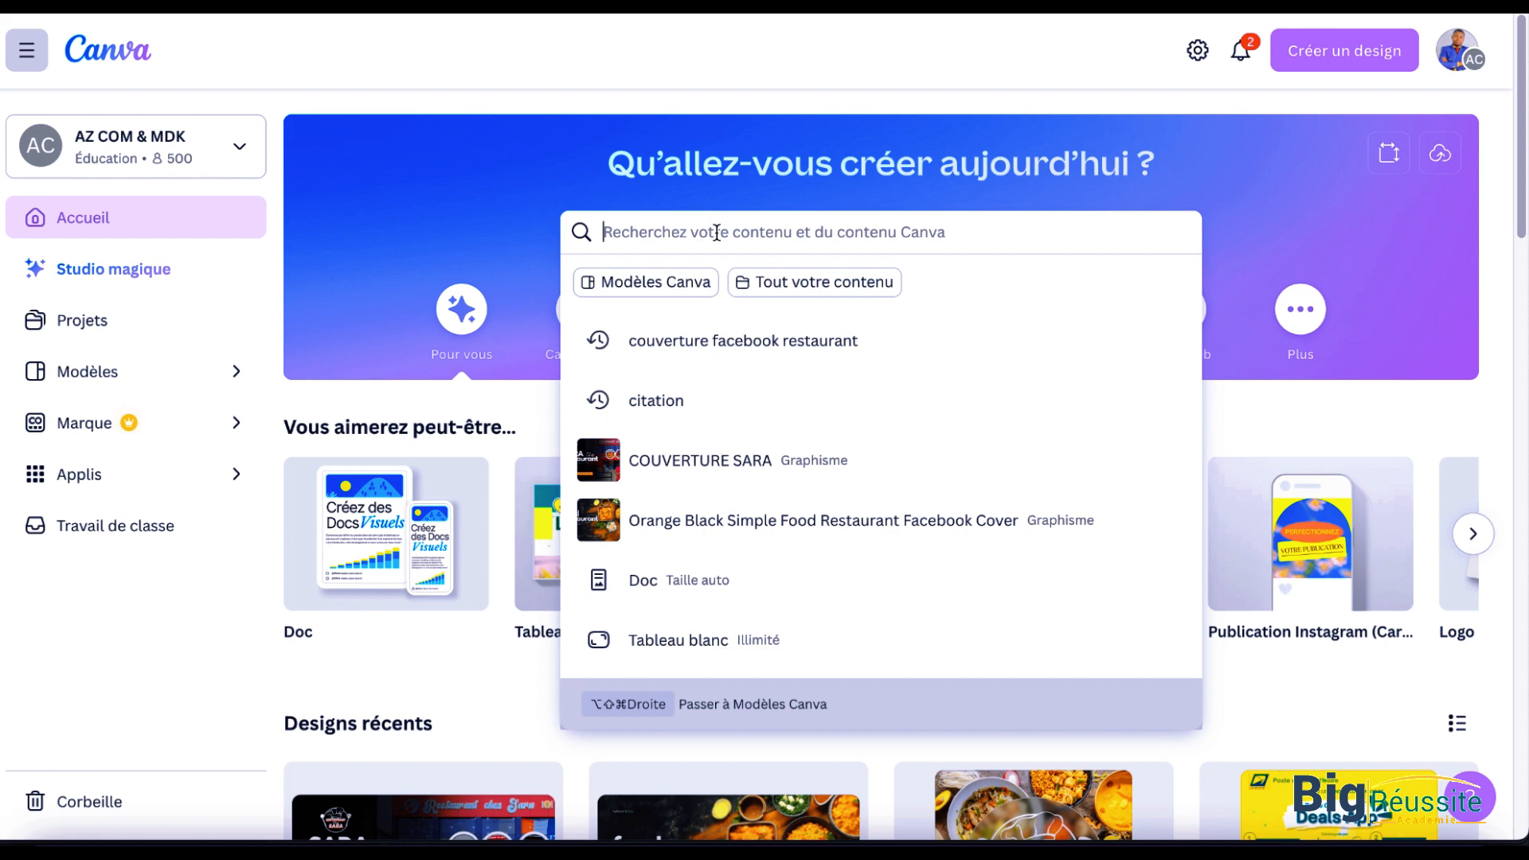
# Step: Search Canva for "logo de restaurant"
pyautogui.write('re')
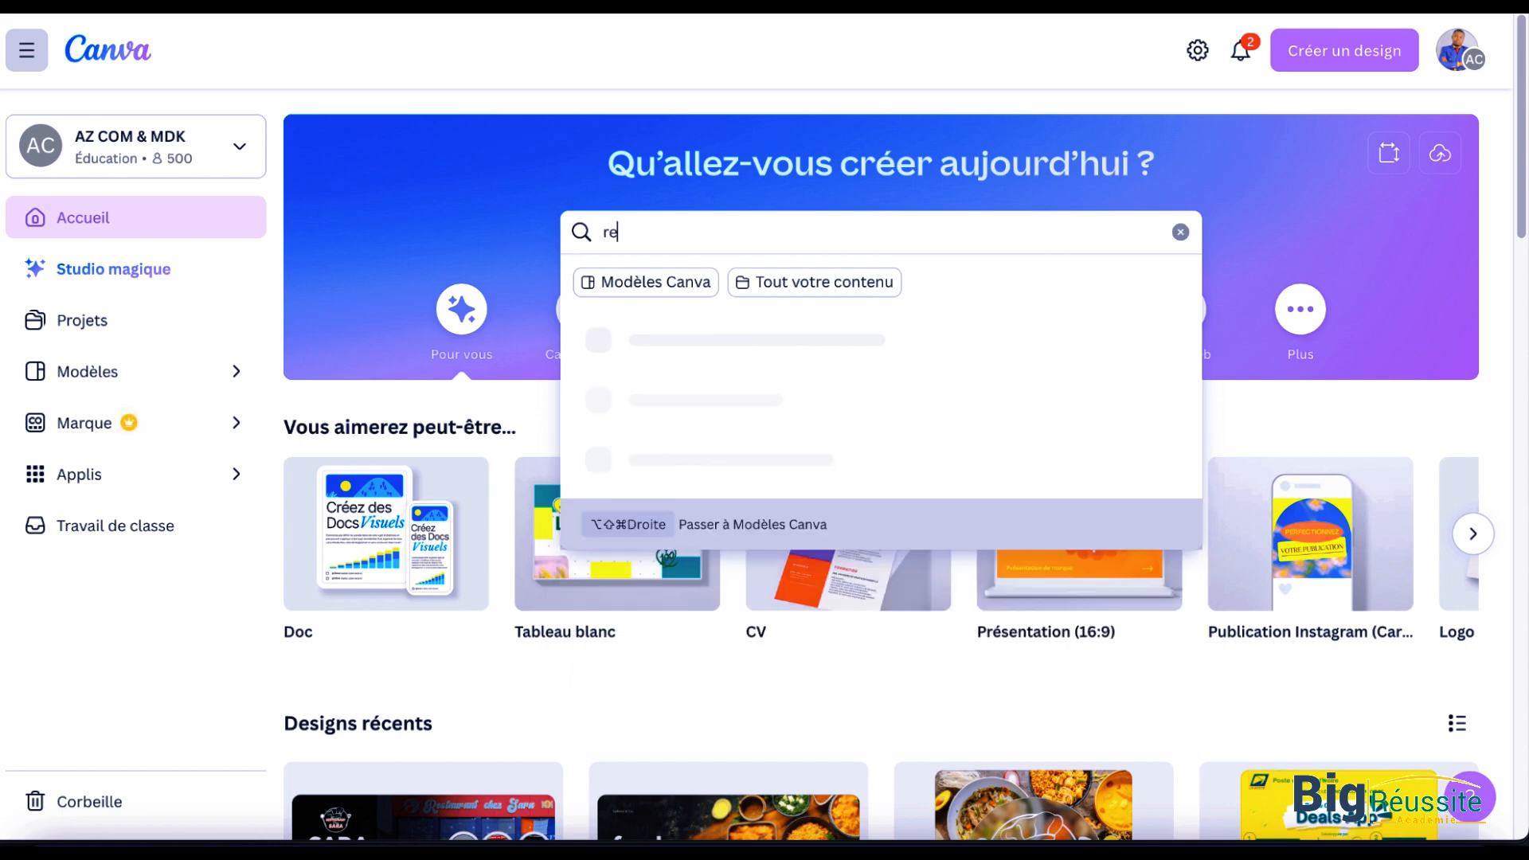
pyautogui.press('BackSpace')
pyautogui.press('BackSpace')
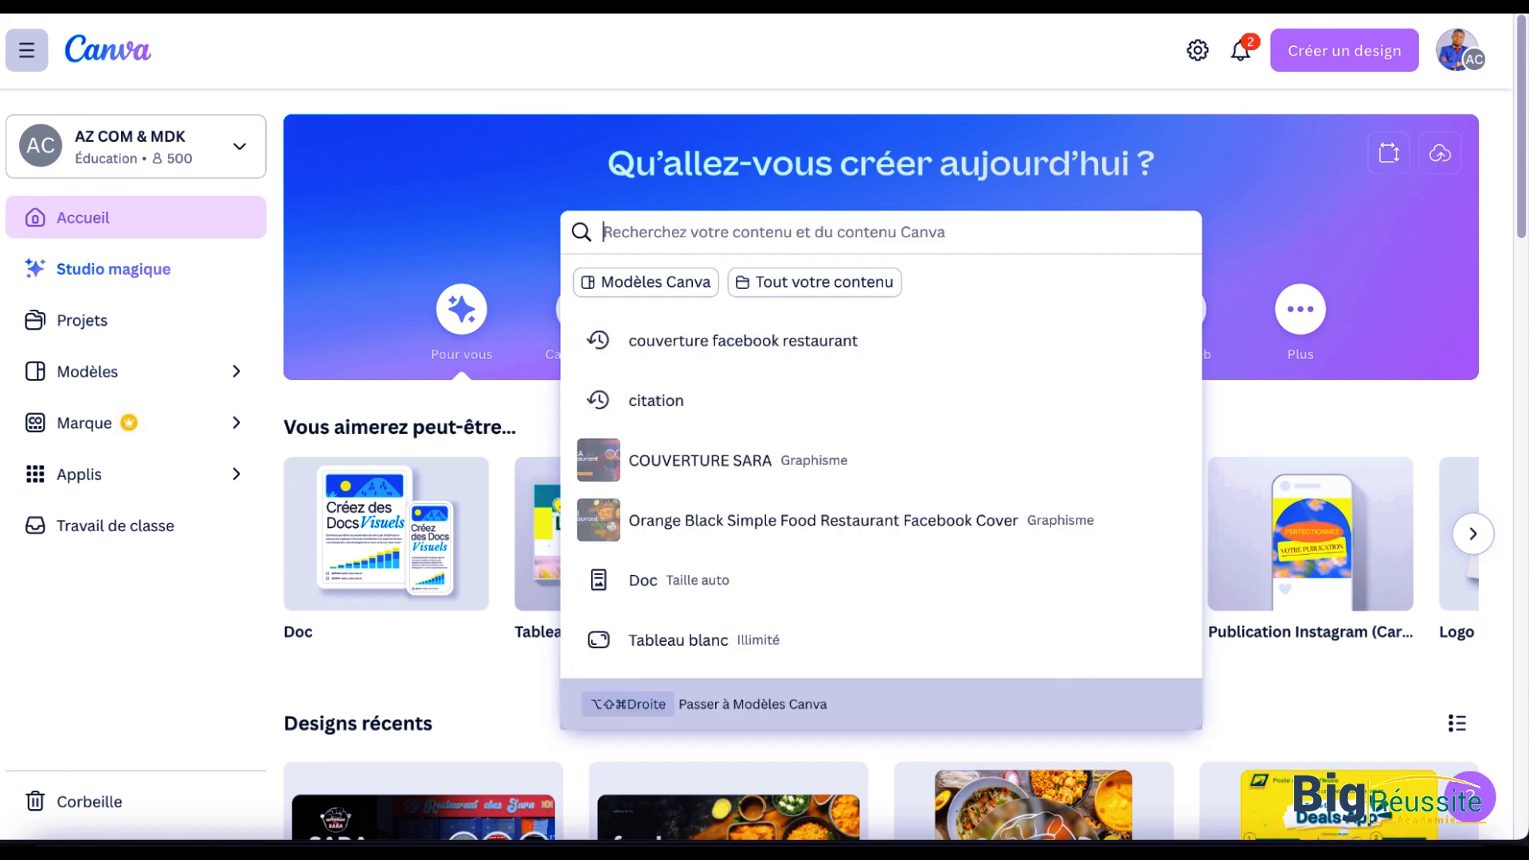
pyautogui.write('logo de')
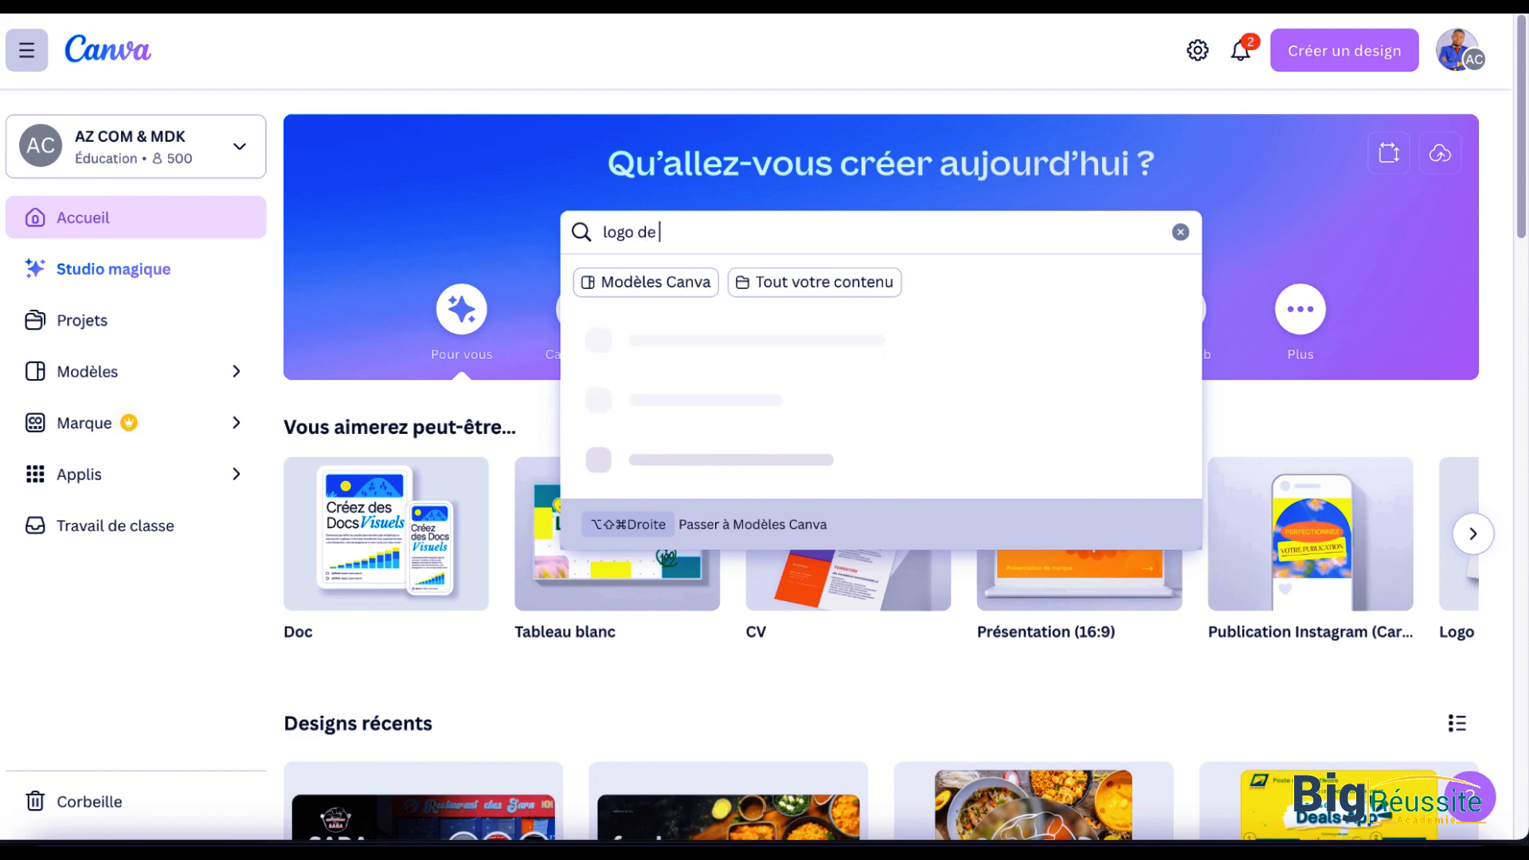
pyautogui.write(' restaurant')
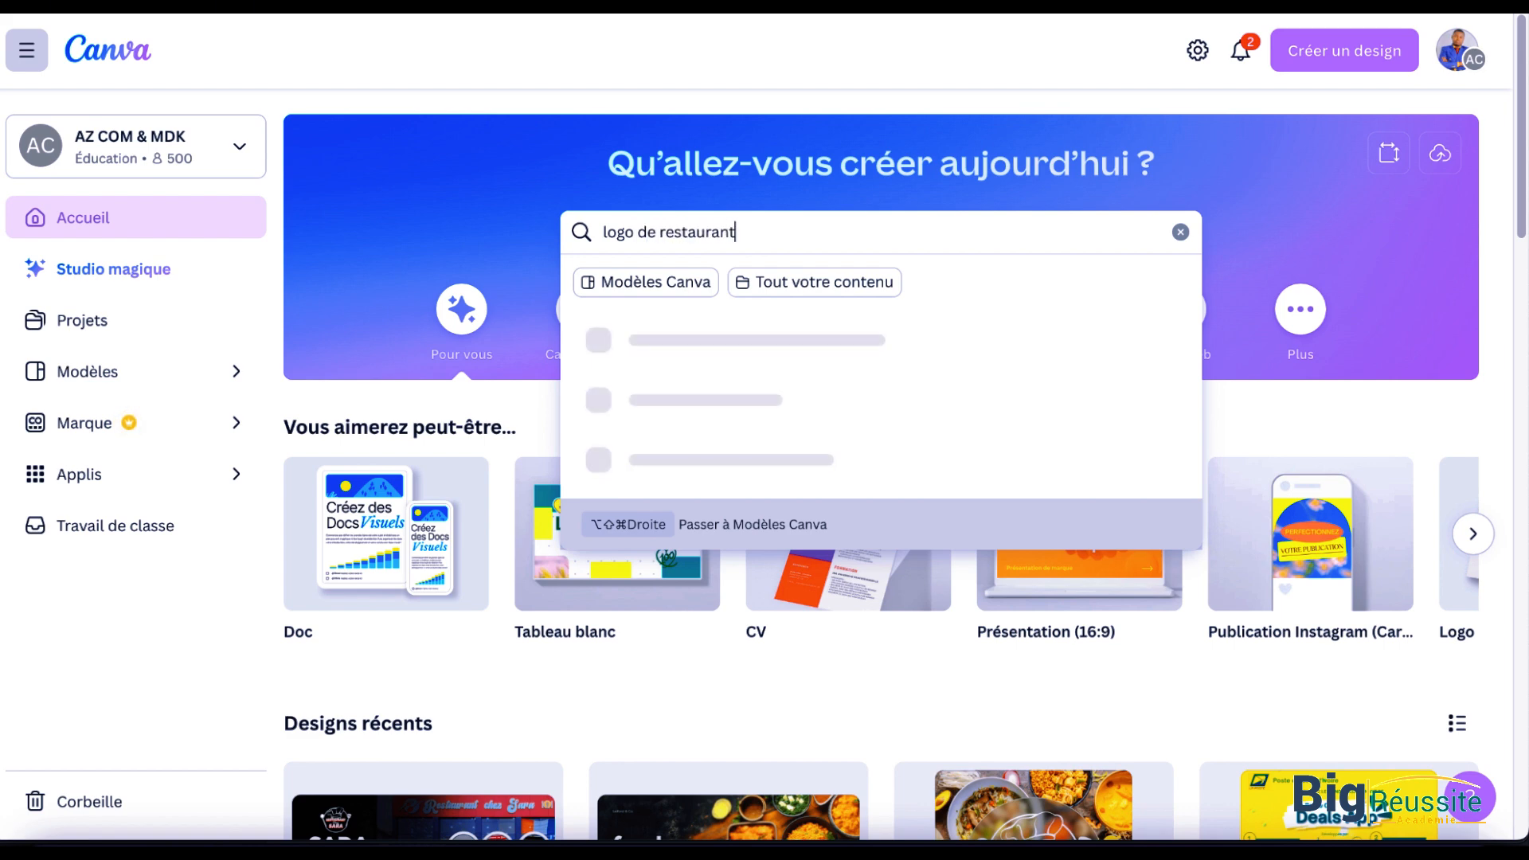
pyautogui.press('Return')
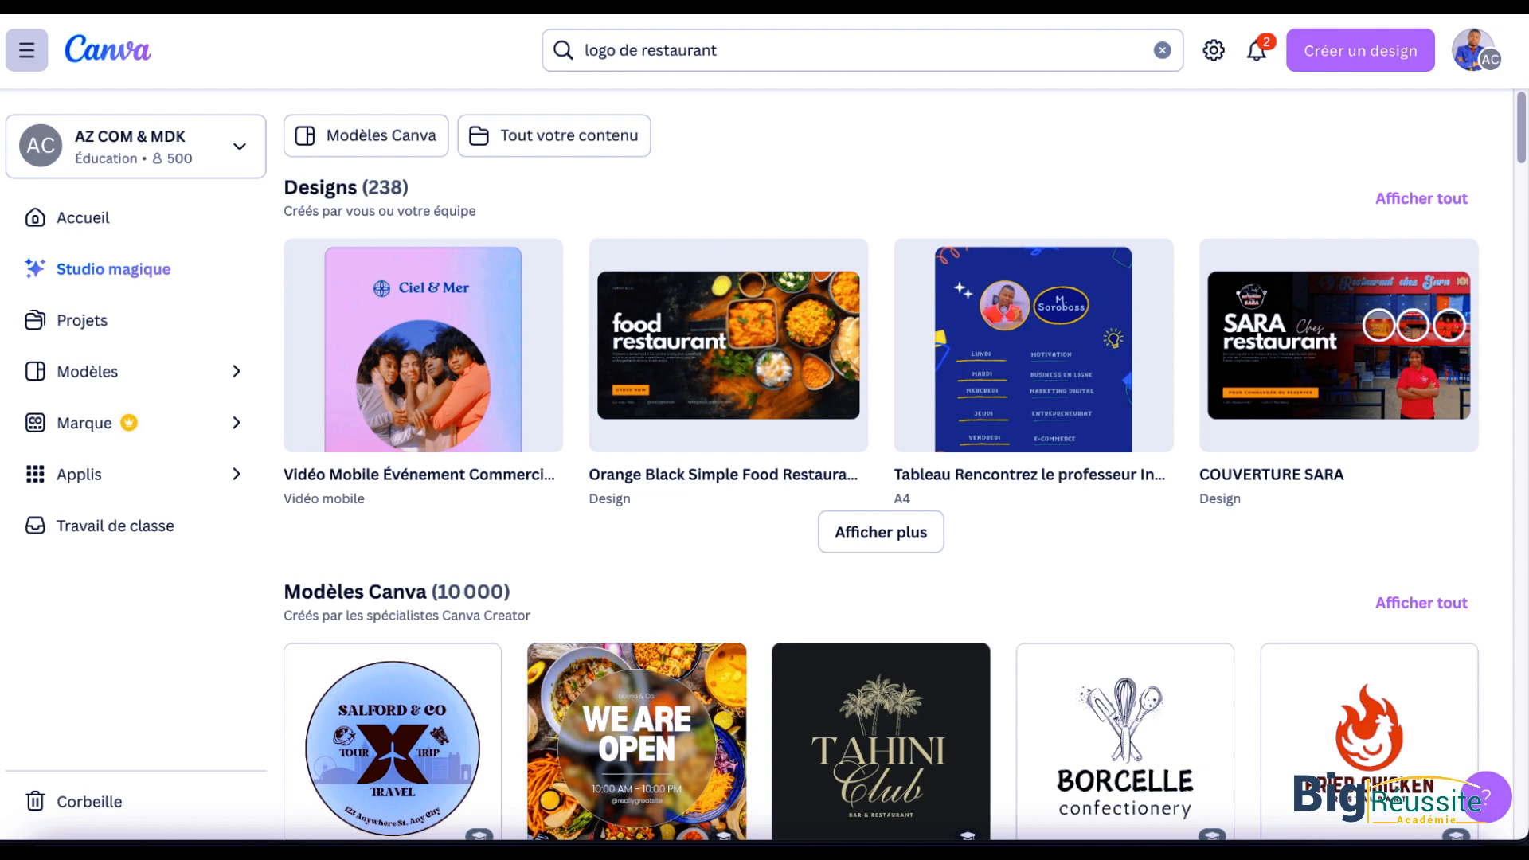
# Step: Choose the red and orange Wardiere Restaurant logo template with the chef's hat and open it for customization
pyautogui.scroll(-5, 627, 529)
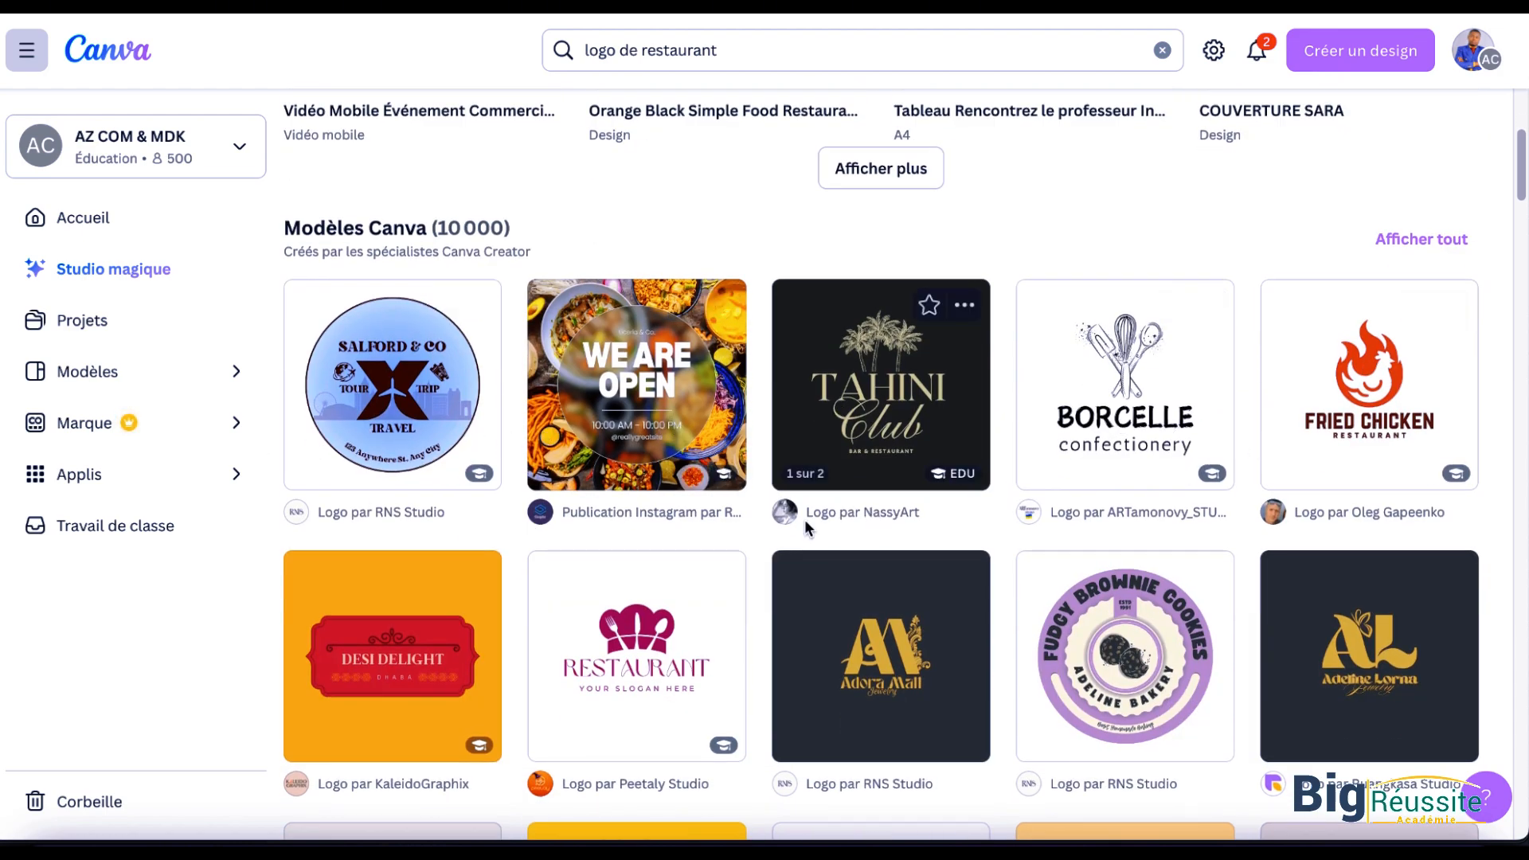
pyautogui.scroll(-6, 806, 527)
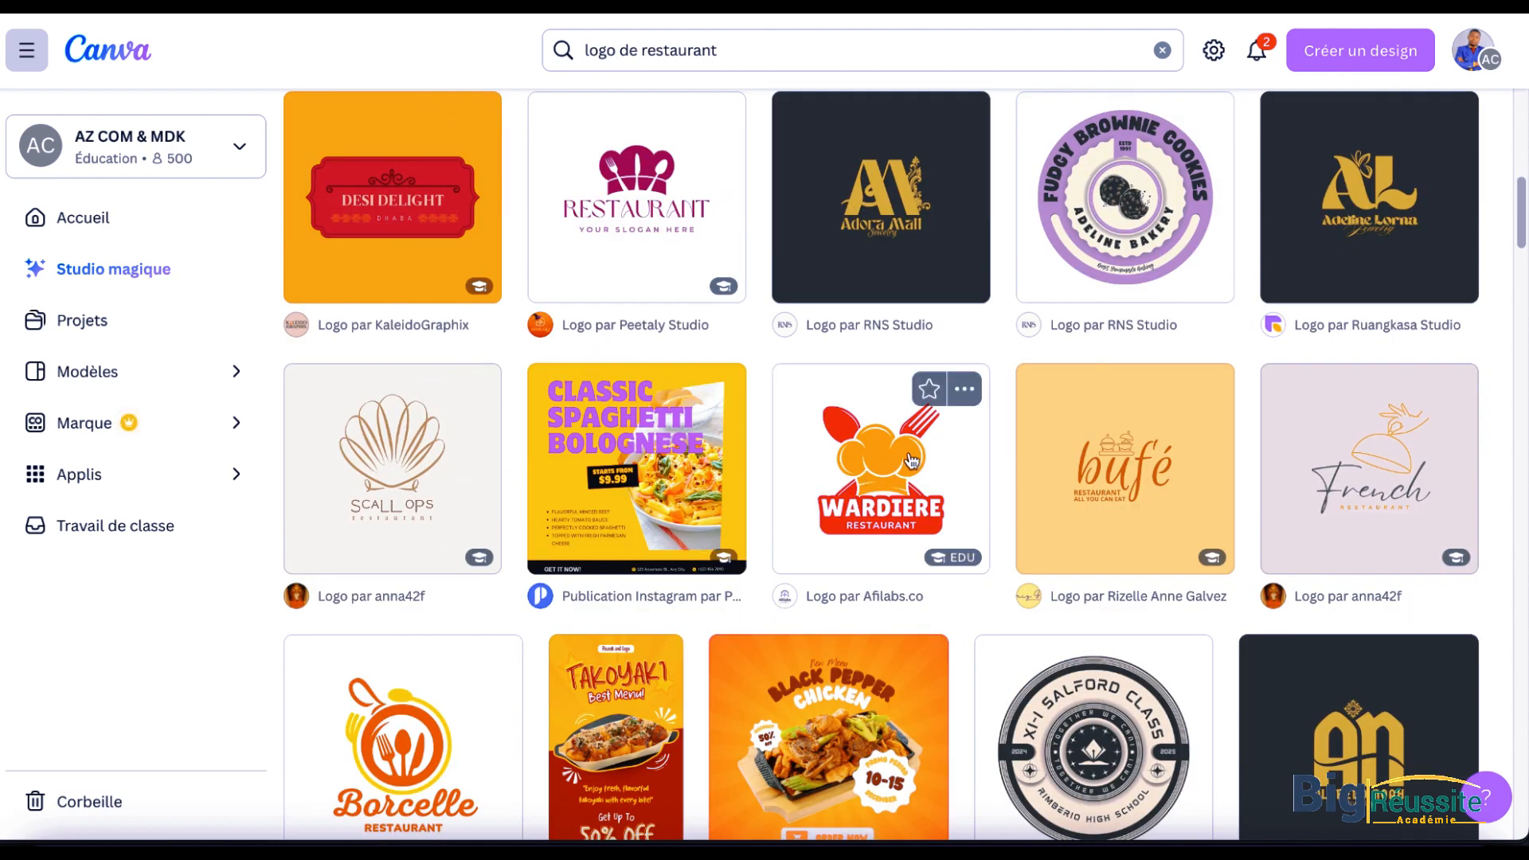
pyautogui.click(886, 452)
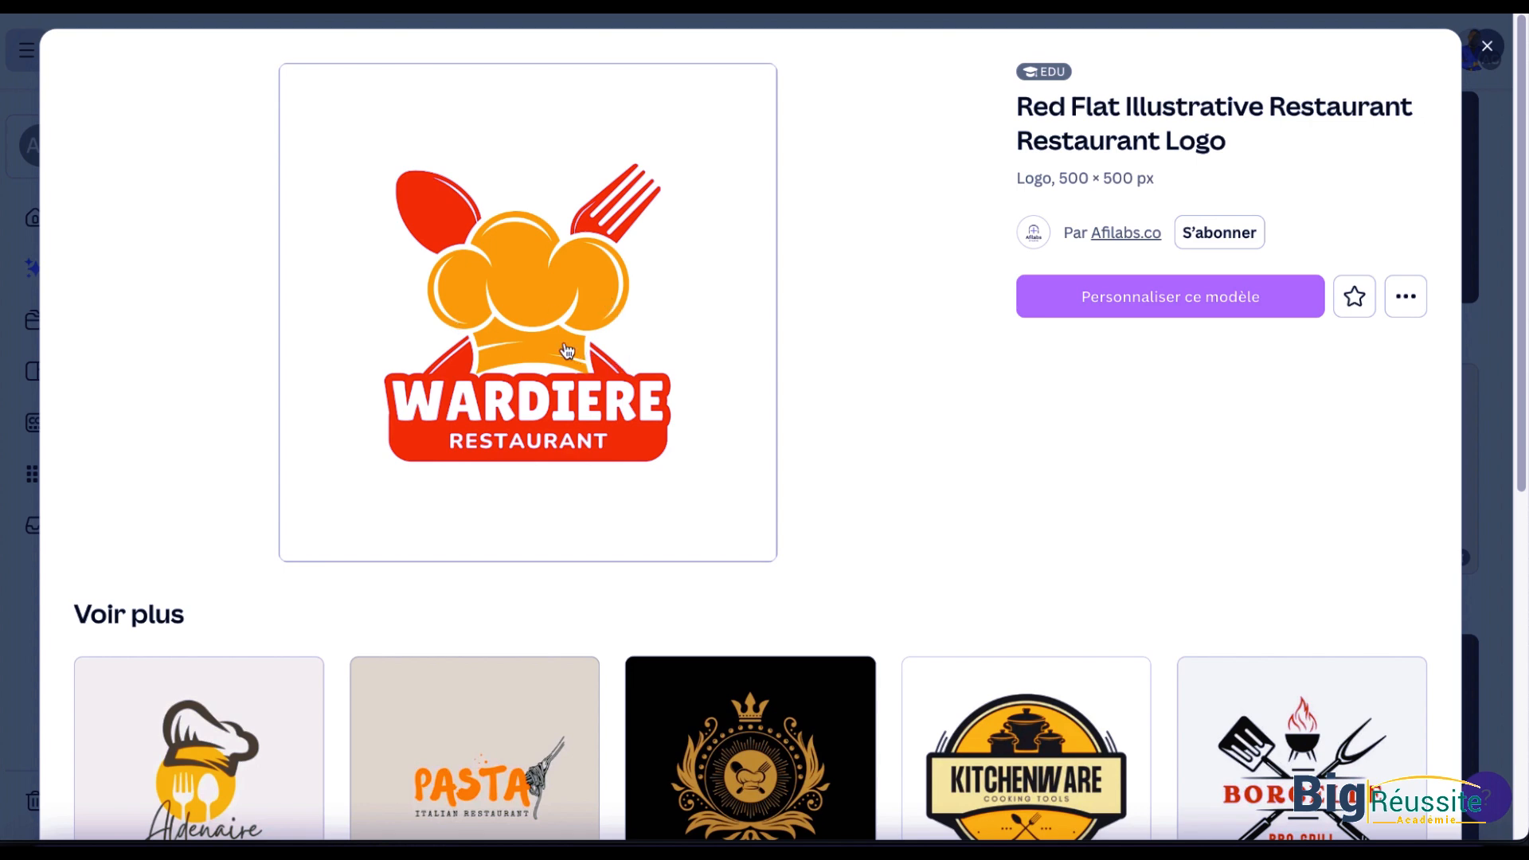
pyautogui.click(1126, 297)
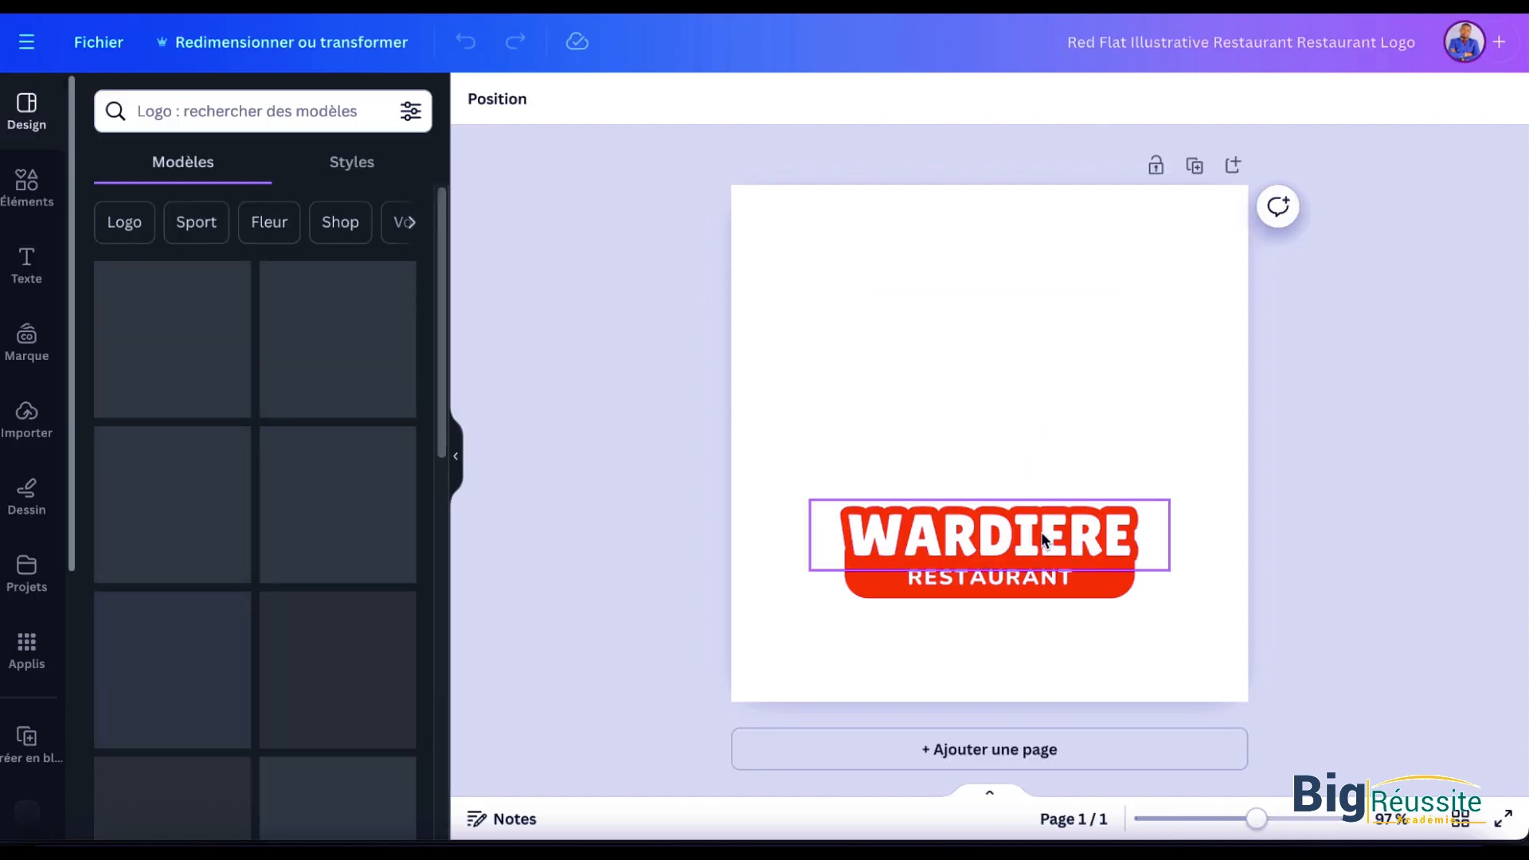
# Step: Replace the "WARDIERE" title in the logo with "RESTAURANT"
pyautogui.click(1042, 539)
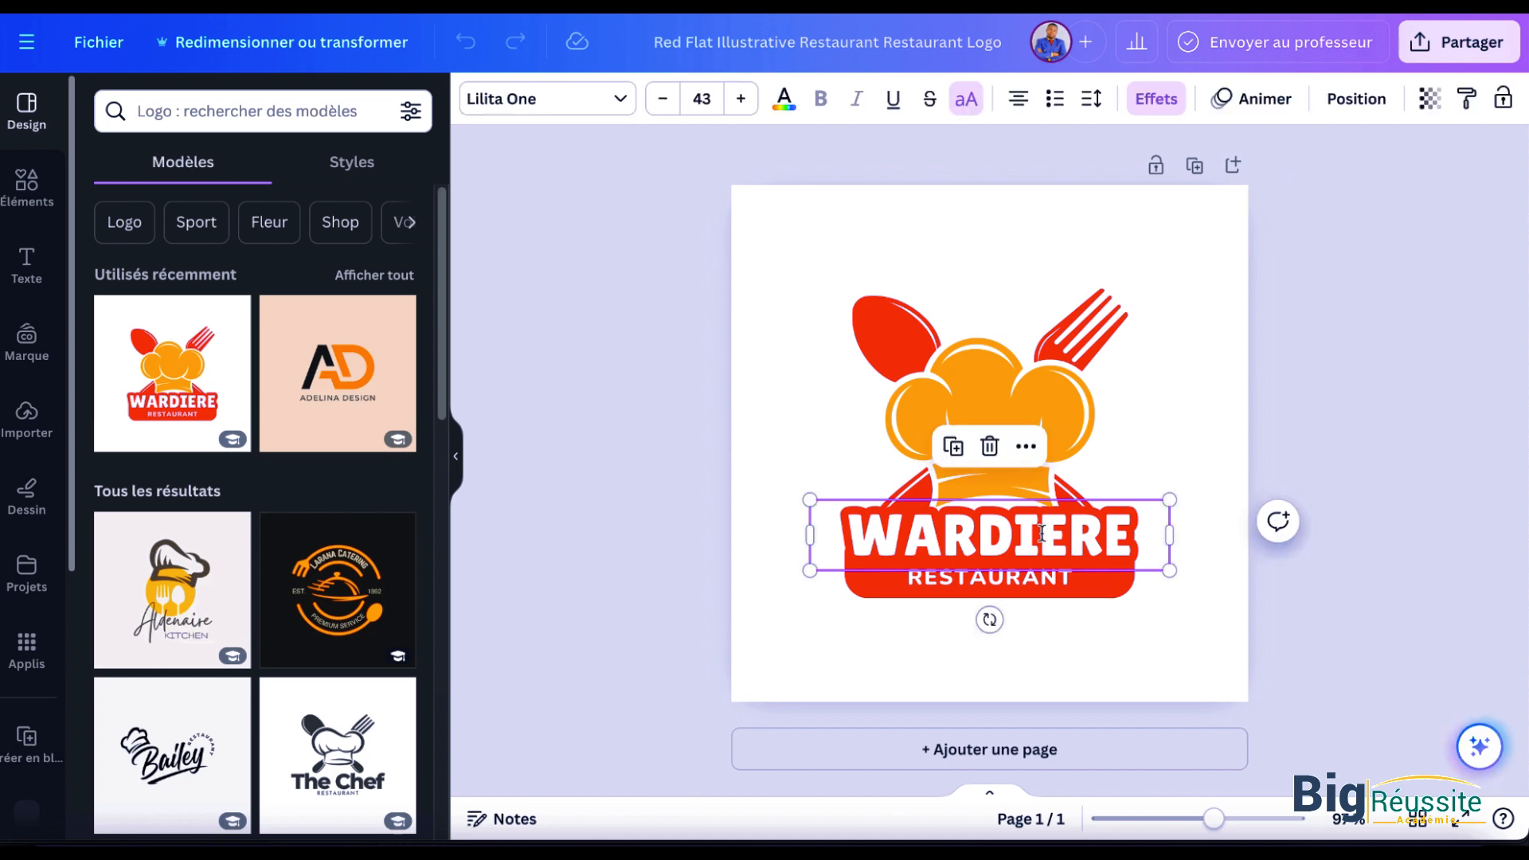
pyautogui.doubleClick(1042, 539)
pyautogui.write('RESTAUT')
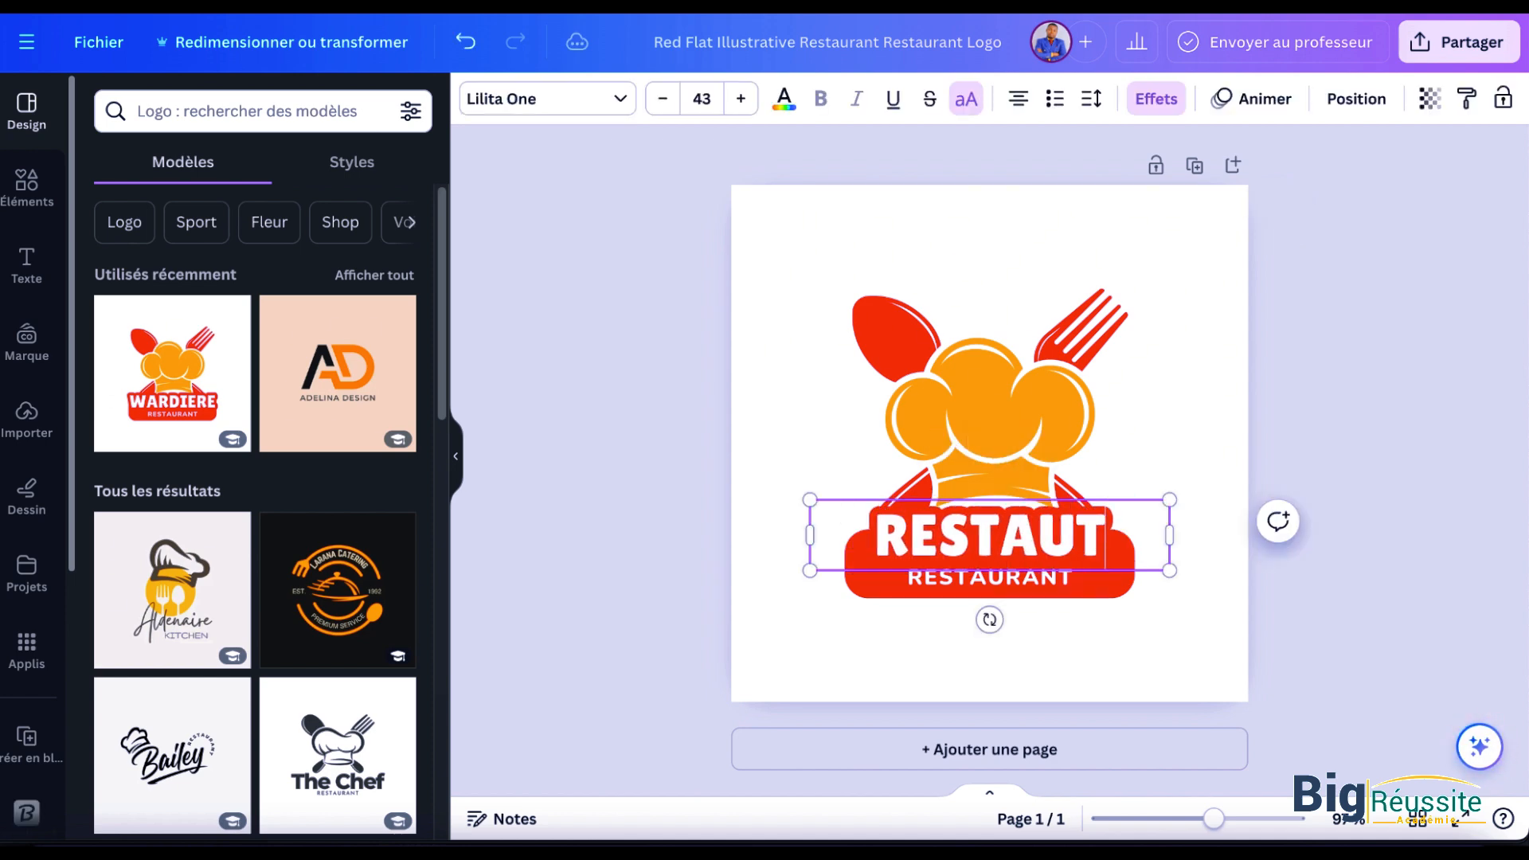
pyautogui.press('BackSpace')
pyautogui.write('RA')
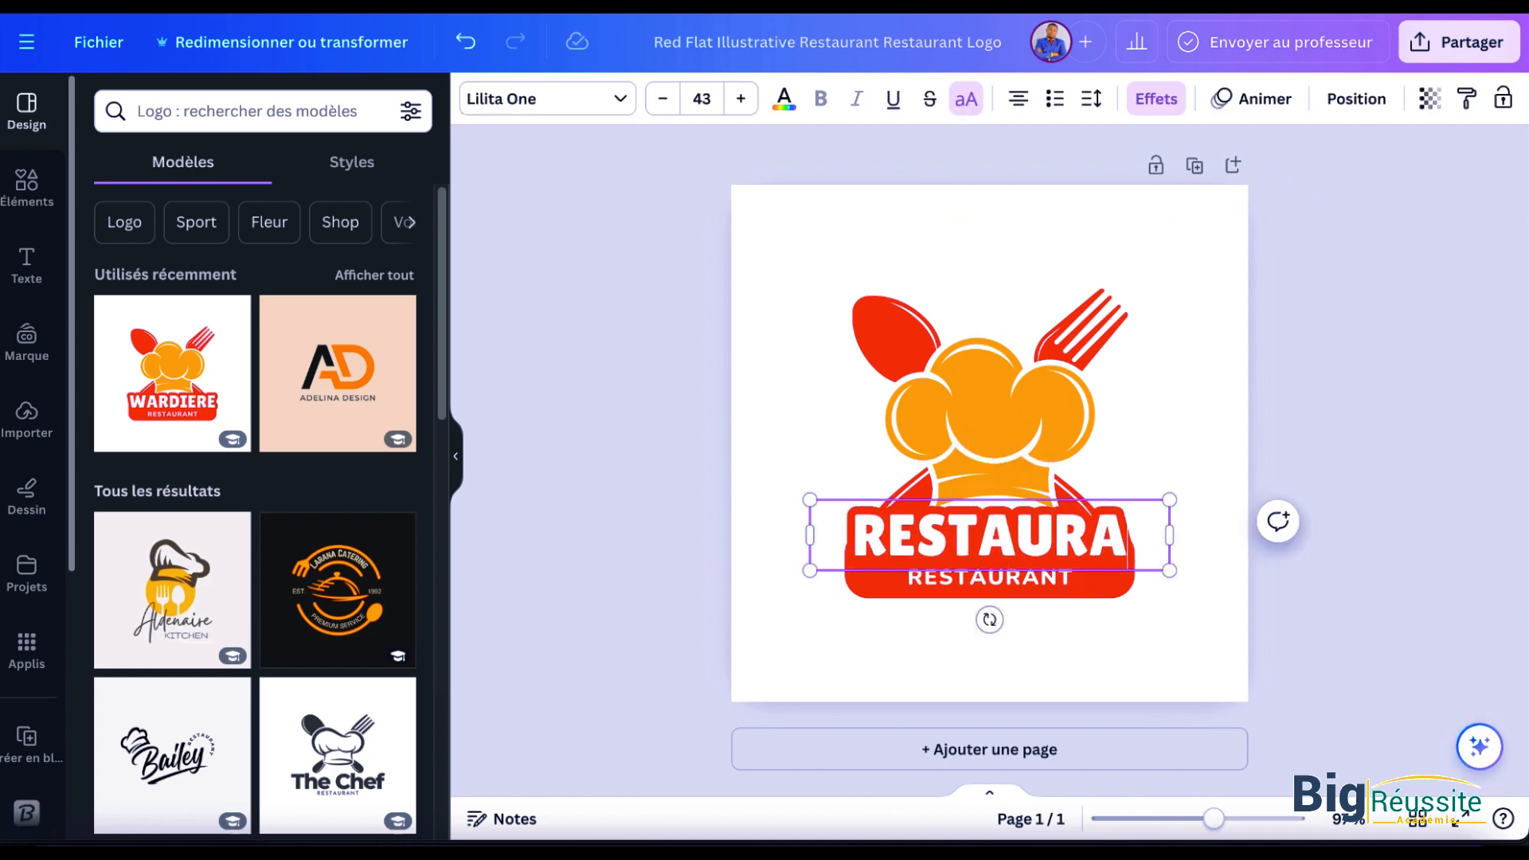
pyautogui.write('NT')
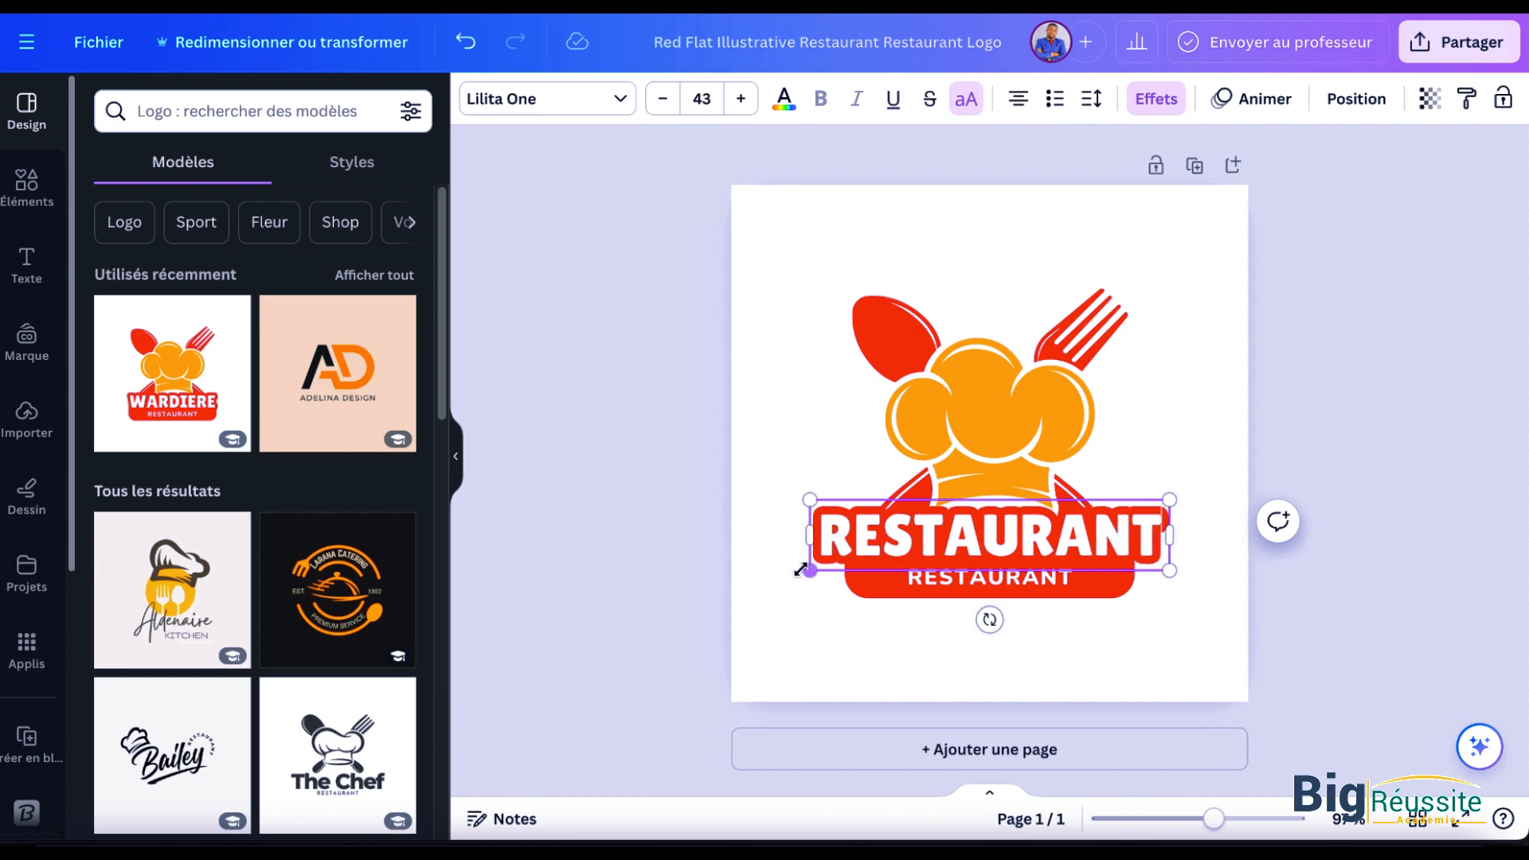
# Step: Shrink the large "RESTAURANT" title to size 32,8 and reposition it over the red banner
pyautogui.moveTo(810, 570); pyautogui.dragTo(895, 553)
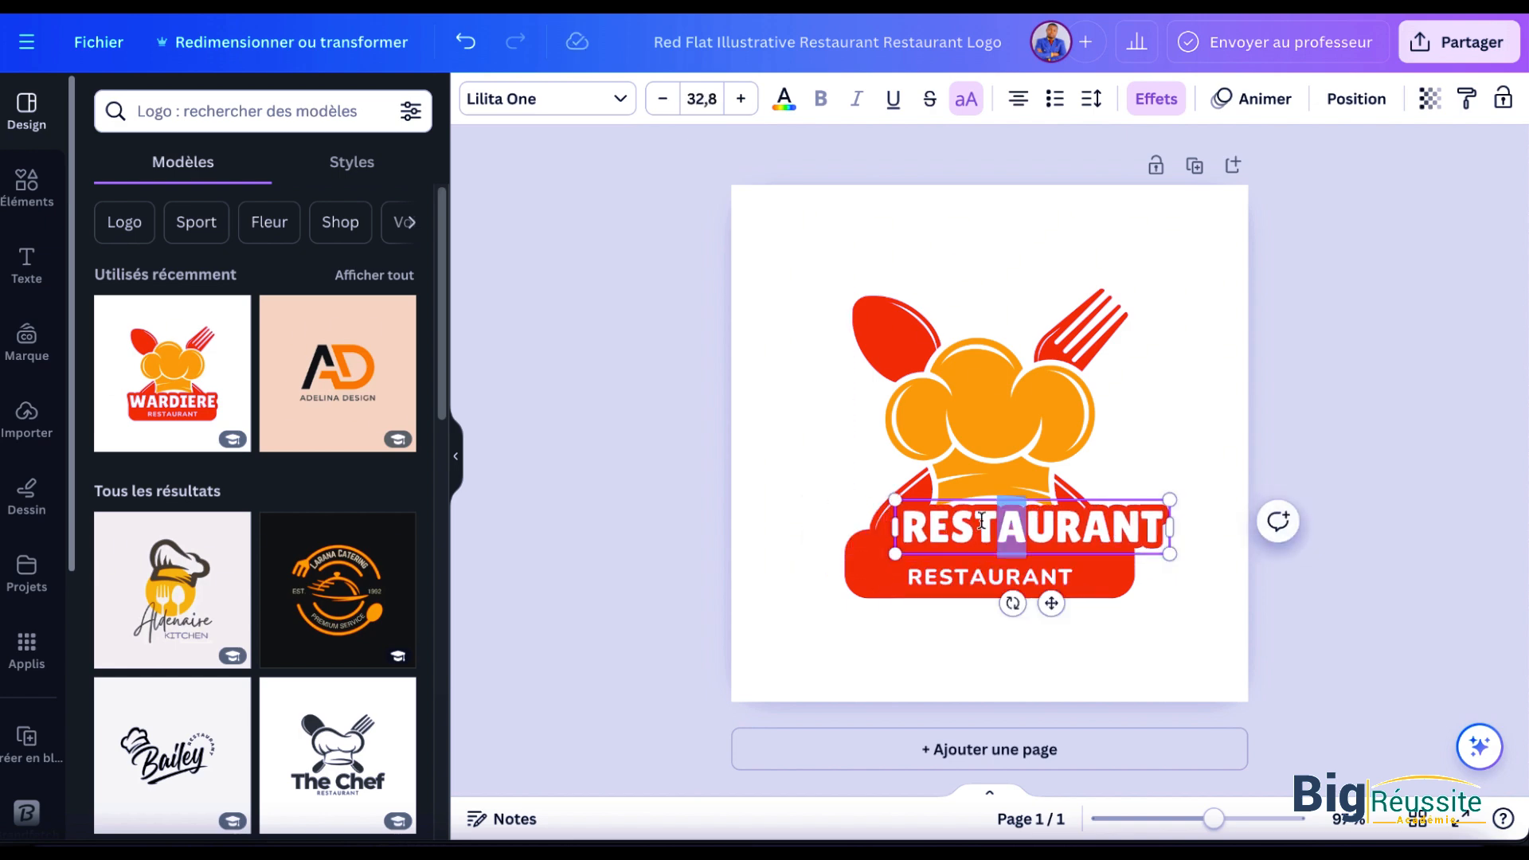
pyautogui.click(1207, 556)
pyautogui.click(1106, 535)
pyautogui.moveTo(1107, 535); pyautogui.dragTo(1072, 535)
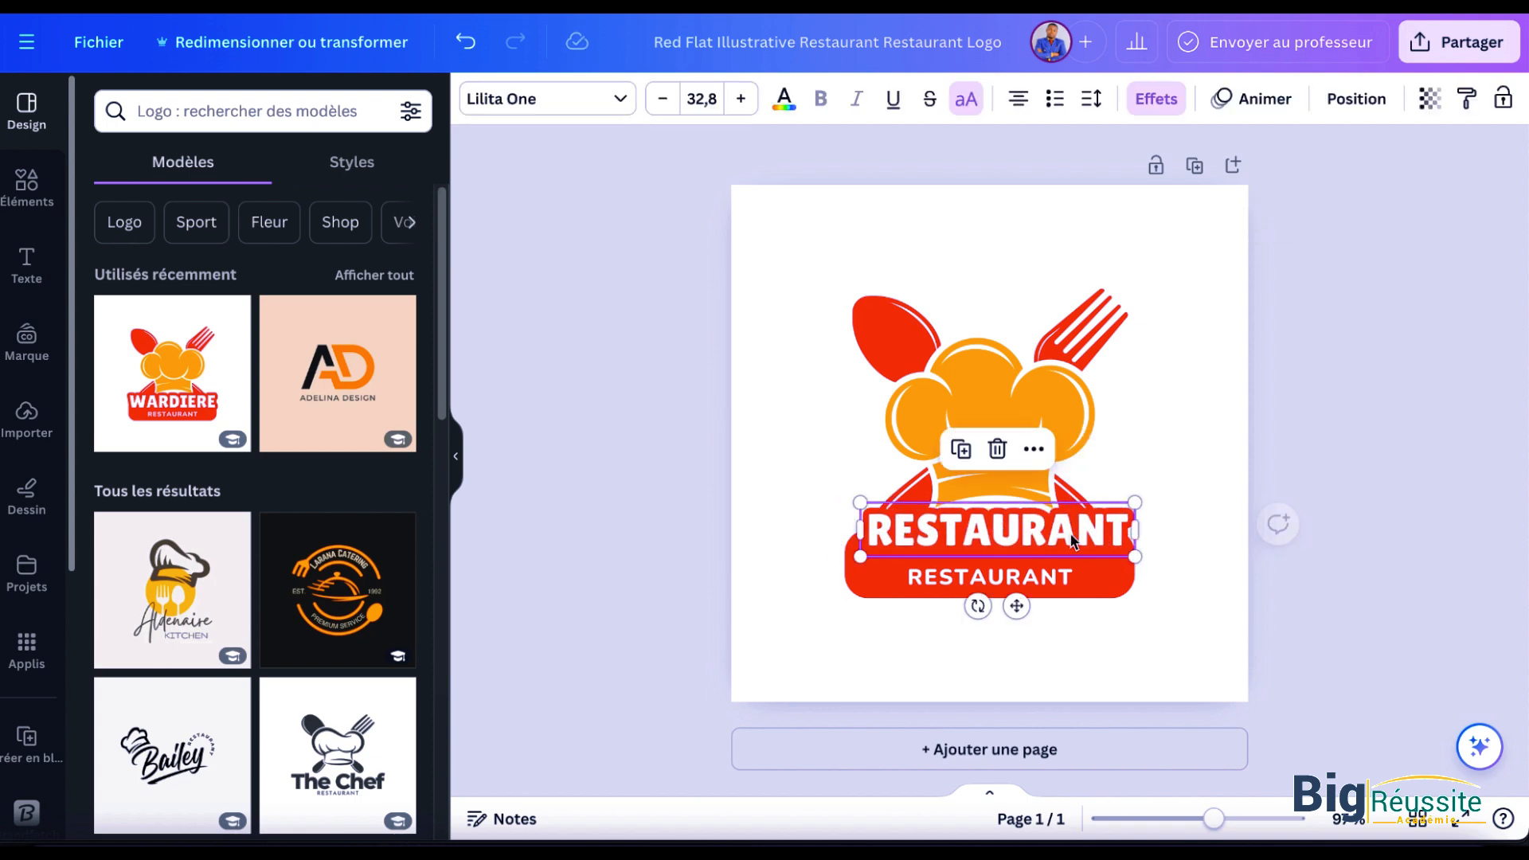
# Step: Replace the small "RESTAURANT" line beneath the title with "SARA"
pyautogui.doubleClick(1035, 577)
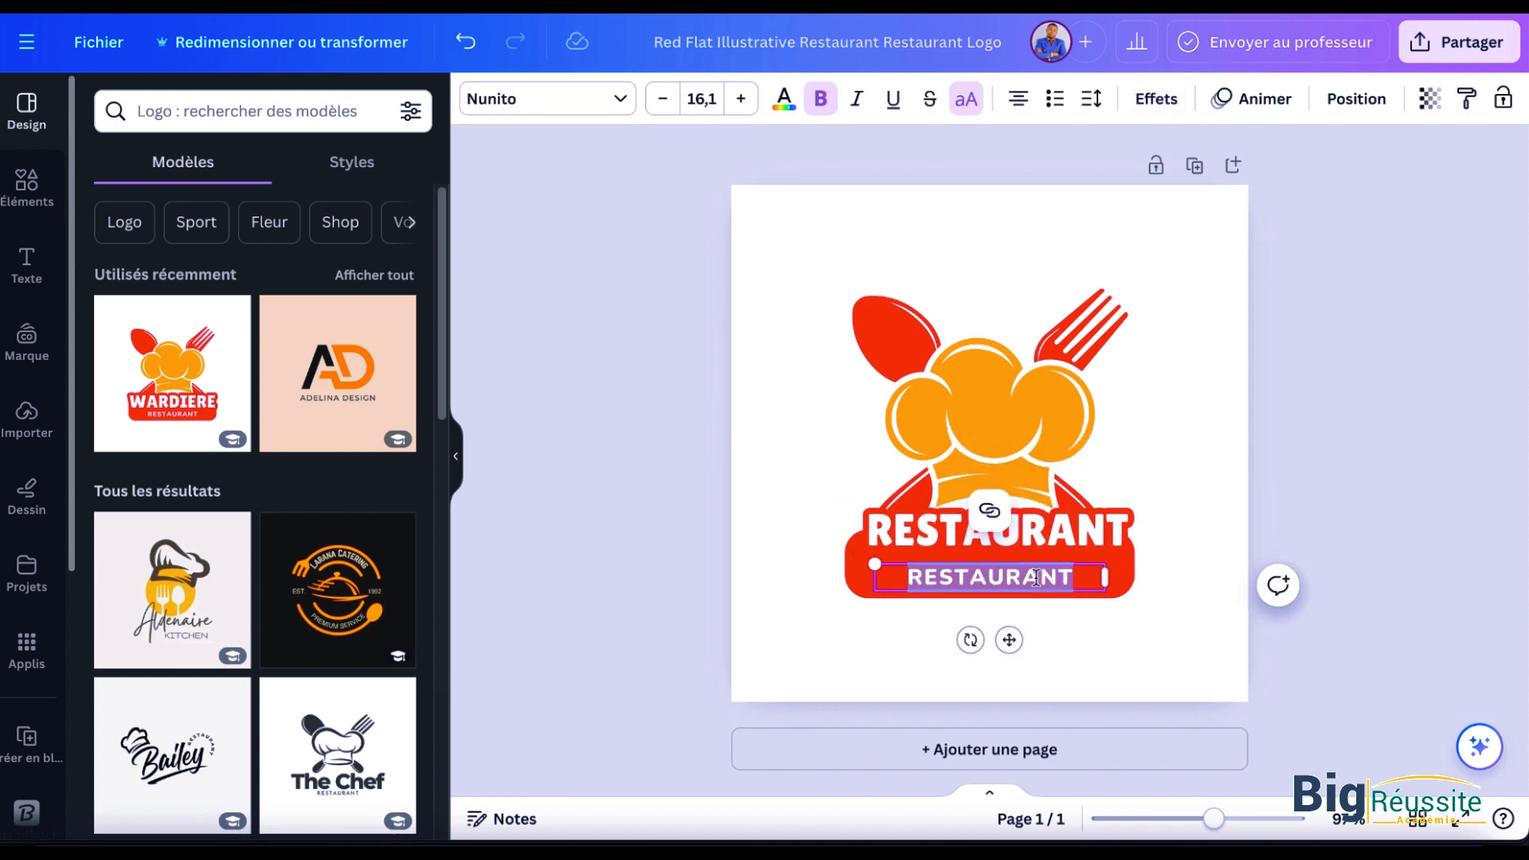
pyautogui.write('SA')
pyautogui.write('AR')
pyautogui.press('BackSpace')
pyautogui.press('BackSpace')
pyautogui.write('RA')
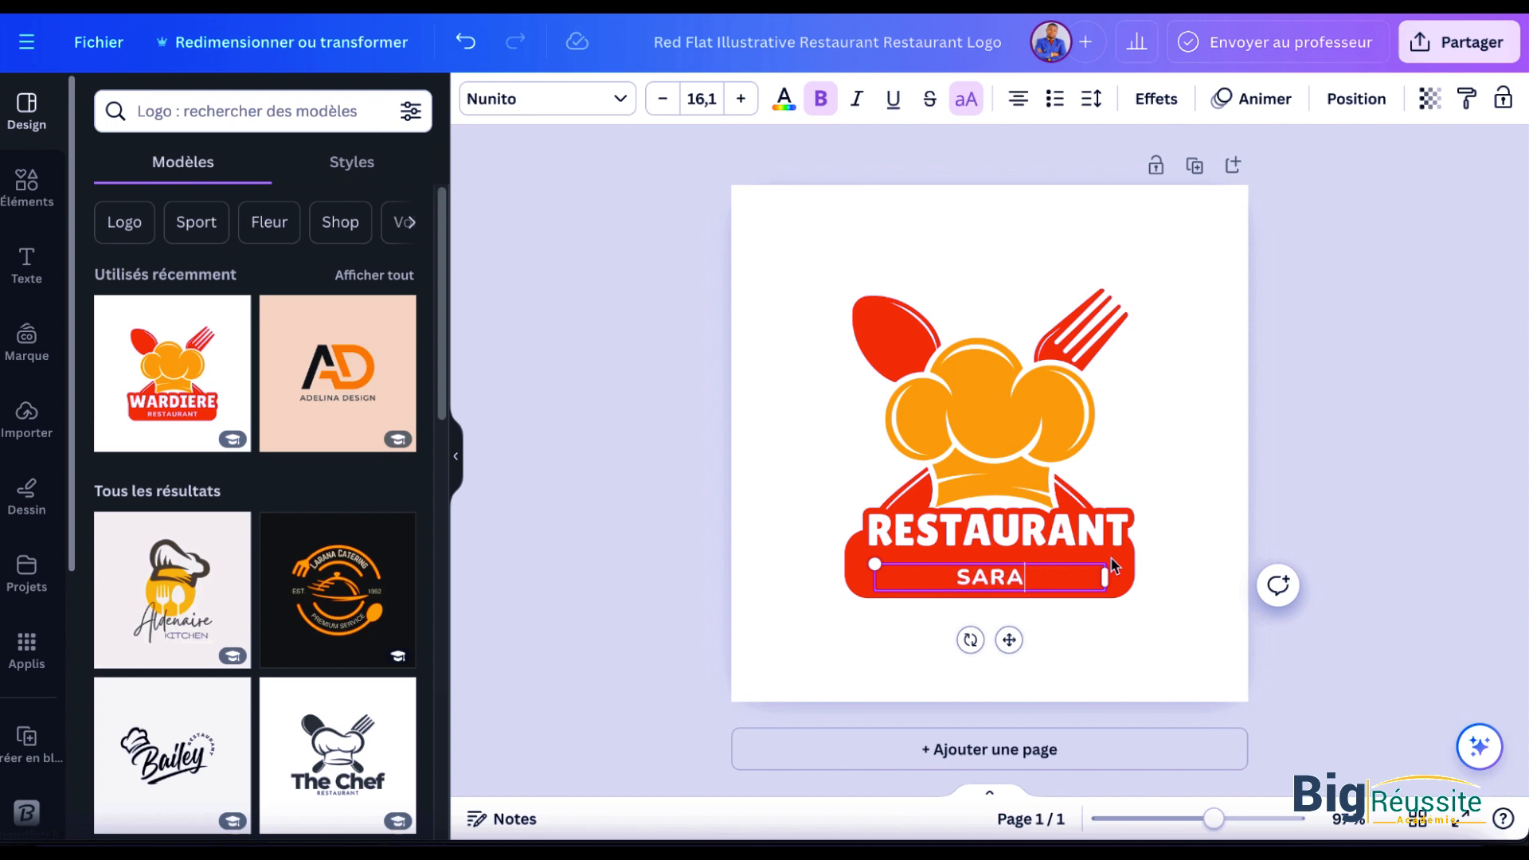
pyautogui.click(1356, 455)
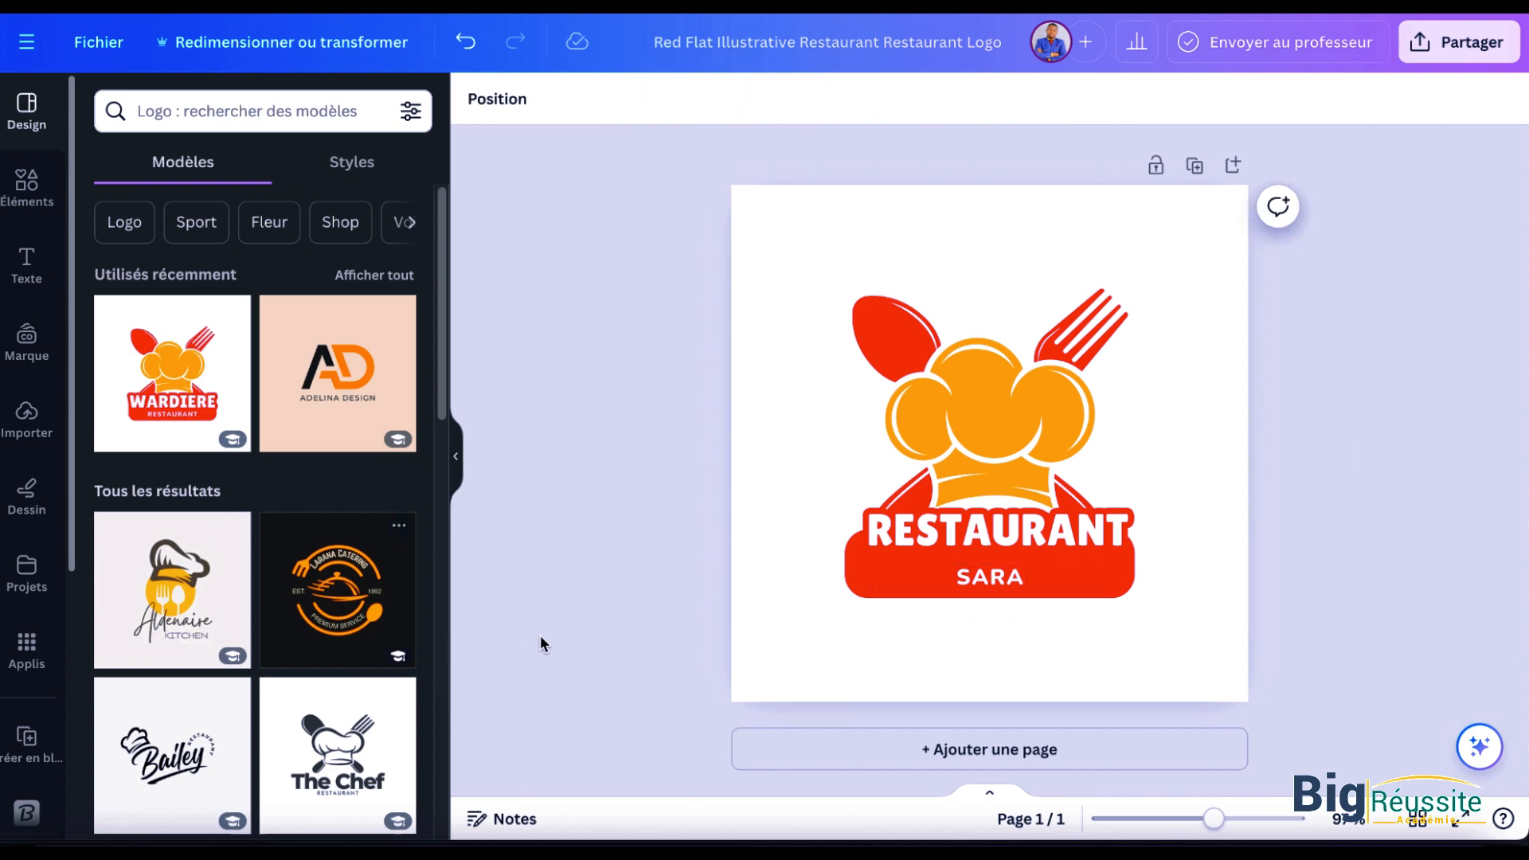
# Step: Enlarge the "SARA" text to size 23,1 and shift it slightly upward within the red banner
pyautogui.click(1100, 575)
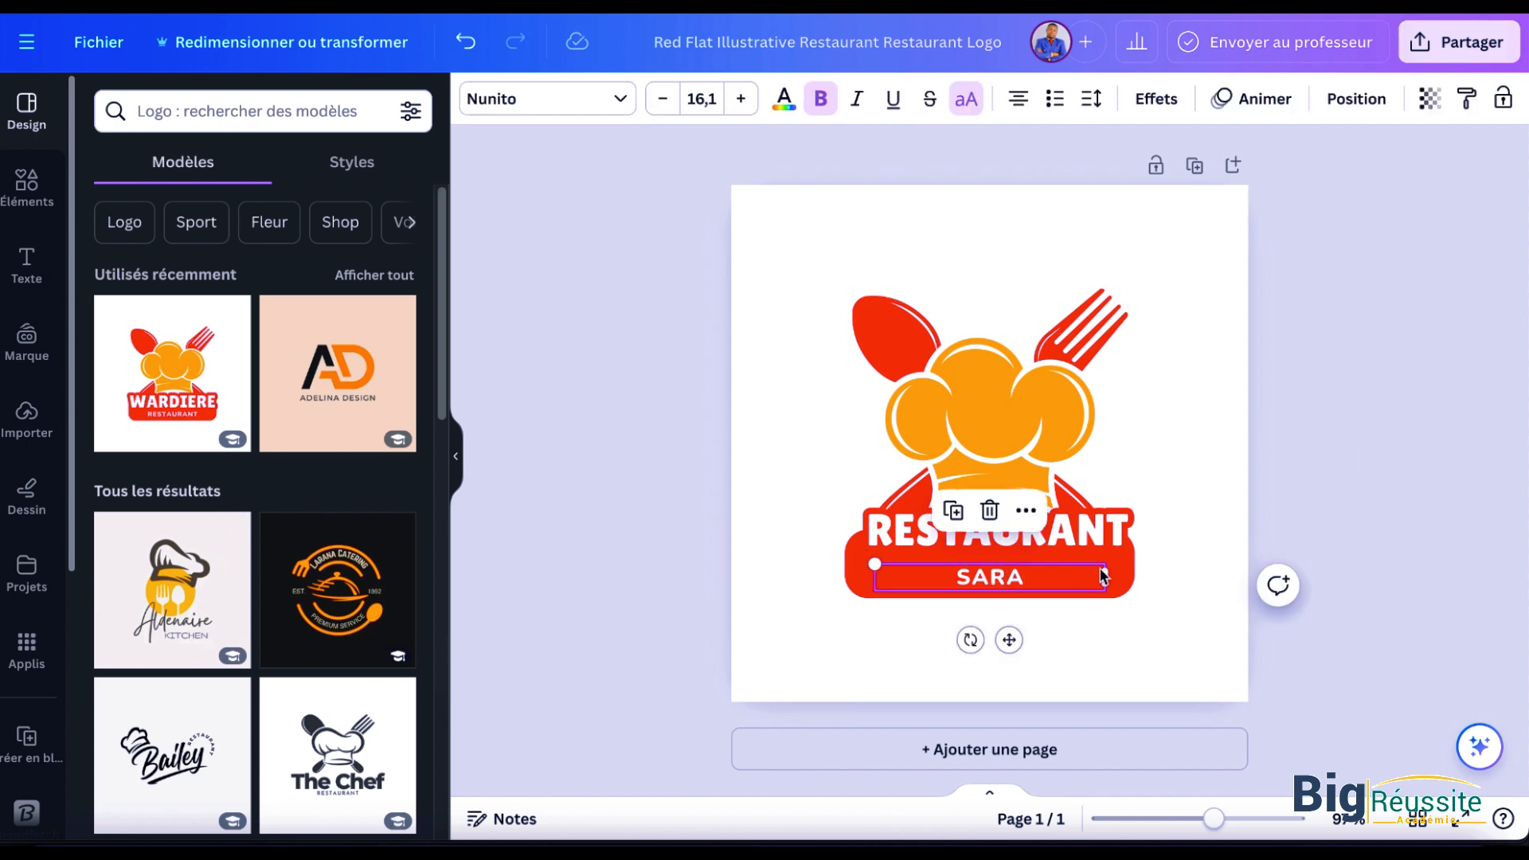
pyautogui.click(661, 101)
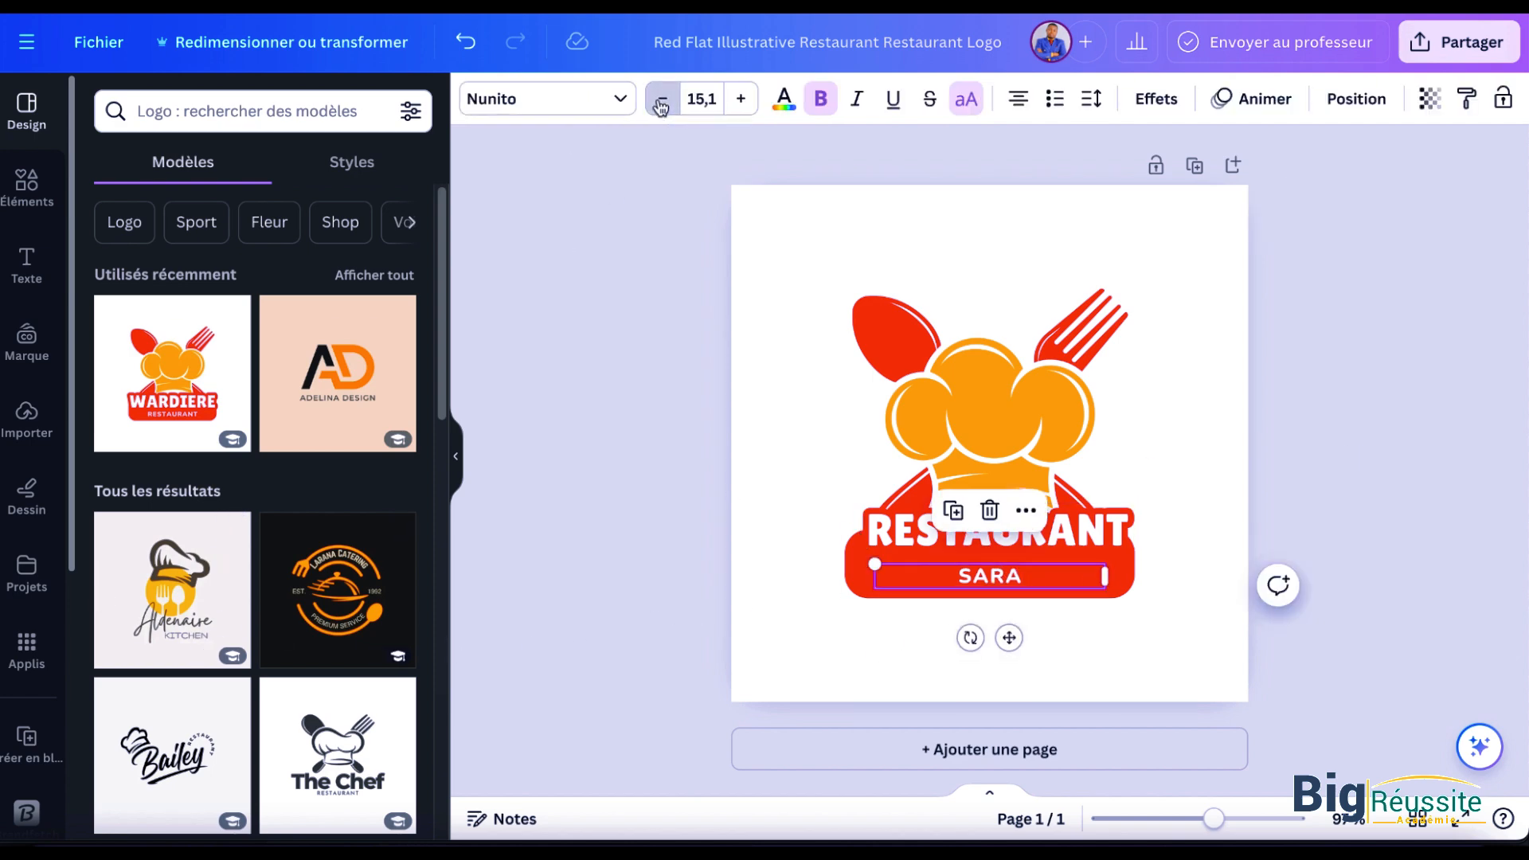
pyautogui.click(740, 99)
pyautogui.click(740, 98)
pyautogui.click(740, 99)
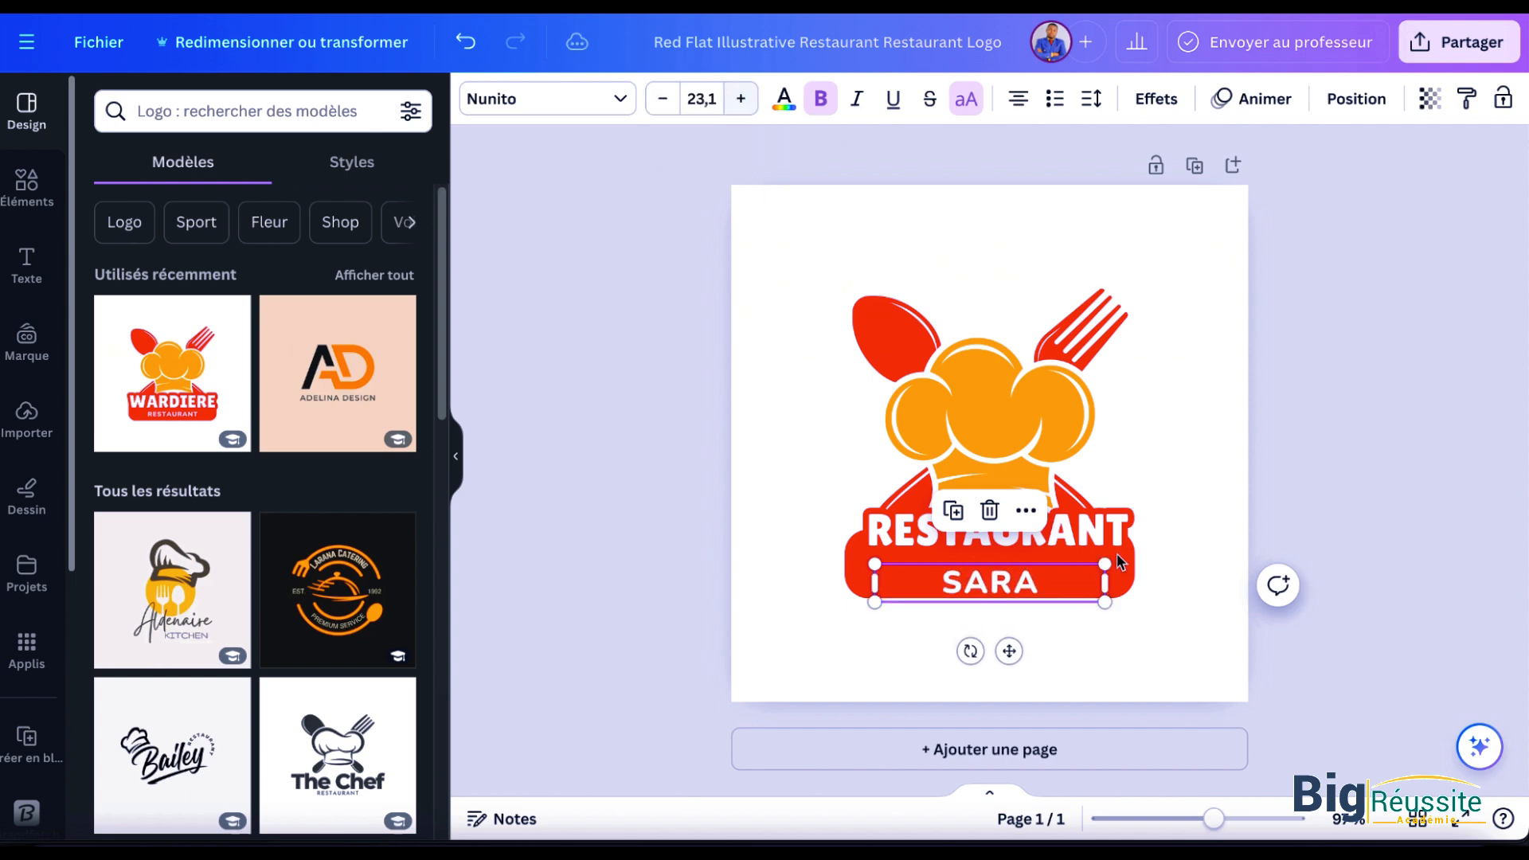
pyautogui.moveTo(1011, 587); pyautogui.dragTo(1011, 580)
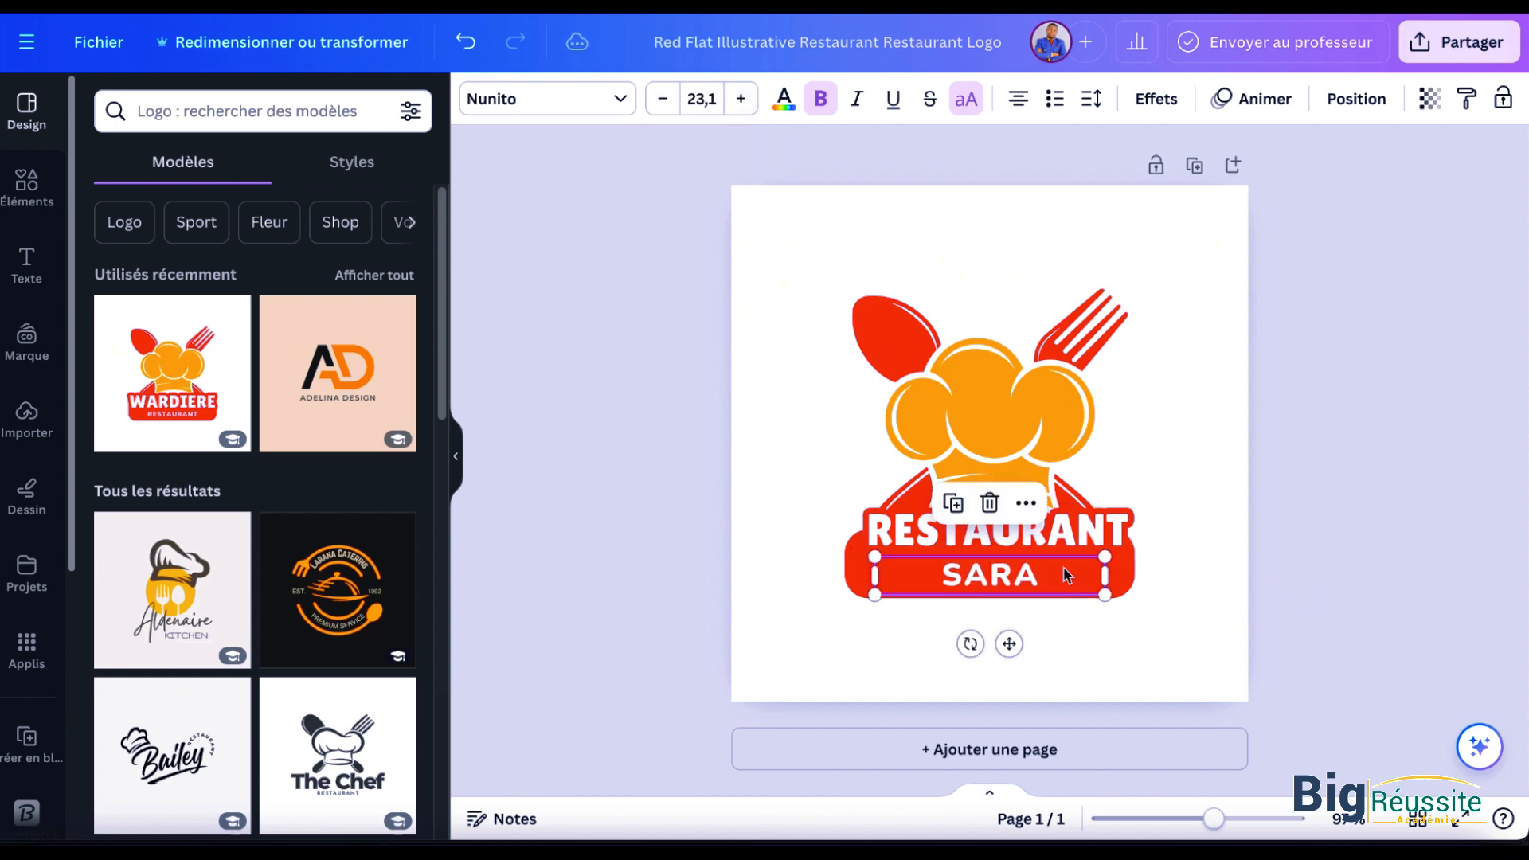
pyautogui.click(1319, 556)
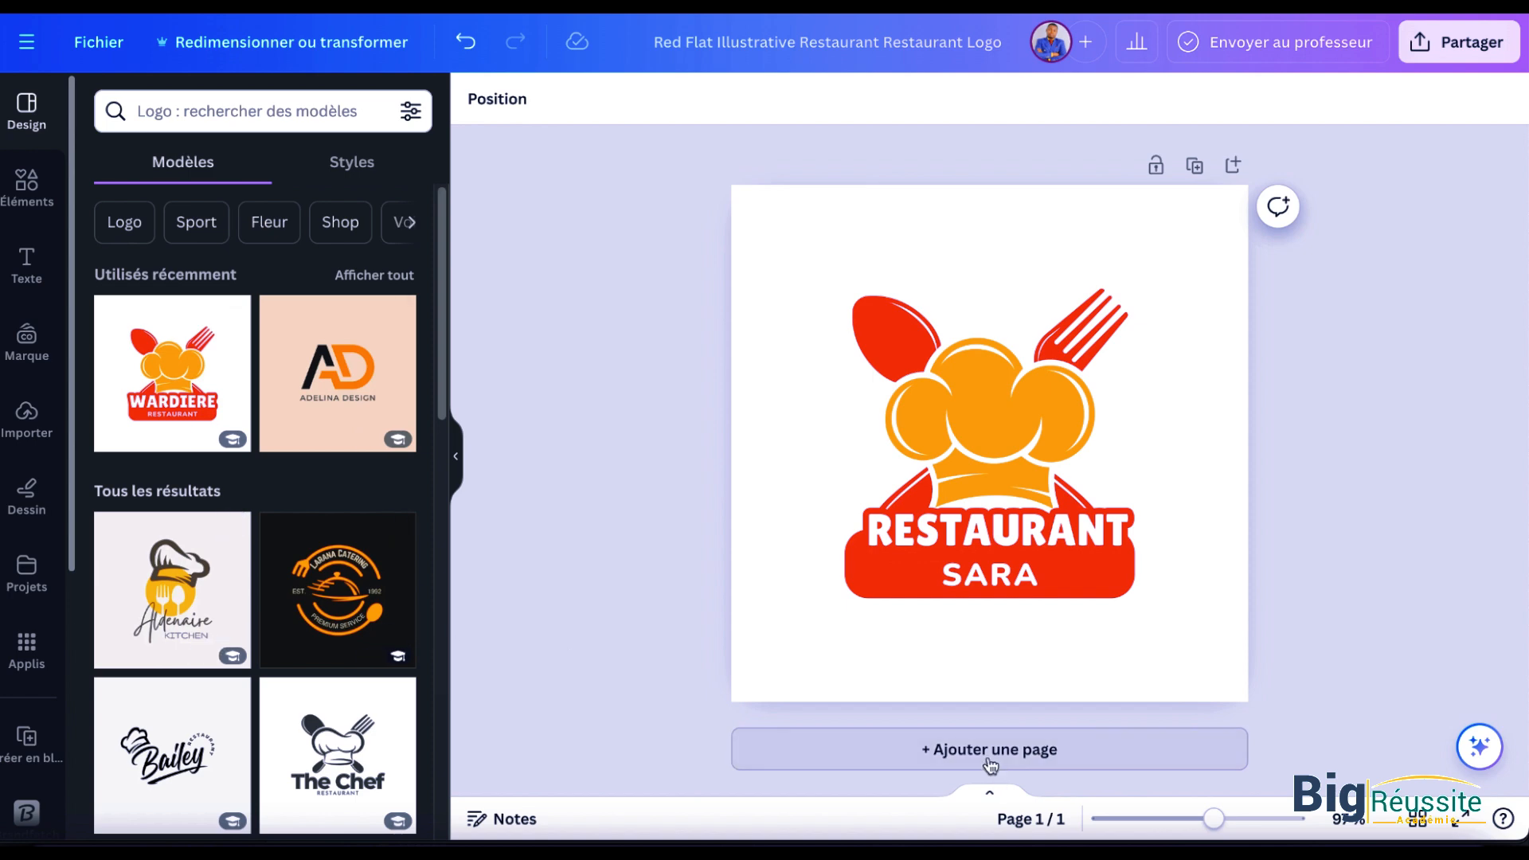
# Step: Add a second page and apply the "Aldenaire Kitchen" logo template to it
pyautogui.click(765, 749)
pyautogui.click(172, 589)
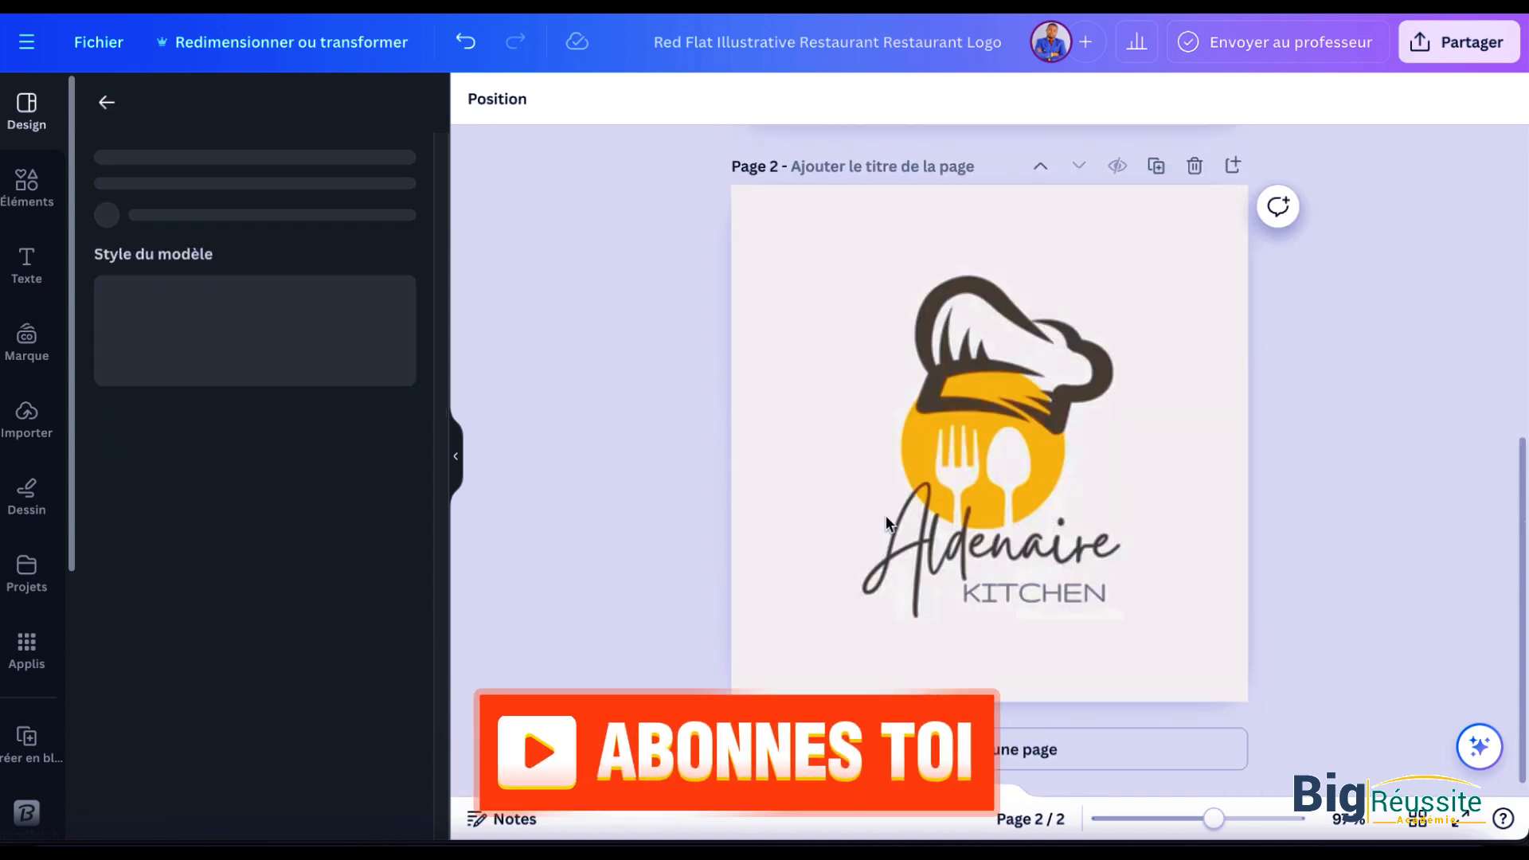
# Step: Try to copy the handwritten "Aldenaire" text from page 2 onto the logo on page 1
pyautogui.click(1022, 547)
pyautogui.click(1022, 547)
pyautogui.doubleClick(1024, 548)
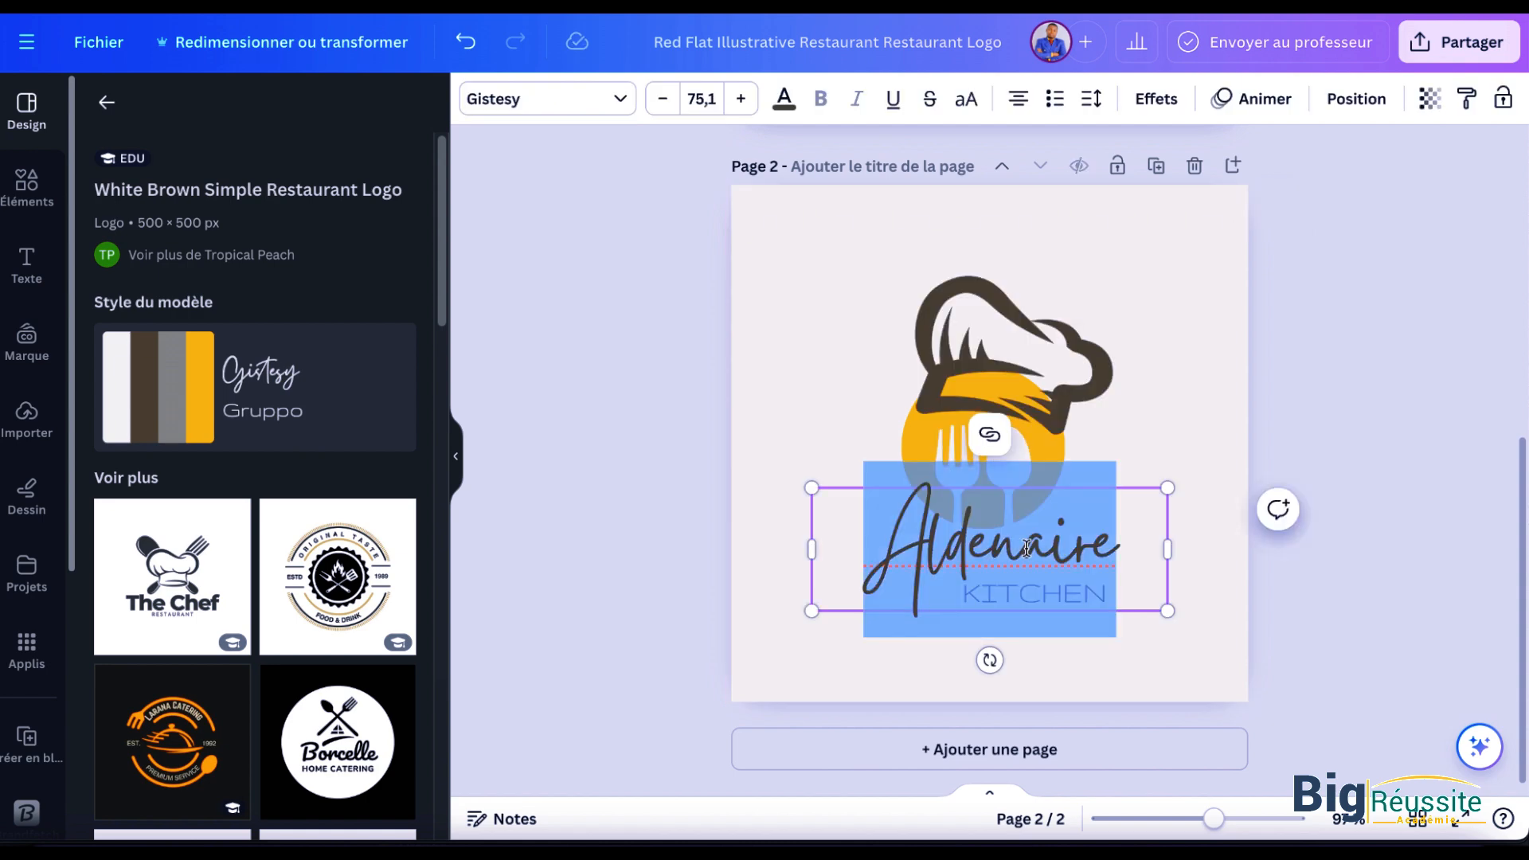
pyautogui.scroll(7, 936, 516)
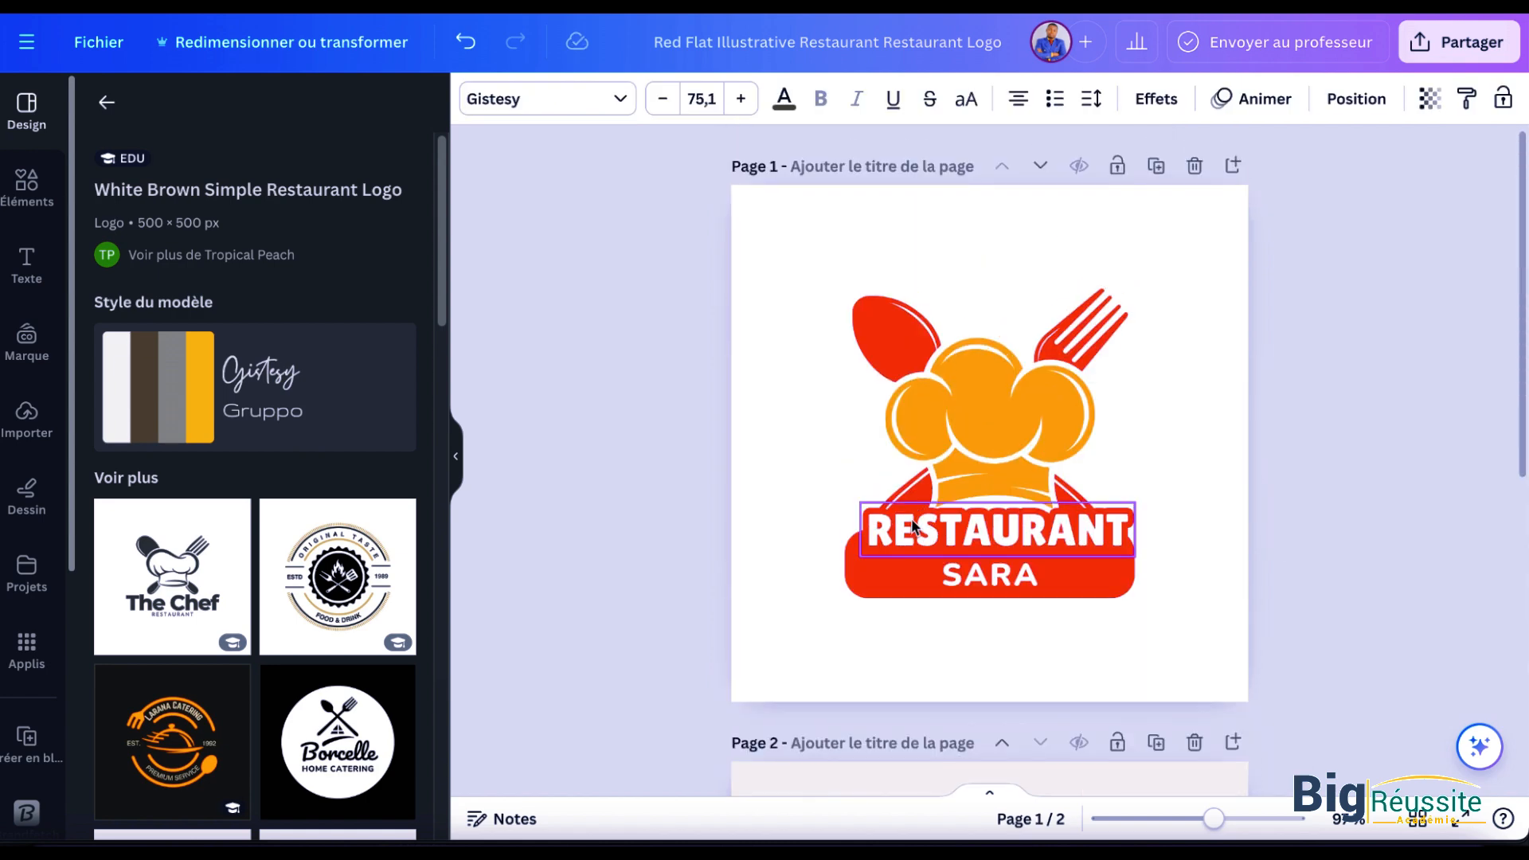
pyautogui.click(904, 522)
pyautogui.write('ALDENAIRE')
pyautogui.press('BackSpace')
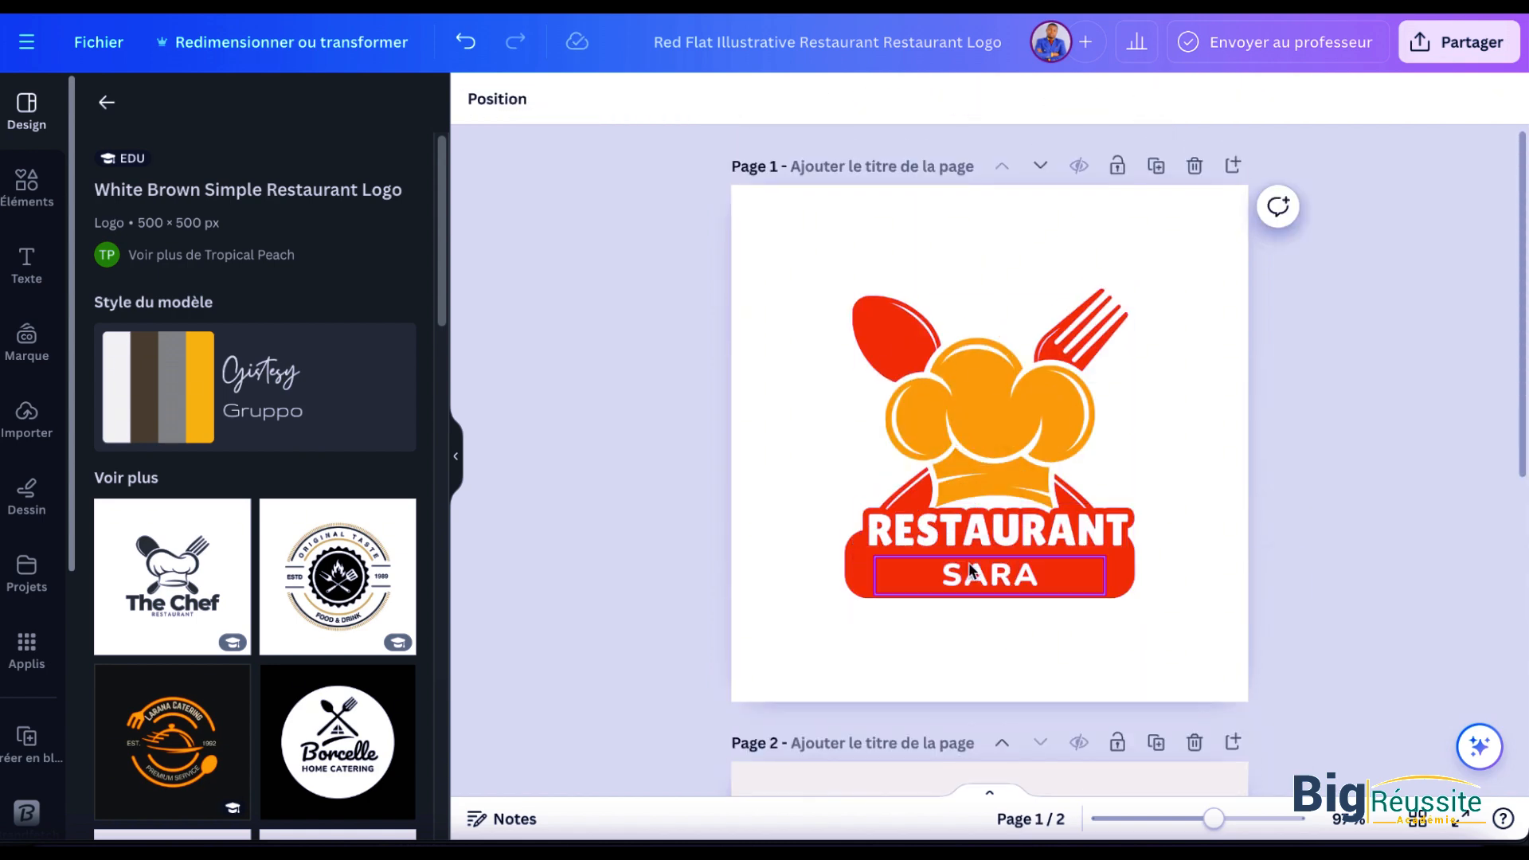
pyautogui.scroll(-7, 1078, 675)
pyautogui.click(985, 542)
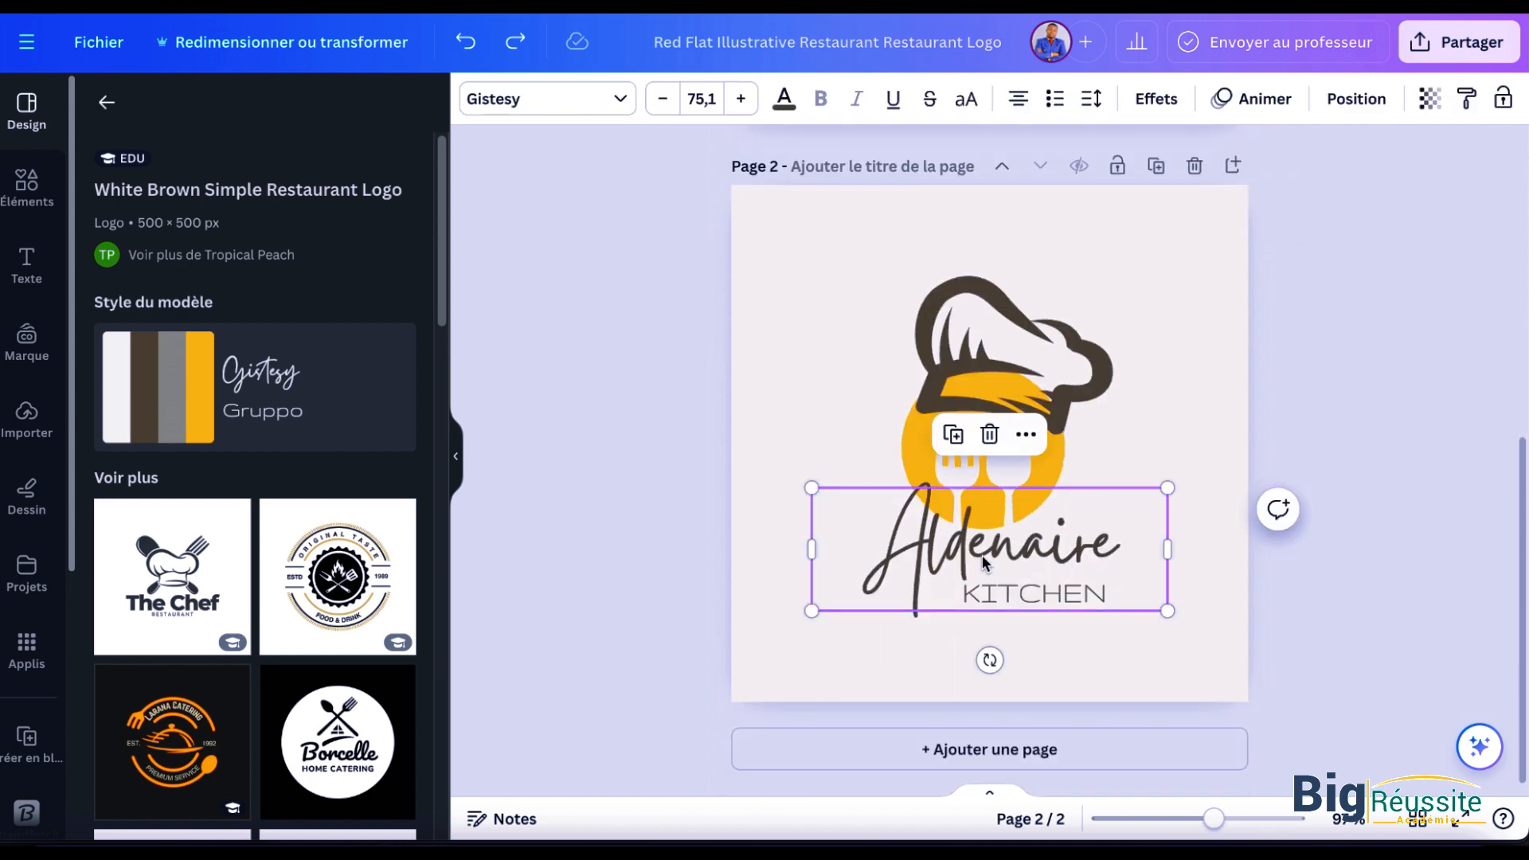
pyautogui.doubleClick(982, 543)
pyautogui.click(978, 546)
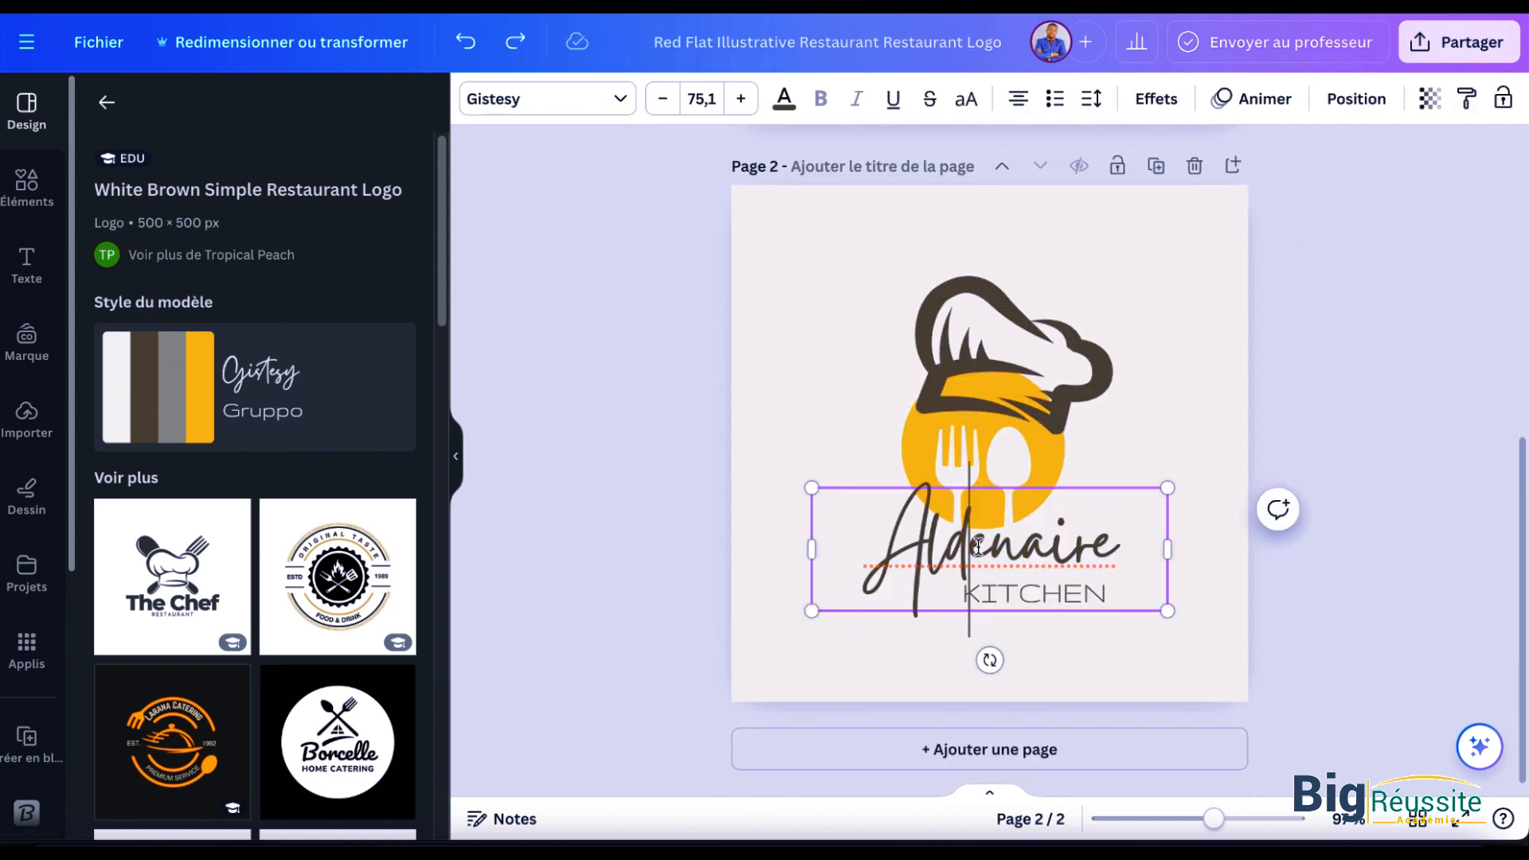
# Step: Delete the "KITCHEN" text from page 2 and move the "Aldenaire" text onto page 1 beneath the red banner
pyautogui.click(1116, 628)
pyautogui.click(1105, 591)
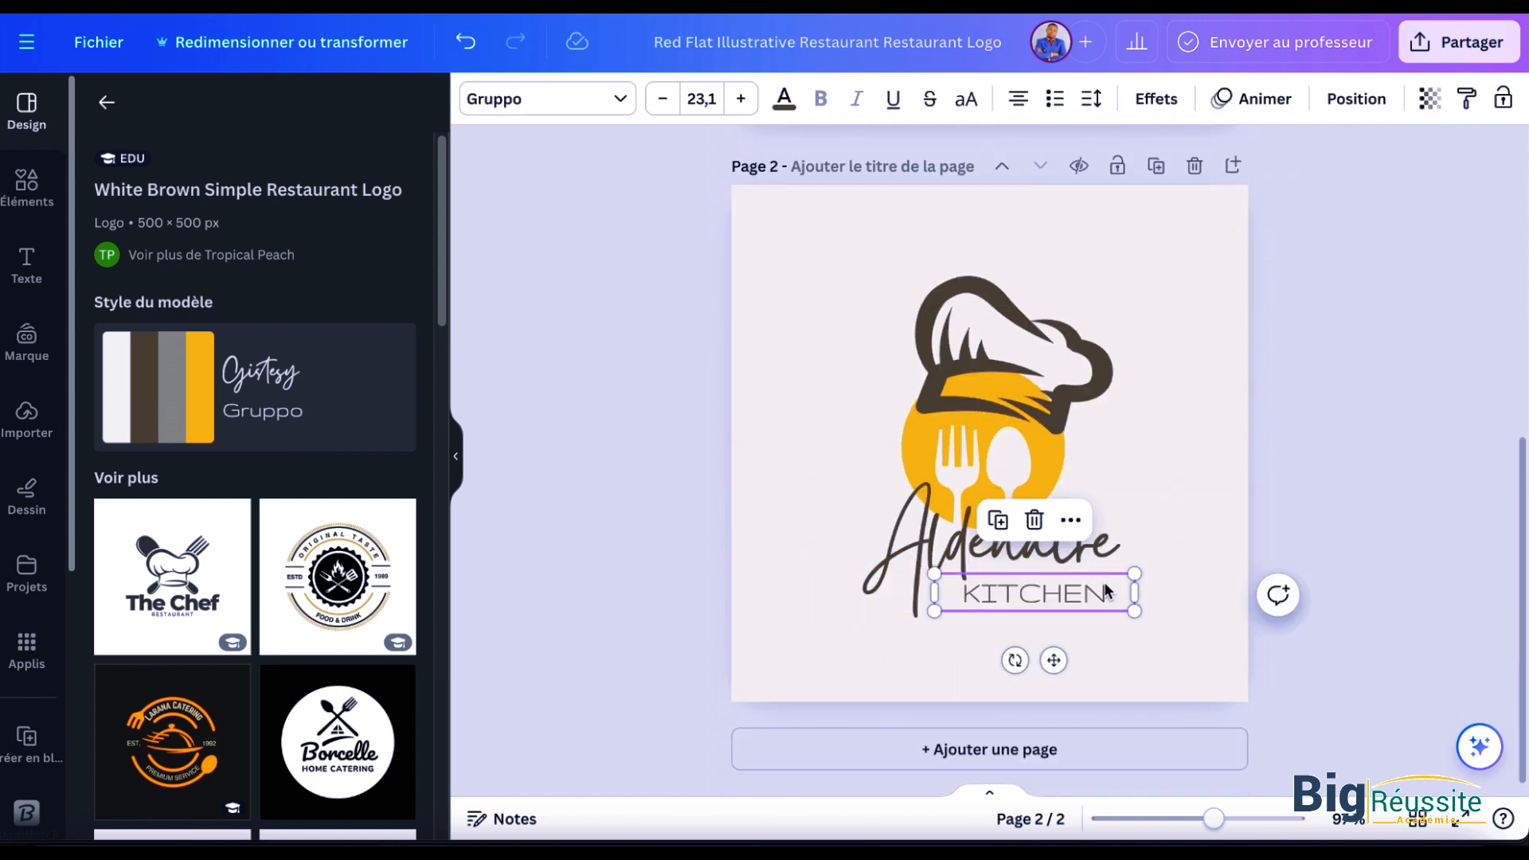
pyautogui.press('Delete')
pyautogui.click(1037, 569)
pyautogui.moveTo(1038, 562); pyautogui.dragTo(869, 328)
pyautogui.scroll(5, 867, 665)
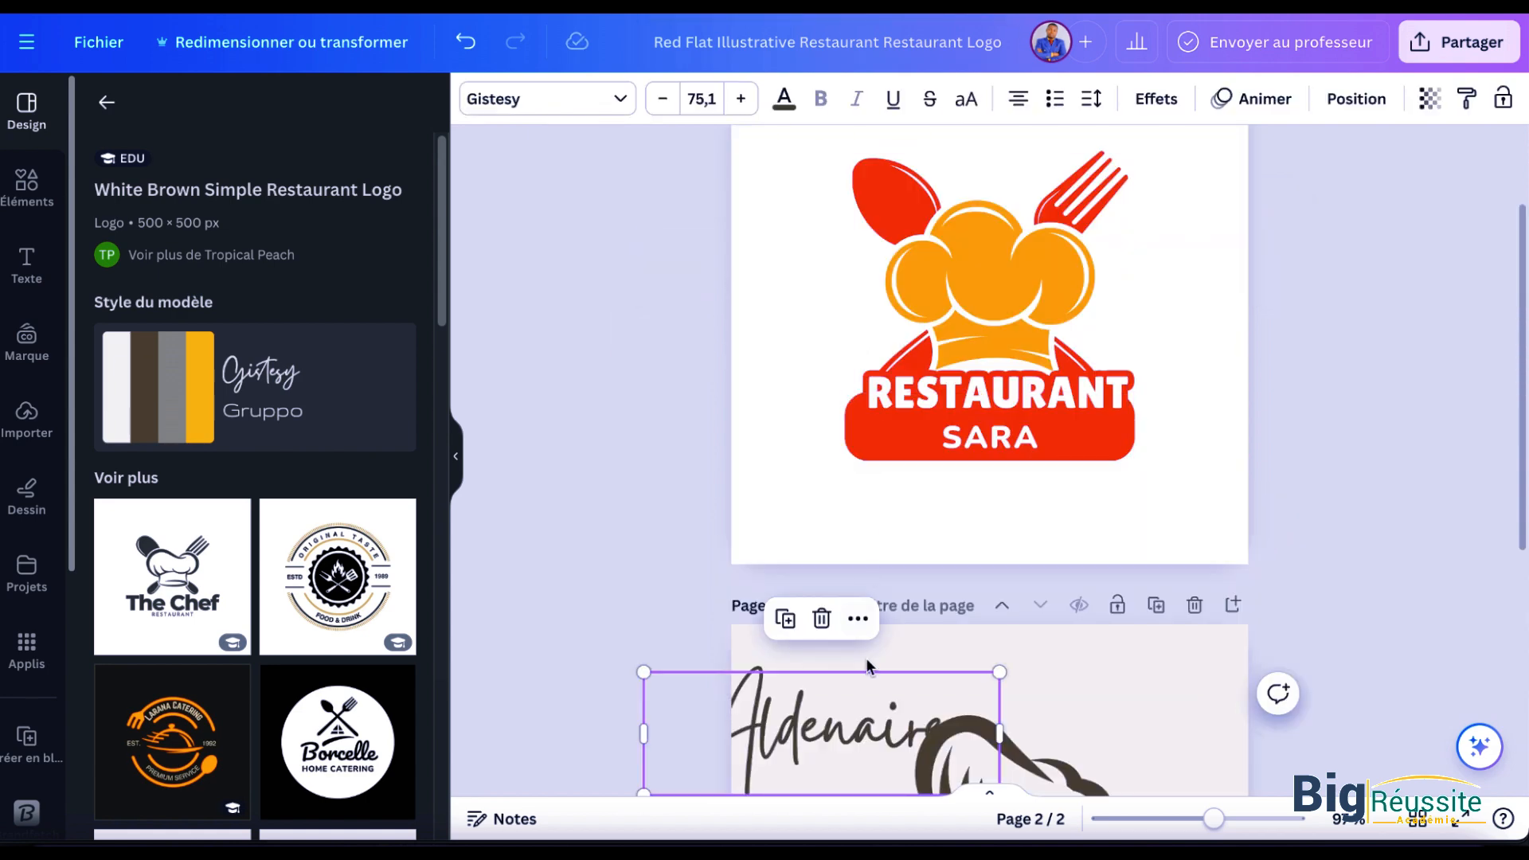
pyautogui.moveTo(878, 731); pyautogui.dragTo(971, 523)
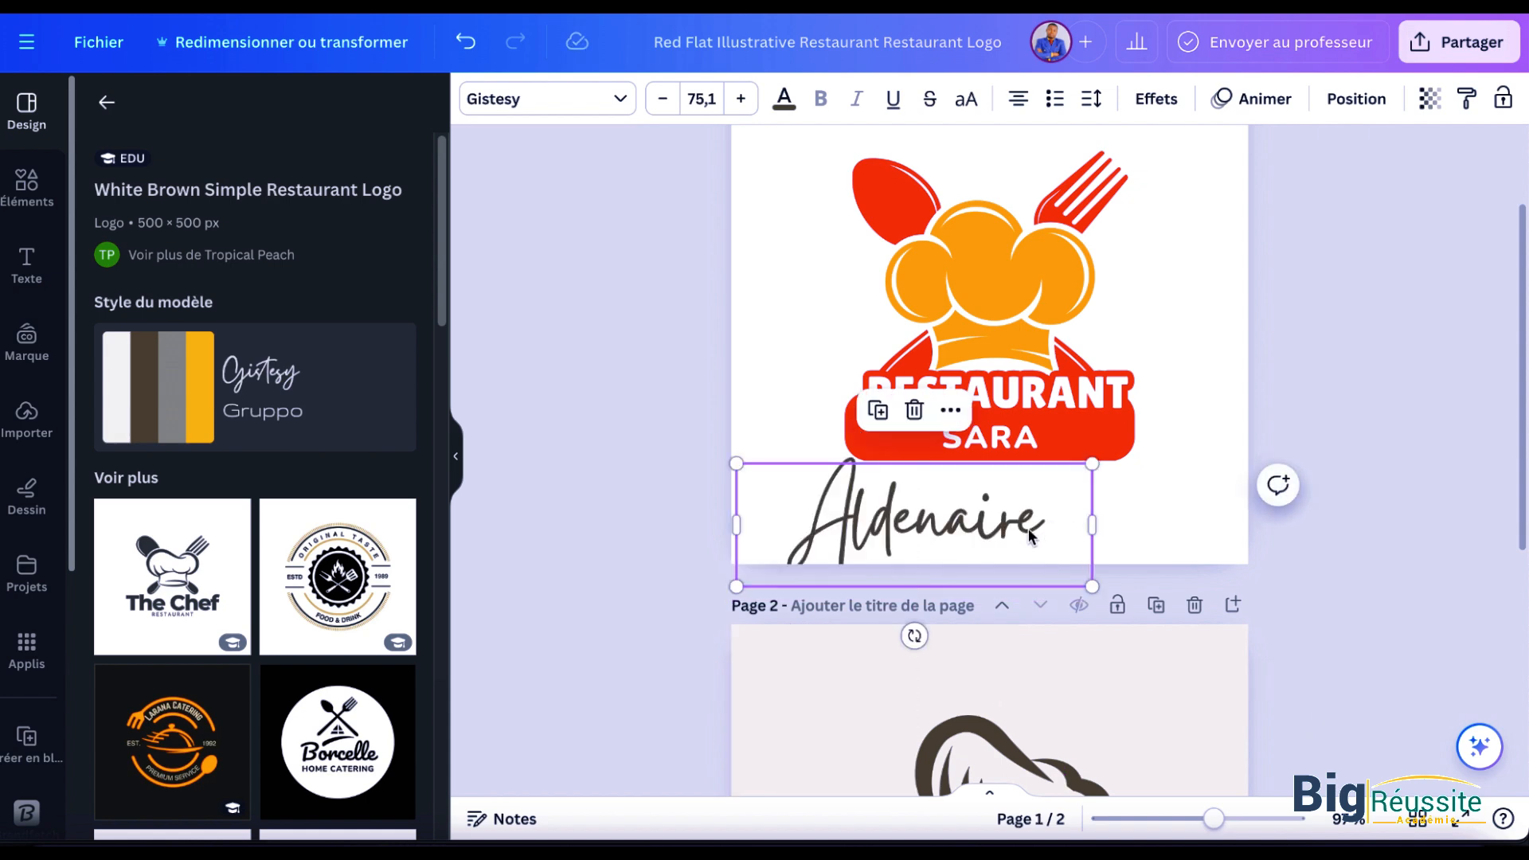
# Step: Change the "Aldenaire" text to "Chez" and fit it at size 33 on the red banner, just before "SARA"
pyautogui.doubleClick(979, 535)
pyautogui.write('cHEZ')
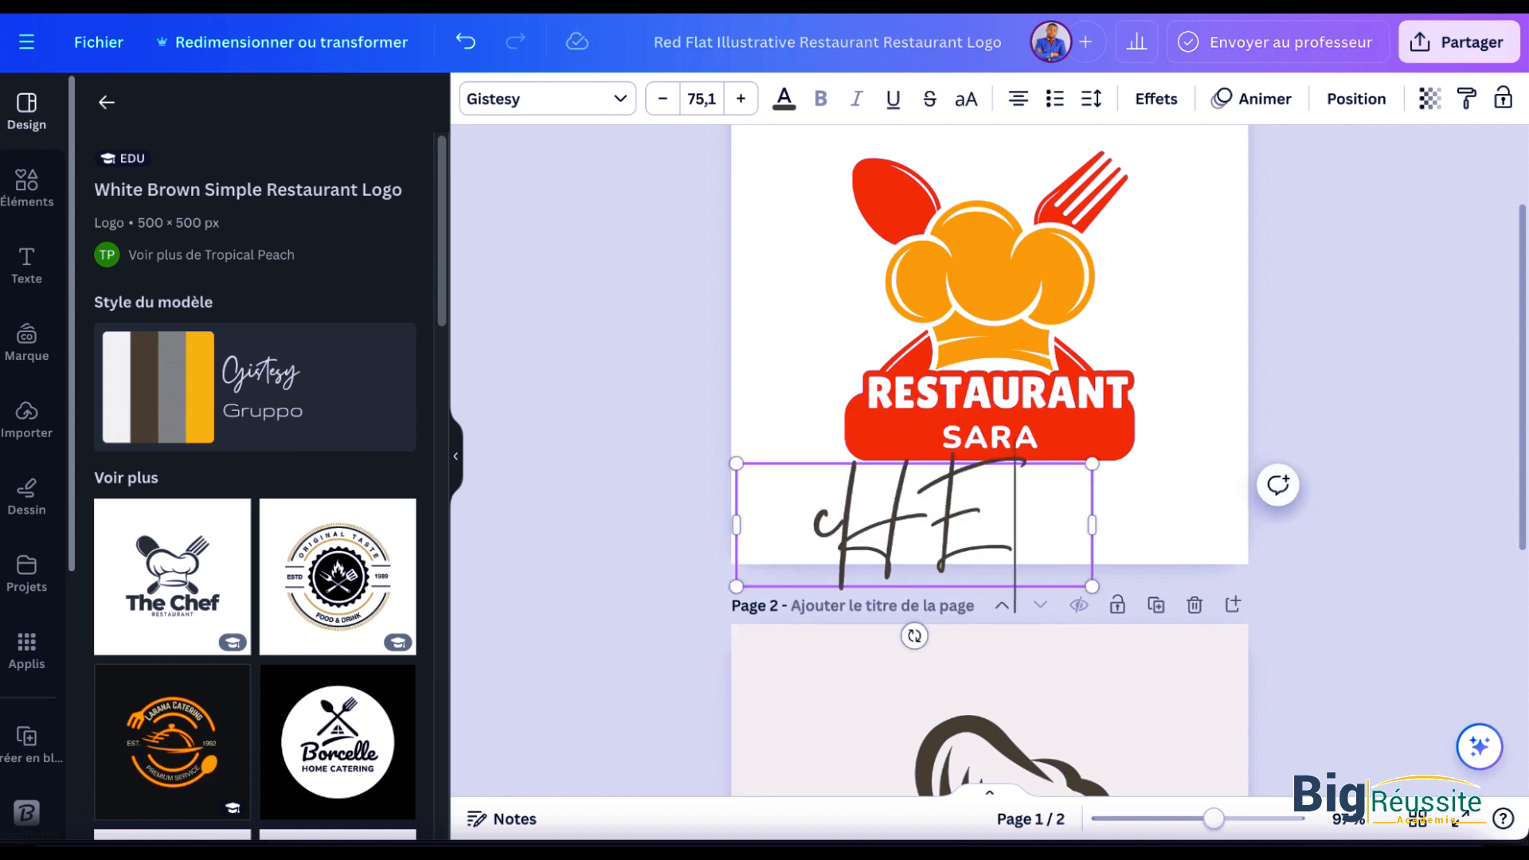
pyautogui.write('Che')
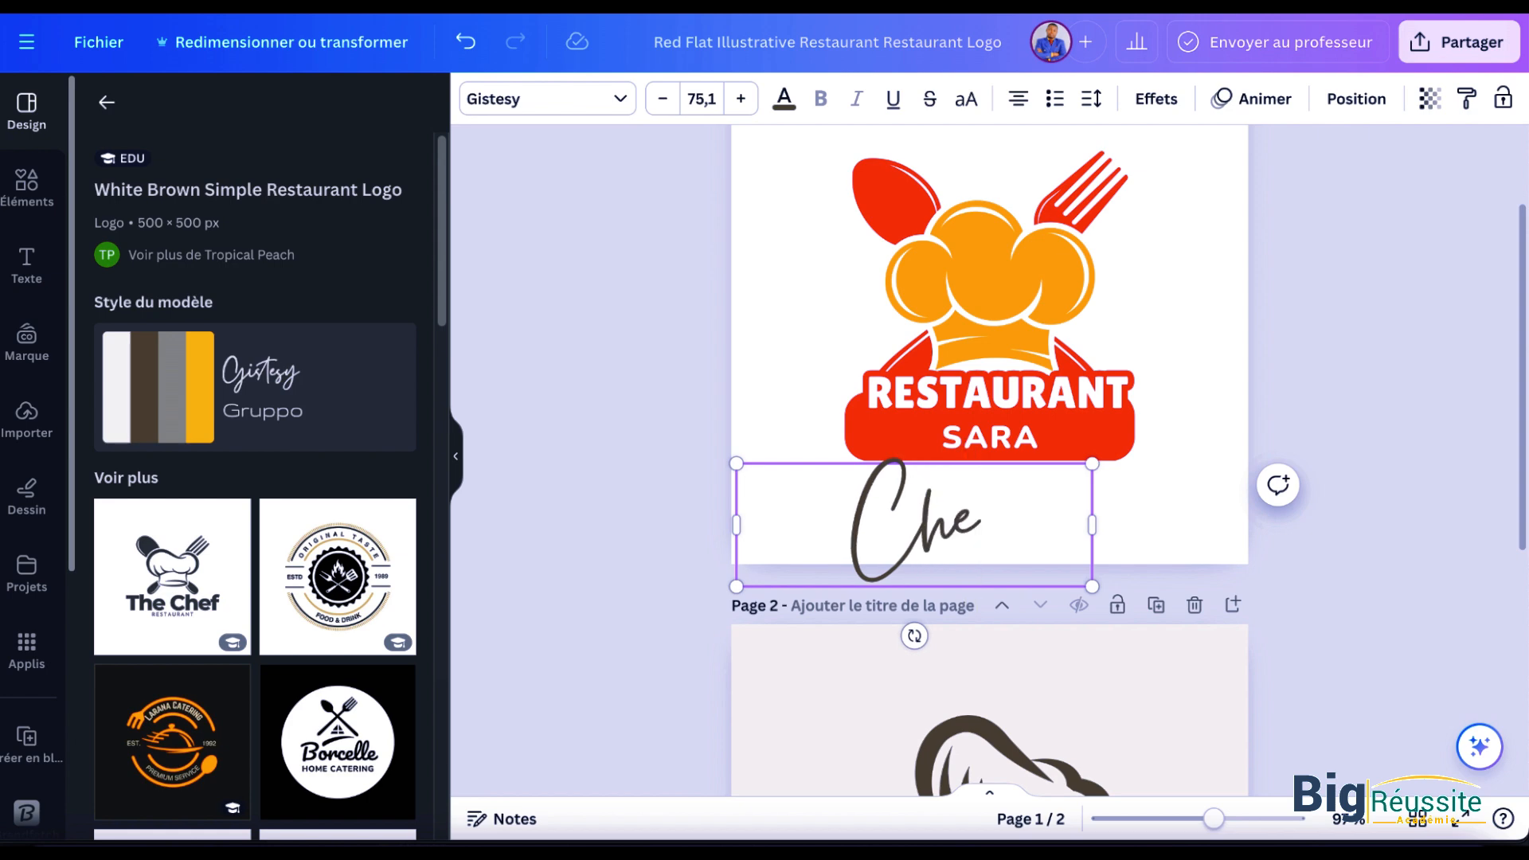
pyautogui.write('z')
pyautogui.moveTo(1092, 586); pyautogui.dragTo(893, 518)
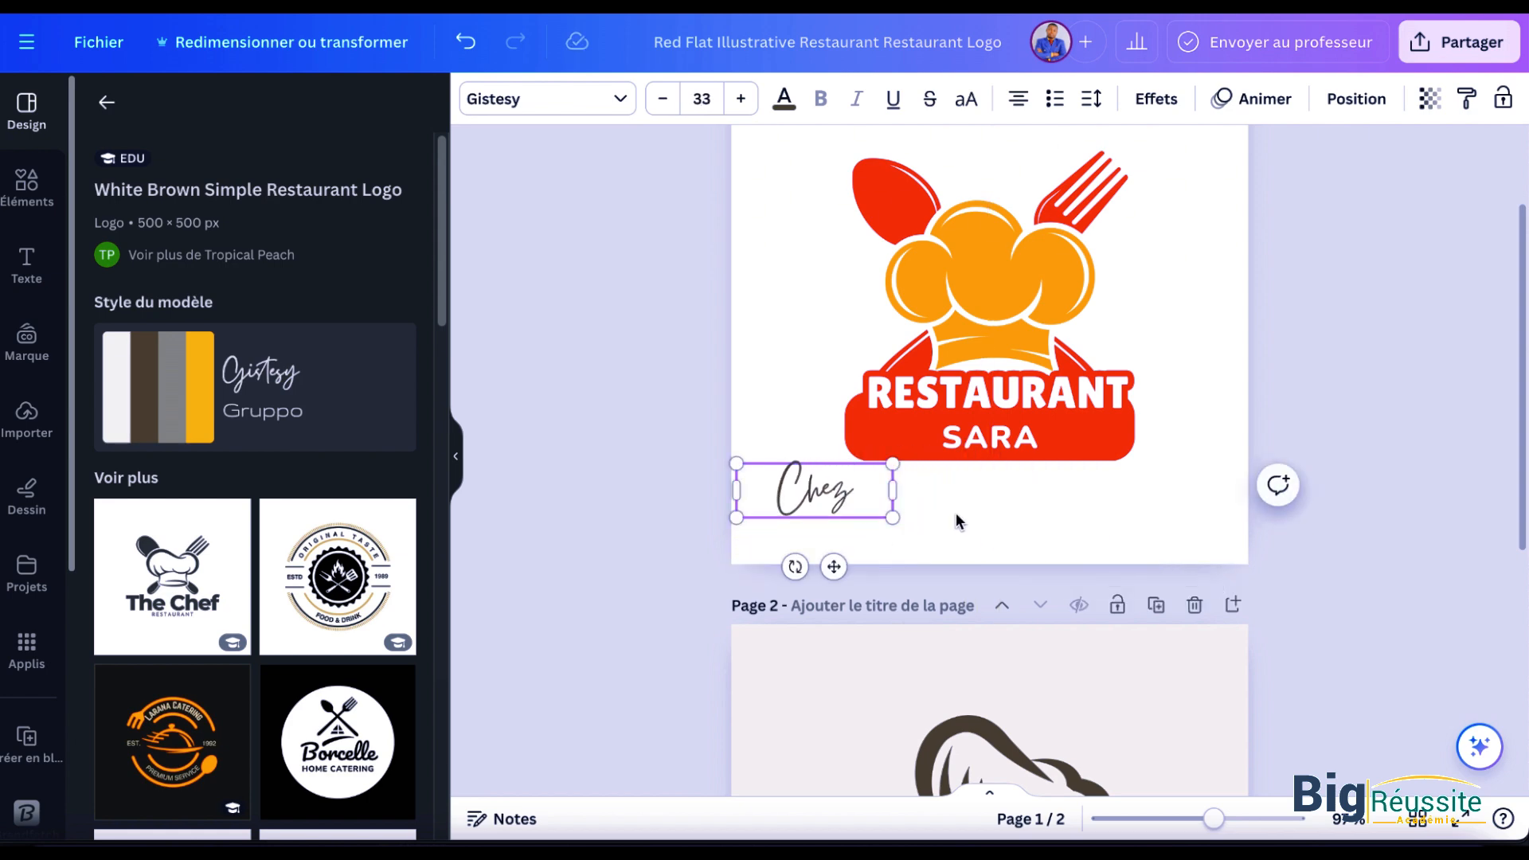
pyautogui.moveTo(833, 566); pyautogui.dragTo(916, 507)
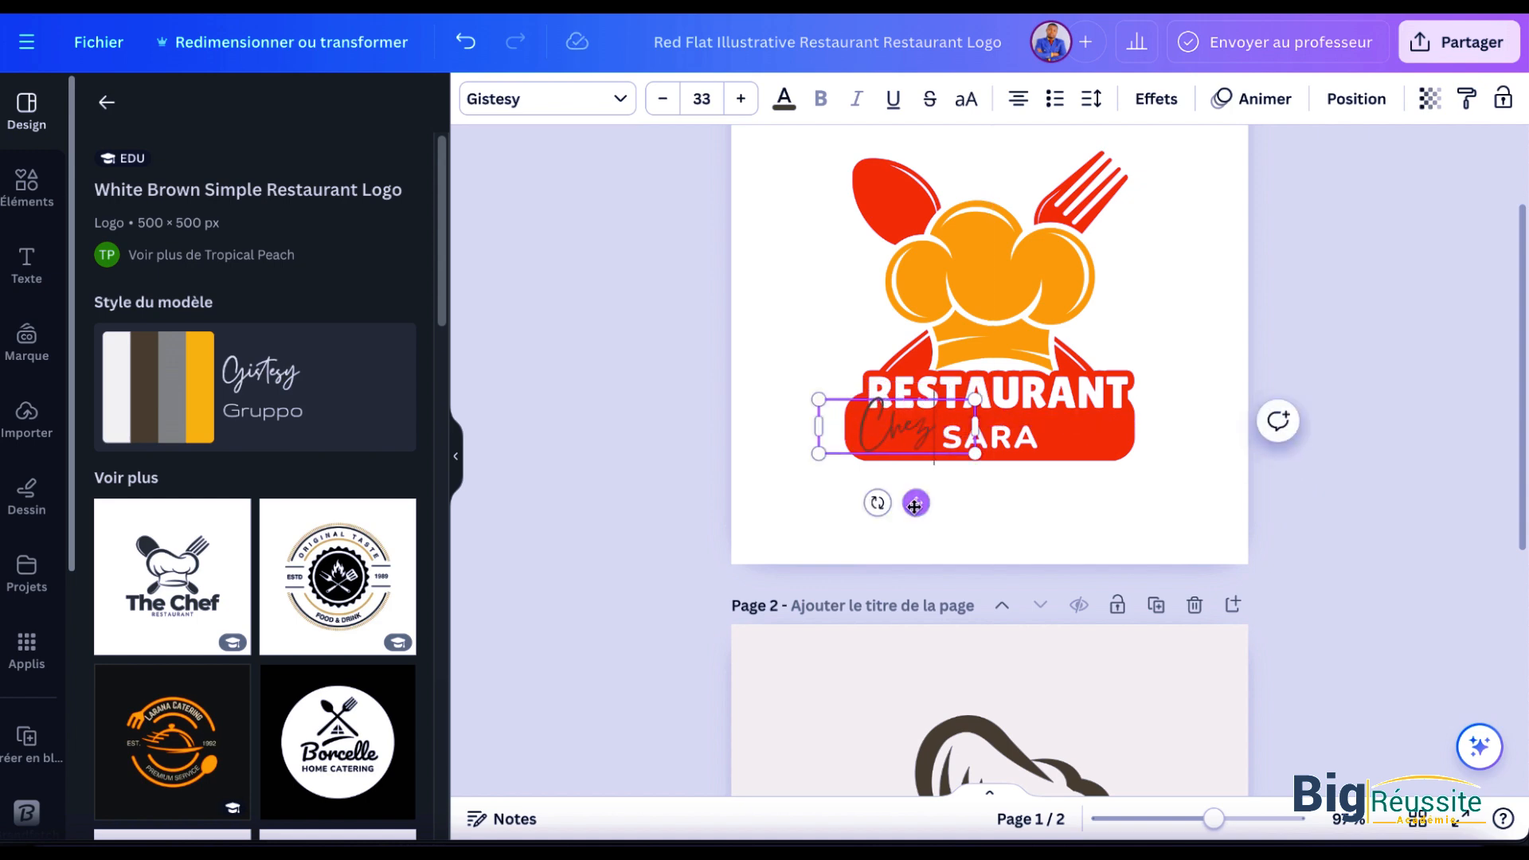
# Step: Set the colour of the "Chez" text to white (#ffffff)
pyautogui.click(784, 99)
pyautogui.click(106, 288)
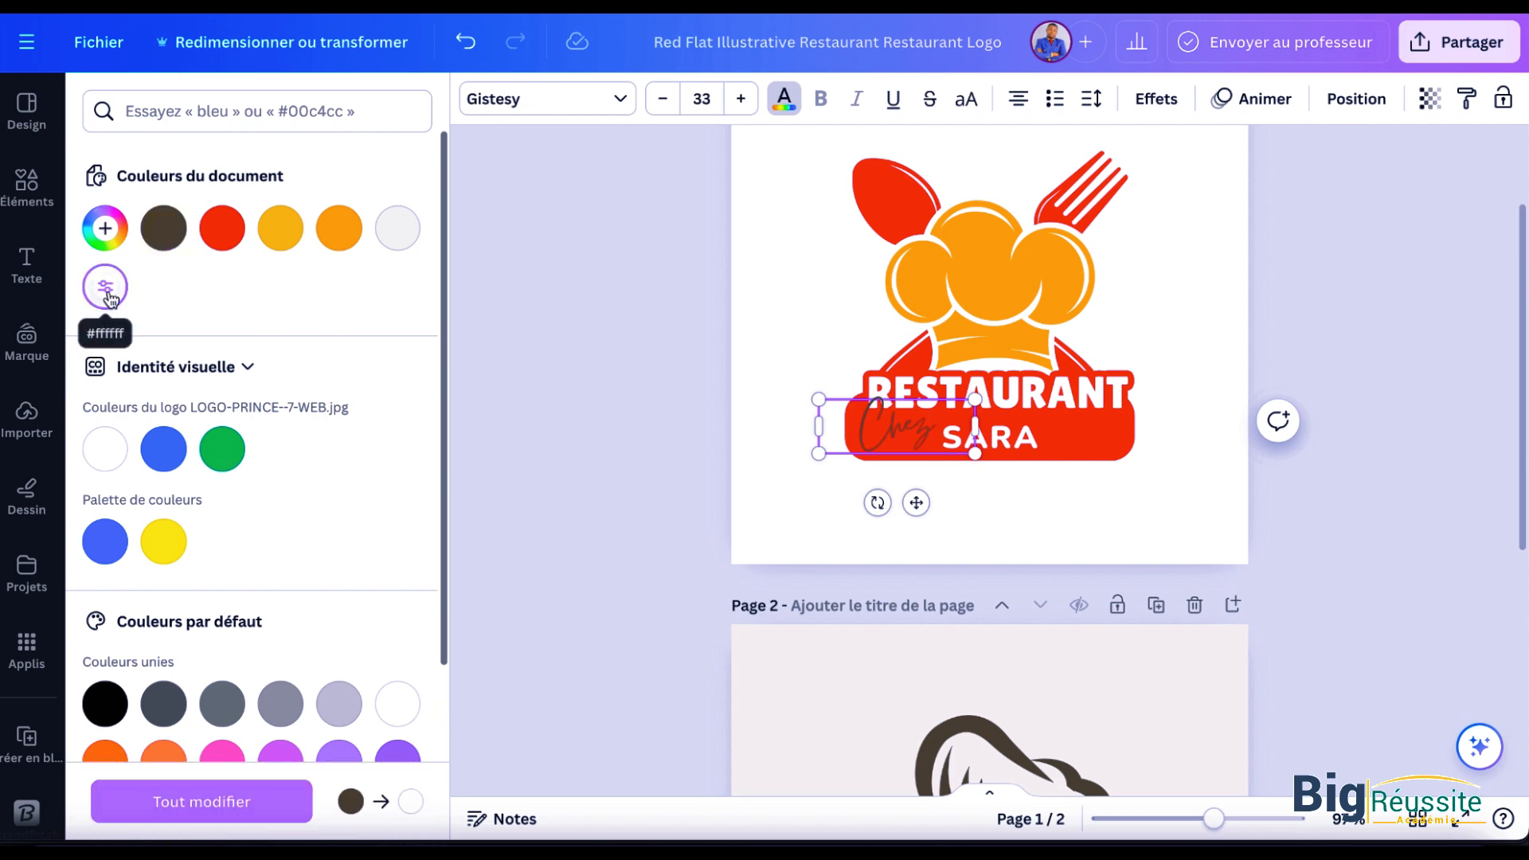
pyautogui.click(163, 228)
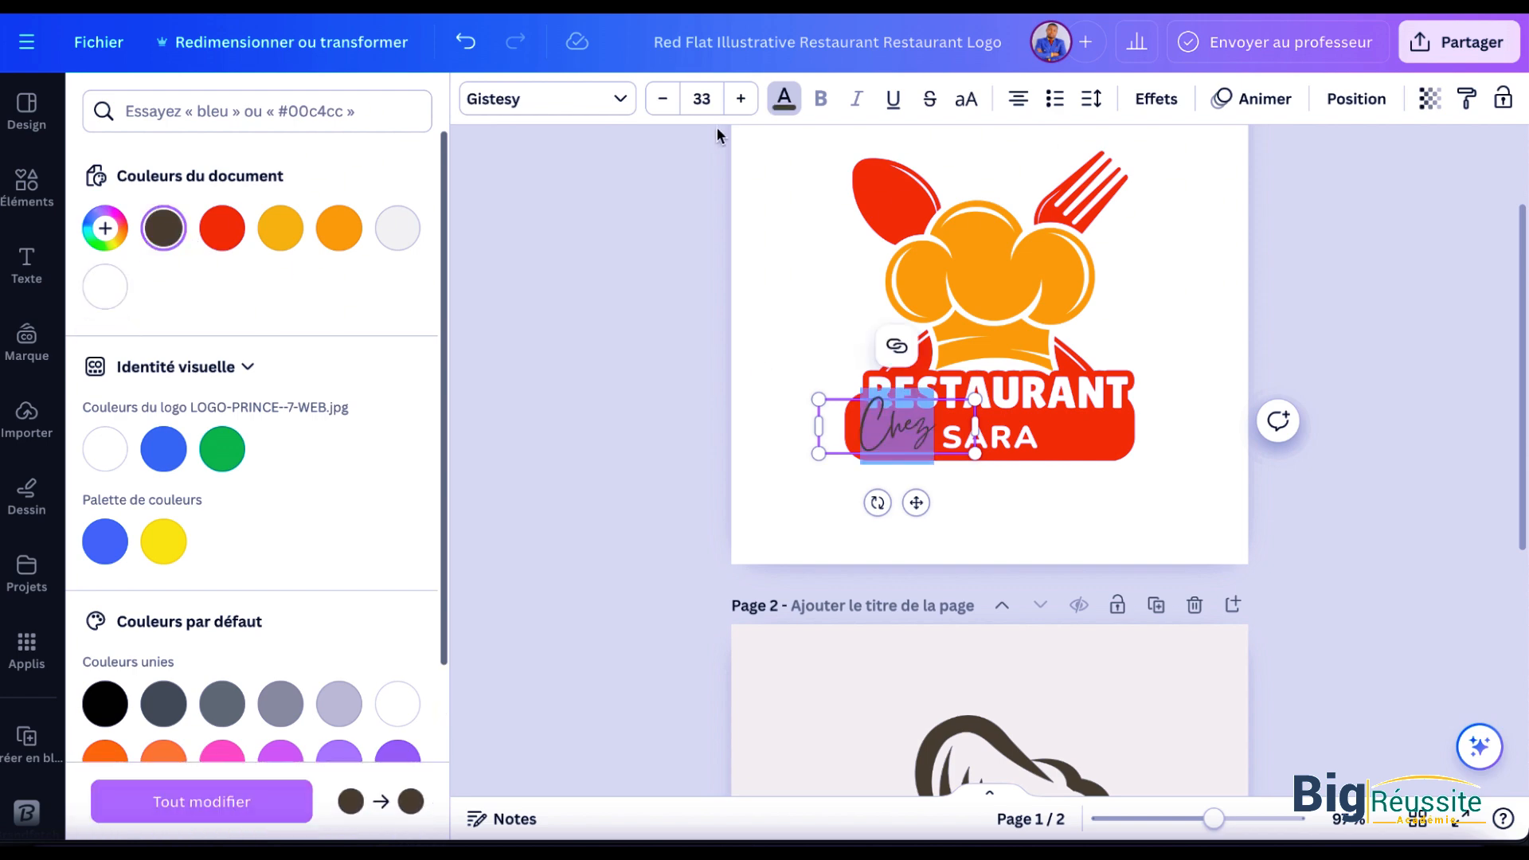
pyautogui.click(785, 99)
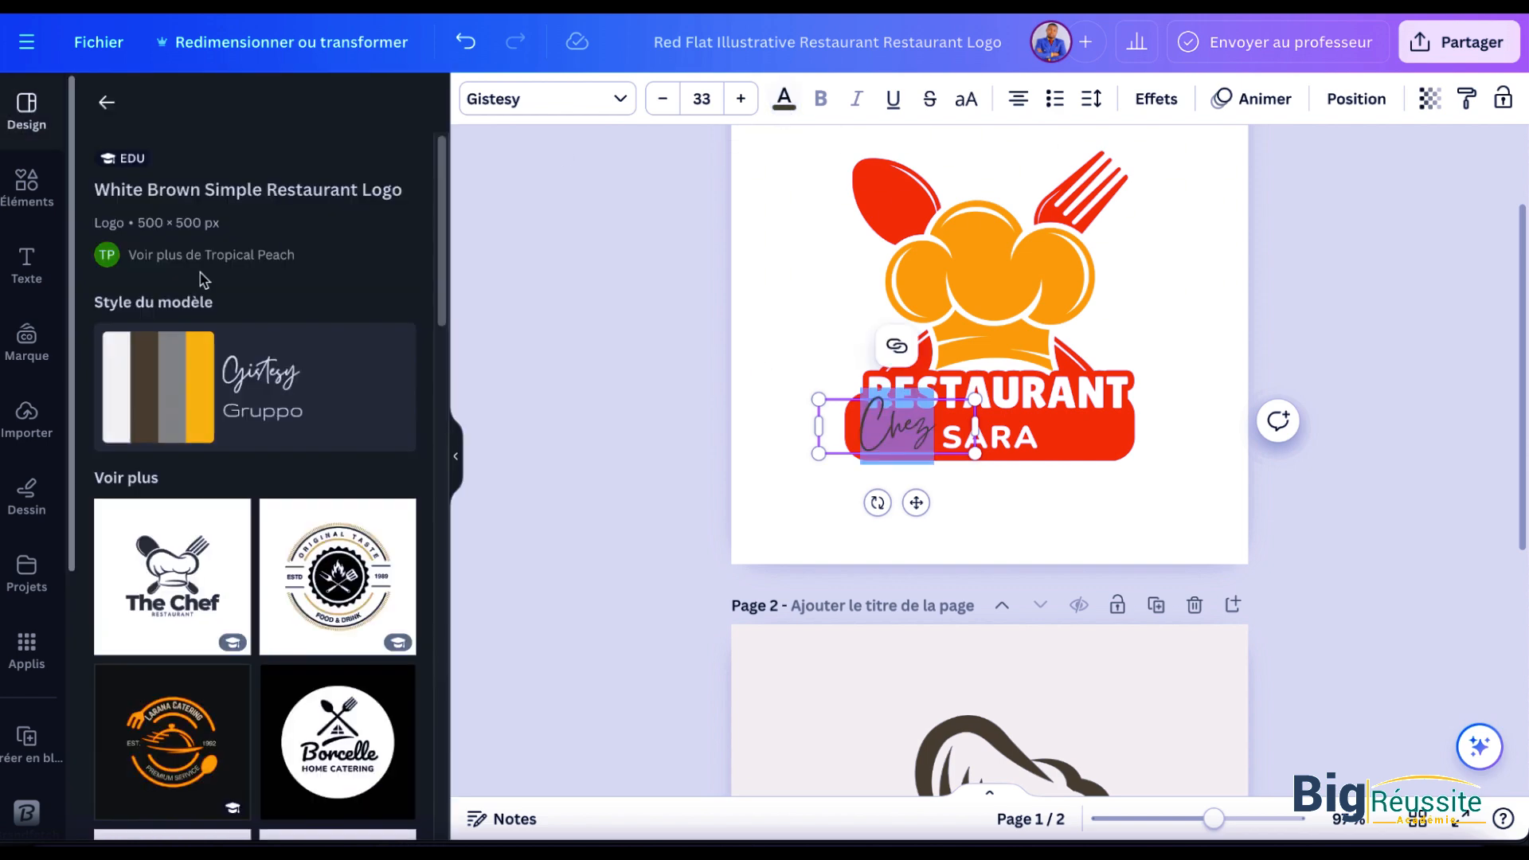
pyautogui.click(781, 102)
pyautogui.click(106, 287)
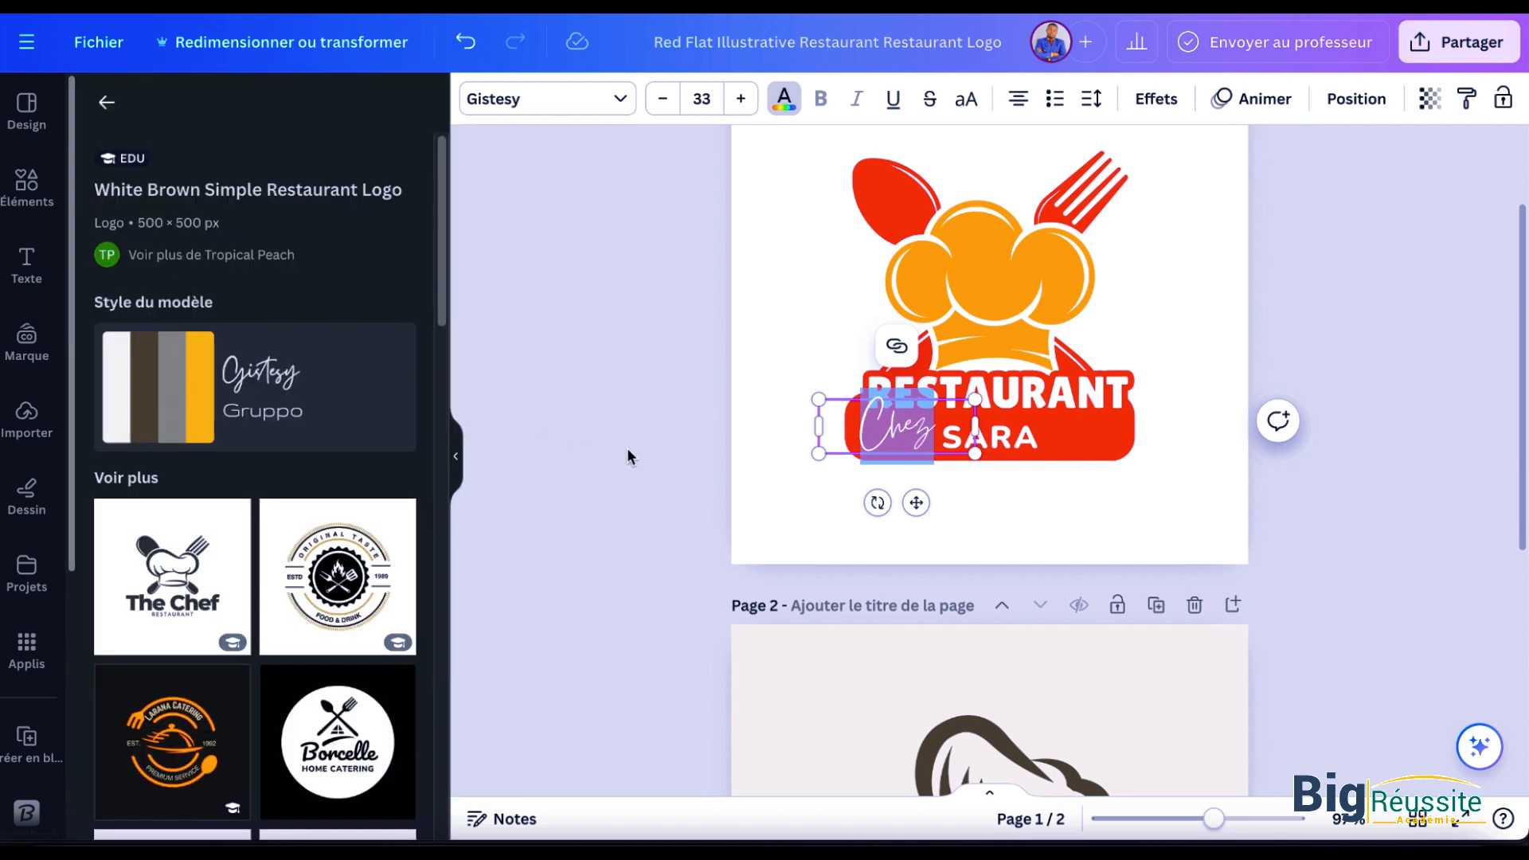
pyautogui.click(1386, 379)
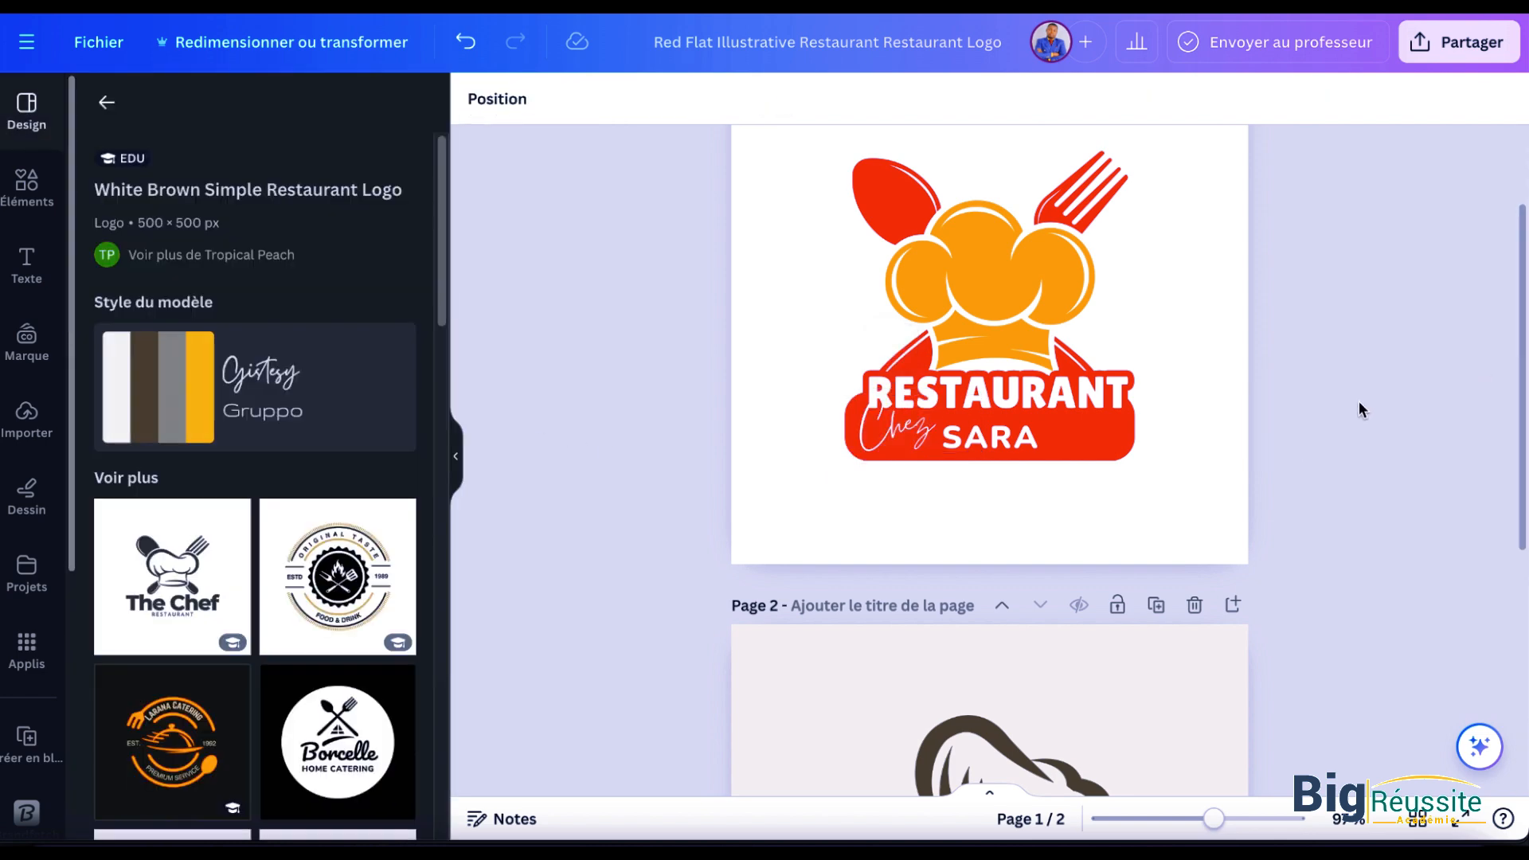
# Step: Apply the "Bordure" effect style to the "Chez" text
pyautogui.click(876, 450)
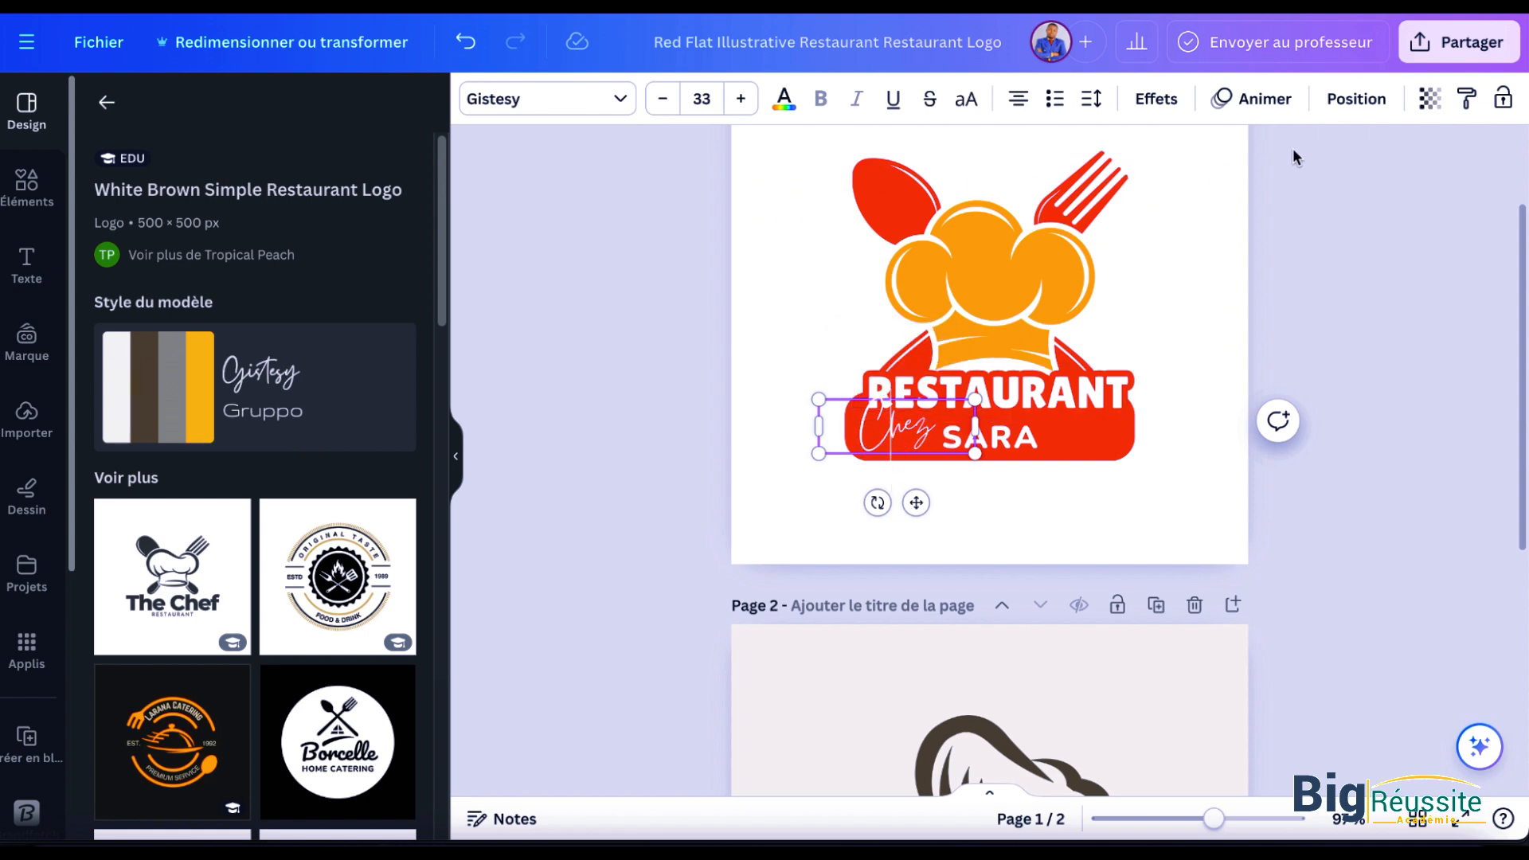
pyautogui.click(1155, 99)
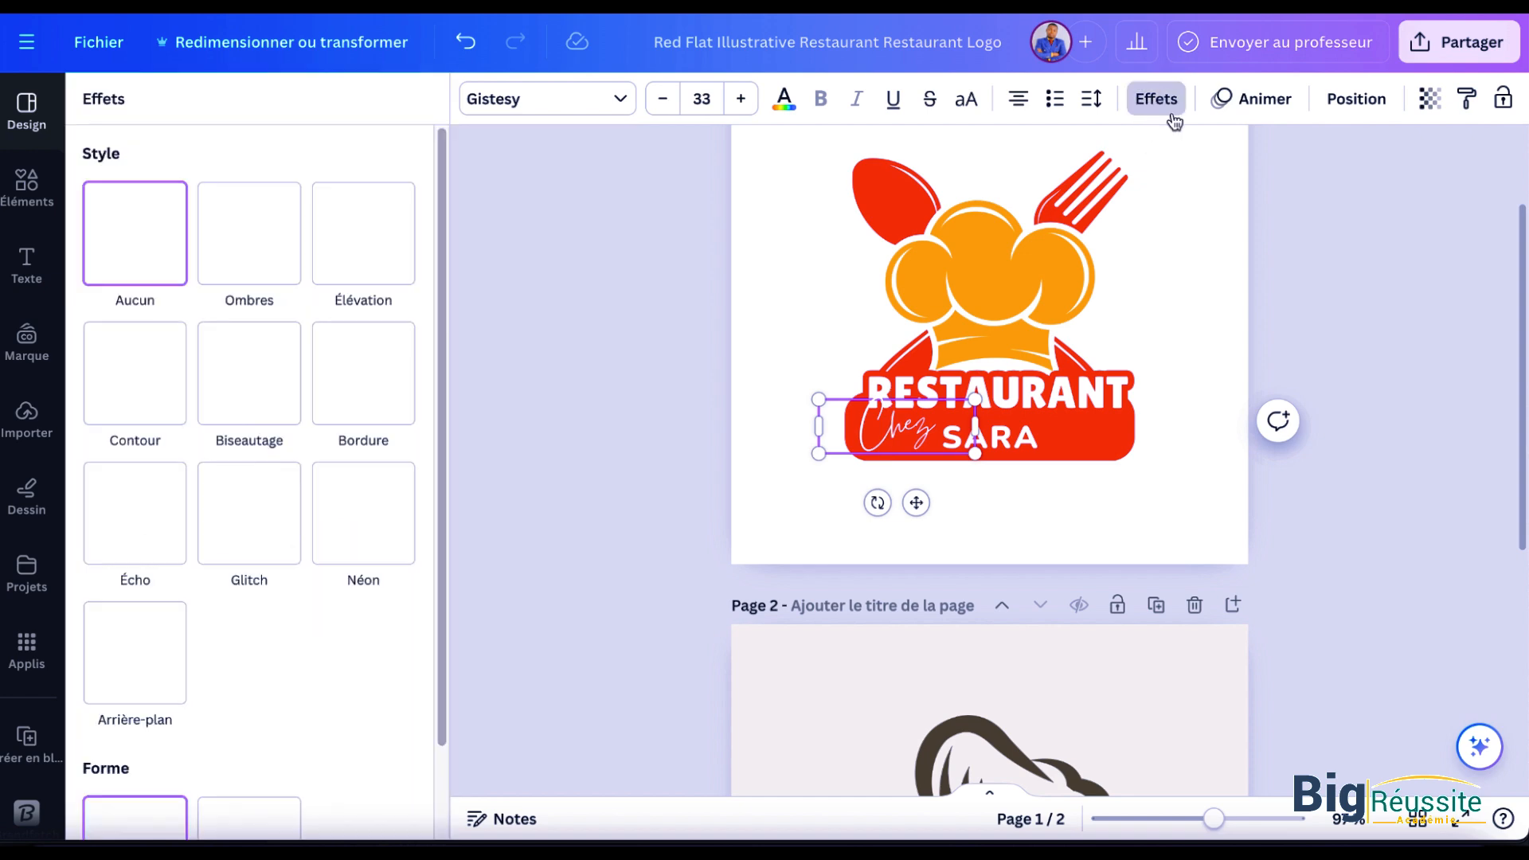
pyautogui.click(393, 377)
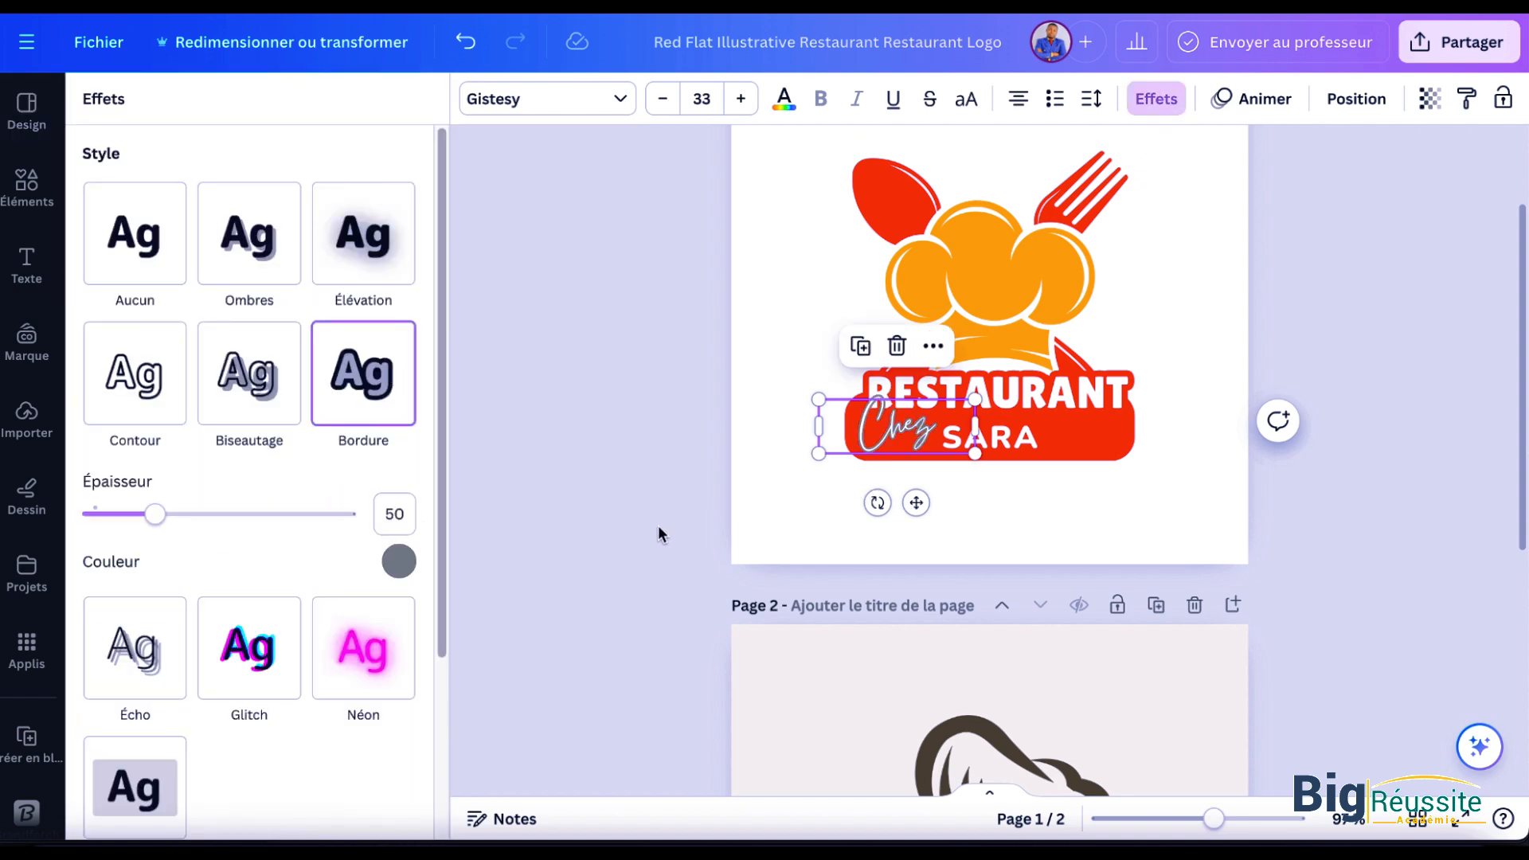
# Step: Set the "Bordure" effect colour of the "Chez" text to the document's red
pyautogui.click(396, 563)
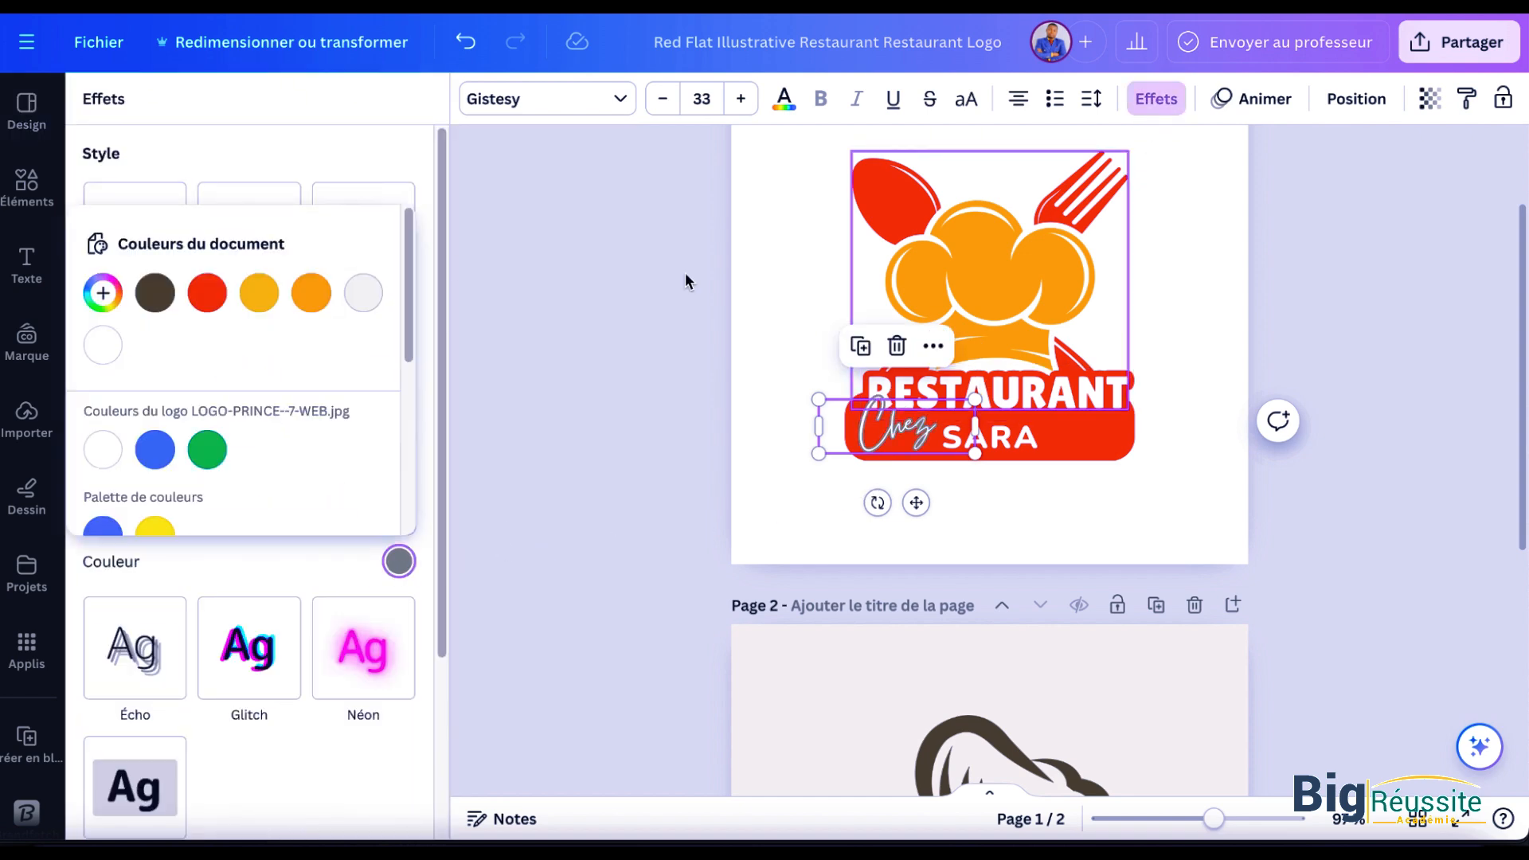
pyautogui.click(208, 293)
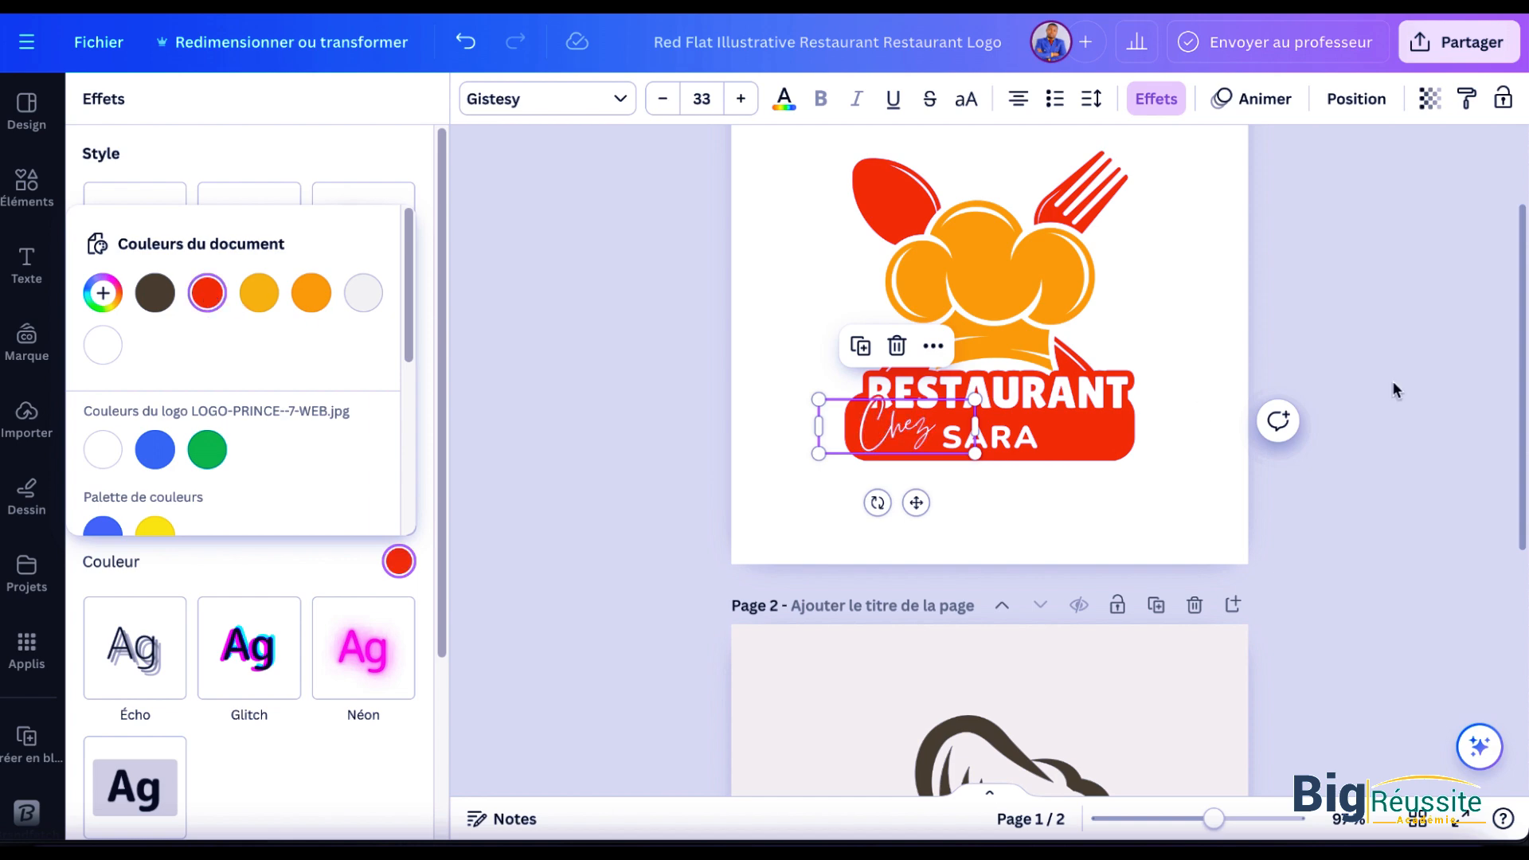
pyautogui.click(777, 499)
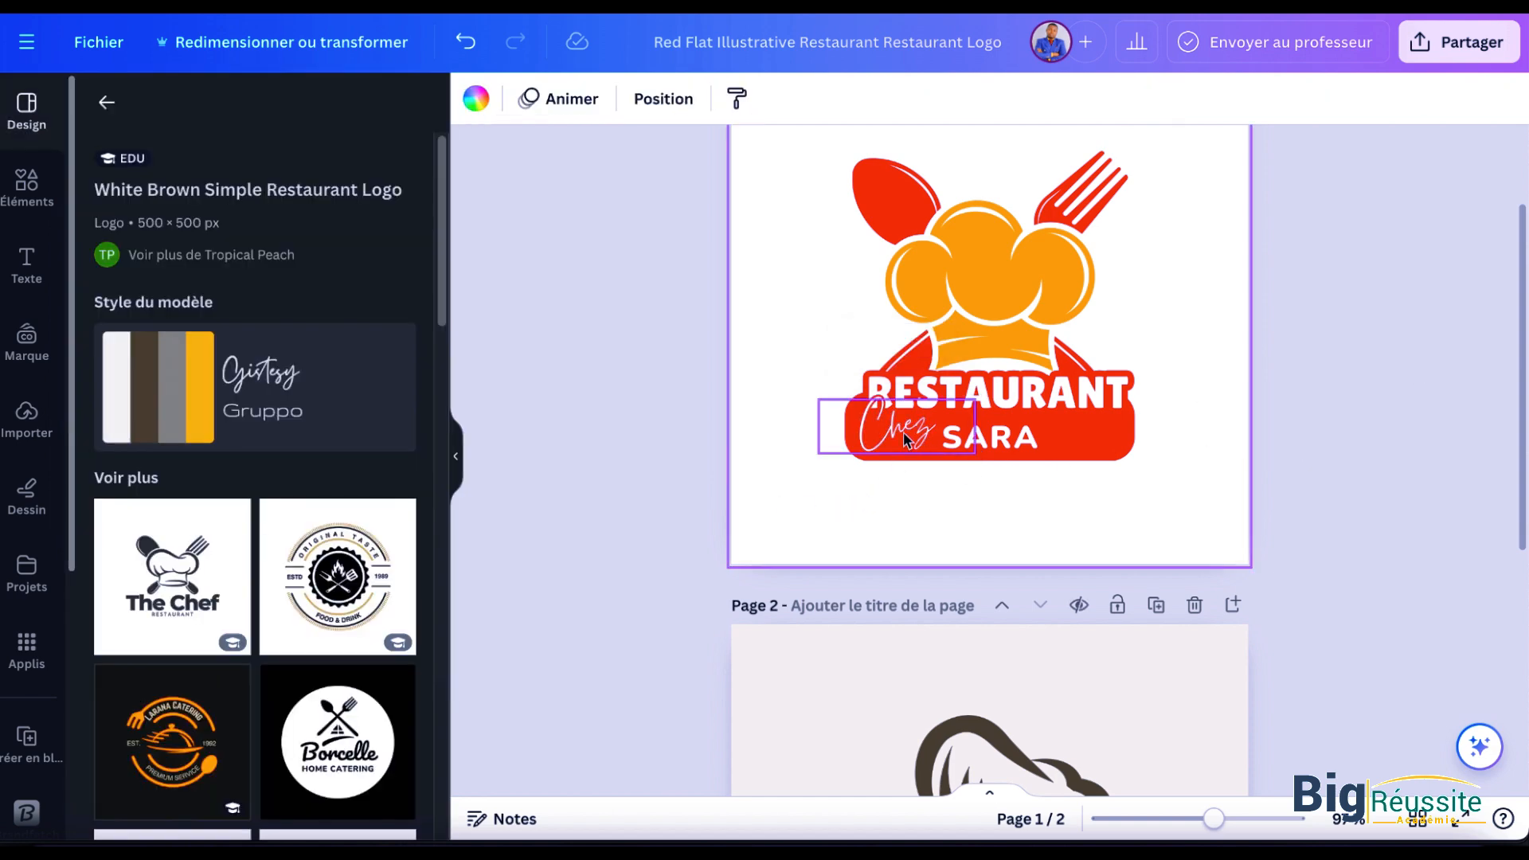
pyautogui.click(1031, 446)
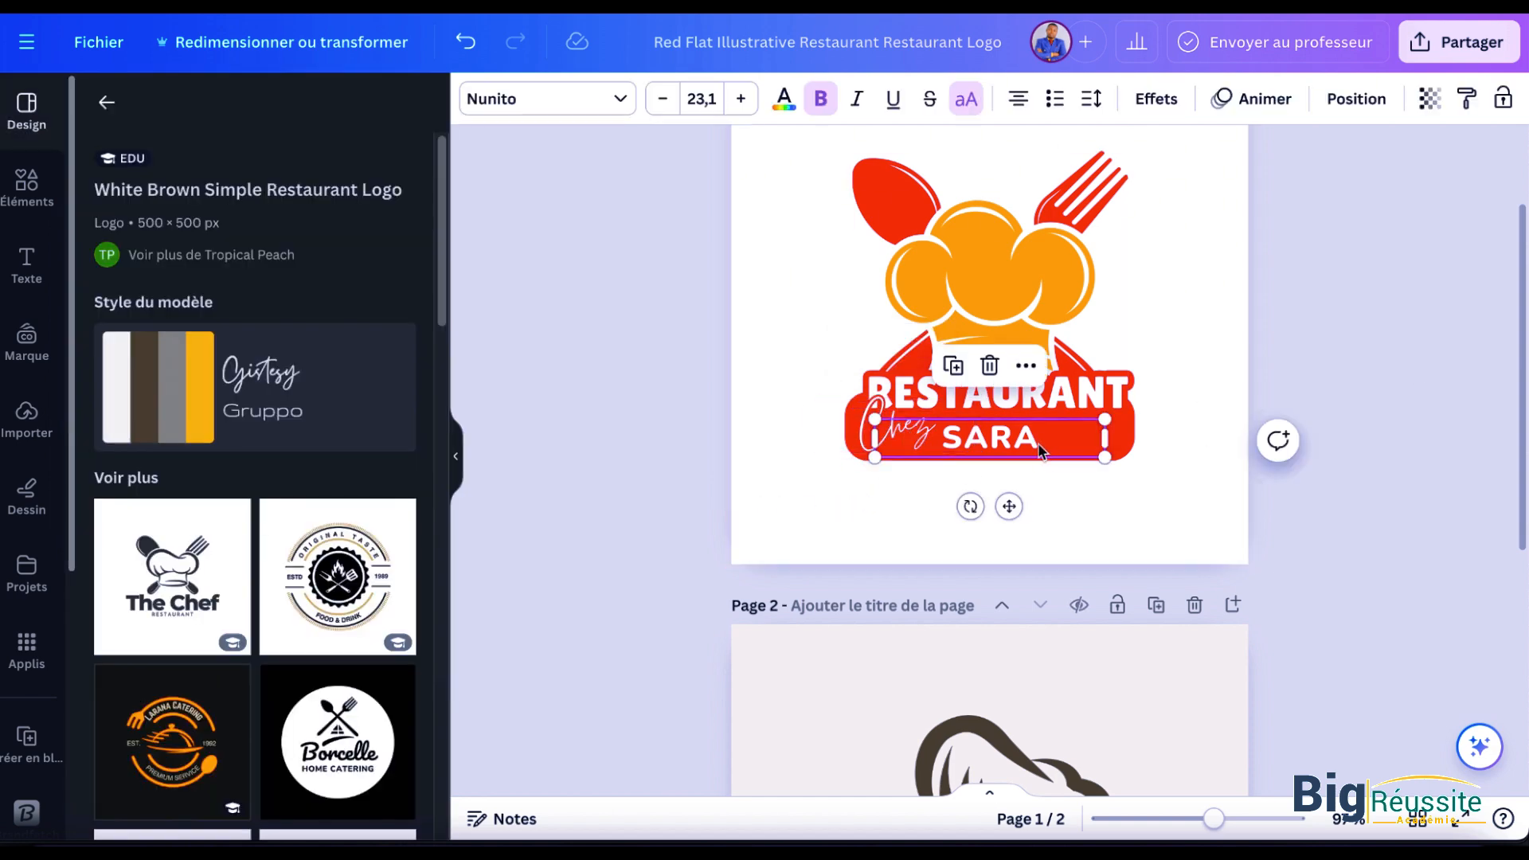
# Step: Delete page 2 so the design contains only the "Restaurant Chez SARA" logo page
pyautogui.click(1360, 437)
pyautogui.scroll(2, 1057, 594)
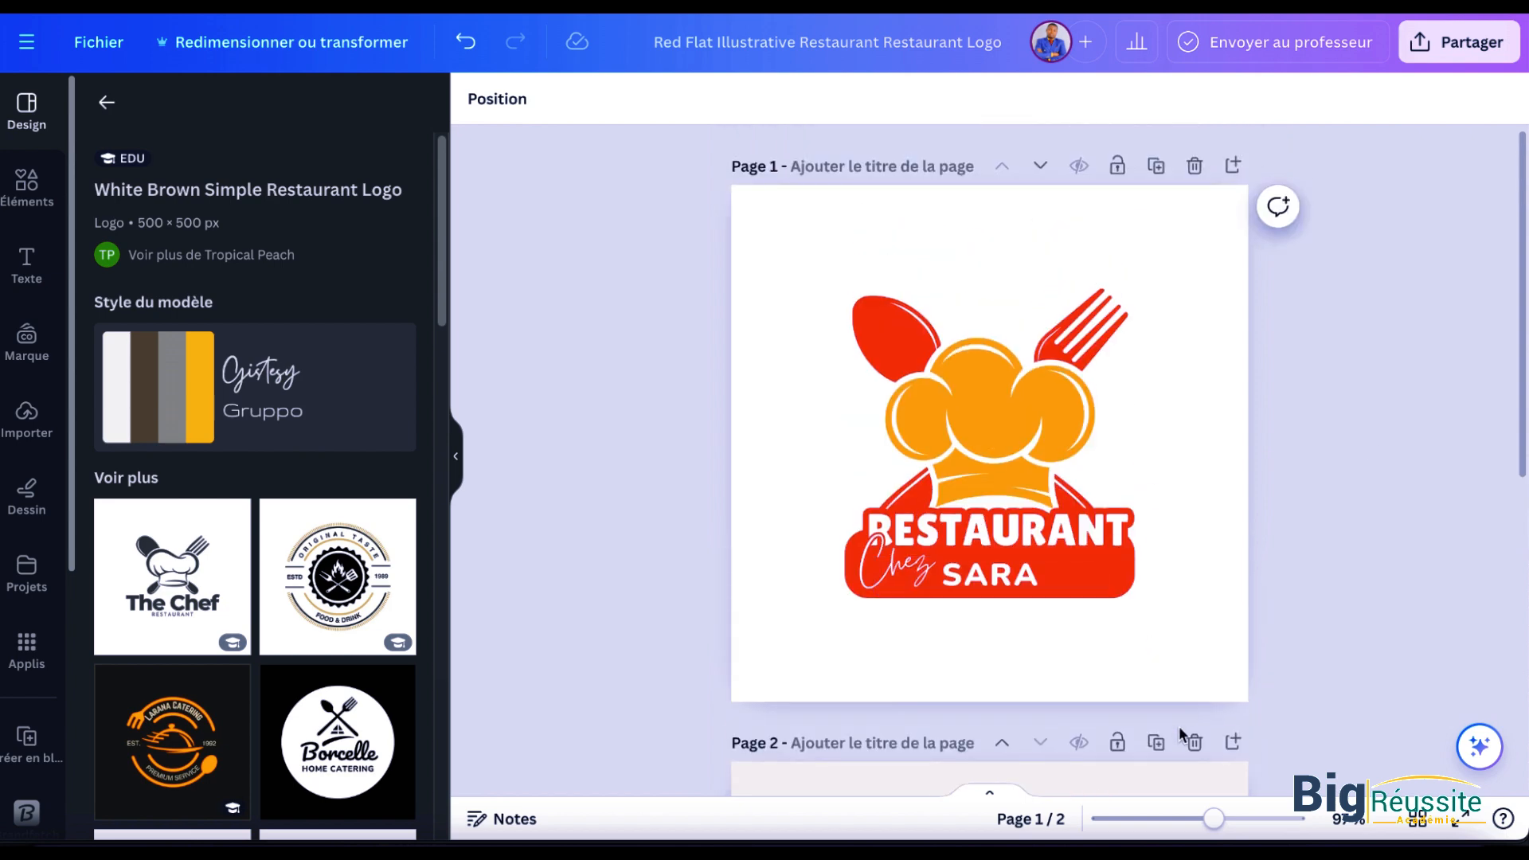
pyautogui.click(1194, 742)
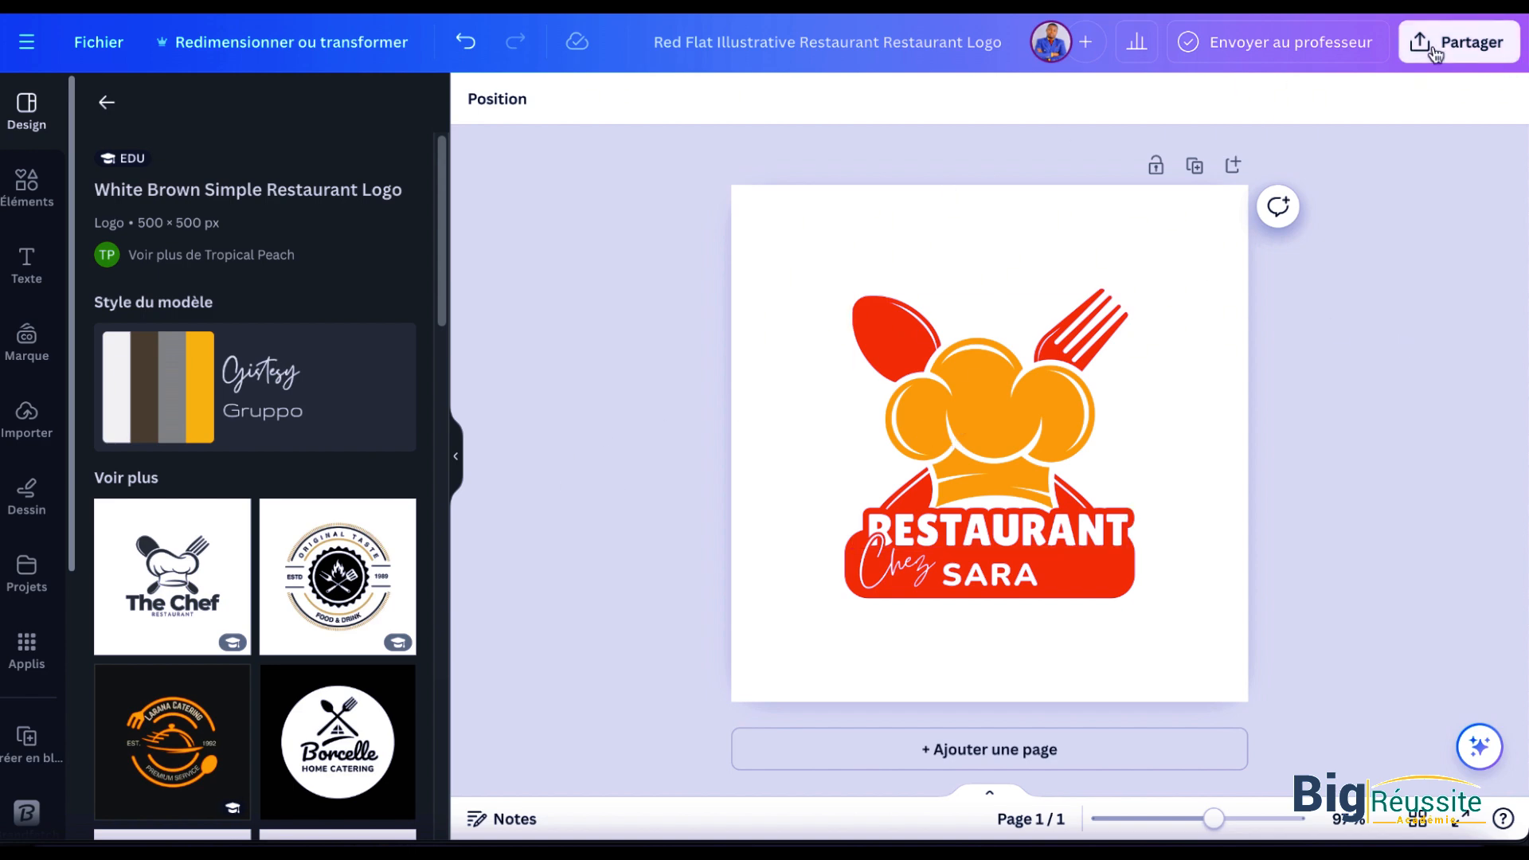
# Step: Download the logo as a JPG at size 2.75 and save it in the Téléchargements folder
pyautogui.click(1458, 42)
pyautogui.click(1230, 608)
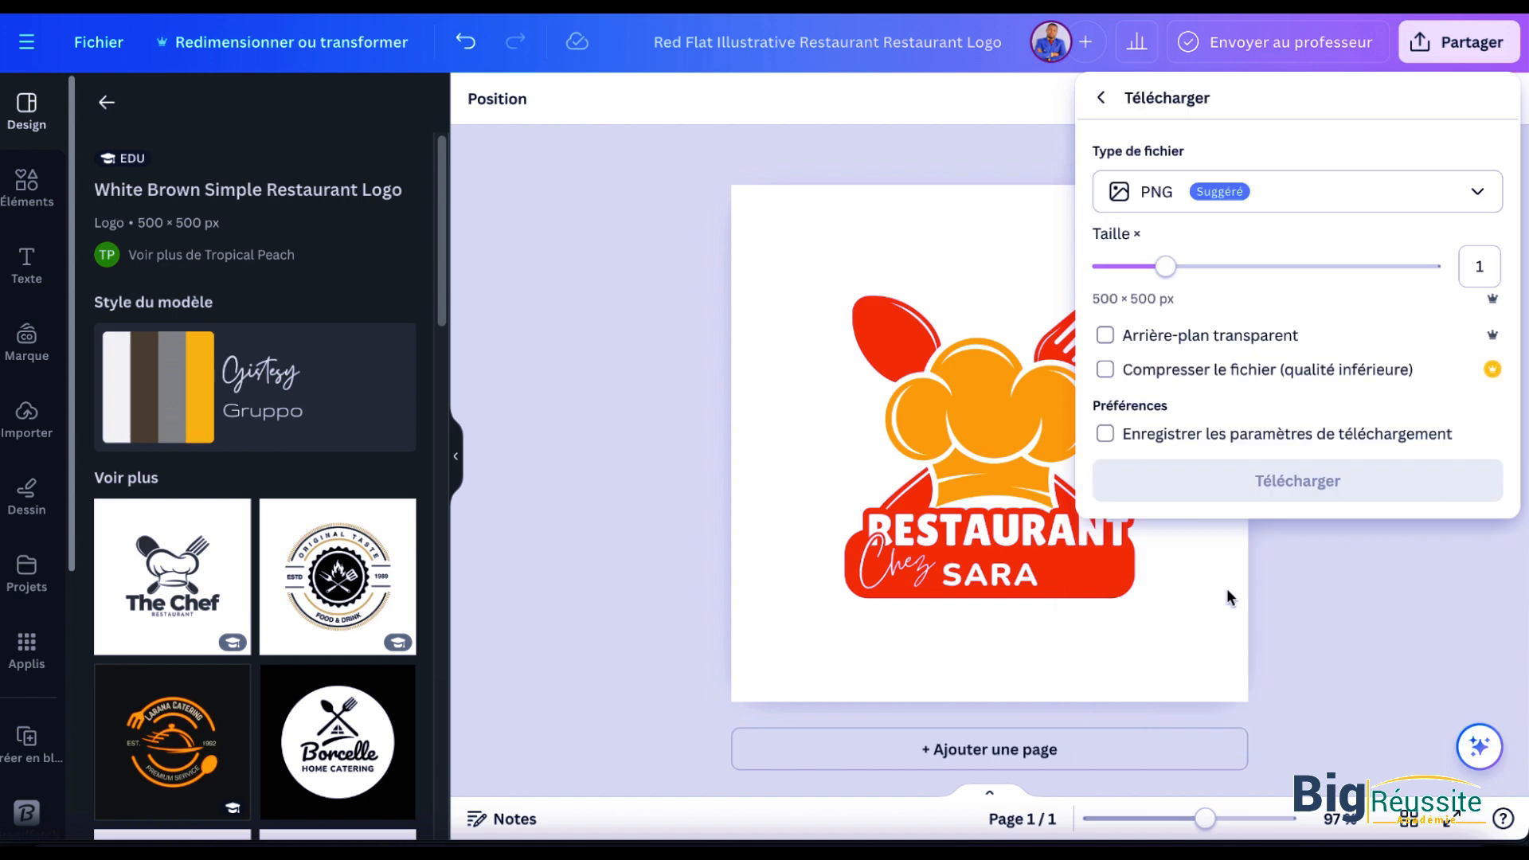
pyautogui.click(1385, 266)
pyautogui.click(1322, 185)
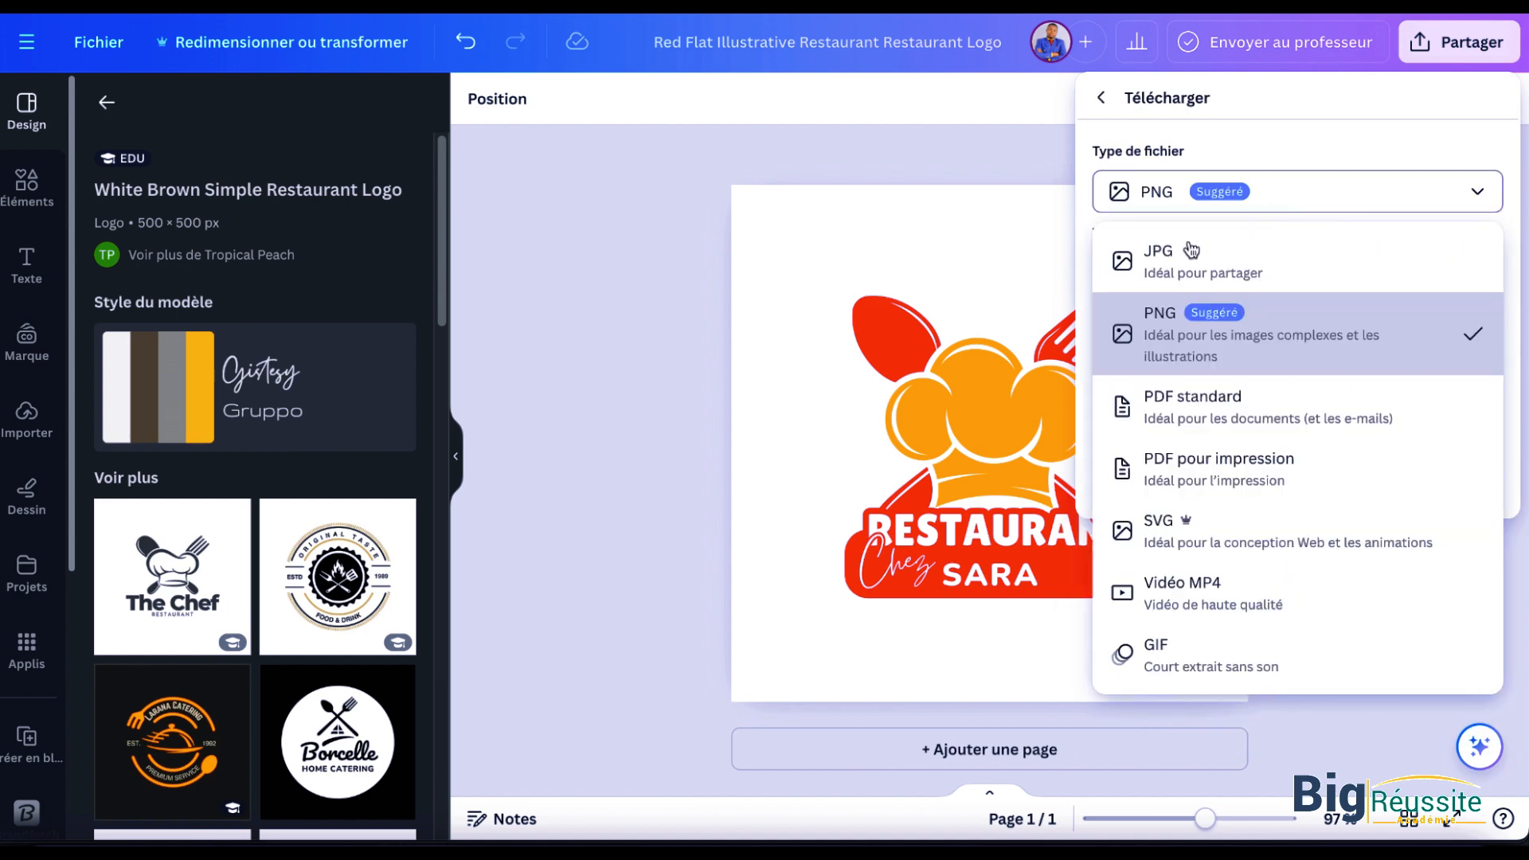
pyautogui.click(1160, 259)
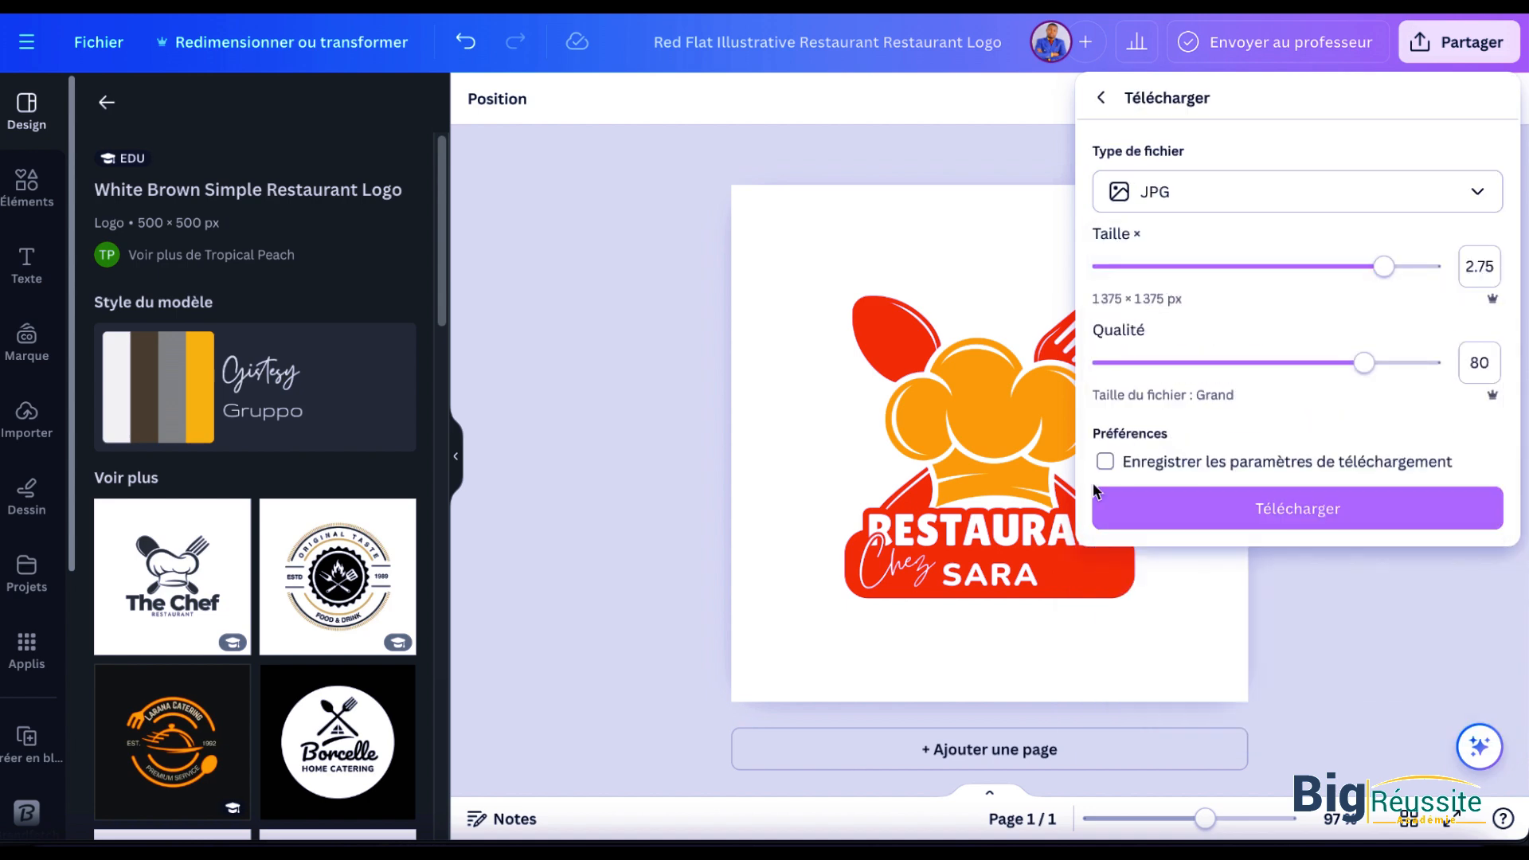
pyautogui.click(1329, 526)
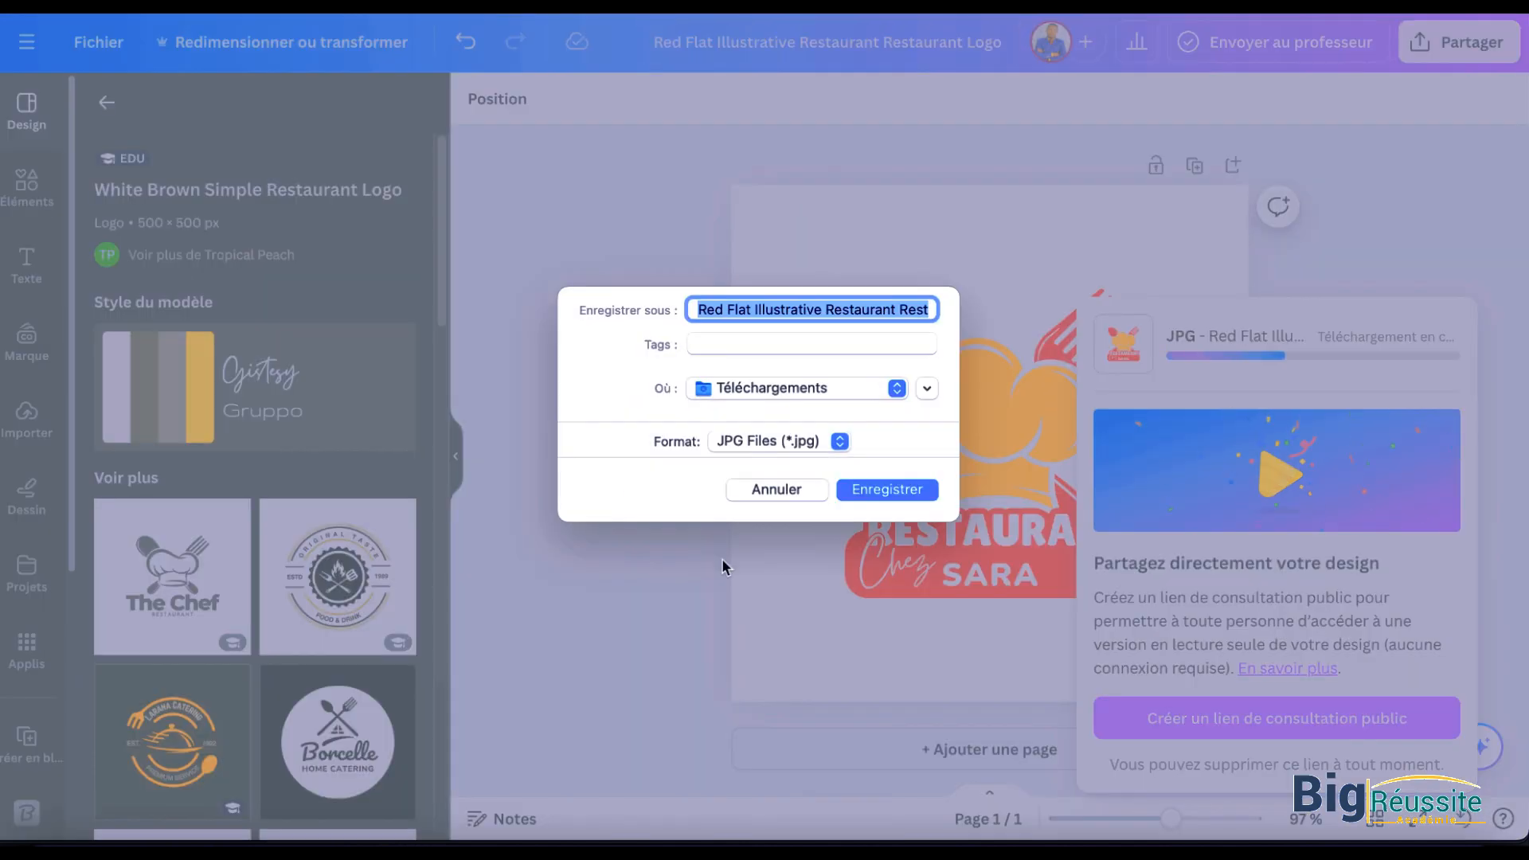
pyautogui.click(875, 485)
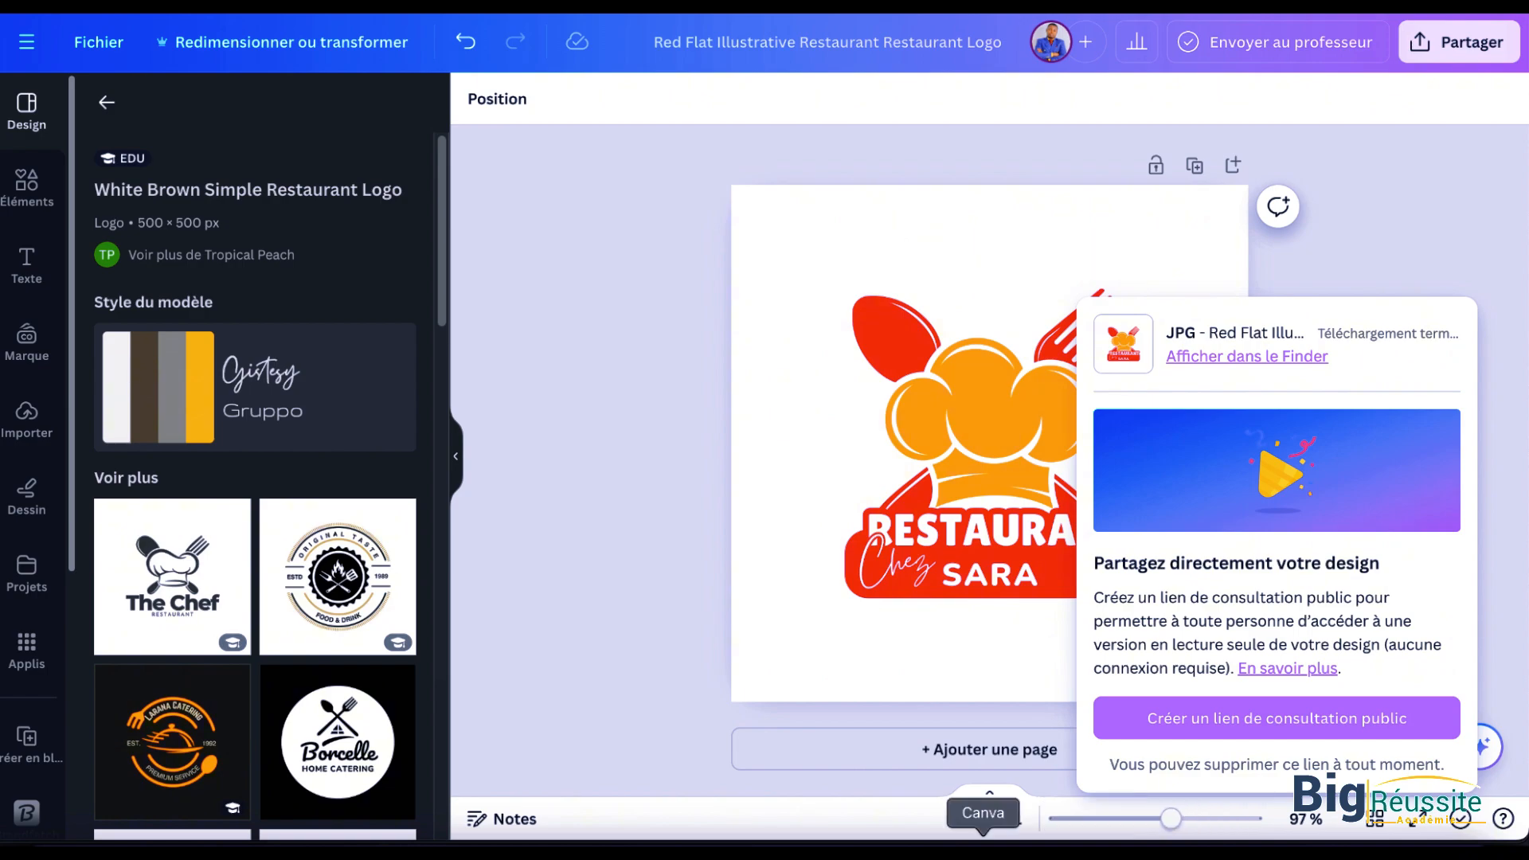
# Step: Switch to Facebook in Google Chrome and start creating a new Page
pyautogui.click(1067, 836)
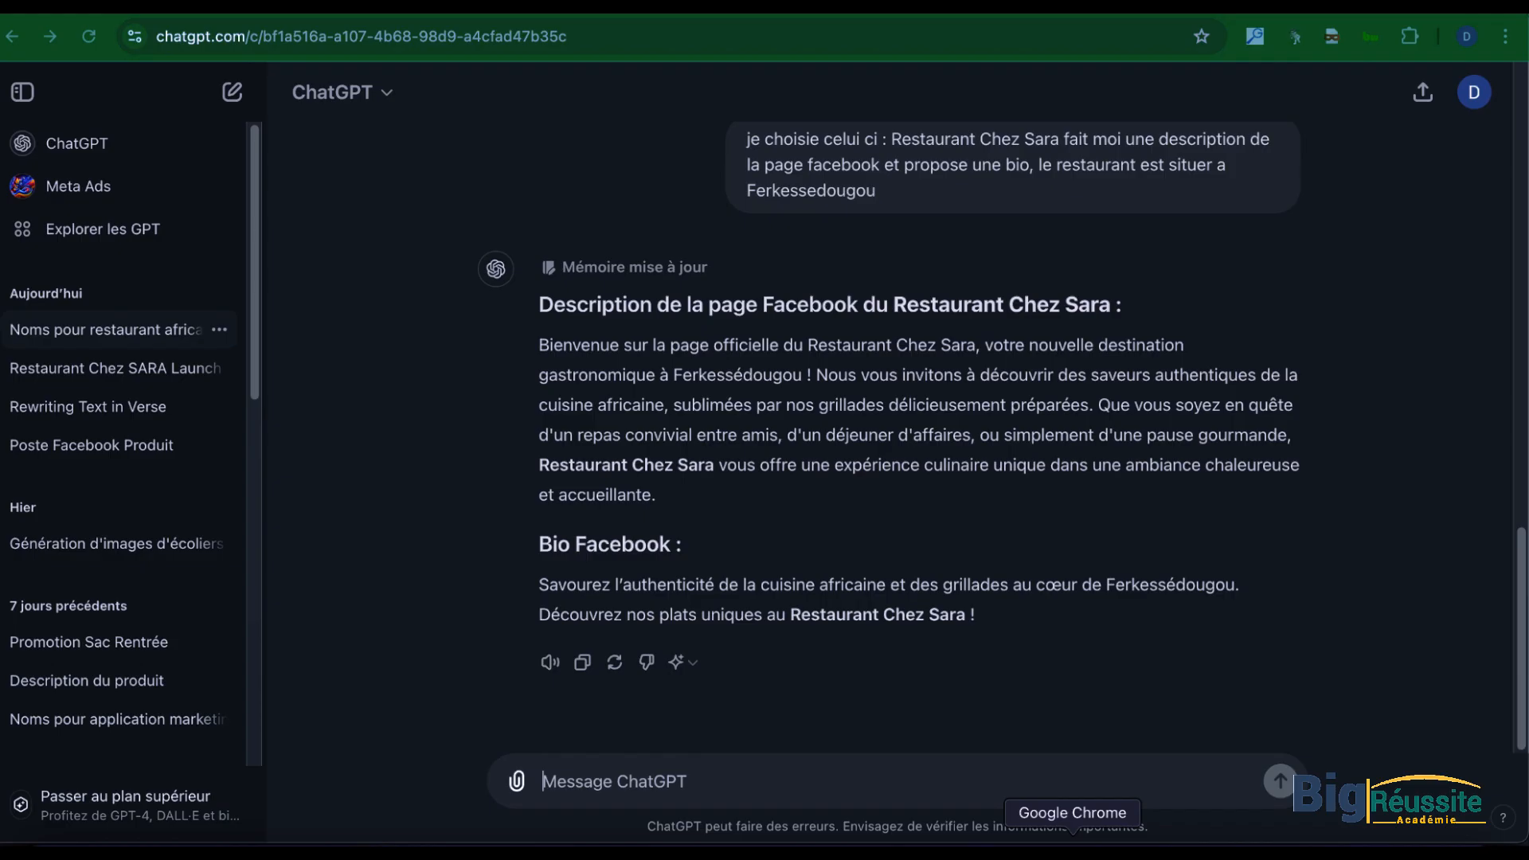
pyautogui.click(175, 11)
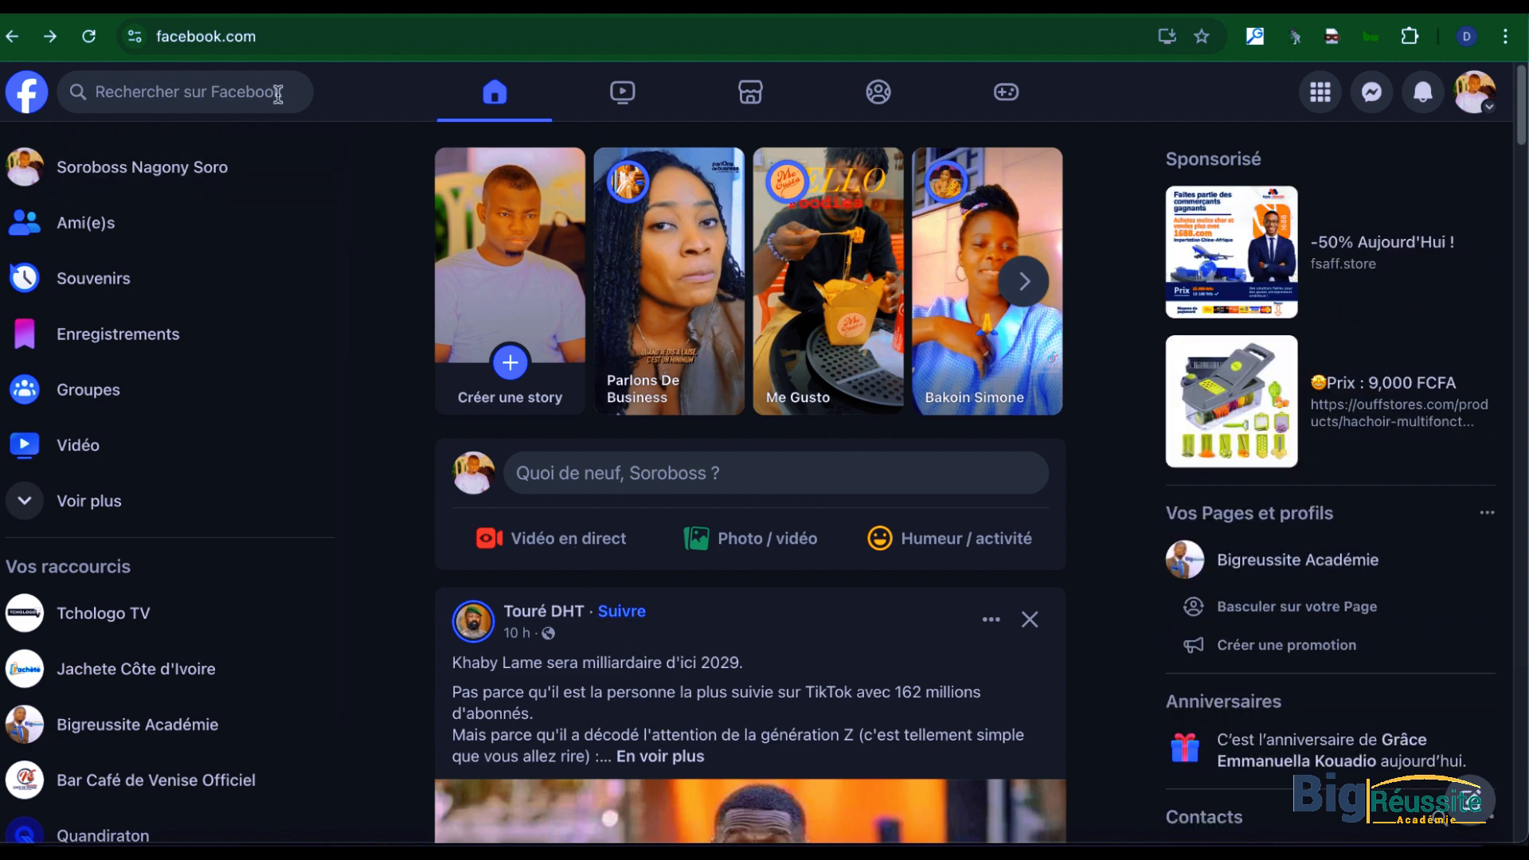
pyautogui.click(1339, 95)
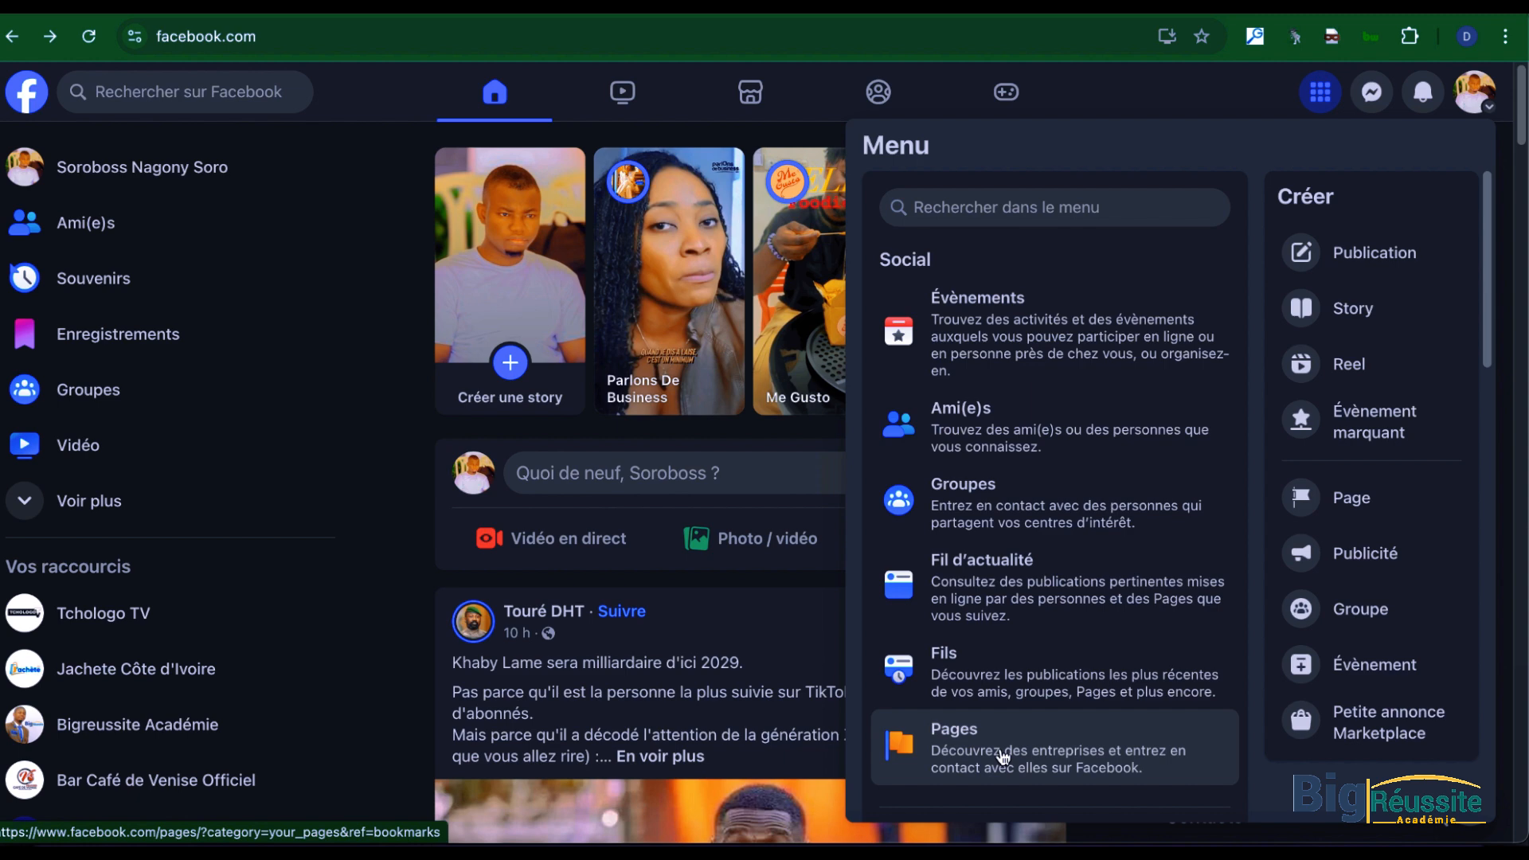
pyautogui.click(1359, 506)
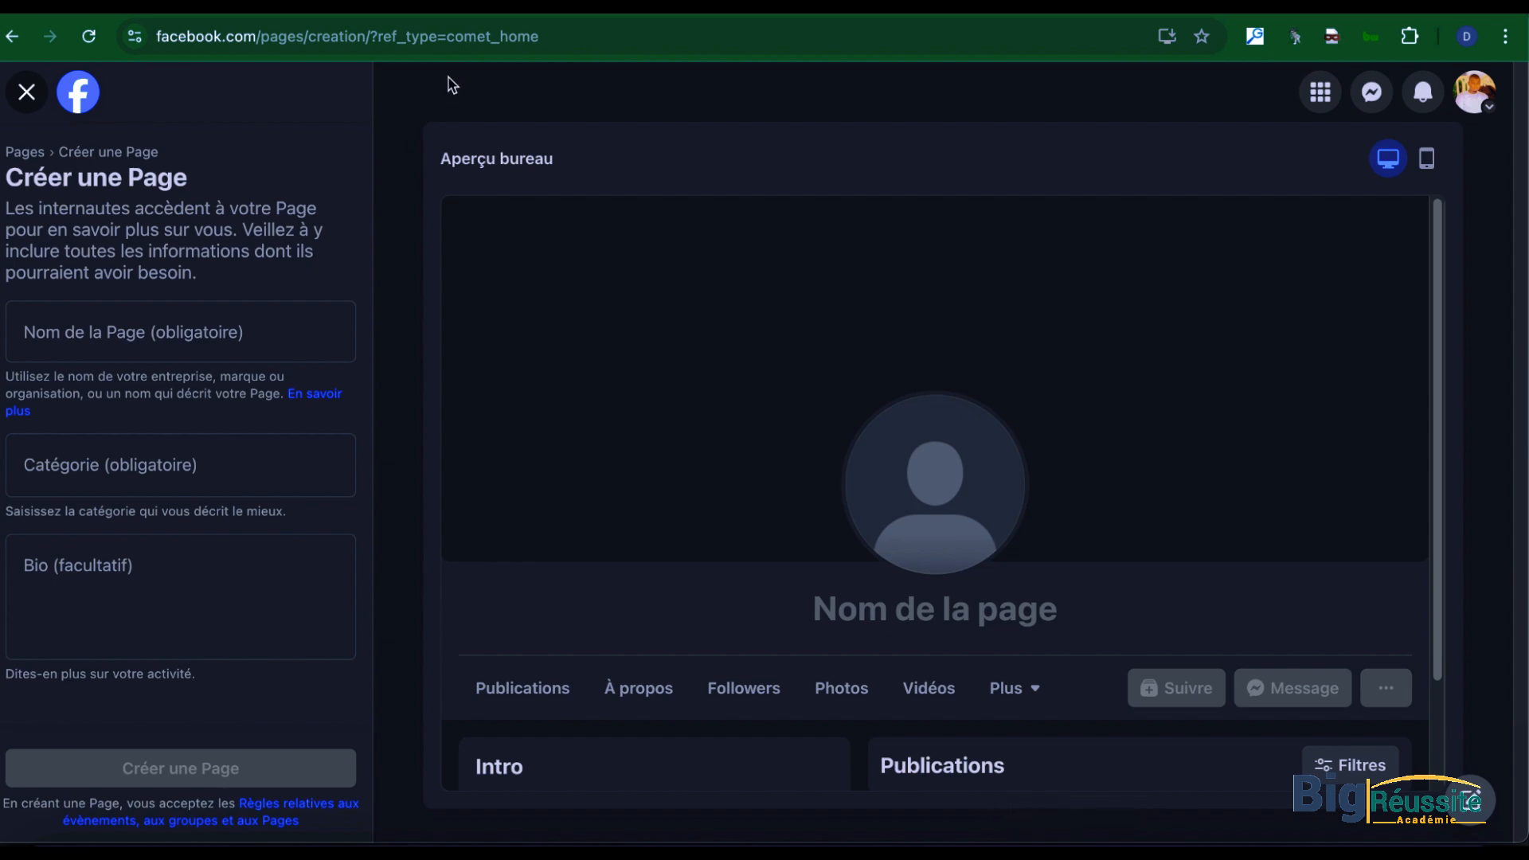
# Step: Copy "Restaurant Chez SARA" from the short bio in ChatGPT's restaurant launch conversation and enter it as the Facebook Page name
pyautogui.hotkey('ctrl', 'Tab')
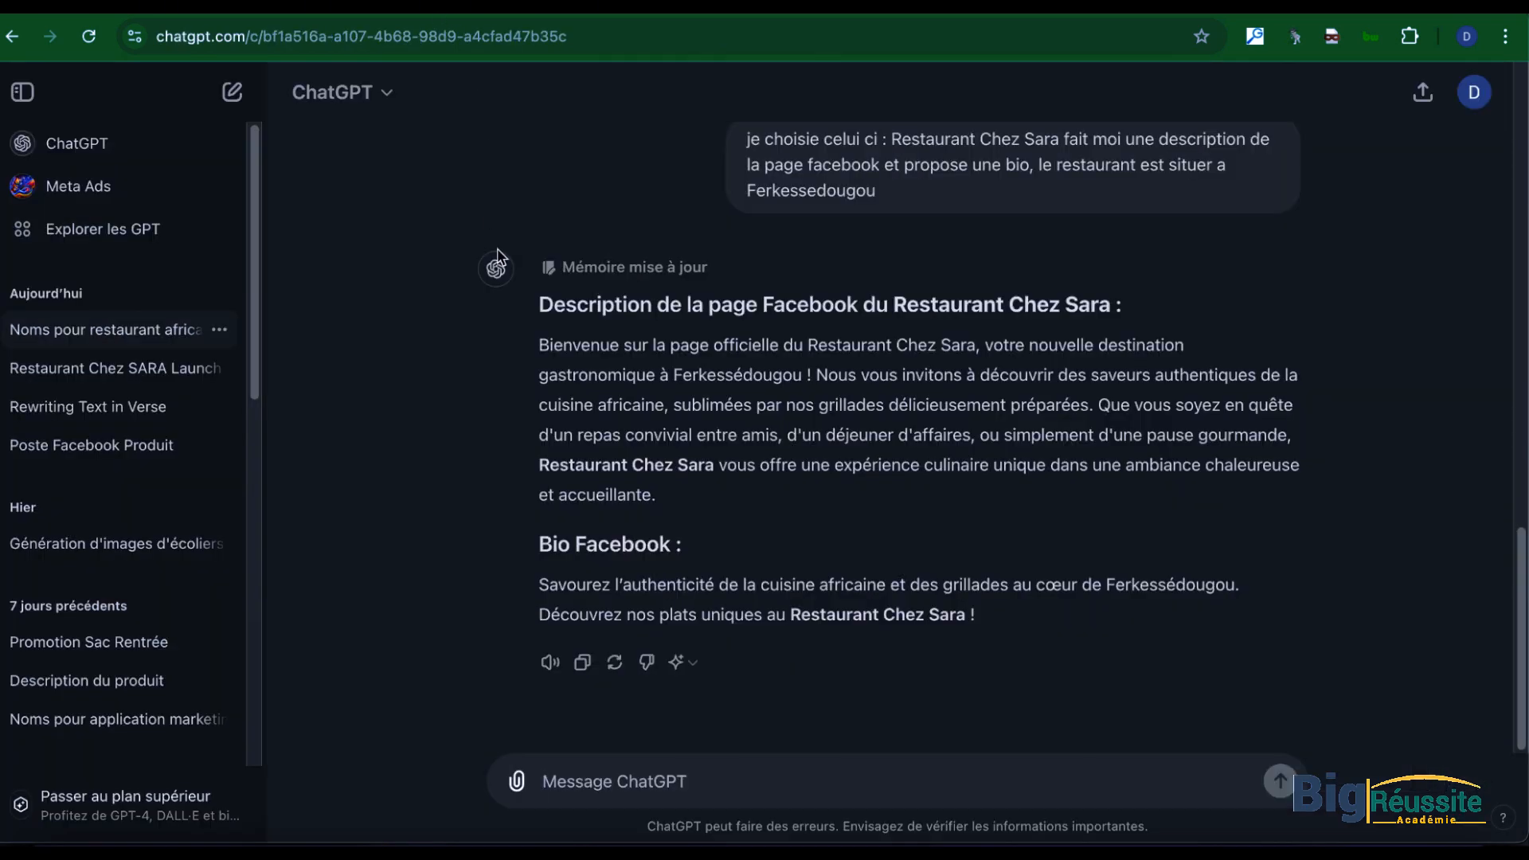
pyautogui.click(157, 368)
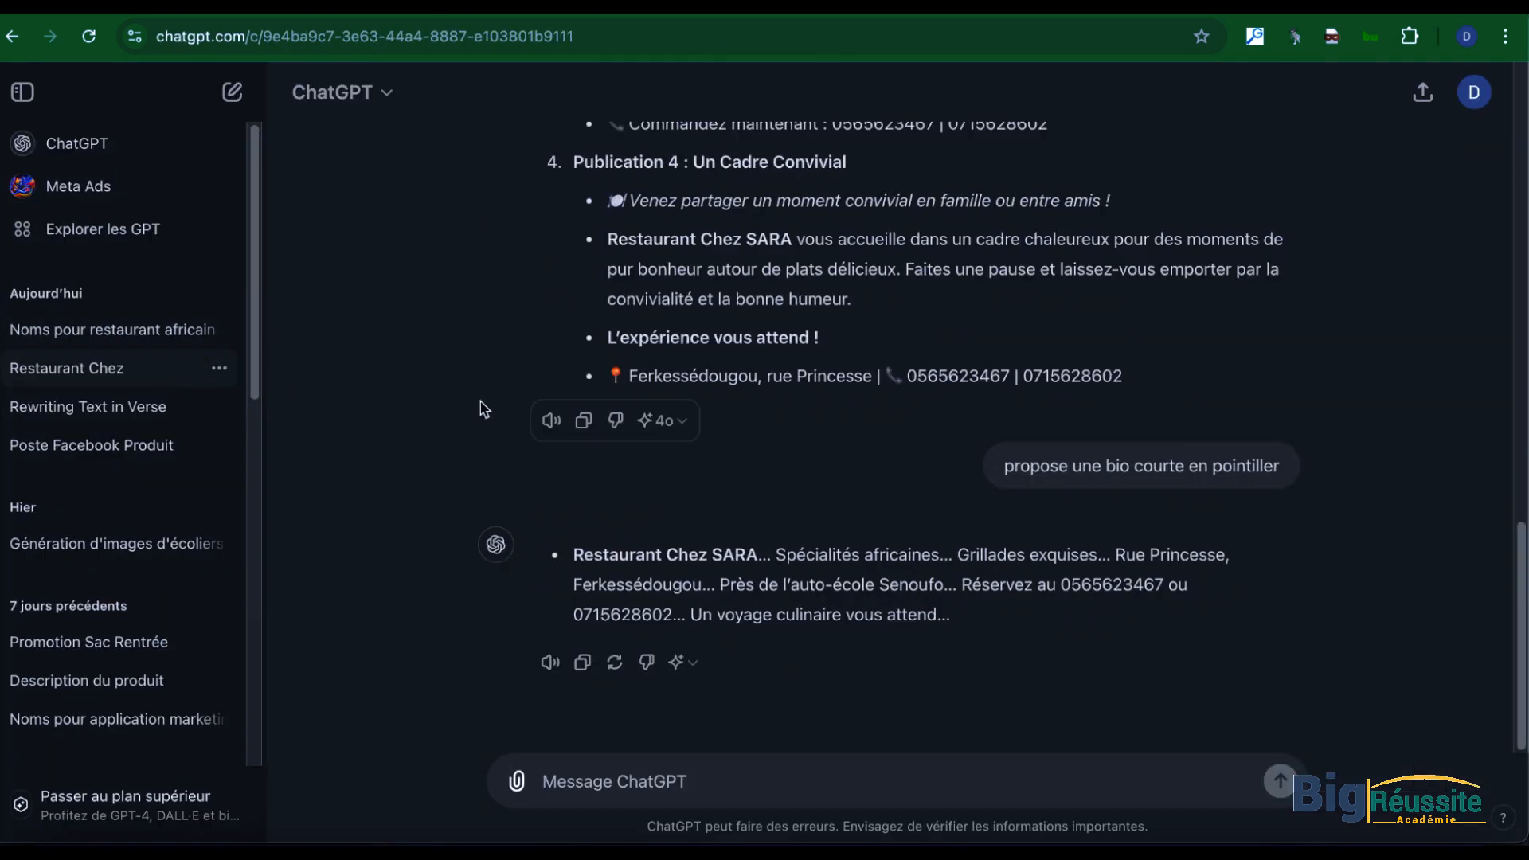
pyautogui.scroll(3, 820, 457)
pyautogui.scroll(-3, 797, 479)
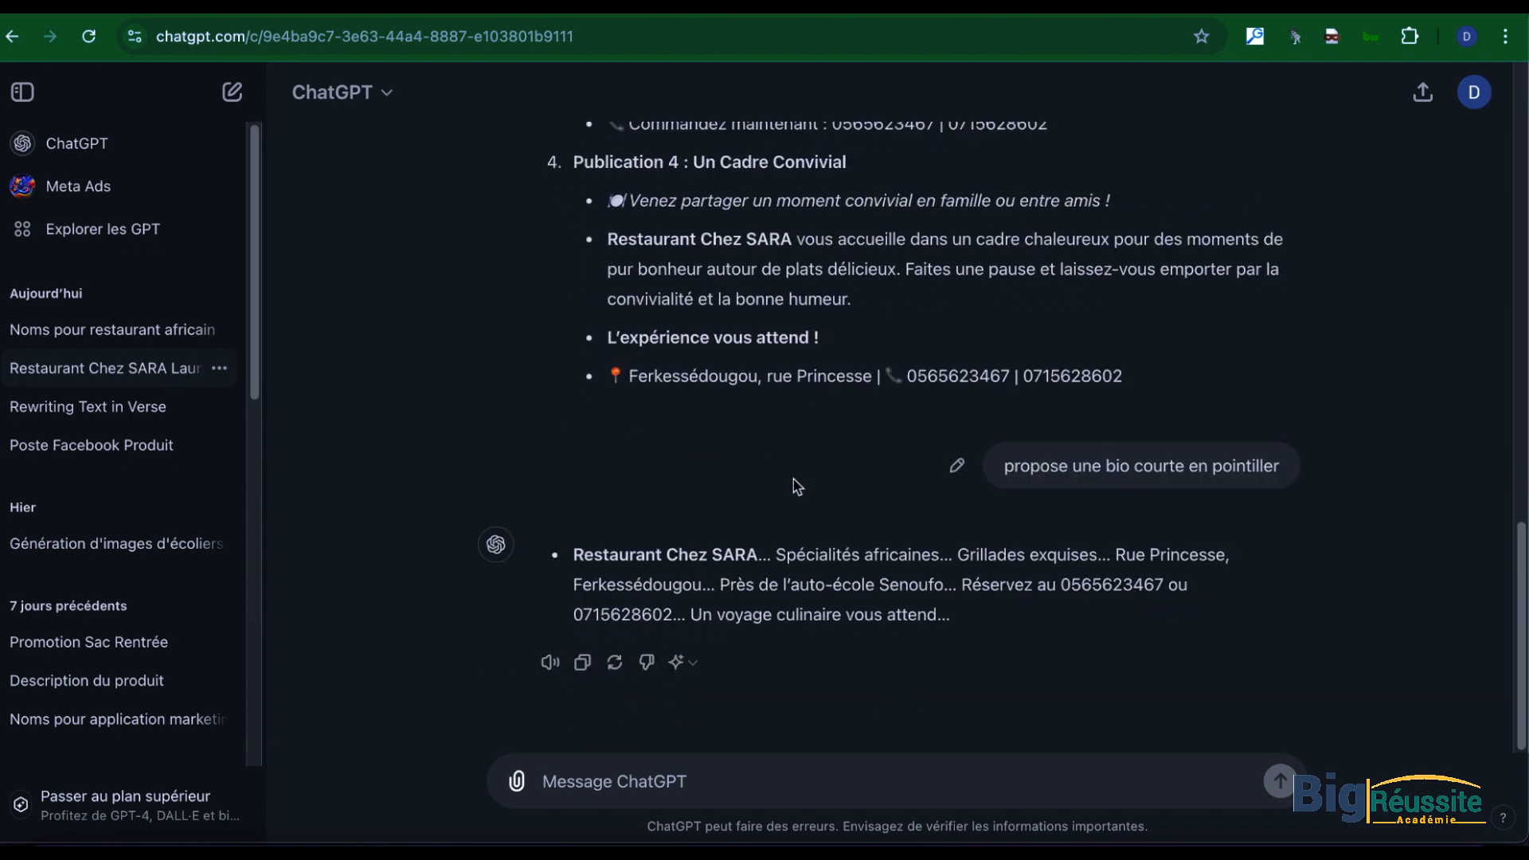
pyautogui.scroll(3, 796, 479)
pyautogui.scroll(-3, 780, 477)
pyautogui.moveTo(753, 551); pyautogui.dragTo(571, 546)
pyautogui.hotkey('ctrl', 'c')
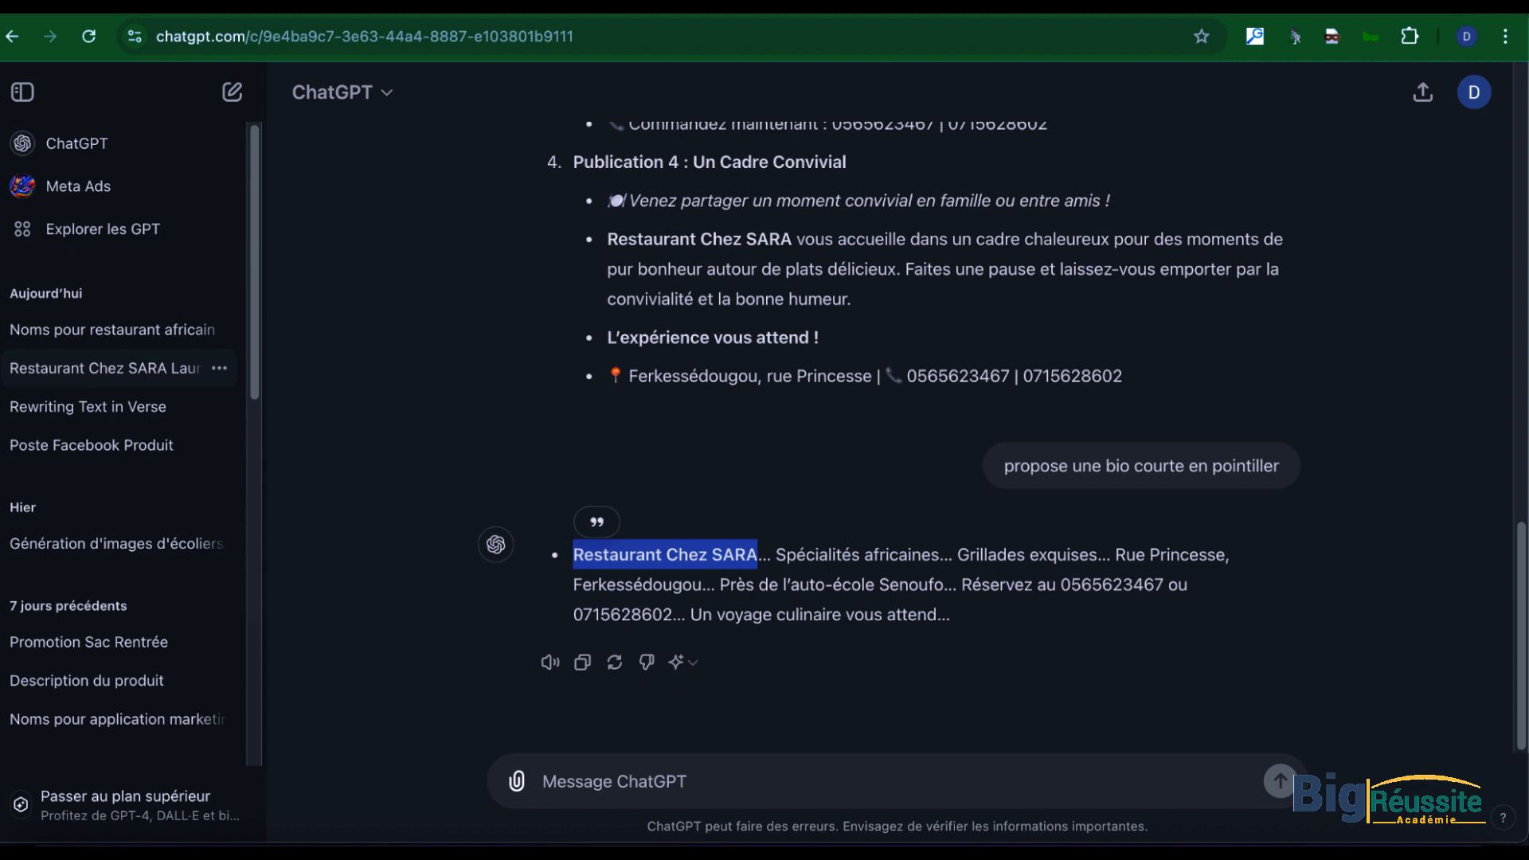
pyautogui.hotkey('ctrl', 'Tab')
pyautogui.click(89, 330)
pyautogui.hotkey('ctrl', 'v')
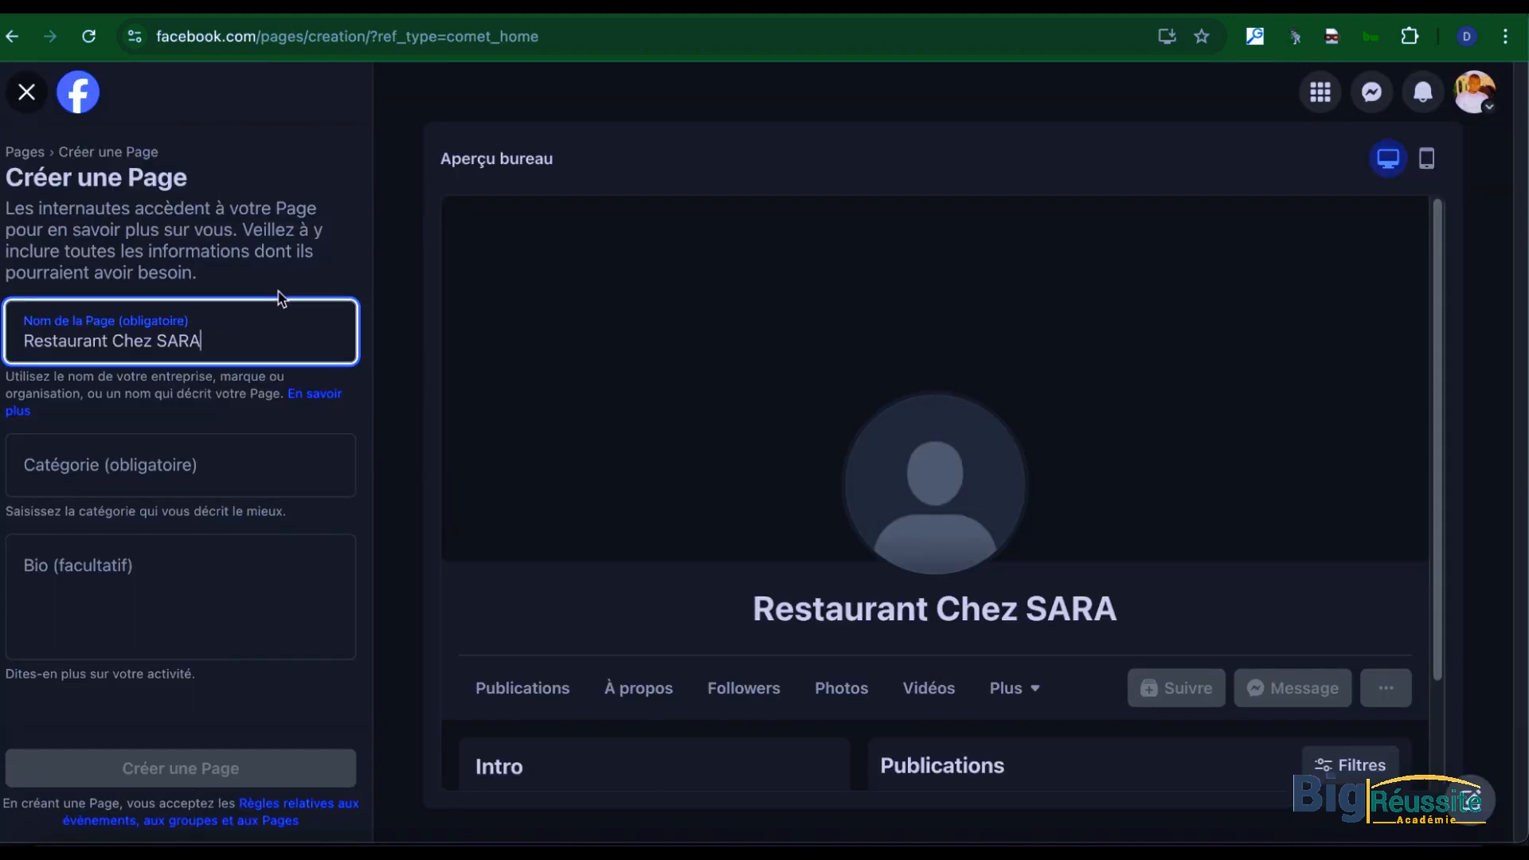
# Step: Set the Page category to "Restaurant"
pyautogui.click(107, 461)
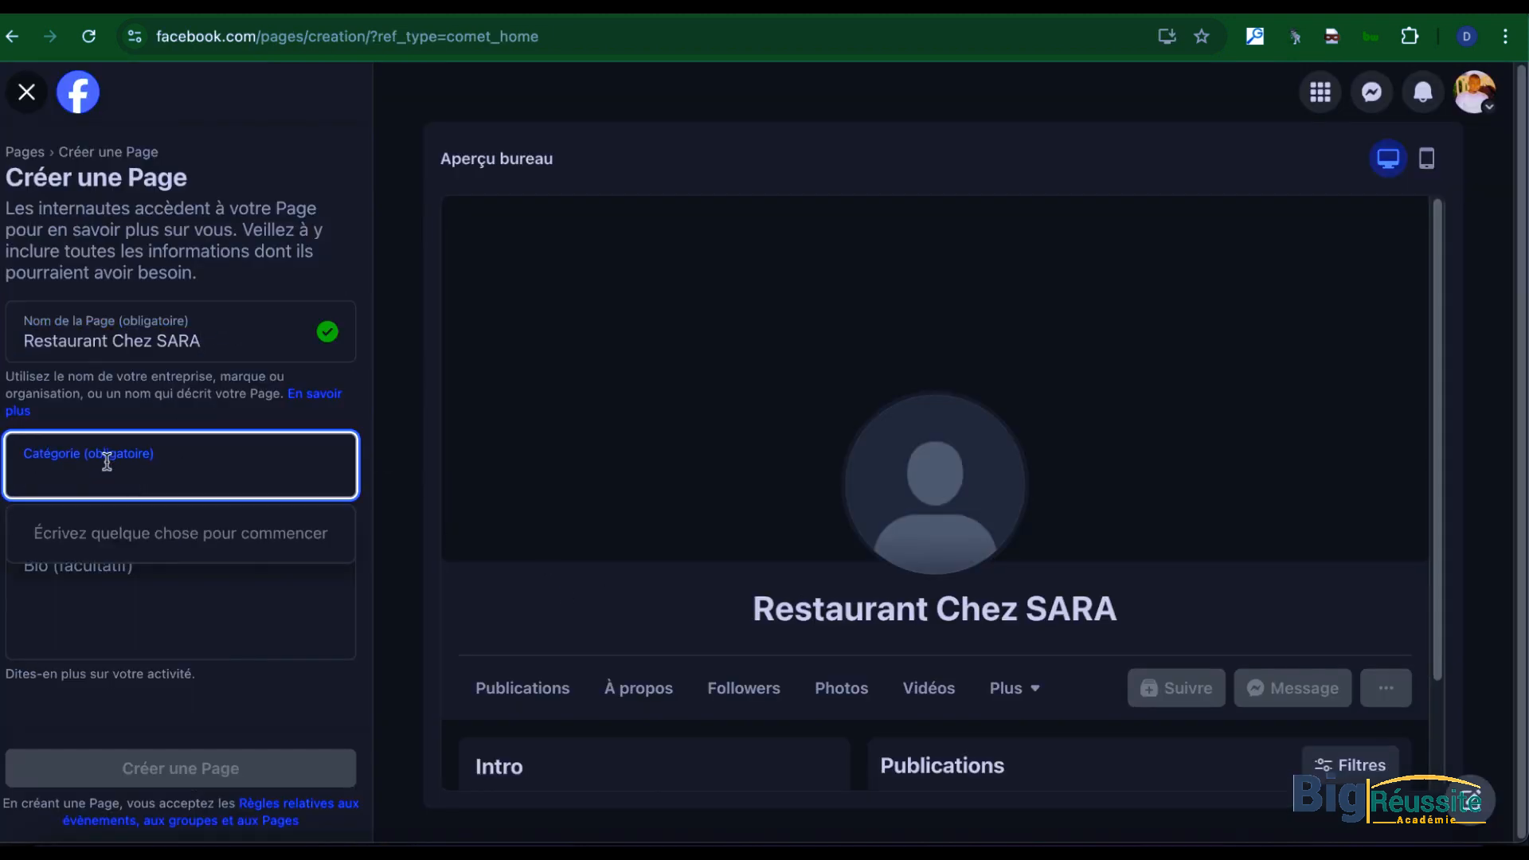
pyautogui.write('restaura')
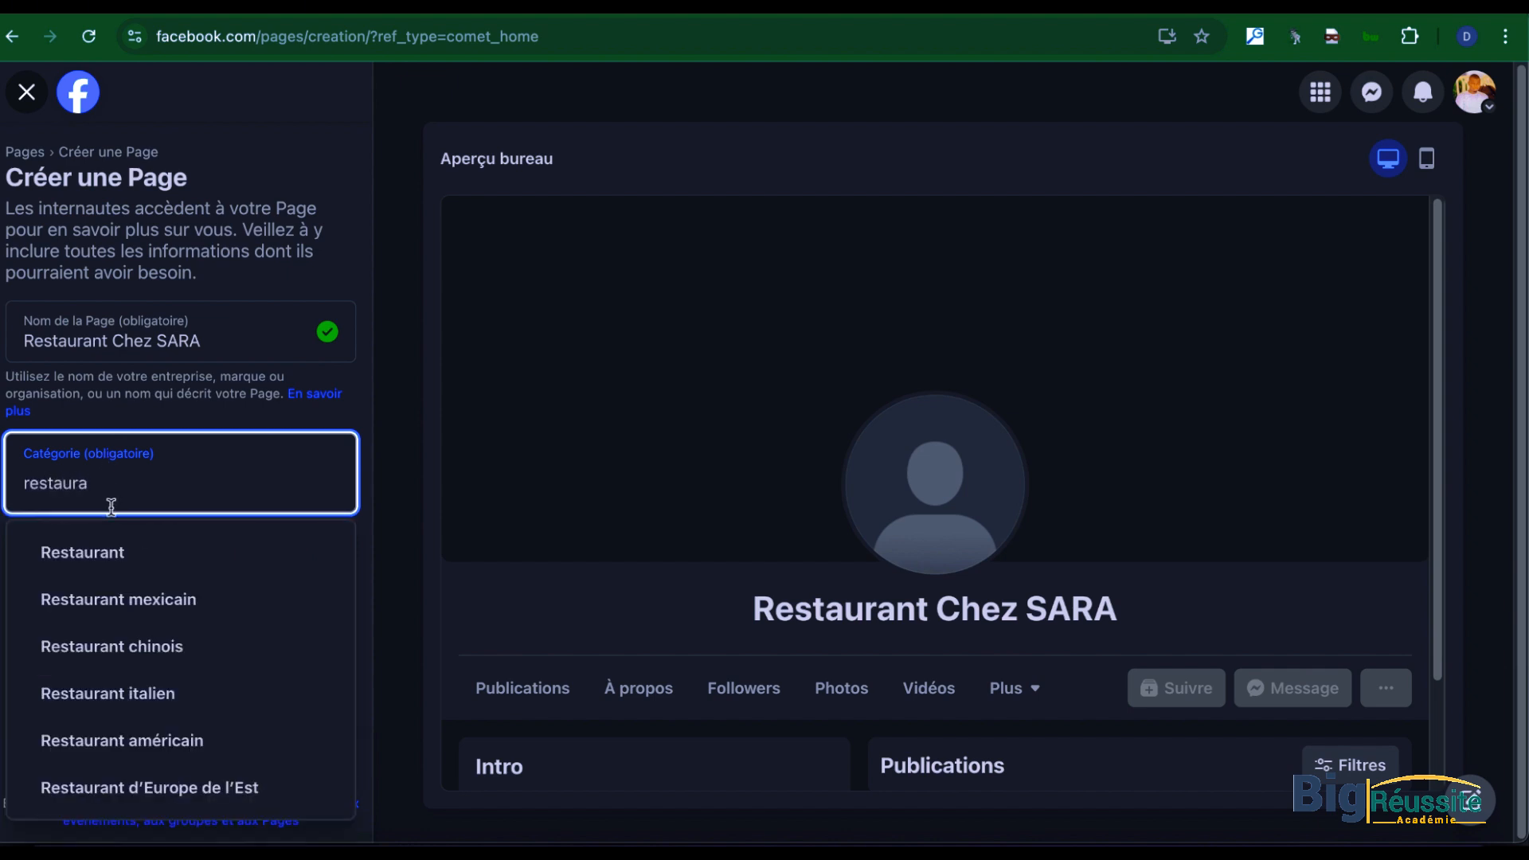
pyautogui.click(103, 550)
# Step: Copy the full short bio of Restaurant Chez SARA from ChatGPT and paste it as the Facebook Page's bio
pyautogui.click(115, 559)
pyautogui.hotkey('ctrl', 'Up')
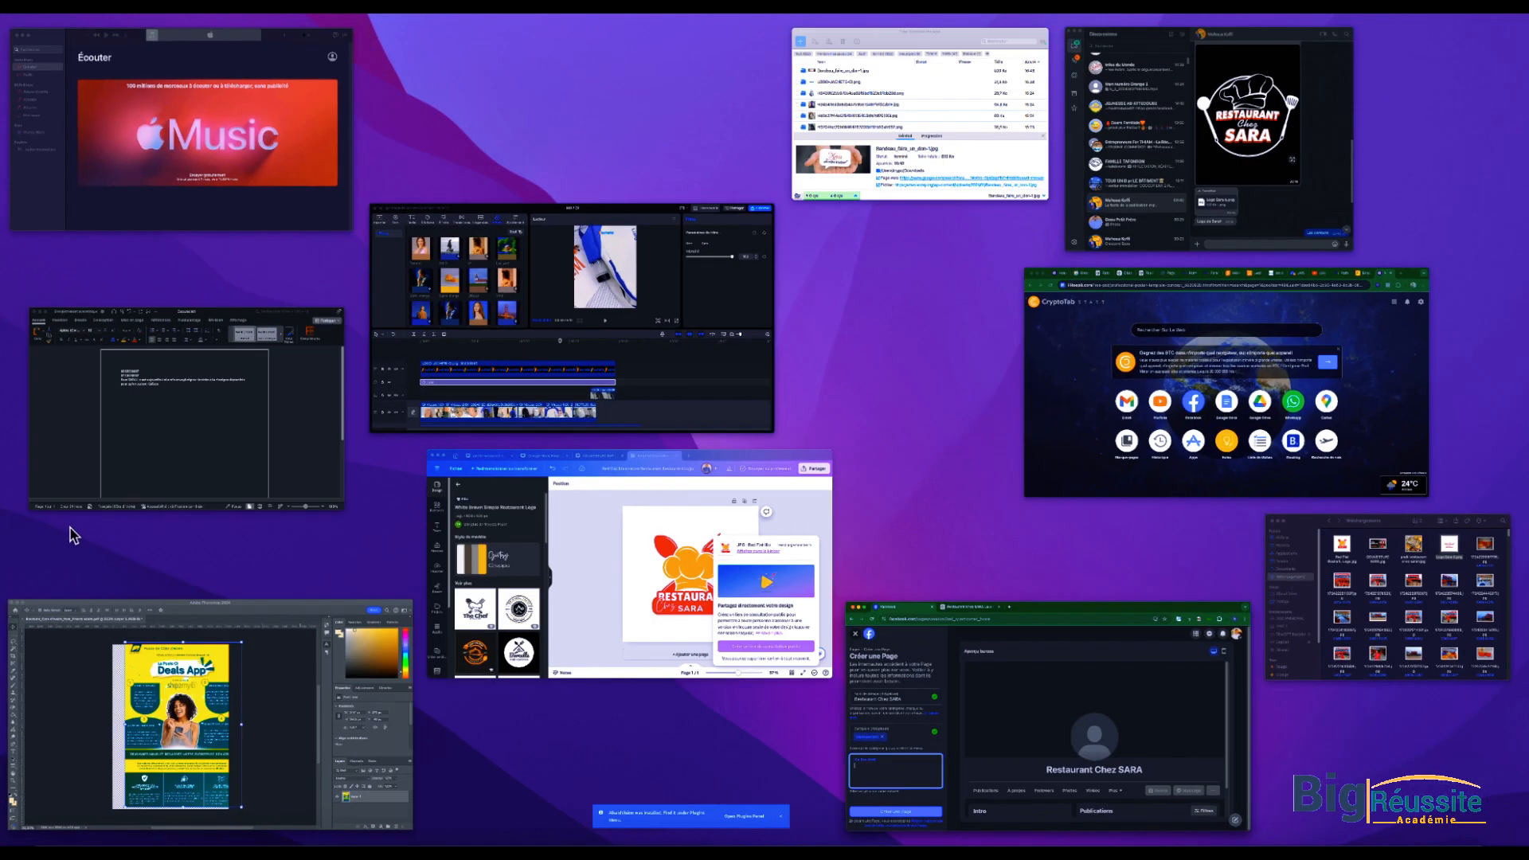
pyautogui.click(1039, 737)
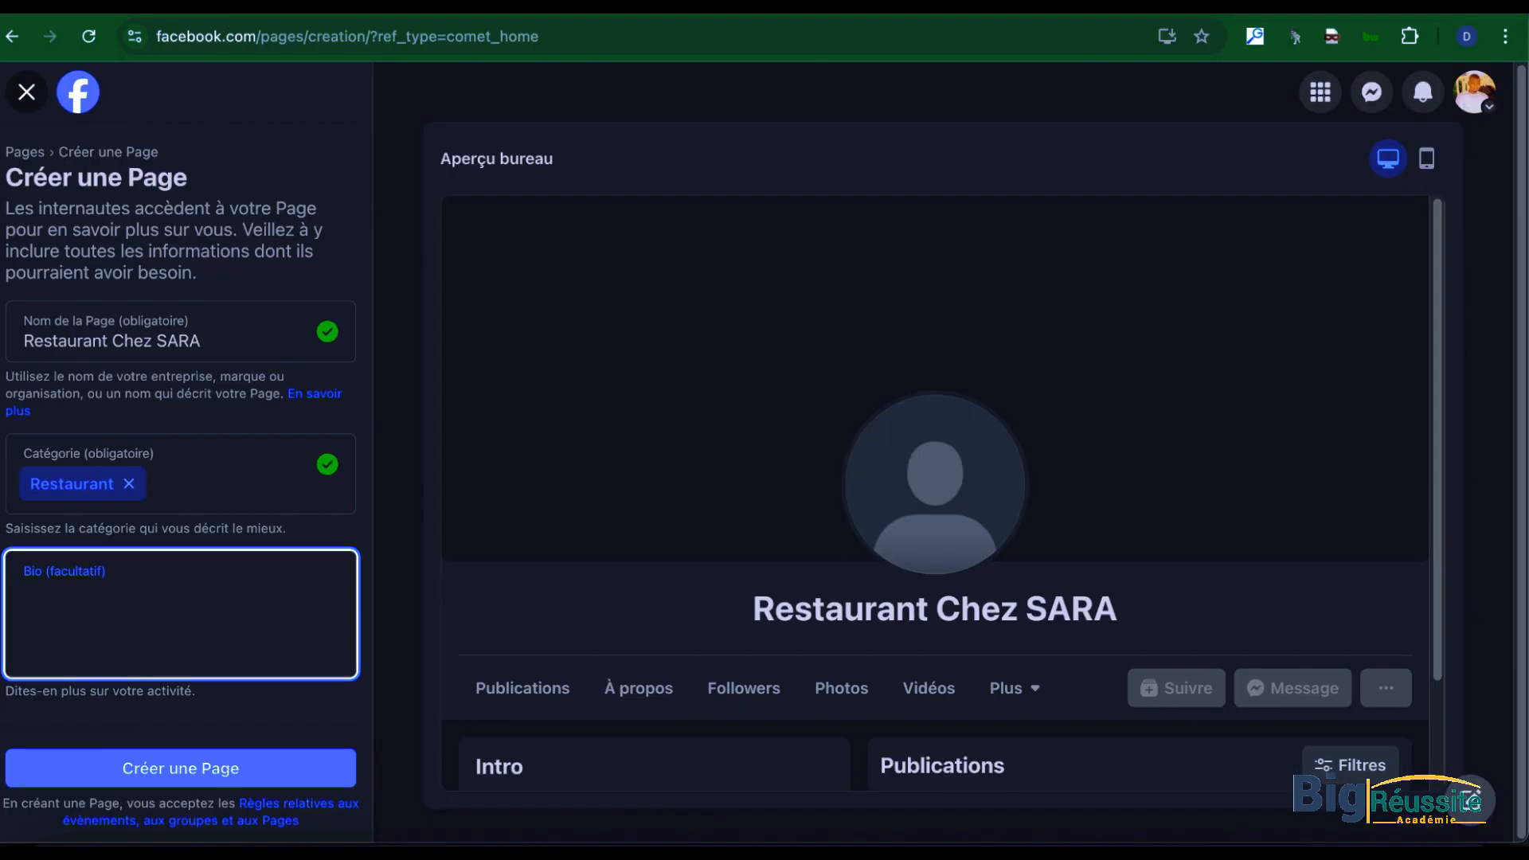
pyautogui.hotkey('ctrl', 'Tab')
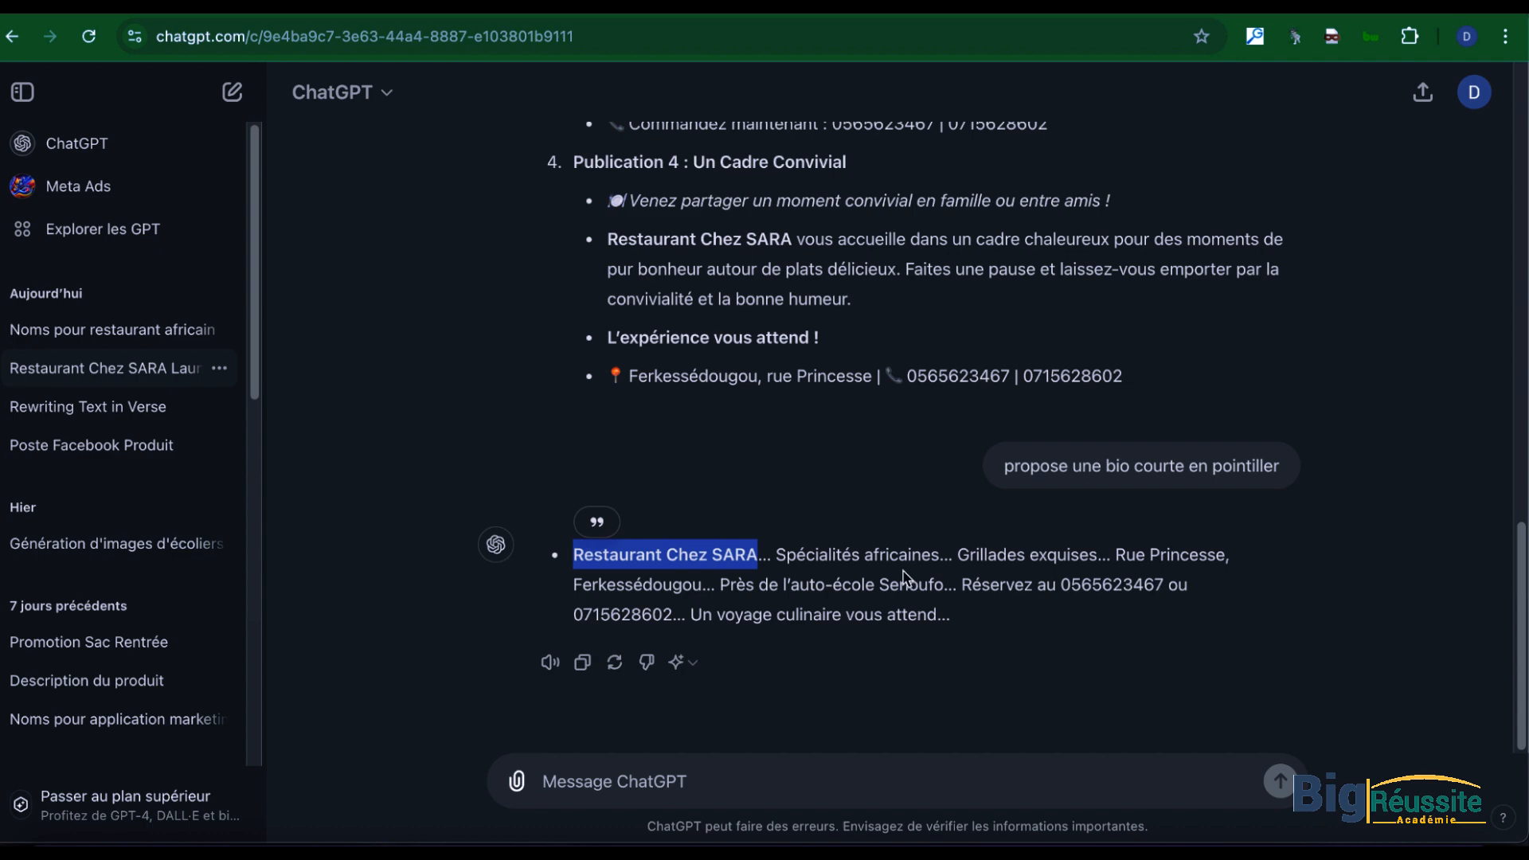
pyautogui.moveTo(959, 636); pyautogui.dragTo(548, 541)
pyautogui.press('super+c')
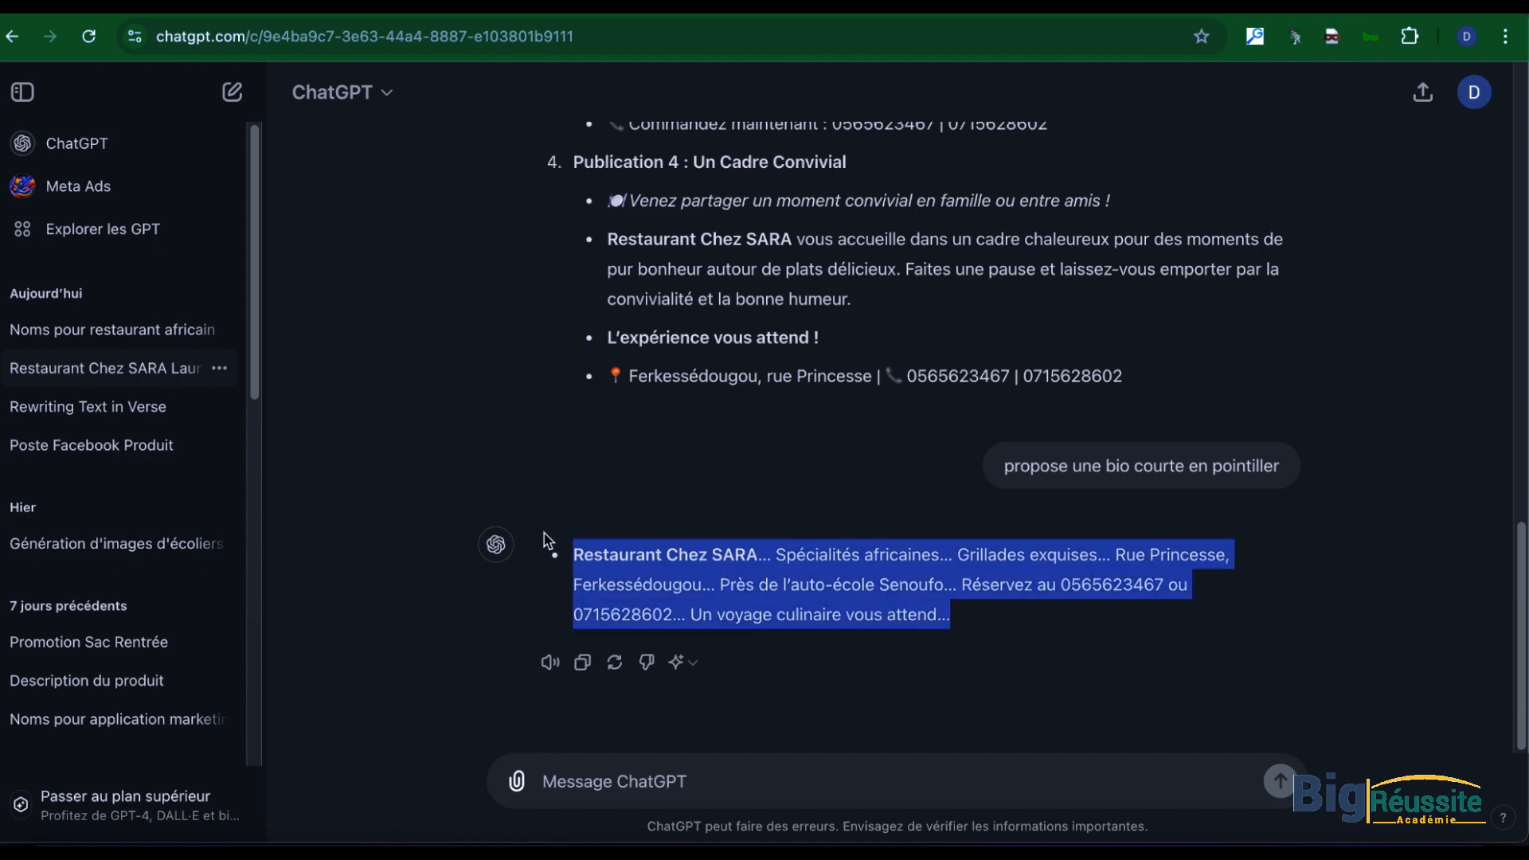
pyautogui.hotkey('ctrl', 'Up')
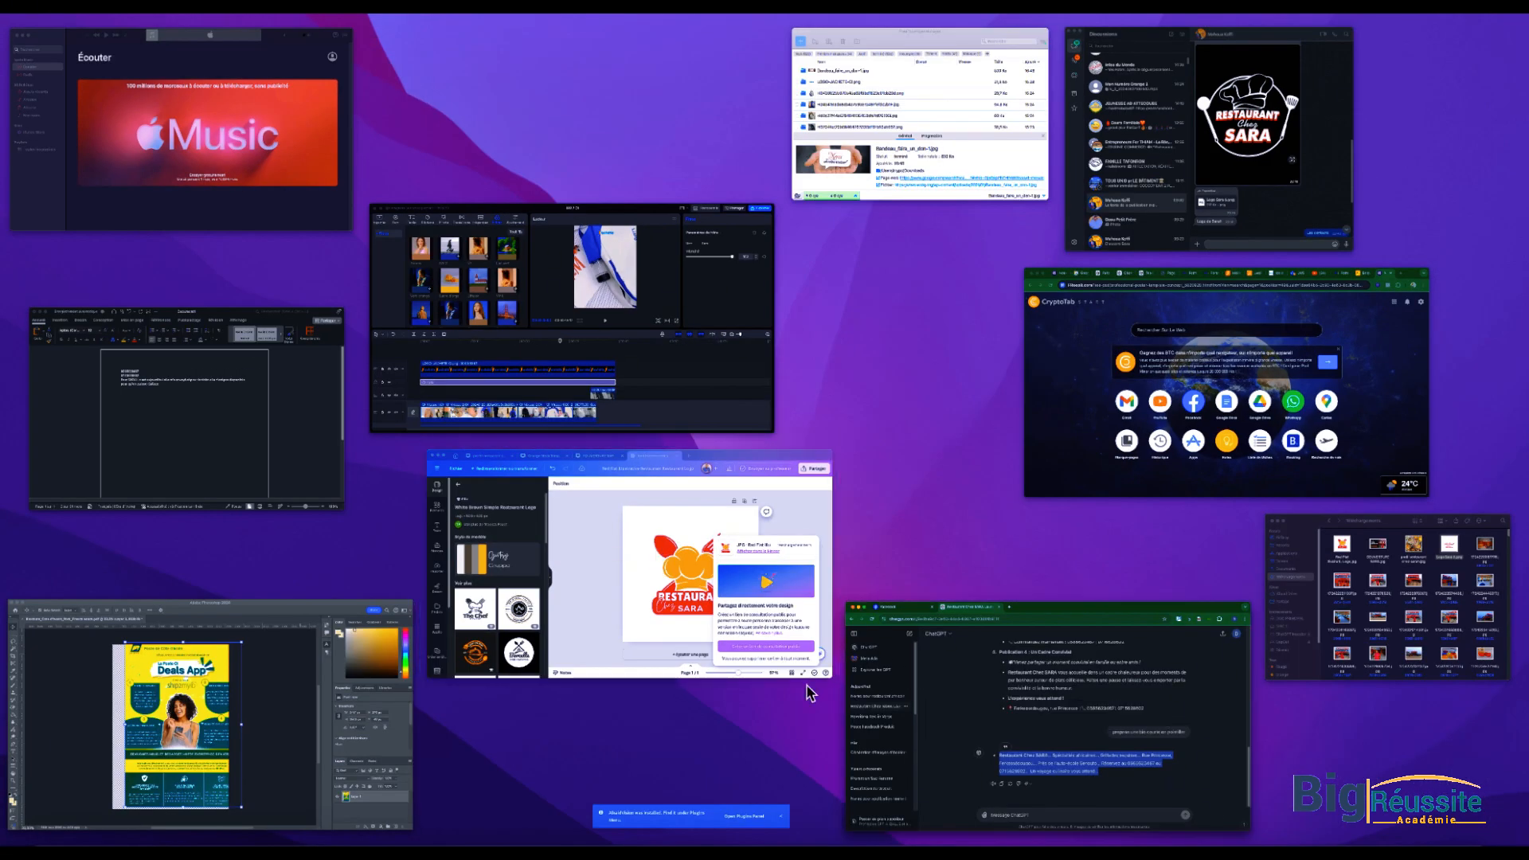
pyautogui.hotkey('ctrl', 'Up')
pyautogui.hotkey('ctrl', 'Tab')
pyautogui.click(184, 621)
pyautogui.press('super+v')
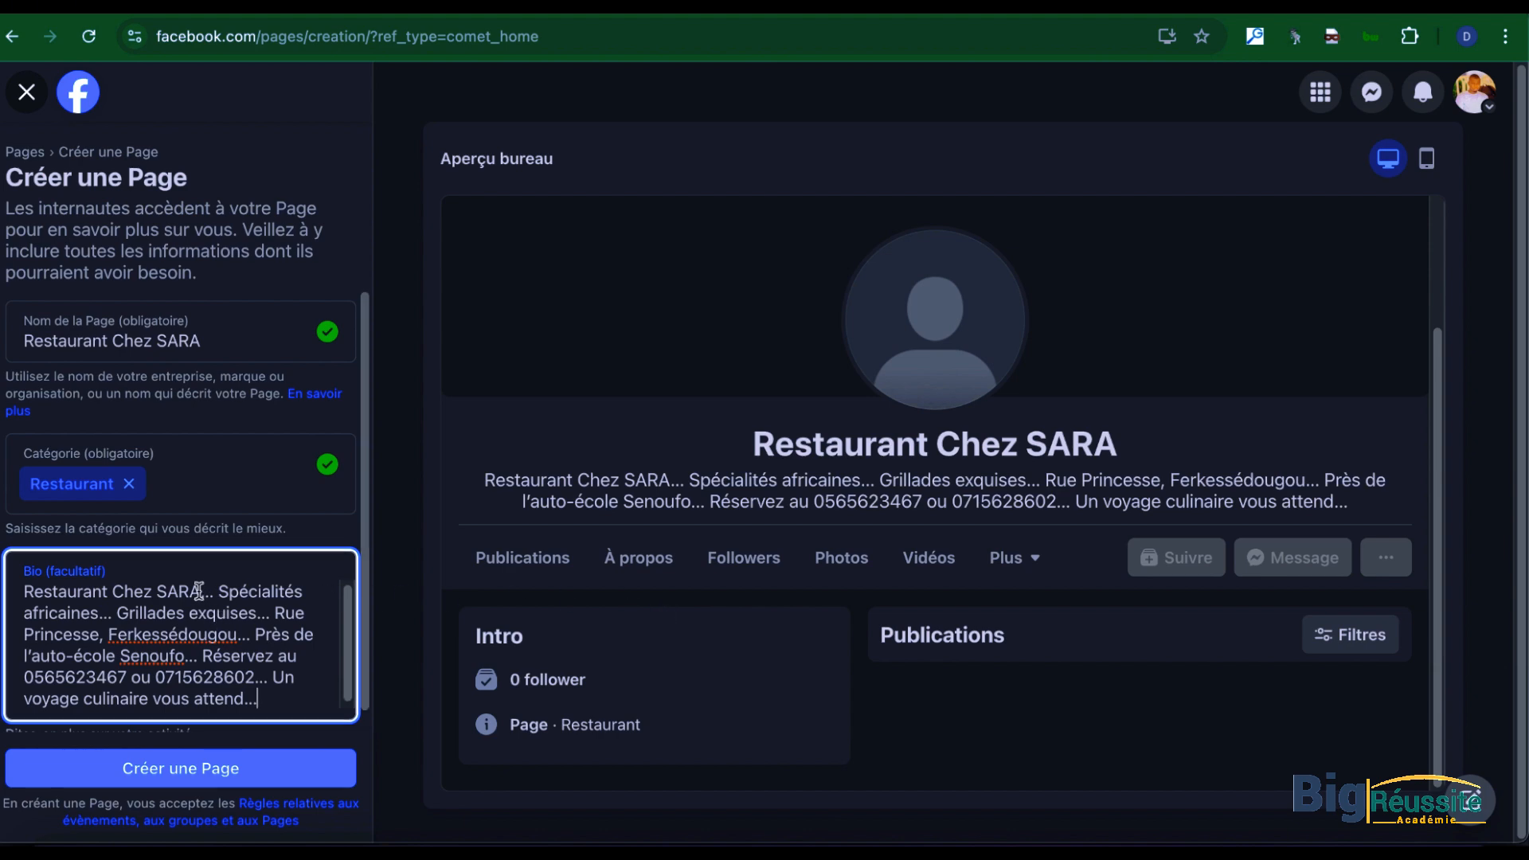
# Step: In the bio, remove the dots after "Restaurant Chez SARA" and start "Spécialités africaines" and "Grillades exquises" on new lines
pyautogui.press('Return')
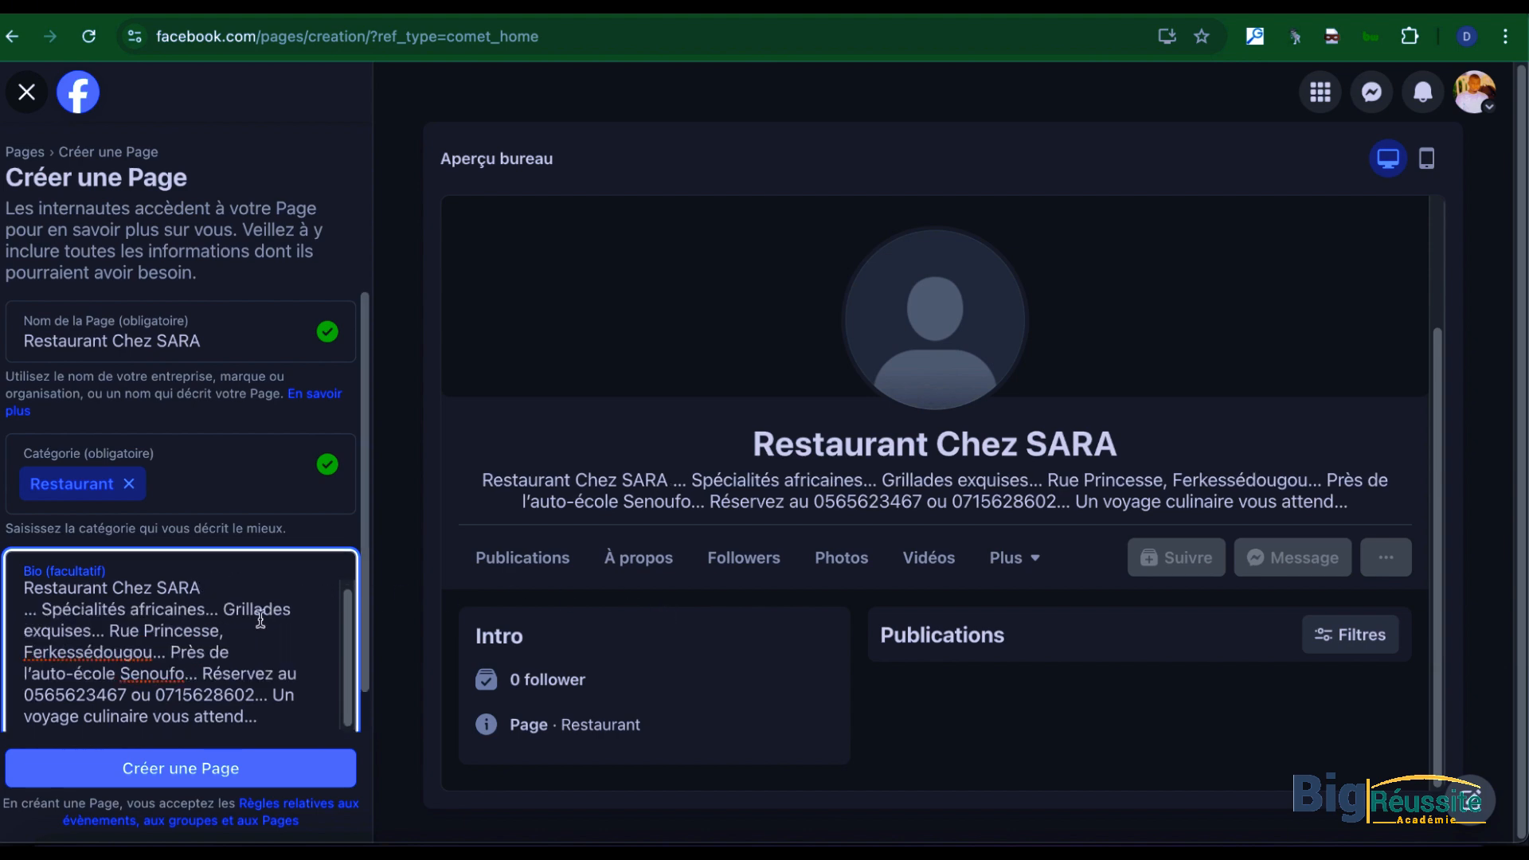
pyautogui.moveTo(40, 611); pyautogui.dragTo(0, 613)
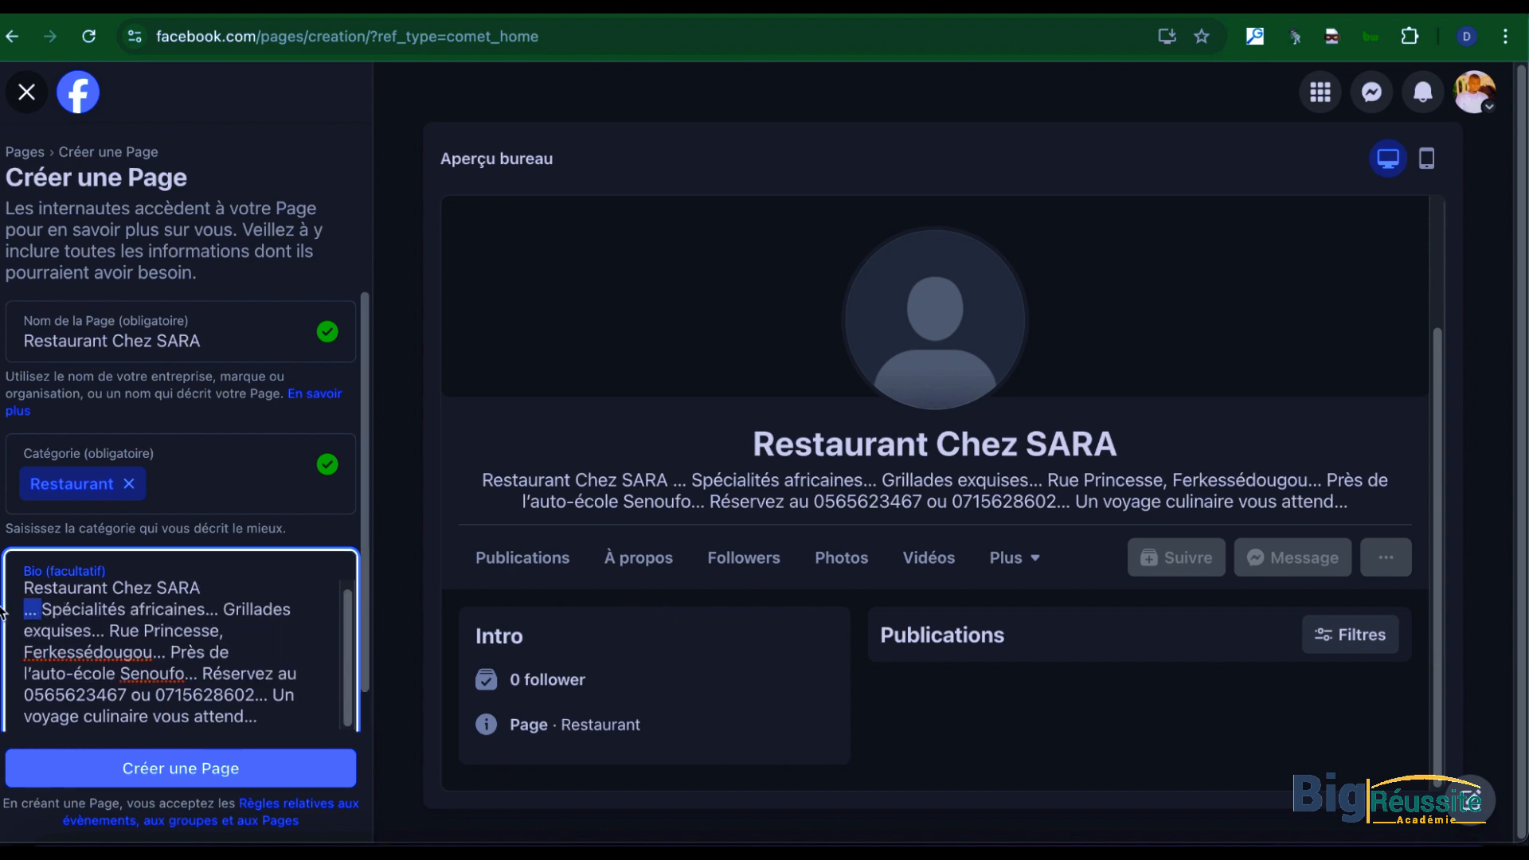
pyautogui.press('BackSpace')
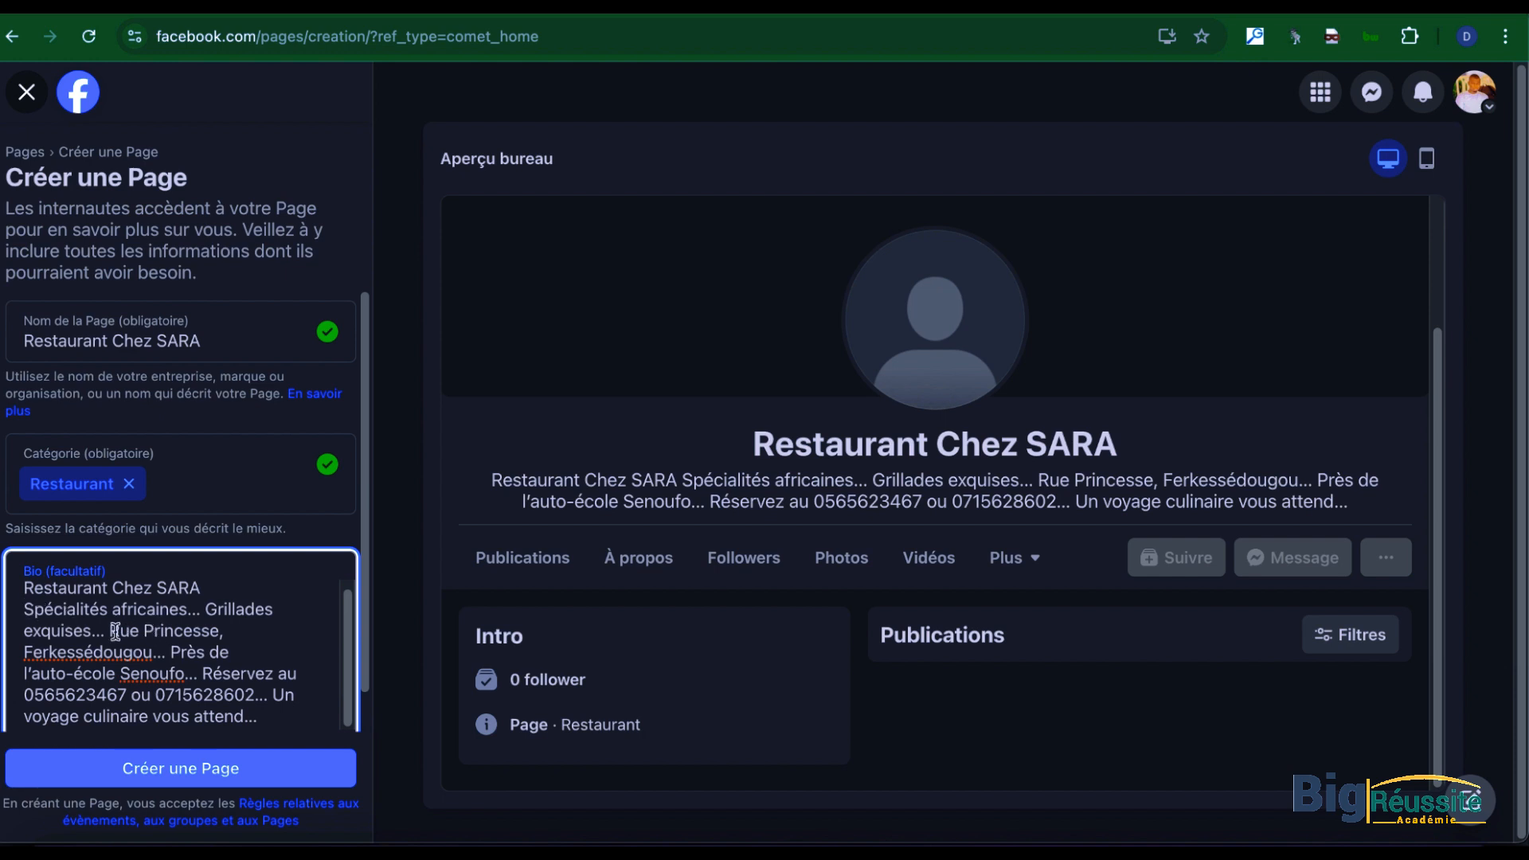
pyautogui.click(206, 609)
pyautogui.press('Return')
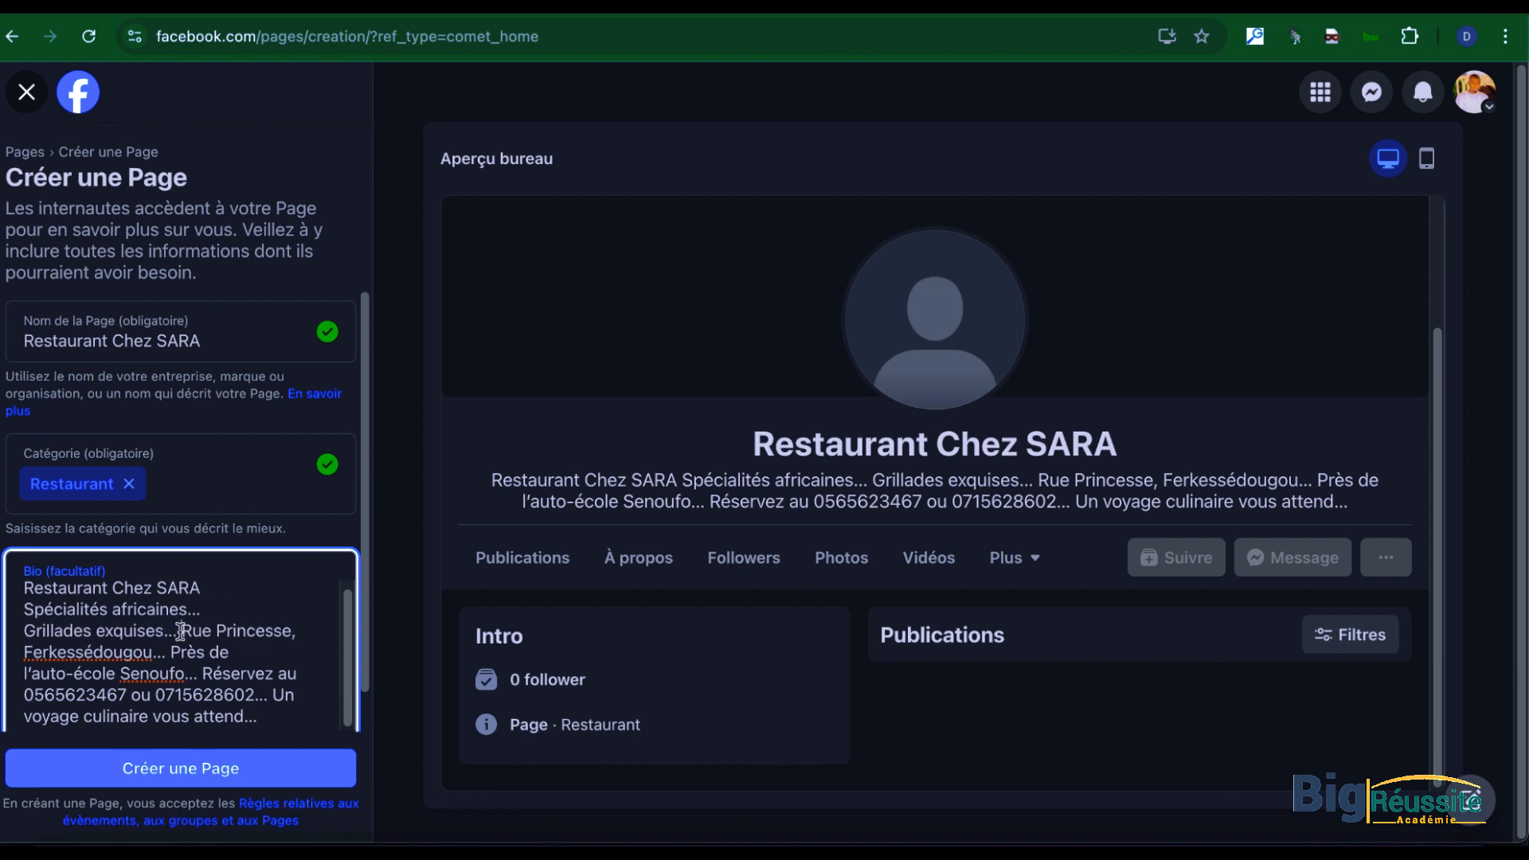
# Step: Remove the dots after "Grillades exquises" in the bio and put the street and the town on separate new lines
pyautogui.click(181, 630)
pyautogui.press('BackSpace')
pyautogui.press('BackSpace')
pyautogui.press('BackSpace')
pyautogui.press('BackSpace')
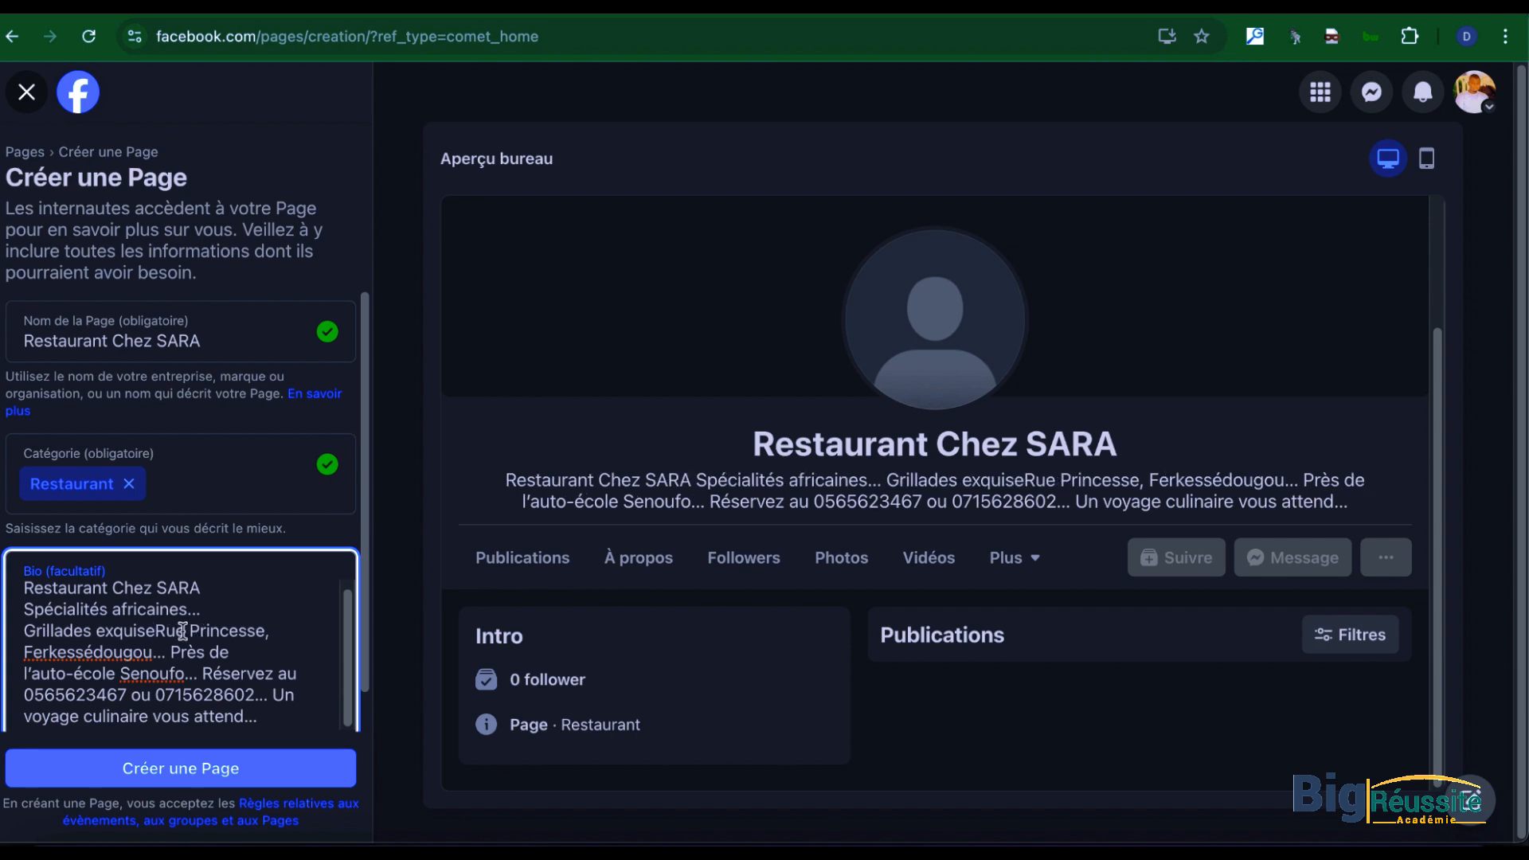
pyautogui.write('s')
pyautogui.press('Return')
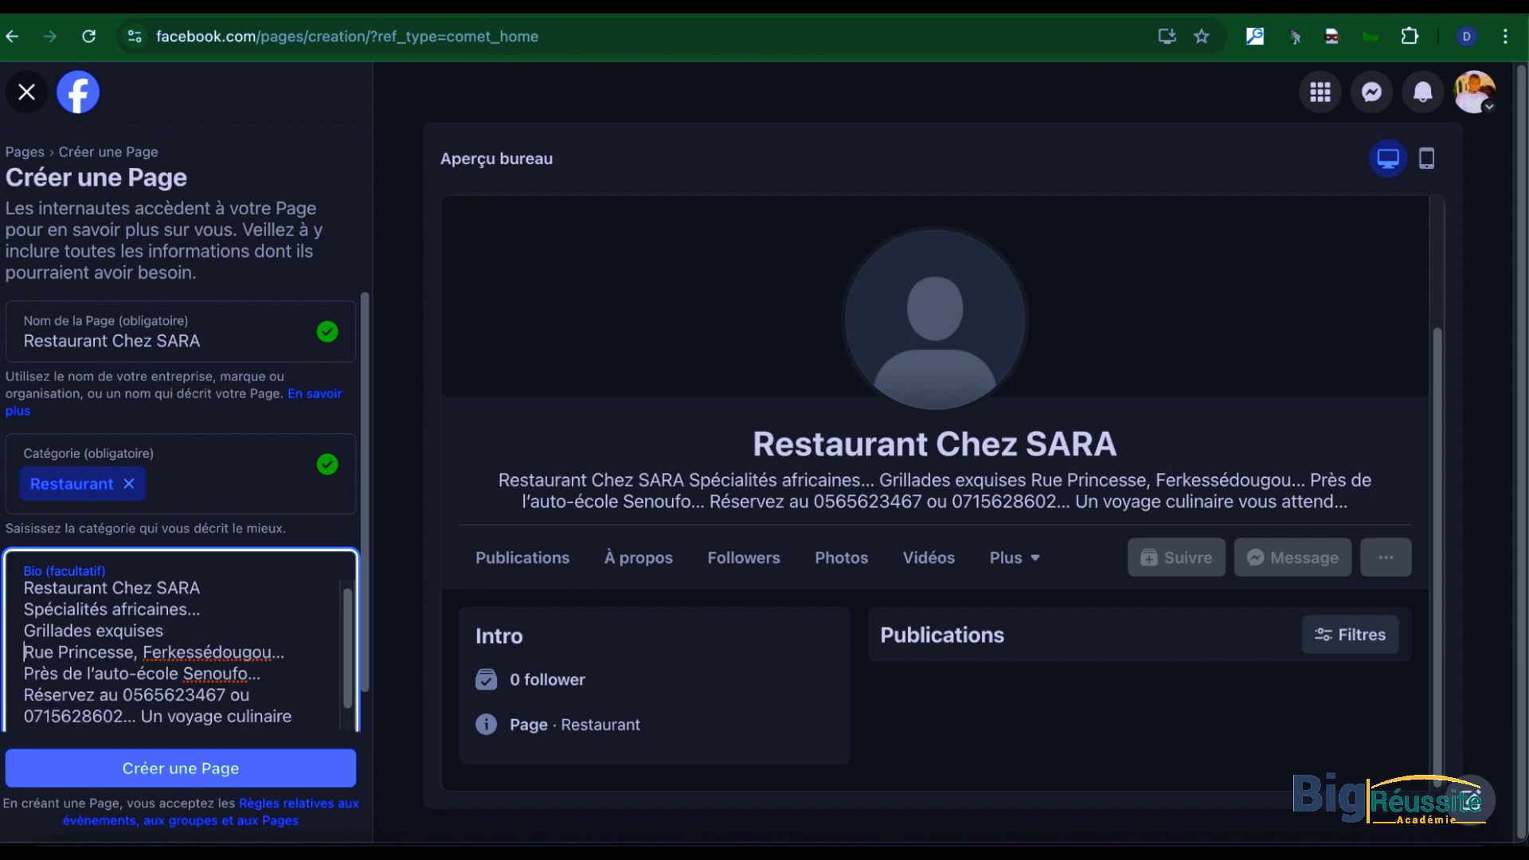
pyautogui.click(151, 652)
pyautogui.press('Return')
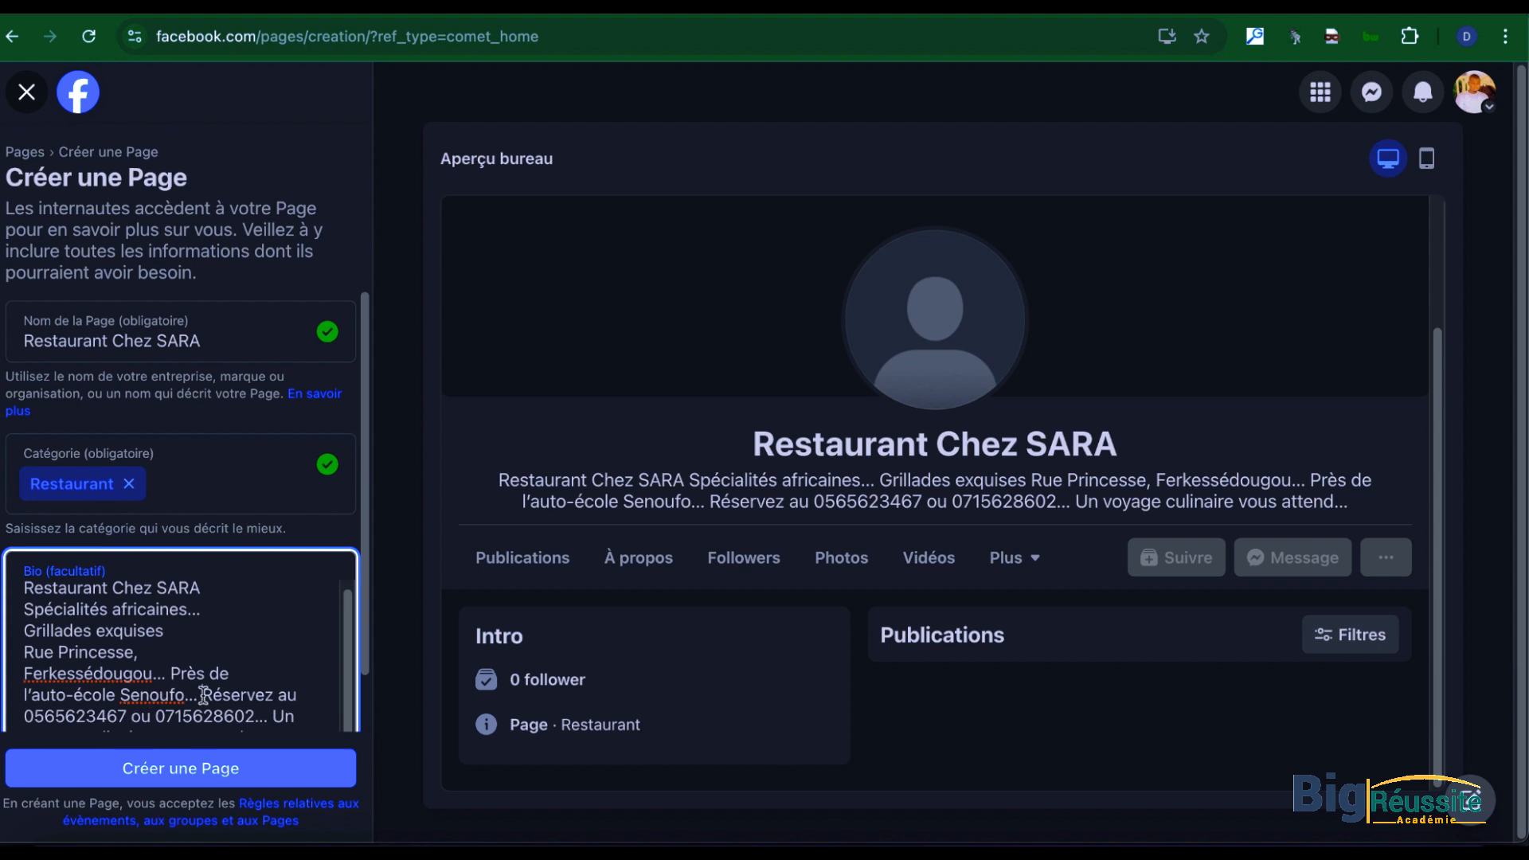
# Step: In the bio, remove the dots after "Senoufo" and start "Réservez au" on a new line
pyautogui.press('BackSpace')
pyautogui.press('BackSpace')
pyautogui.press('BackSpace')
pyautogui.press('BackSpace')
pyautogui.press('BackSpace')
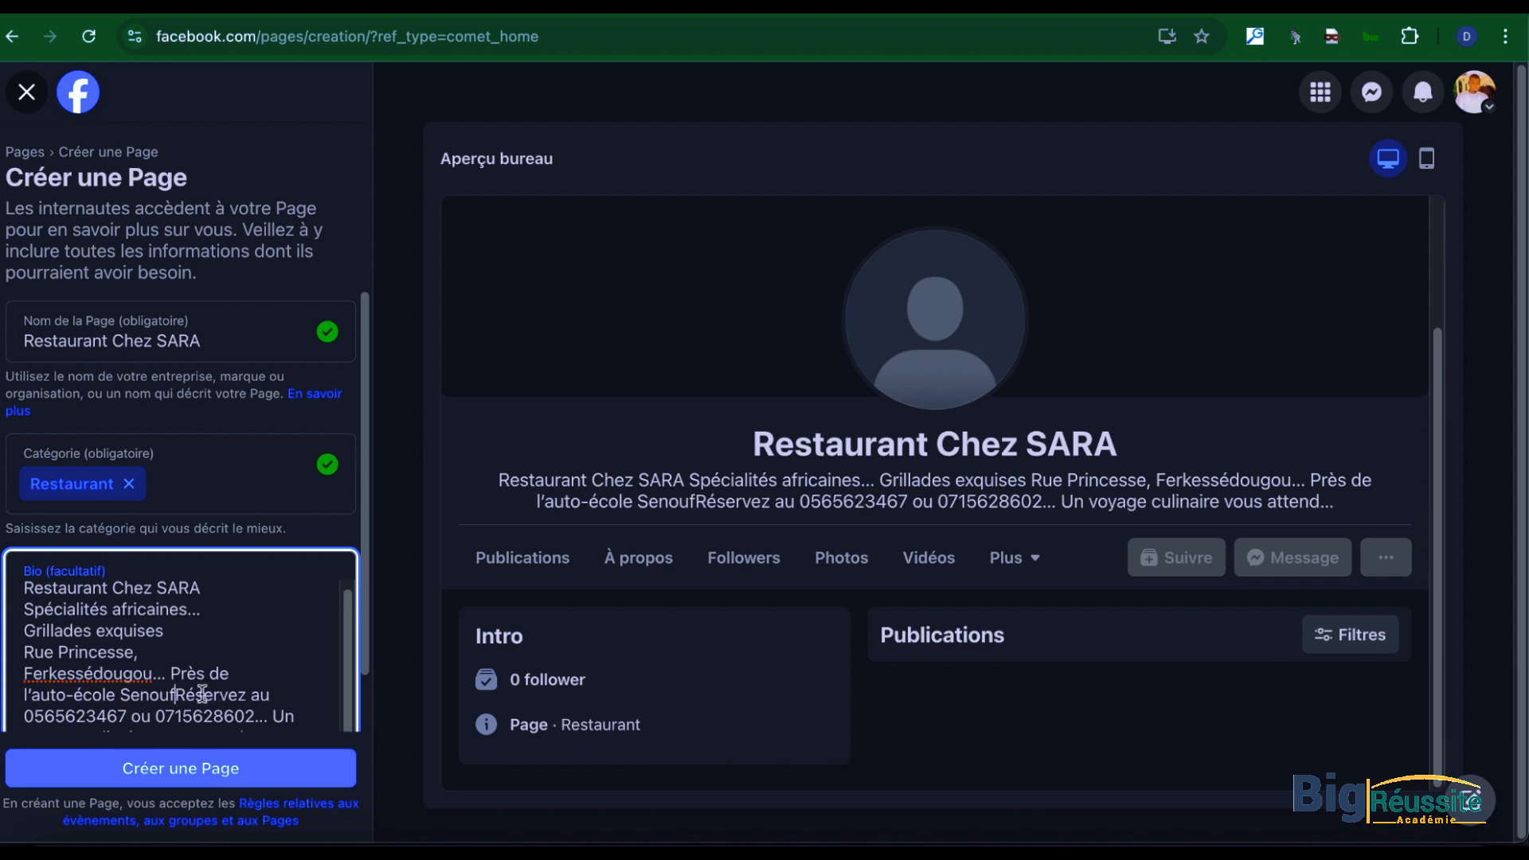
pyautogui.press('Return')
pyautogui.click(192, 690)
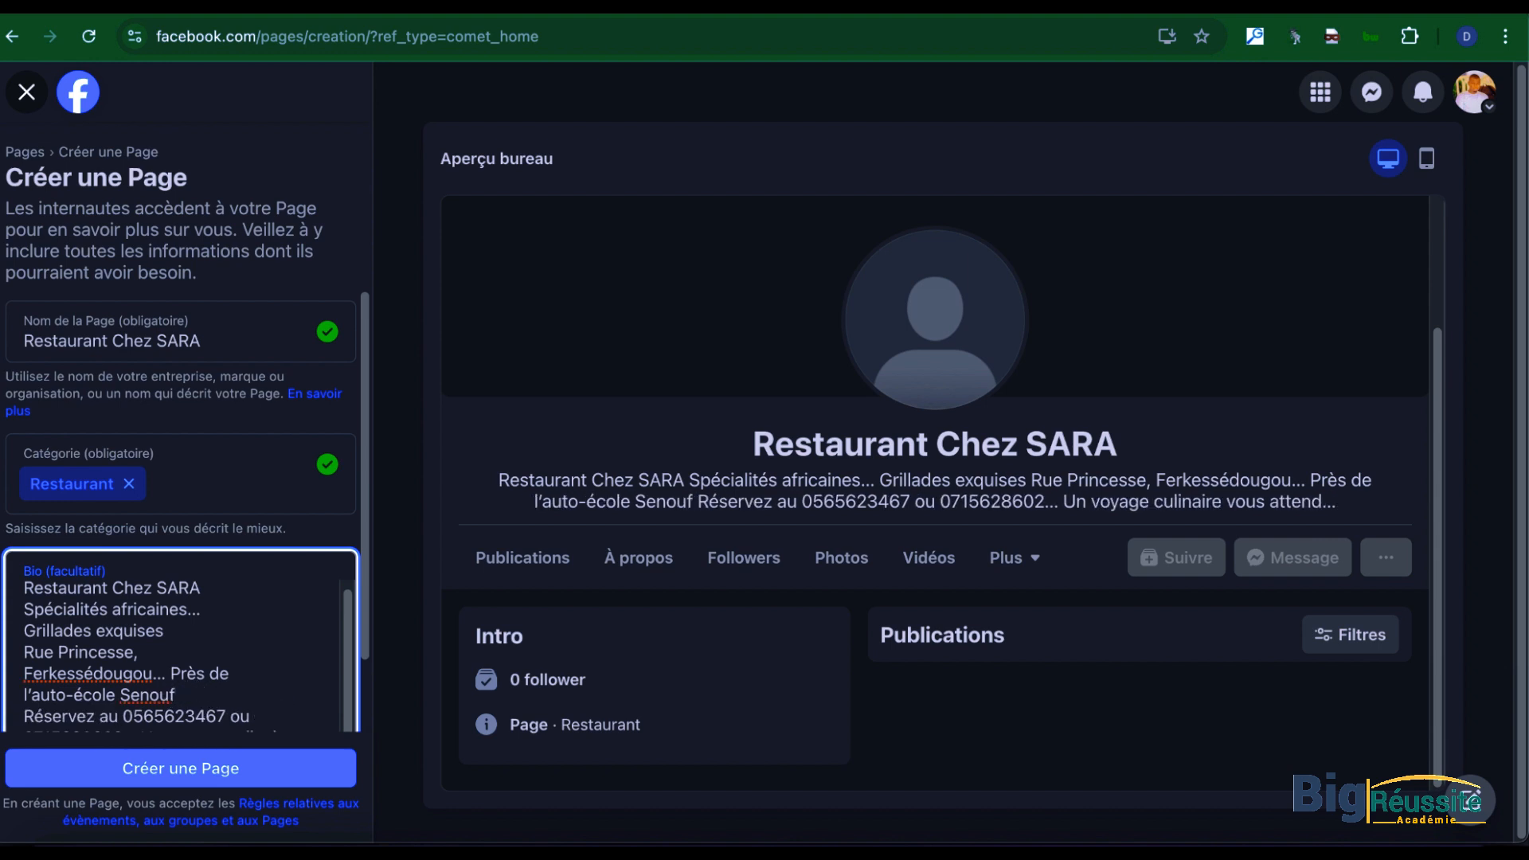
pyautogui.write('o')
# Step: Remove the dots after the second phone number, put "Un voyage culinaire vous attend..." on its own line, and create the Page
pyautogui.scroll(-3, 274, 705)
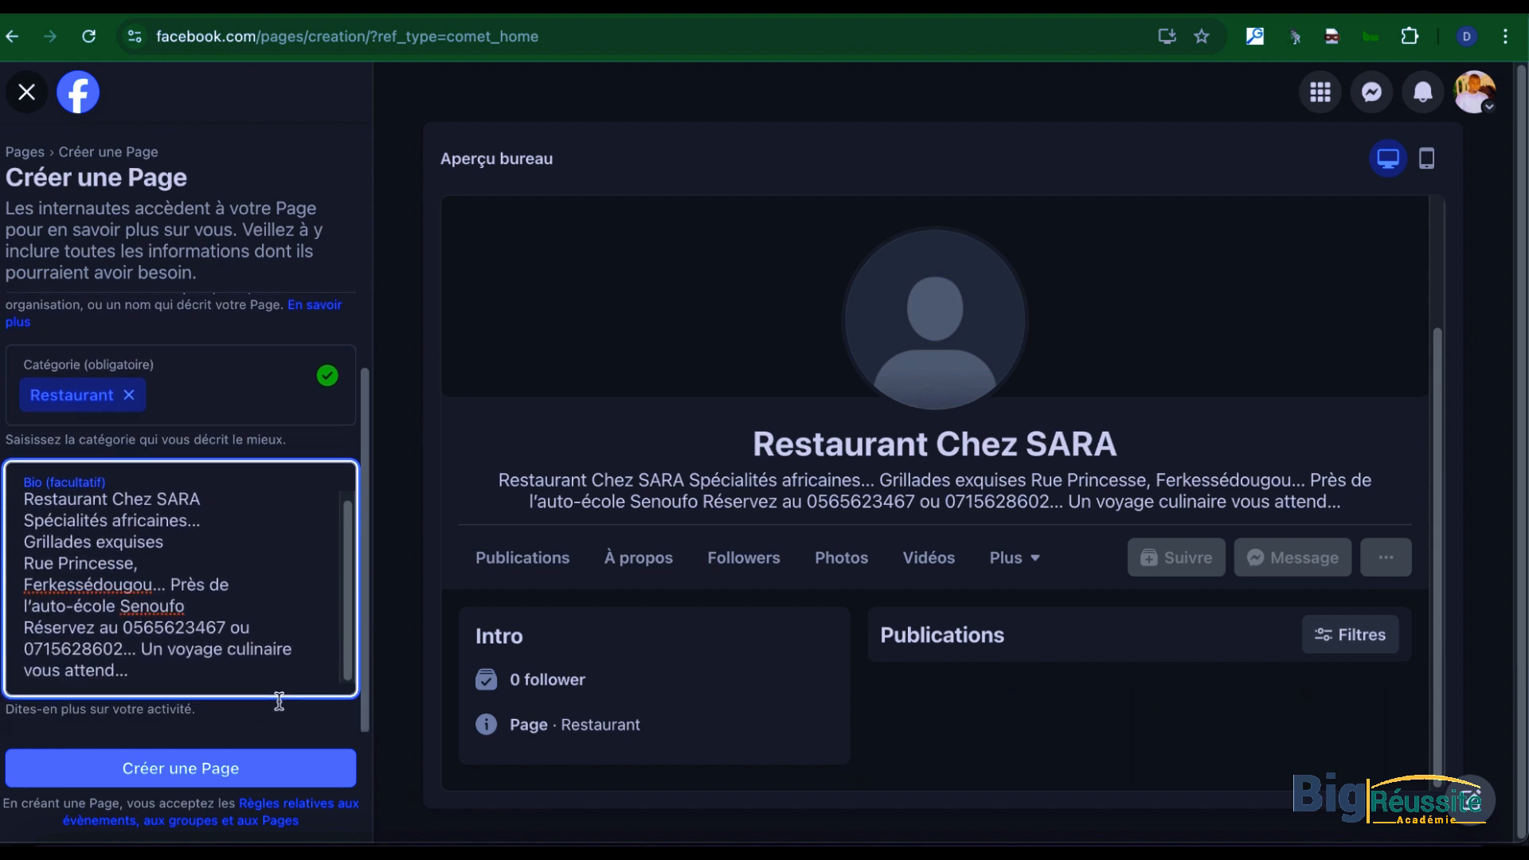
pyautogui.press('BackSpace')
pyautogui.press('BackSpace')
pyautogui.press('BackSpace')
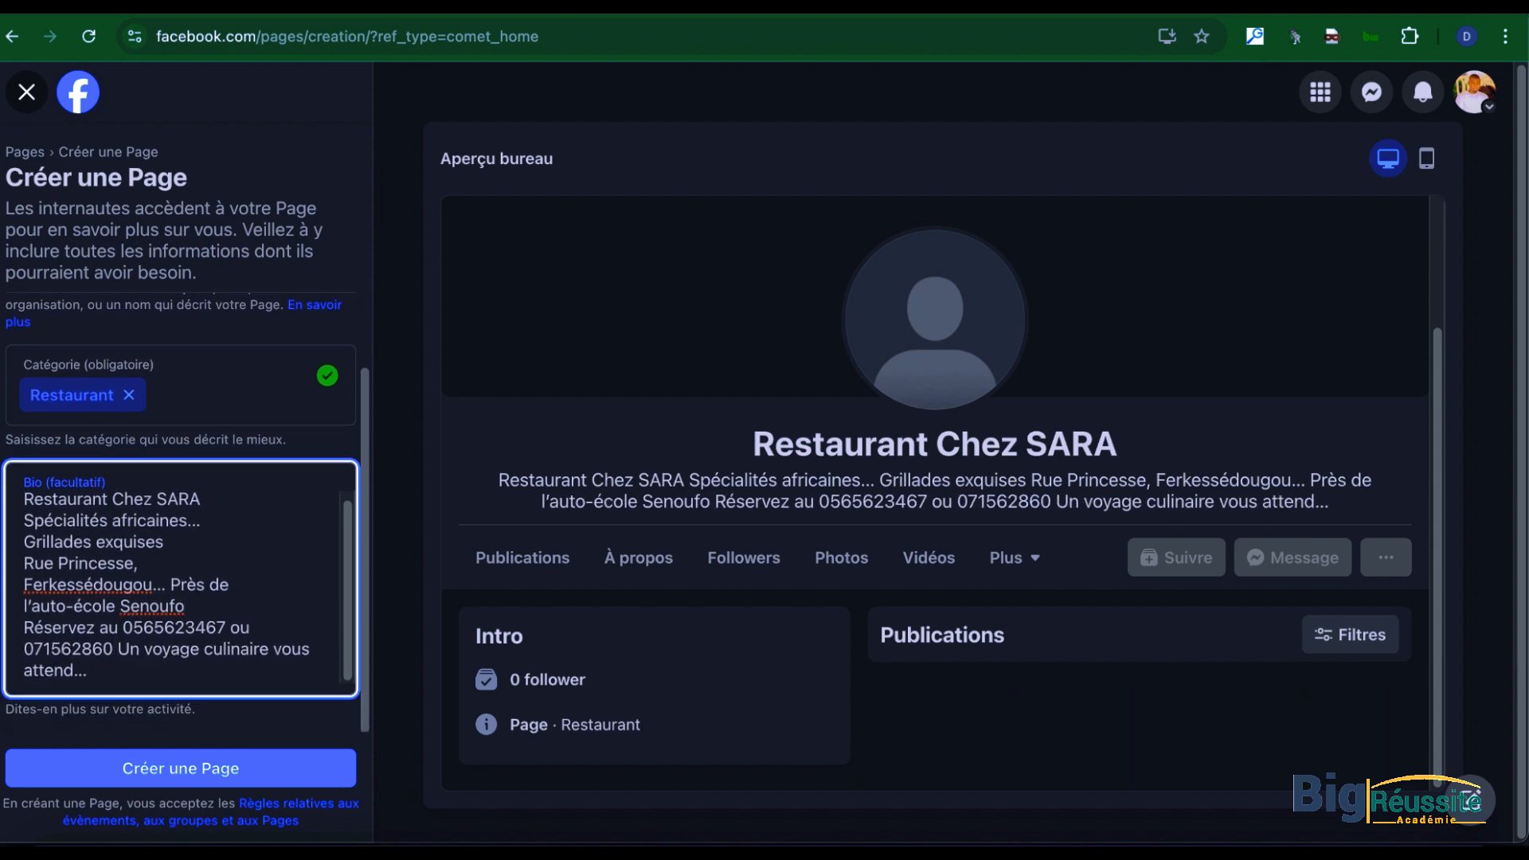
pyautogui.press('BackSpace')
pyautogui.write('2')
pyautogui.click(128, 645)
pyautogui.press('Return')
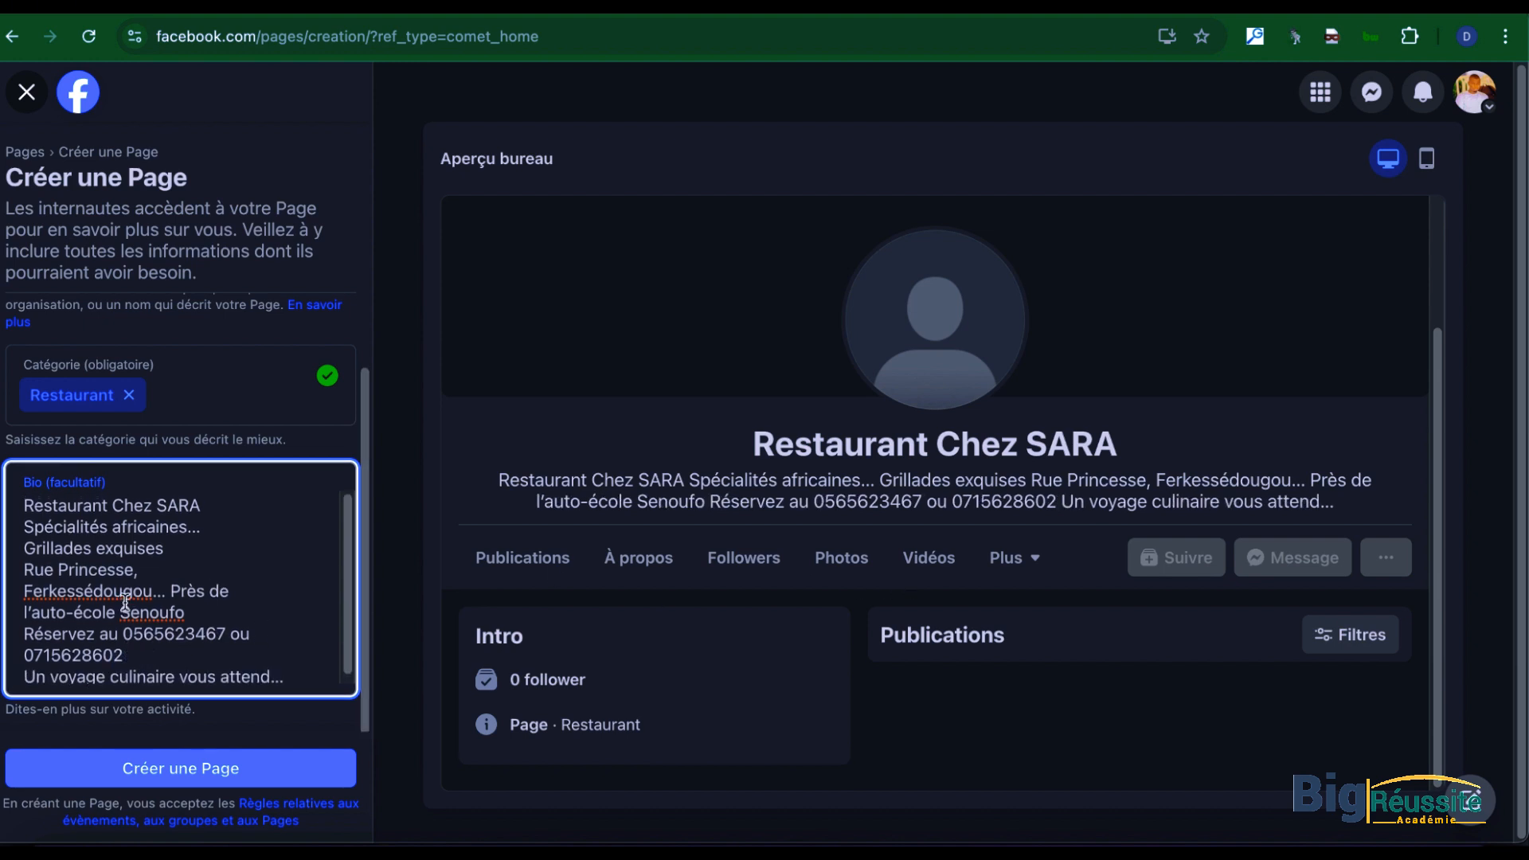
pyautogui.scroll(-1, 144, 611)
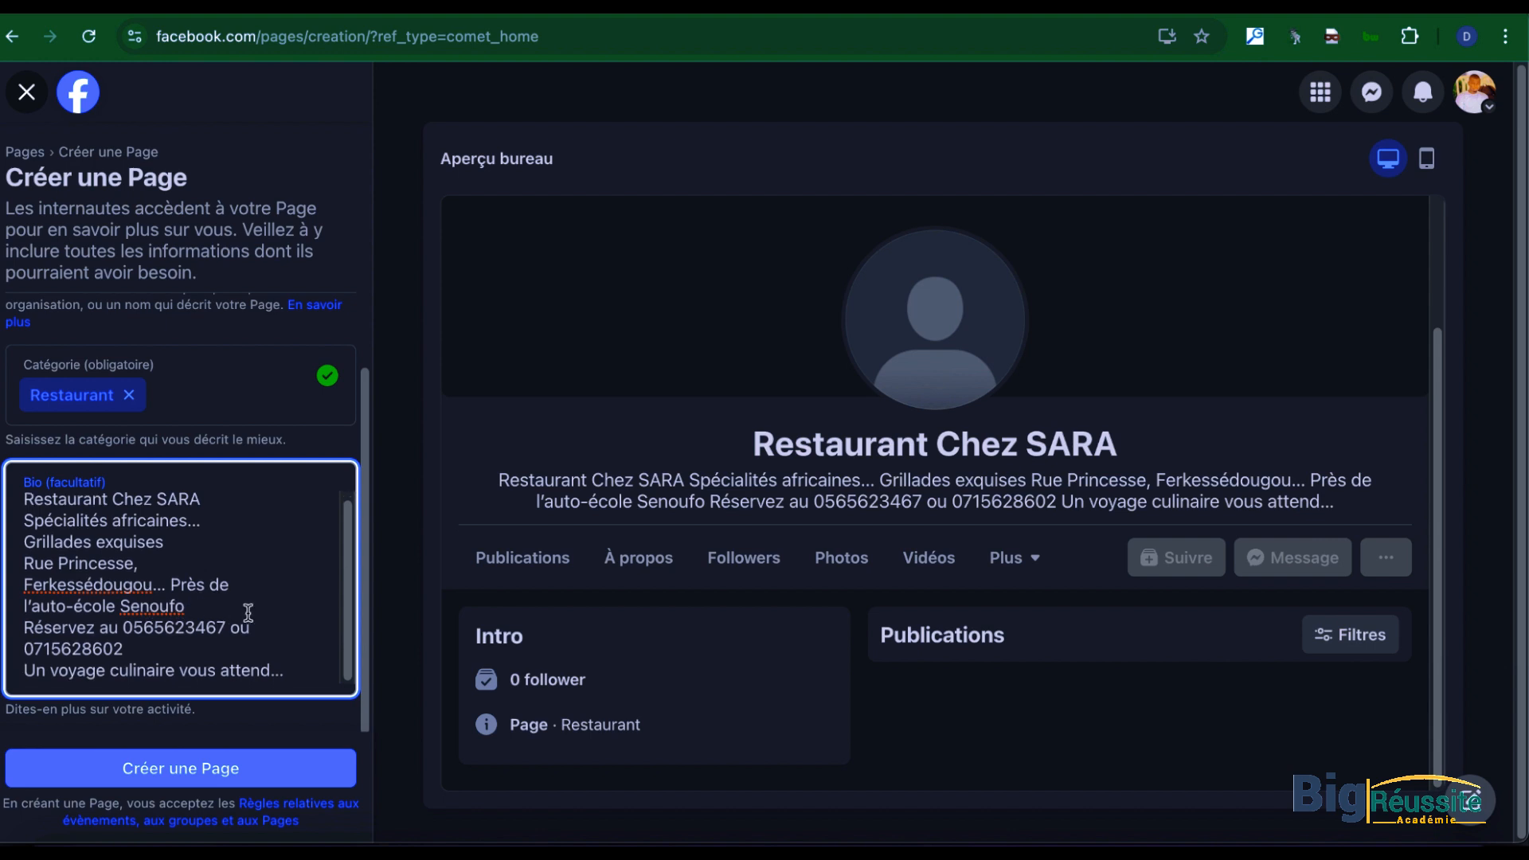
pyautogui.click(199, 777)
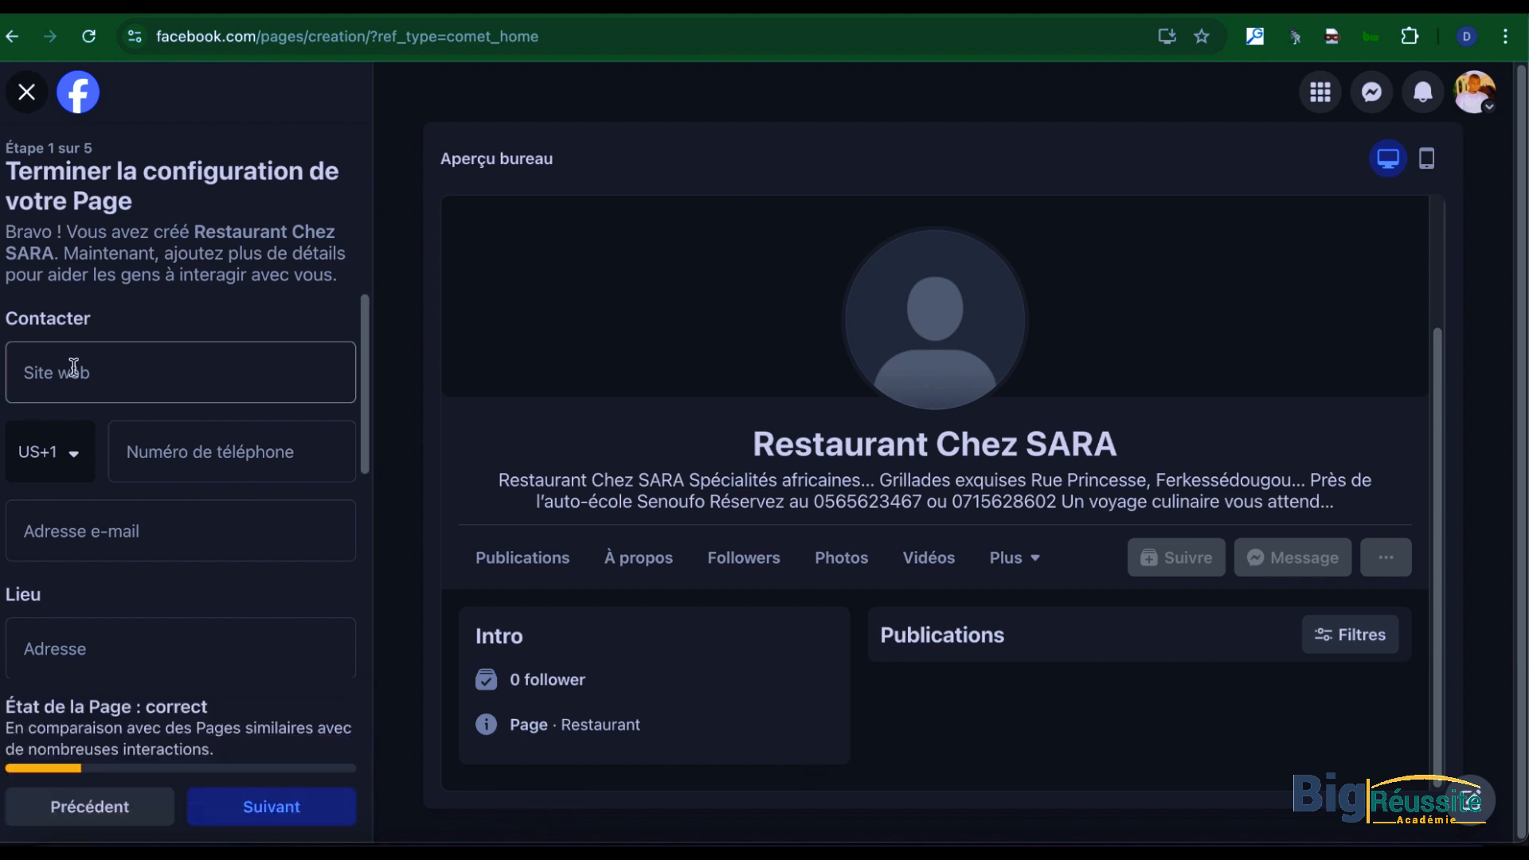
pyautogui.click(61, 463)
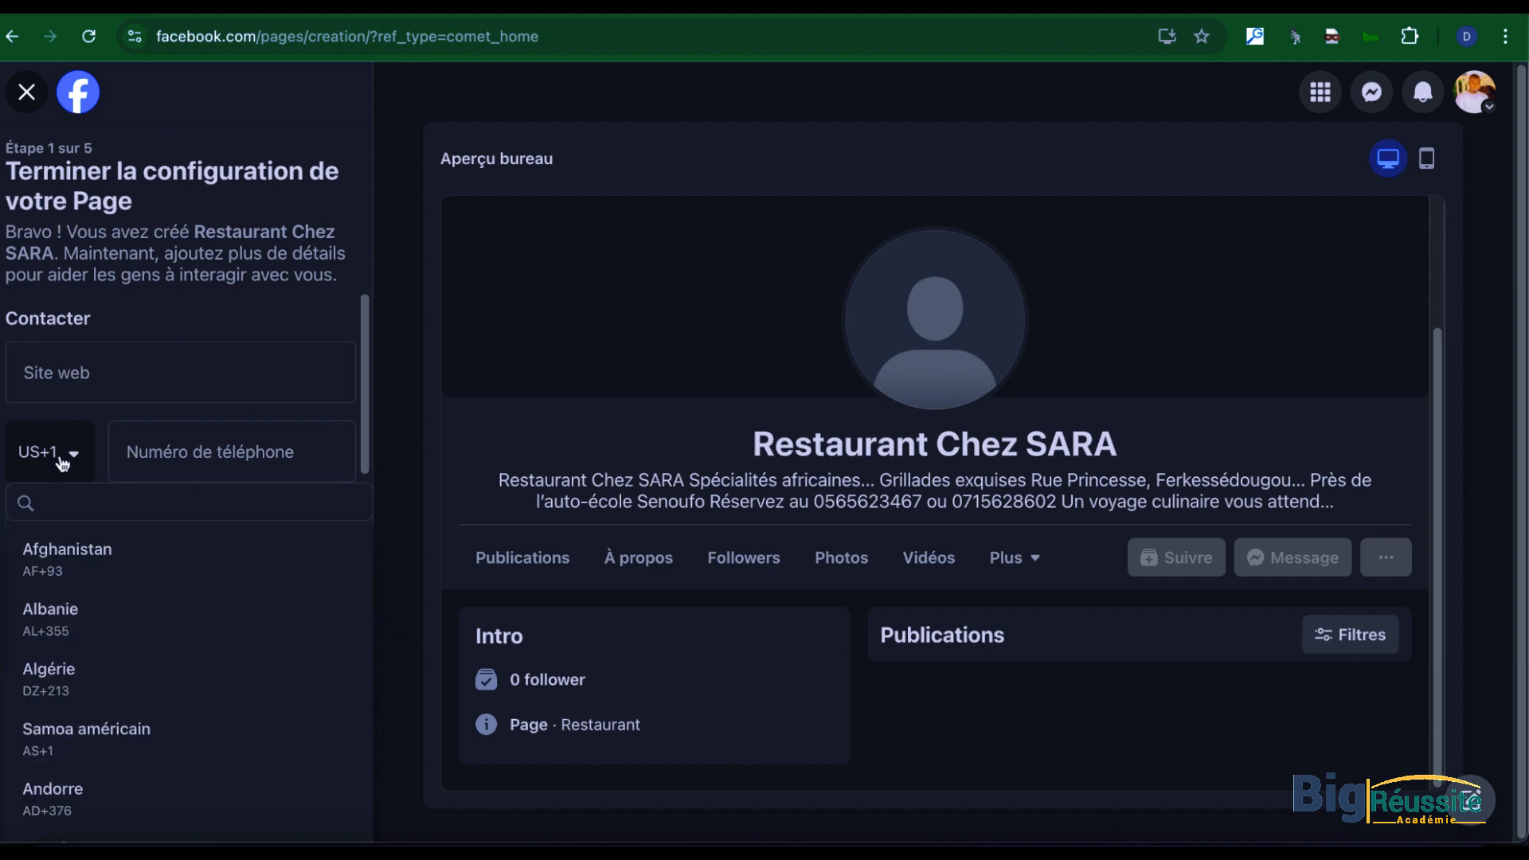
pyautogui.press('c')
pyautogui.press('o')
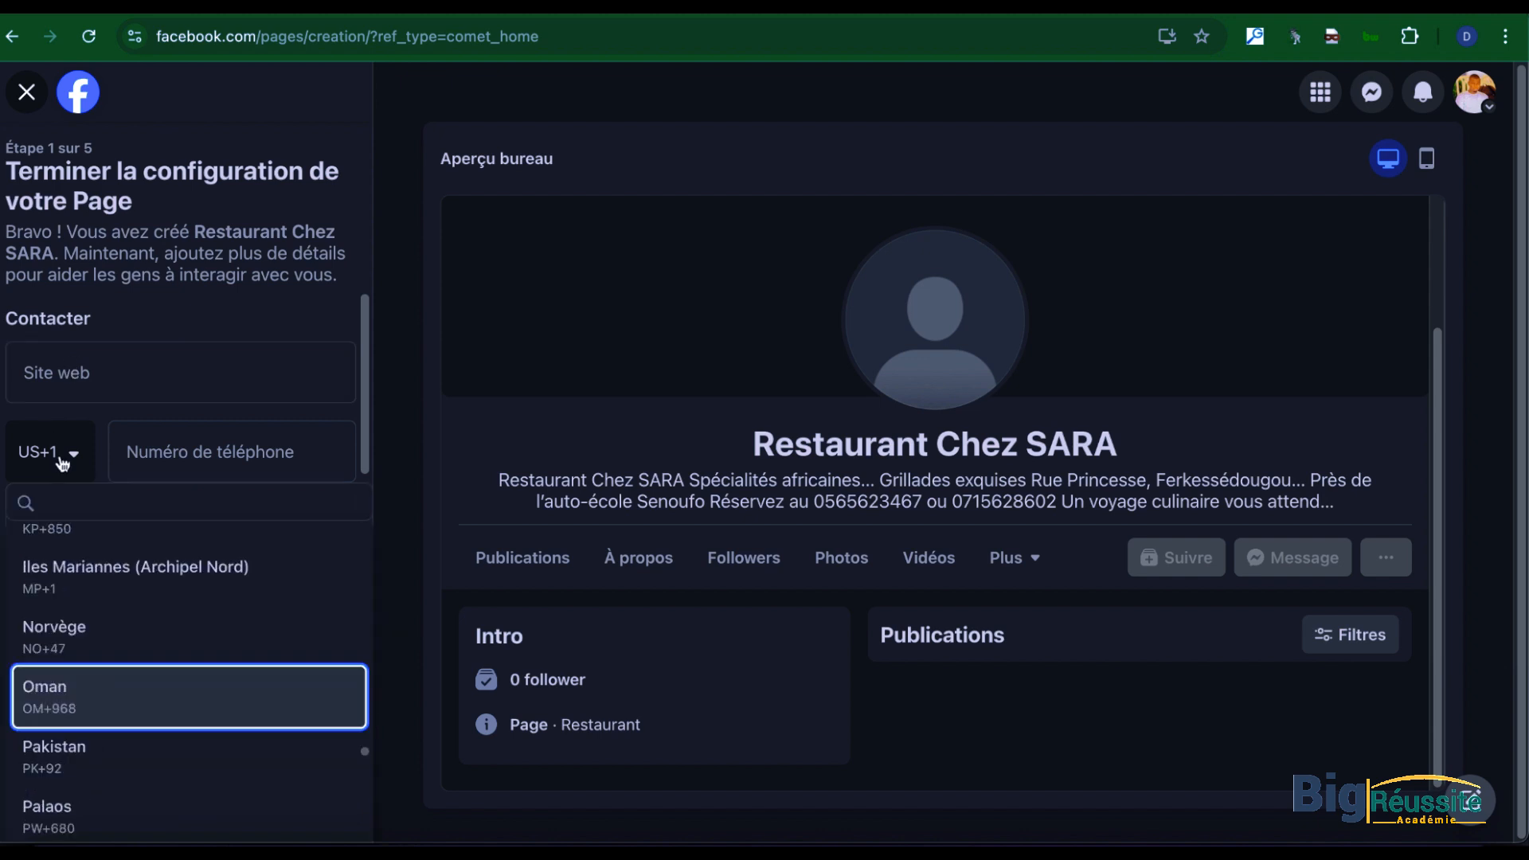
pyautogui.press('c')
pyautogui.press('o')
pyautogui.press('o')
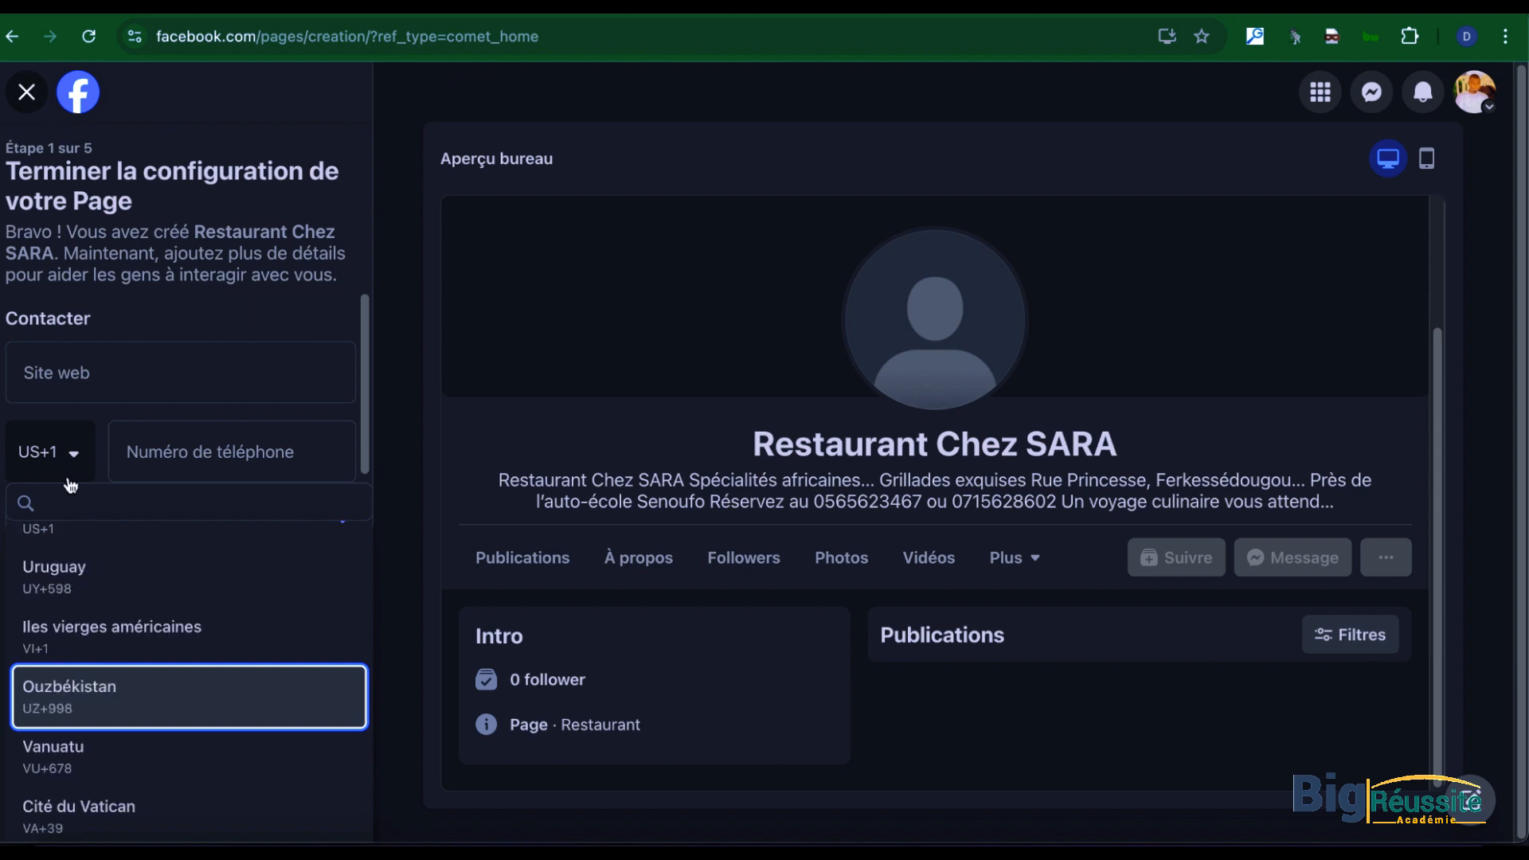
pyautogui.click(62, 495)
pyautogui.write('cùo')
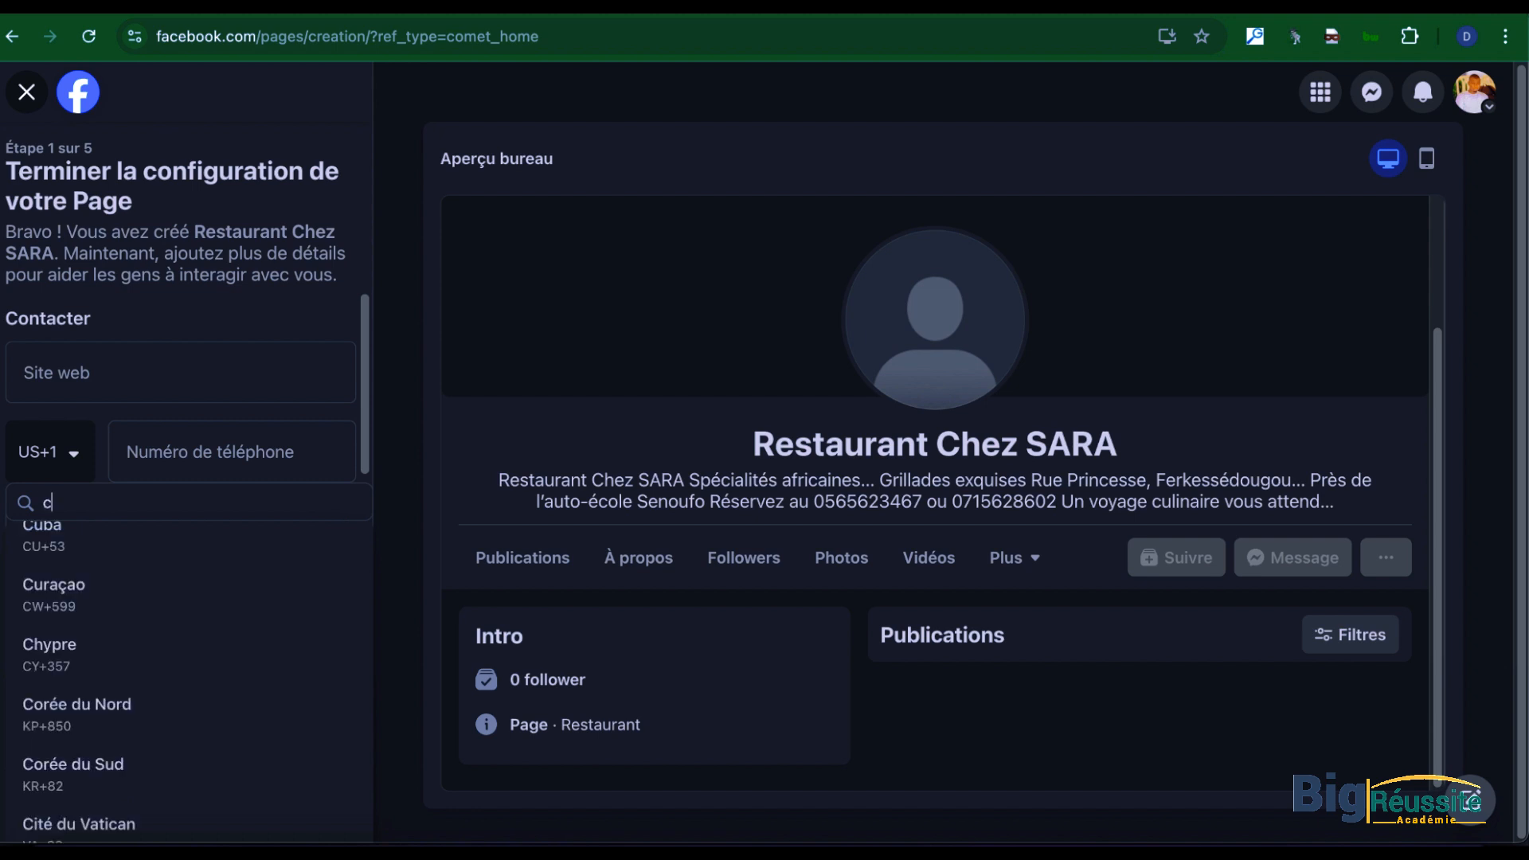
pyautogui.press('BackSpace')
pyautogui.press('BackSpace')
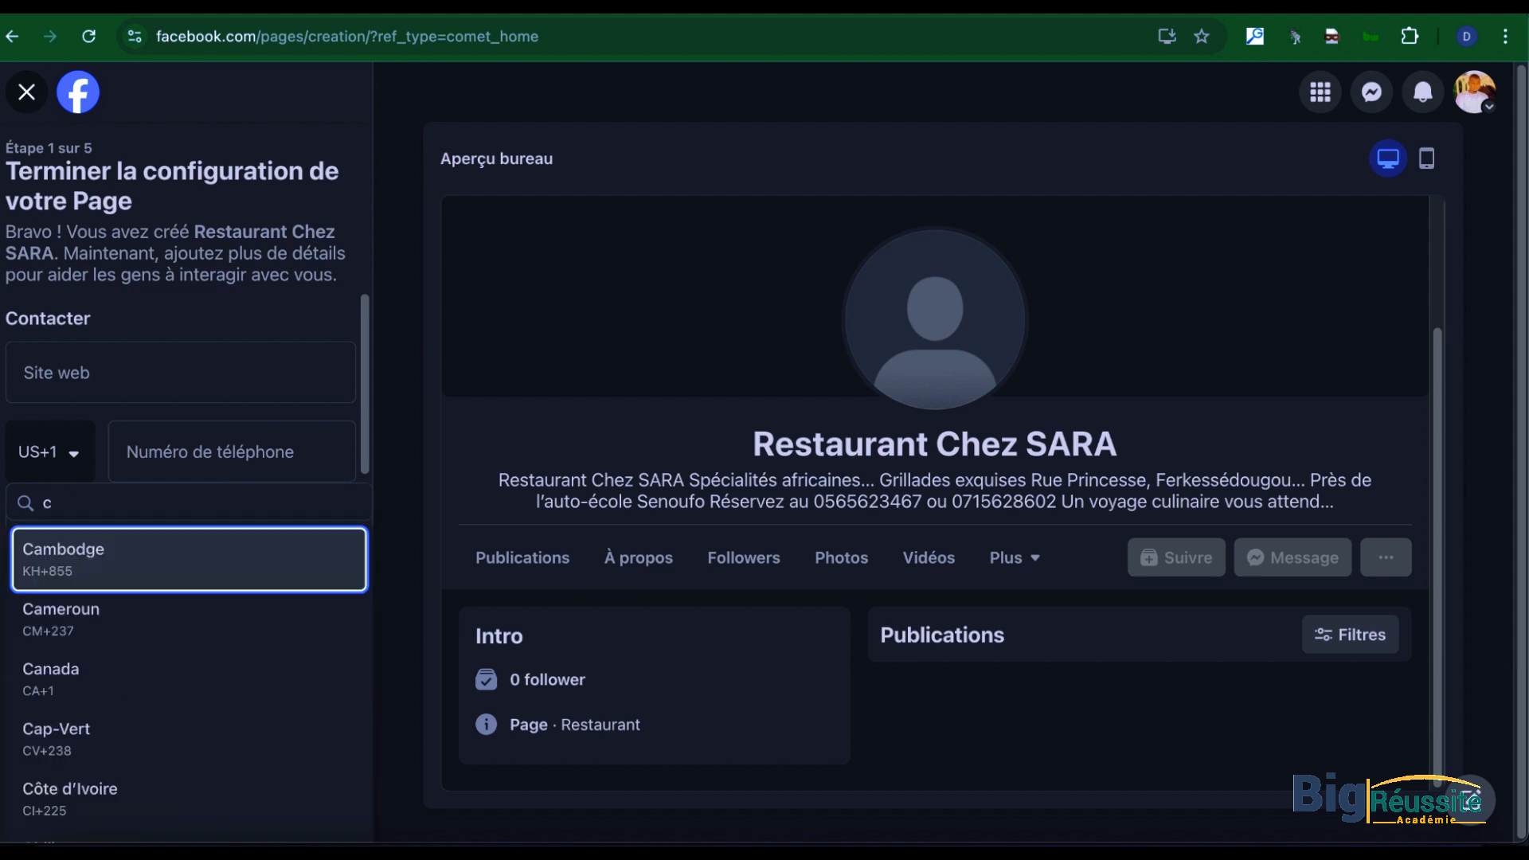
pyautogui.press('Down')
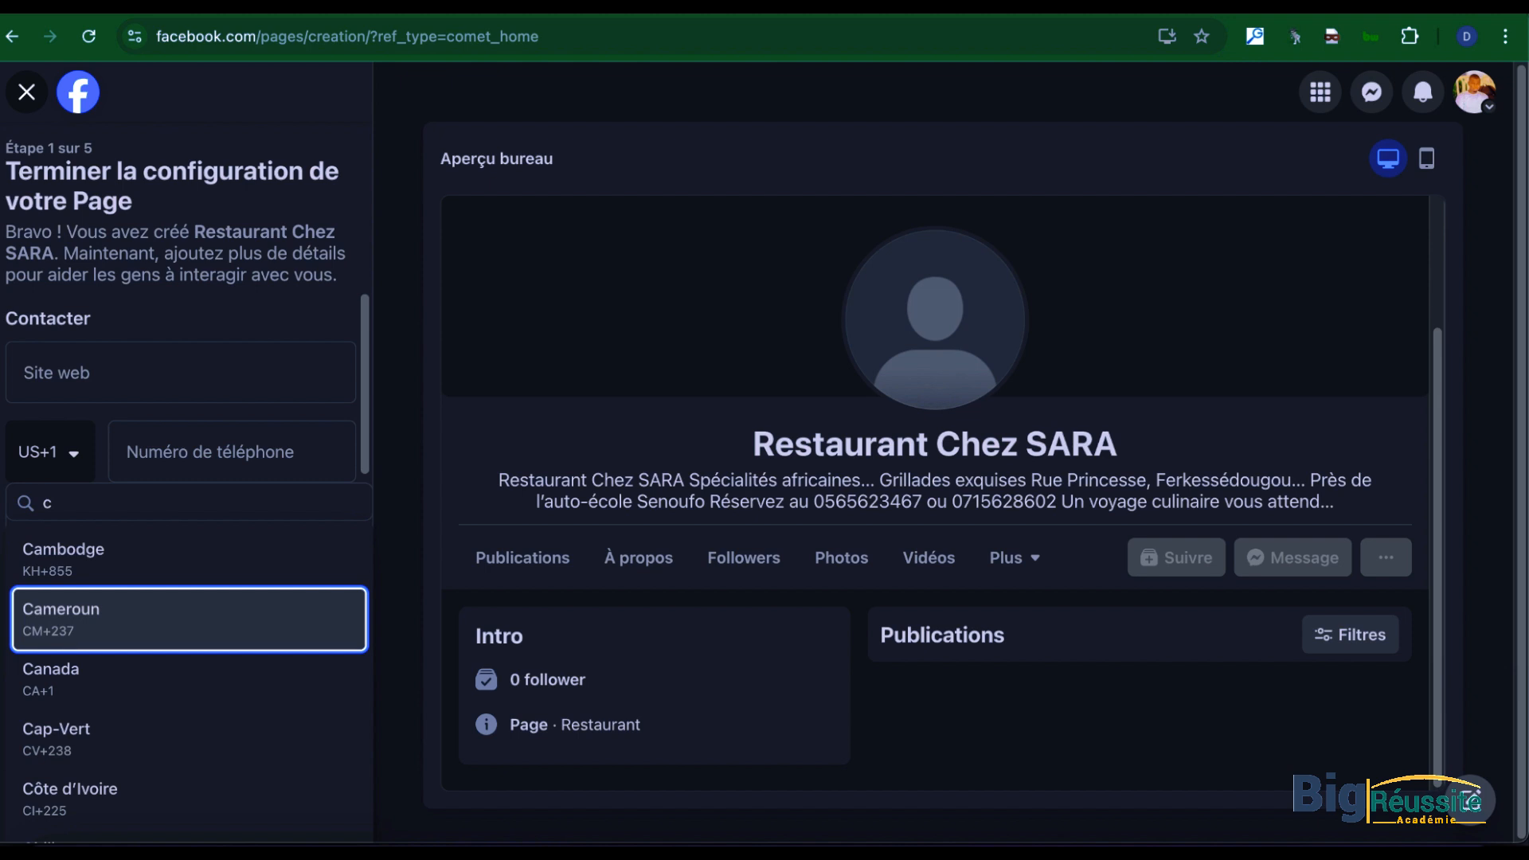
pyautogui.click(88, 507)
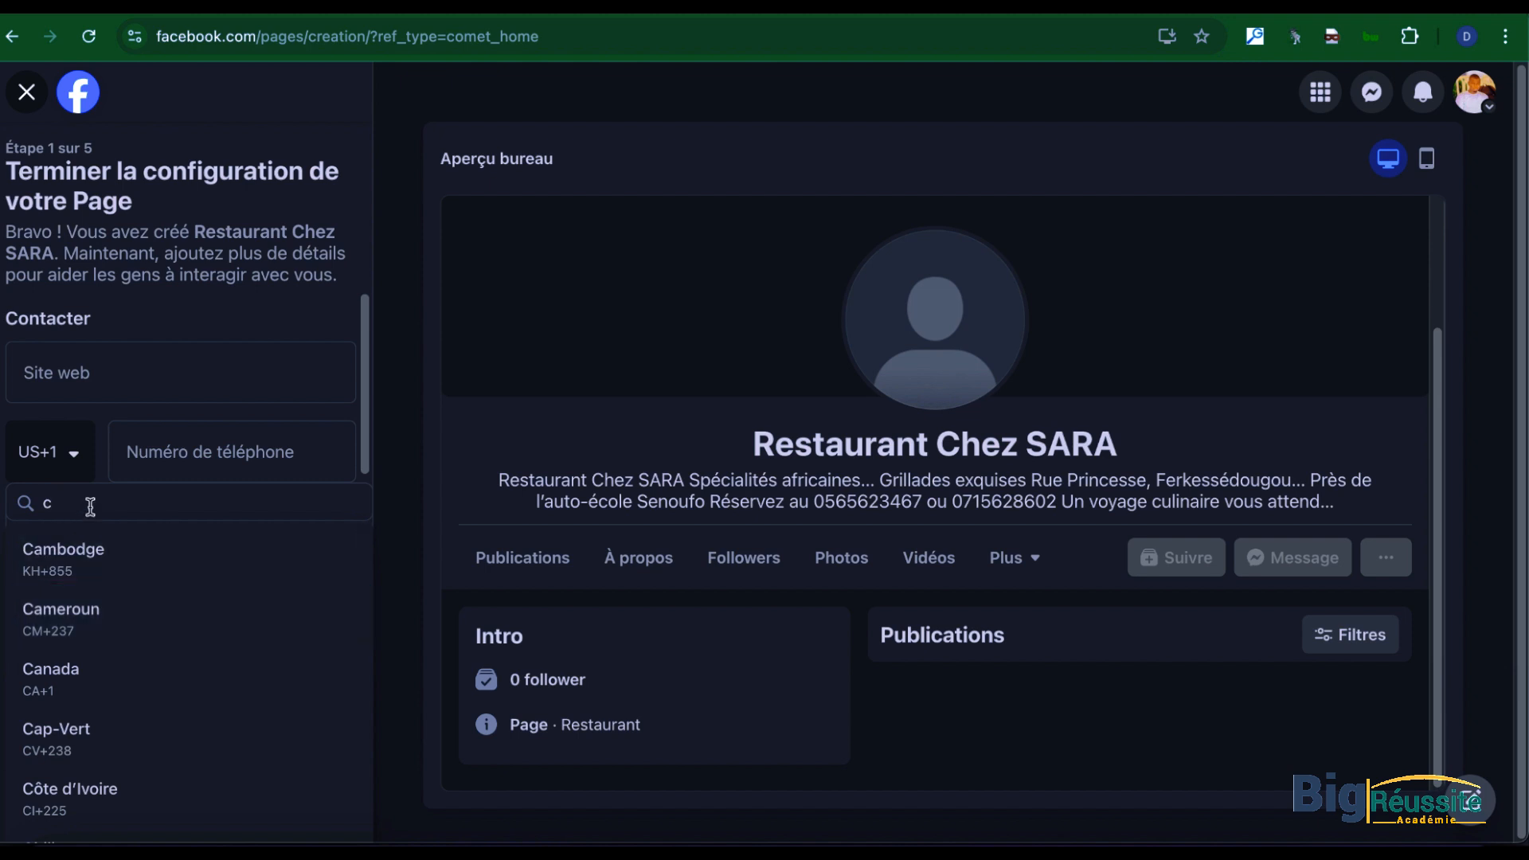
pyautogui.write('ô')
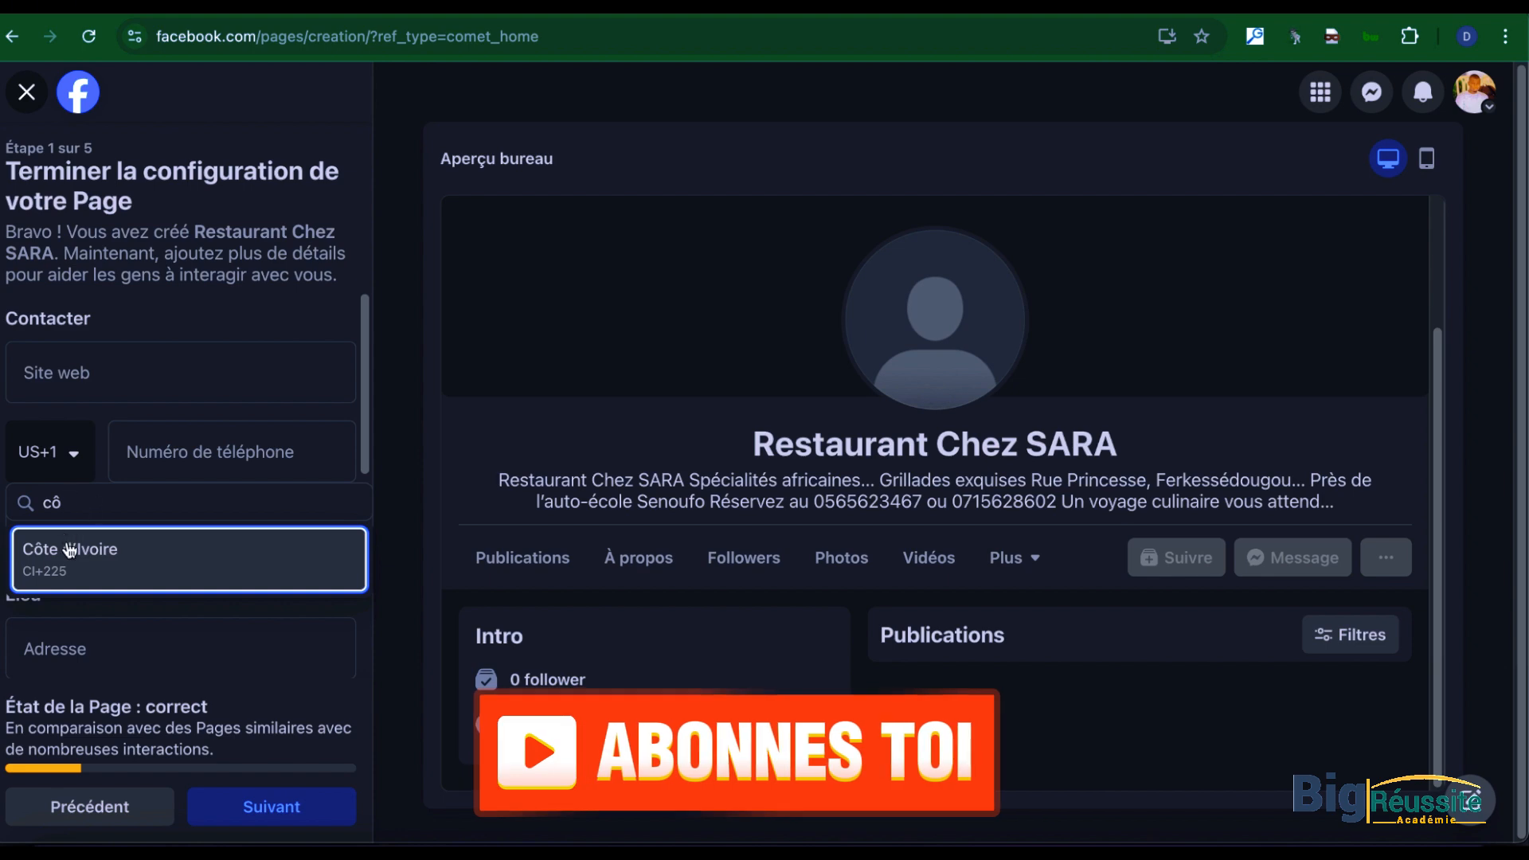
pyautogui.click(69, 548)
pyautogui.click(127, 454)
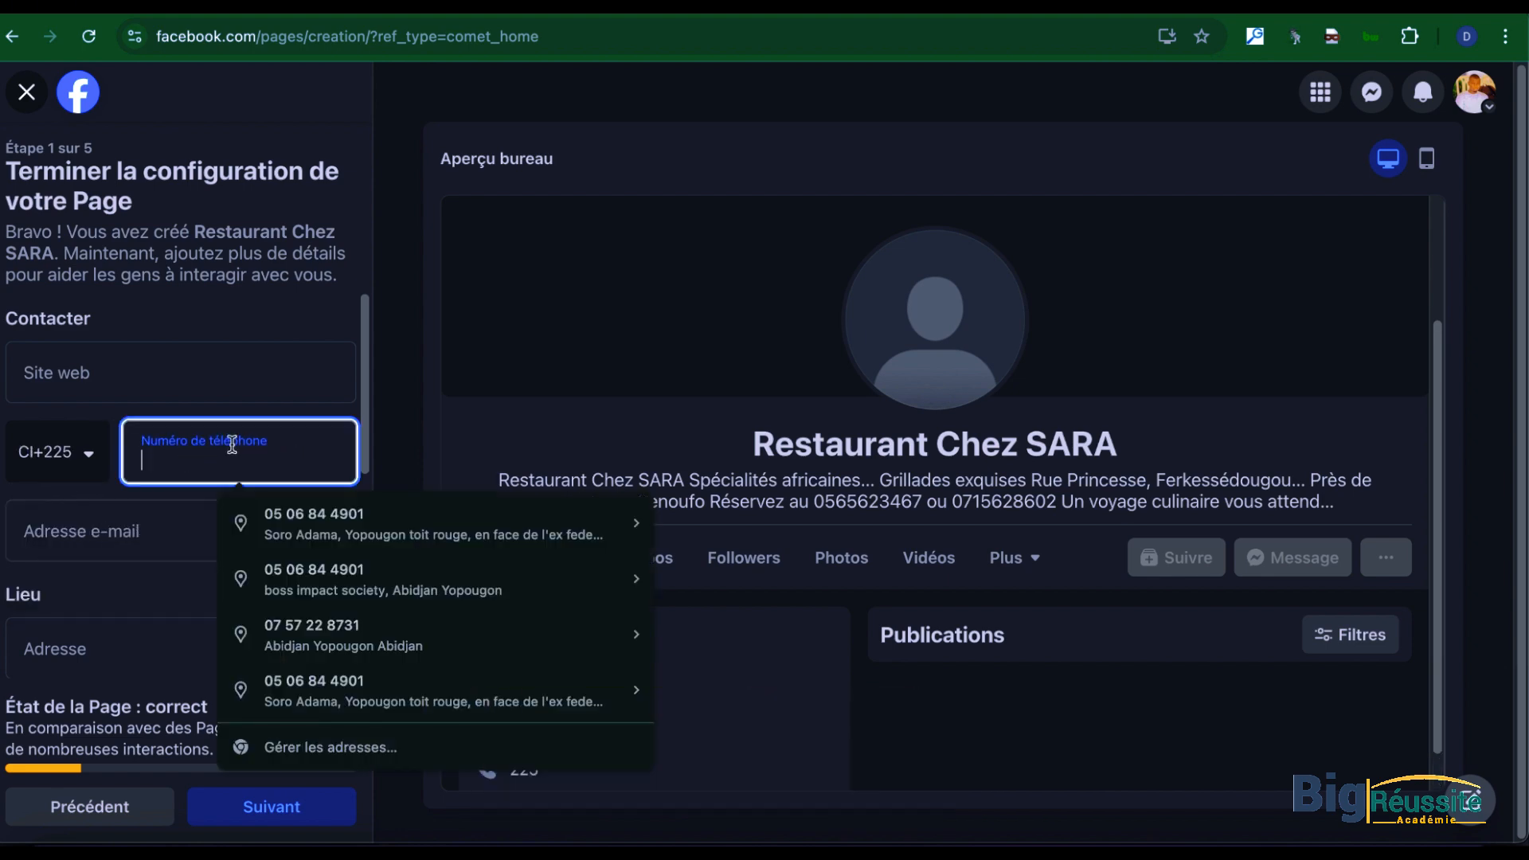
pyautogui.hotkey('ctrl', 'Up')
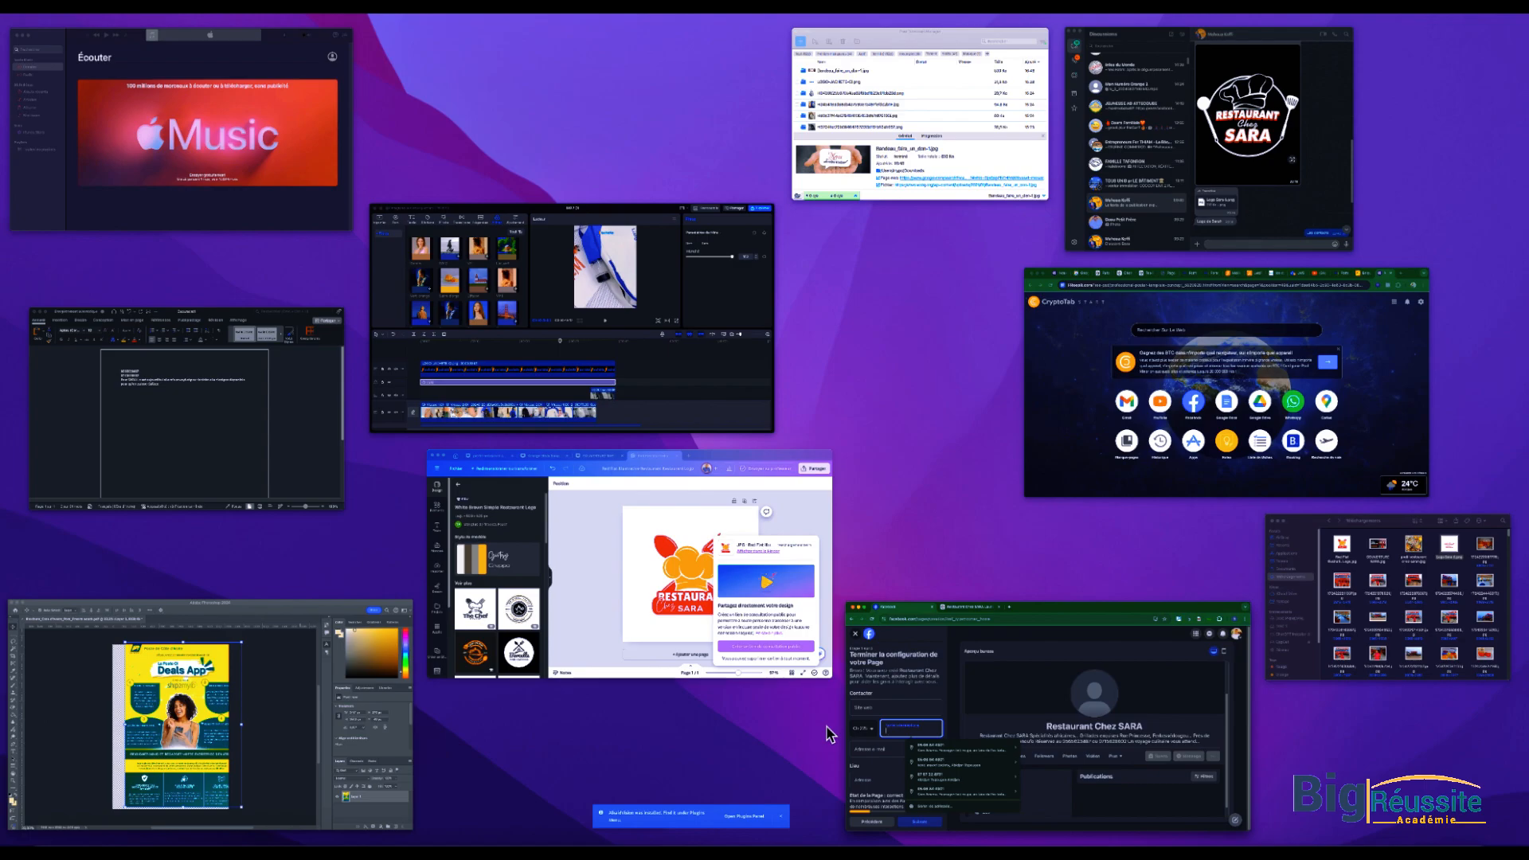
pyautogui.click(174, 409)
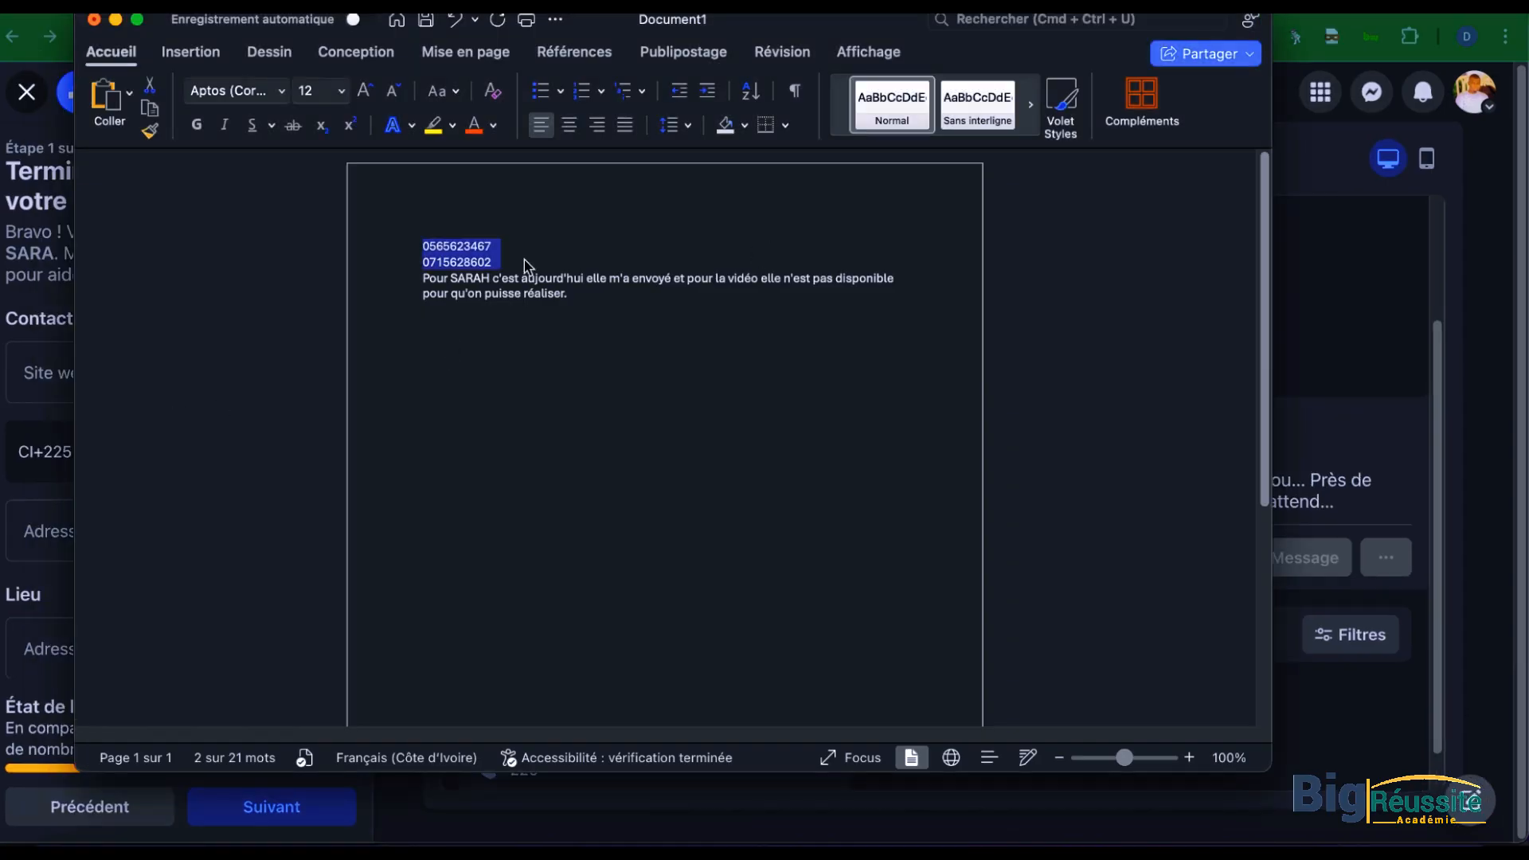
pyautogui.click(499, 247)
pyautogui.moveTo(504, 255); pyautogui.dragTo(419, 263)
pyautogui.hotkey('ctrl', 'Up')
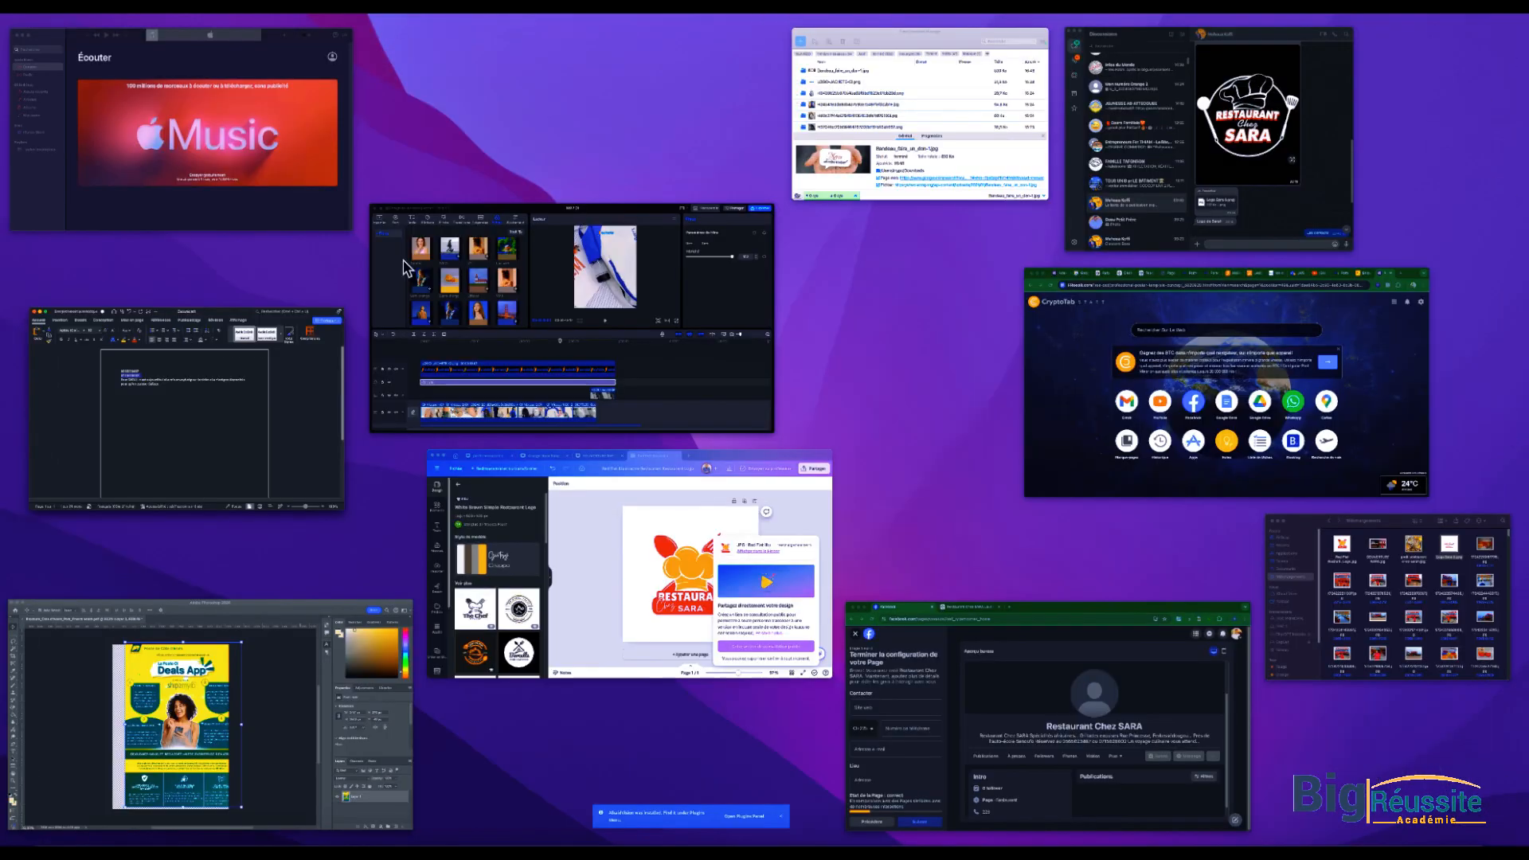
pyautogui.click(993, 682)
pyautogui.press('super+v')
# Step: Leave the e-mail blank and enter the restaurant's street address in the Page's location details
pyautogui.click(103, 527)
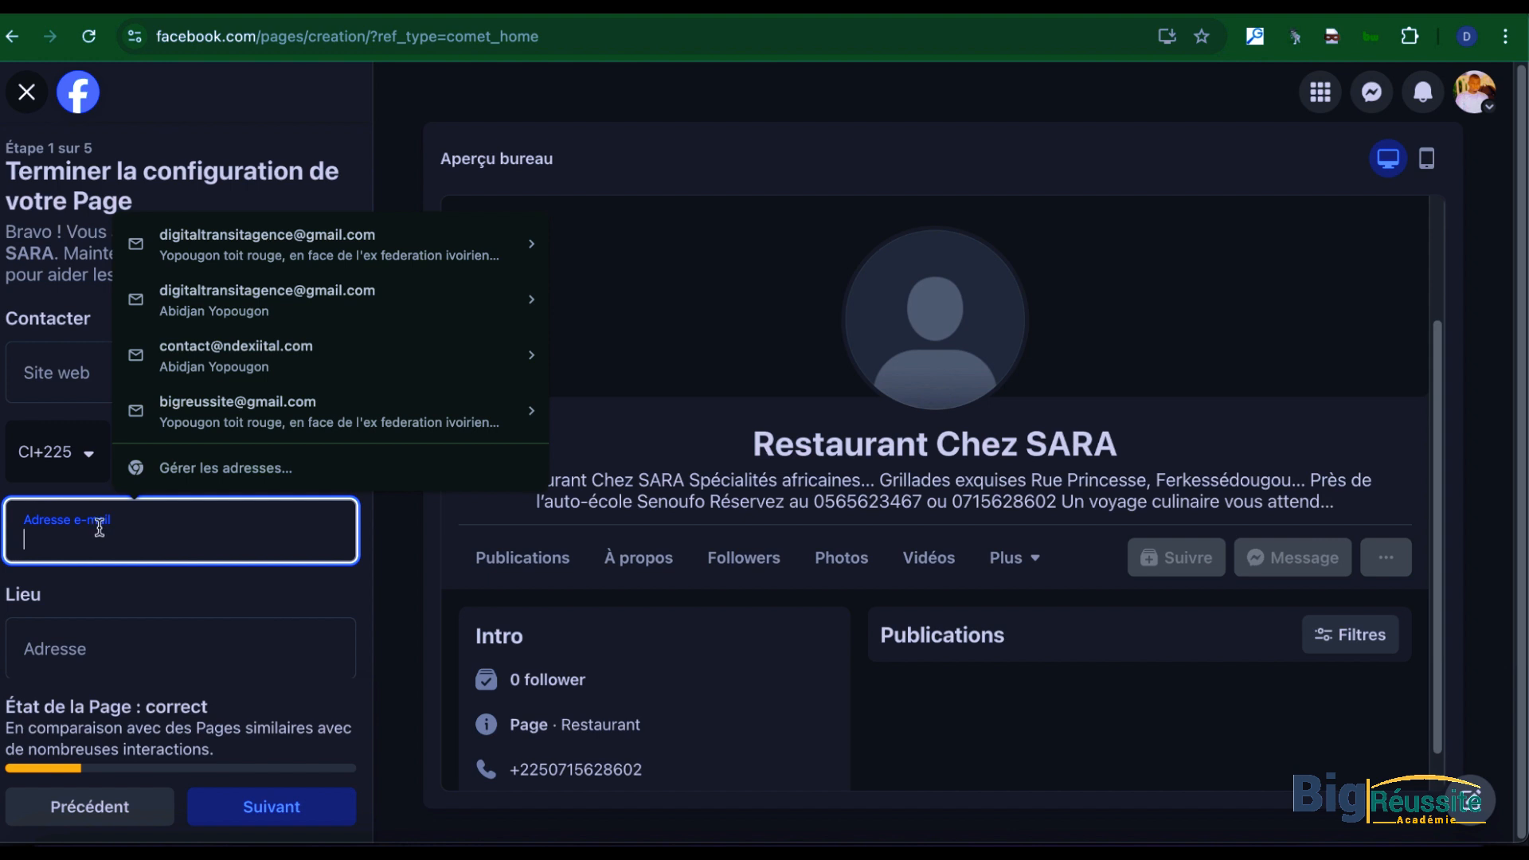
pyautogui.click(91, 657)
pyautogui.scroll(-2, 36, 644)
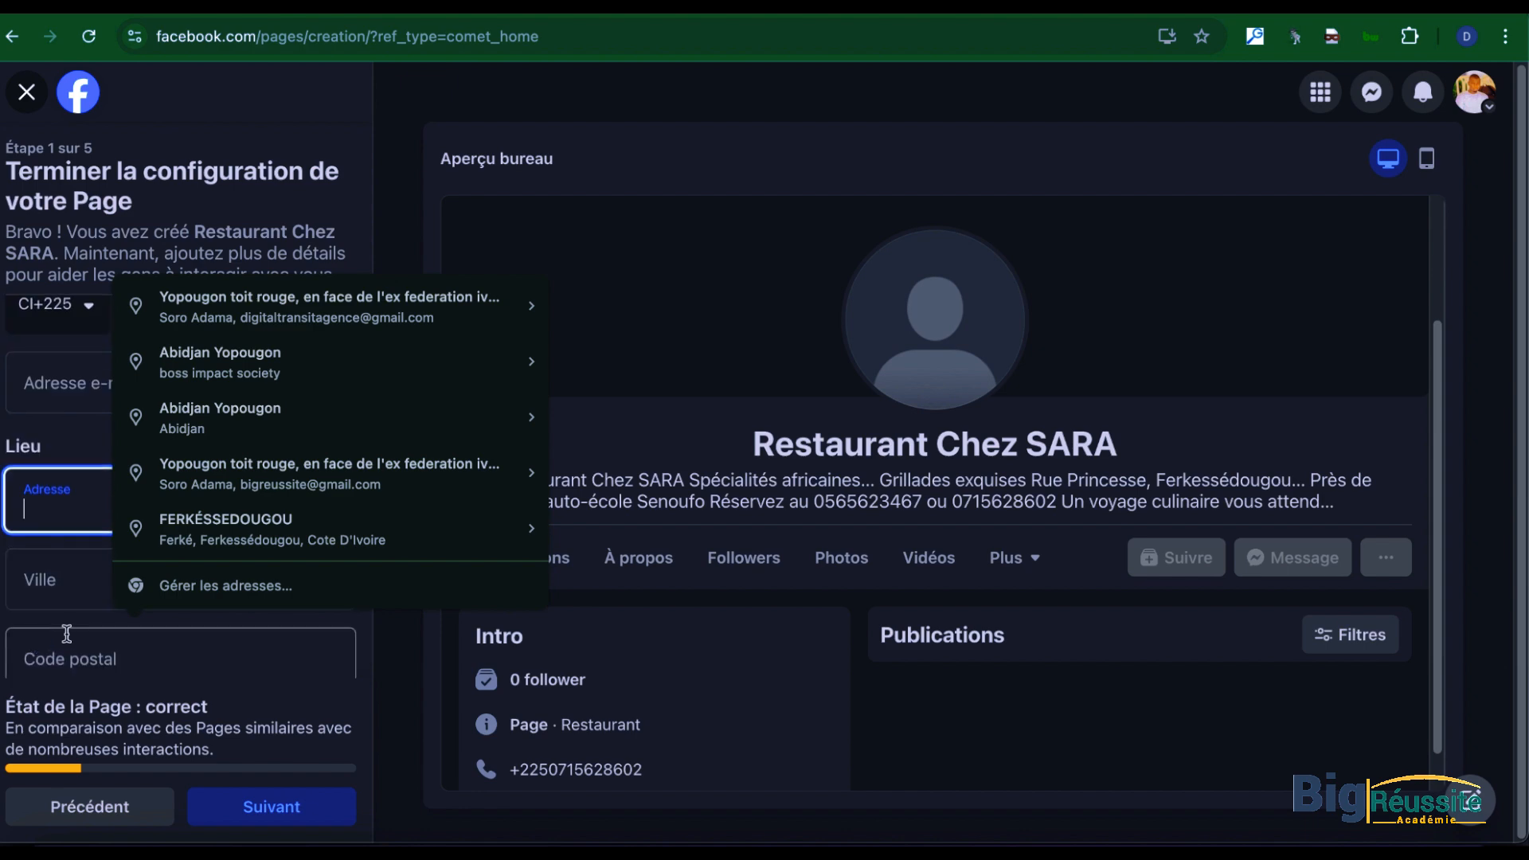
pyautogui.click(54, 513)
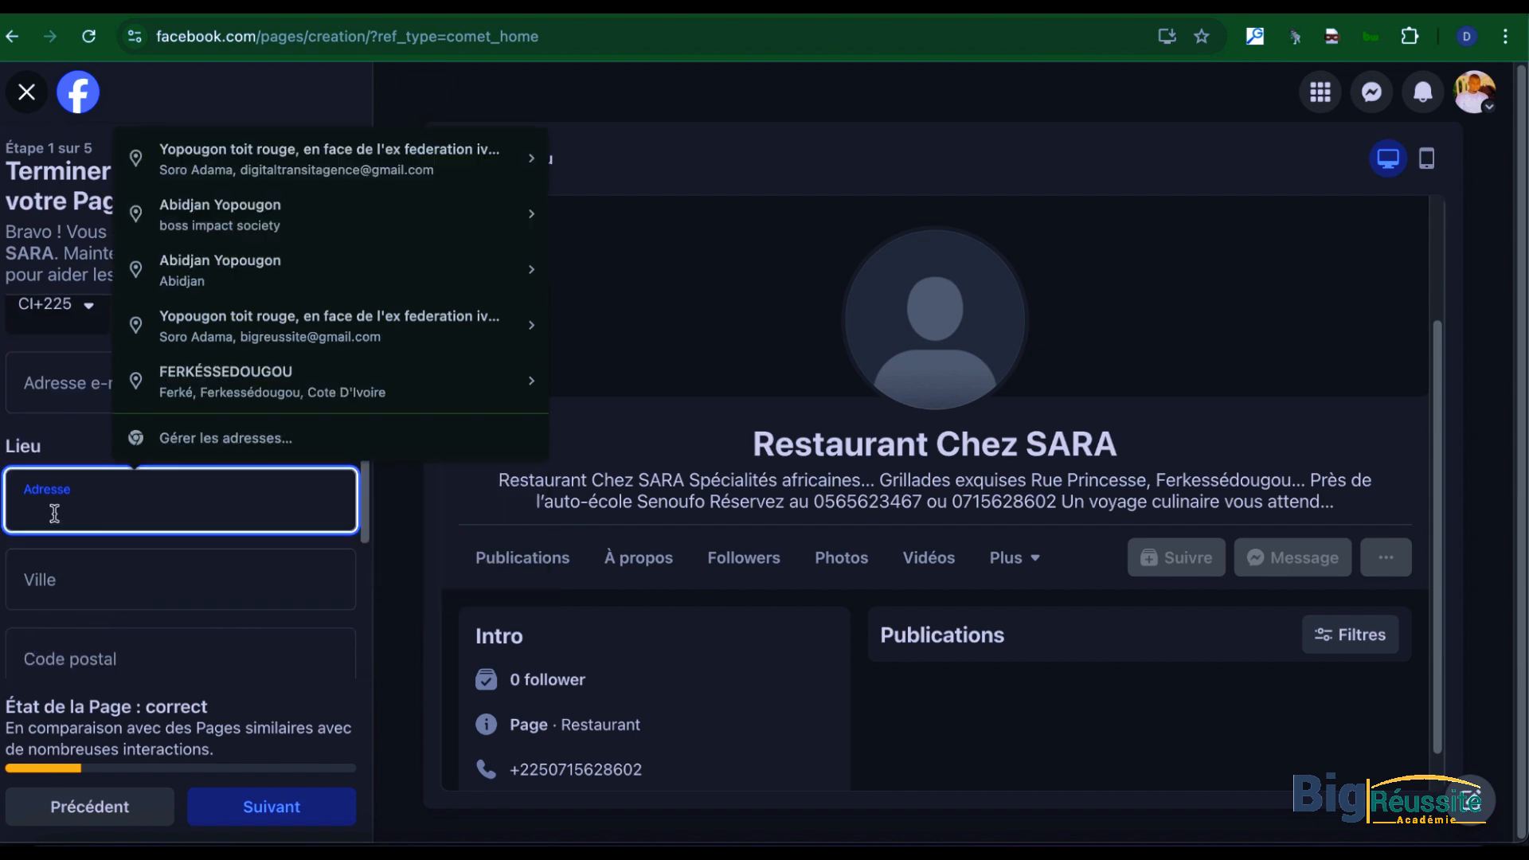
pyautogui.write('r')
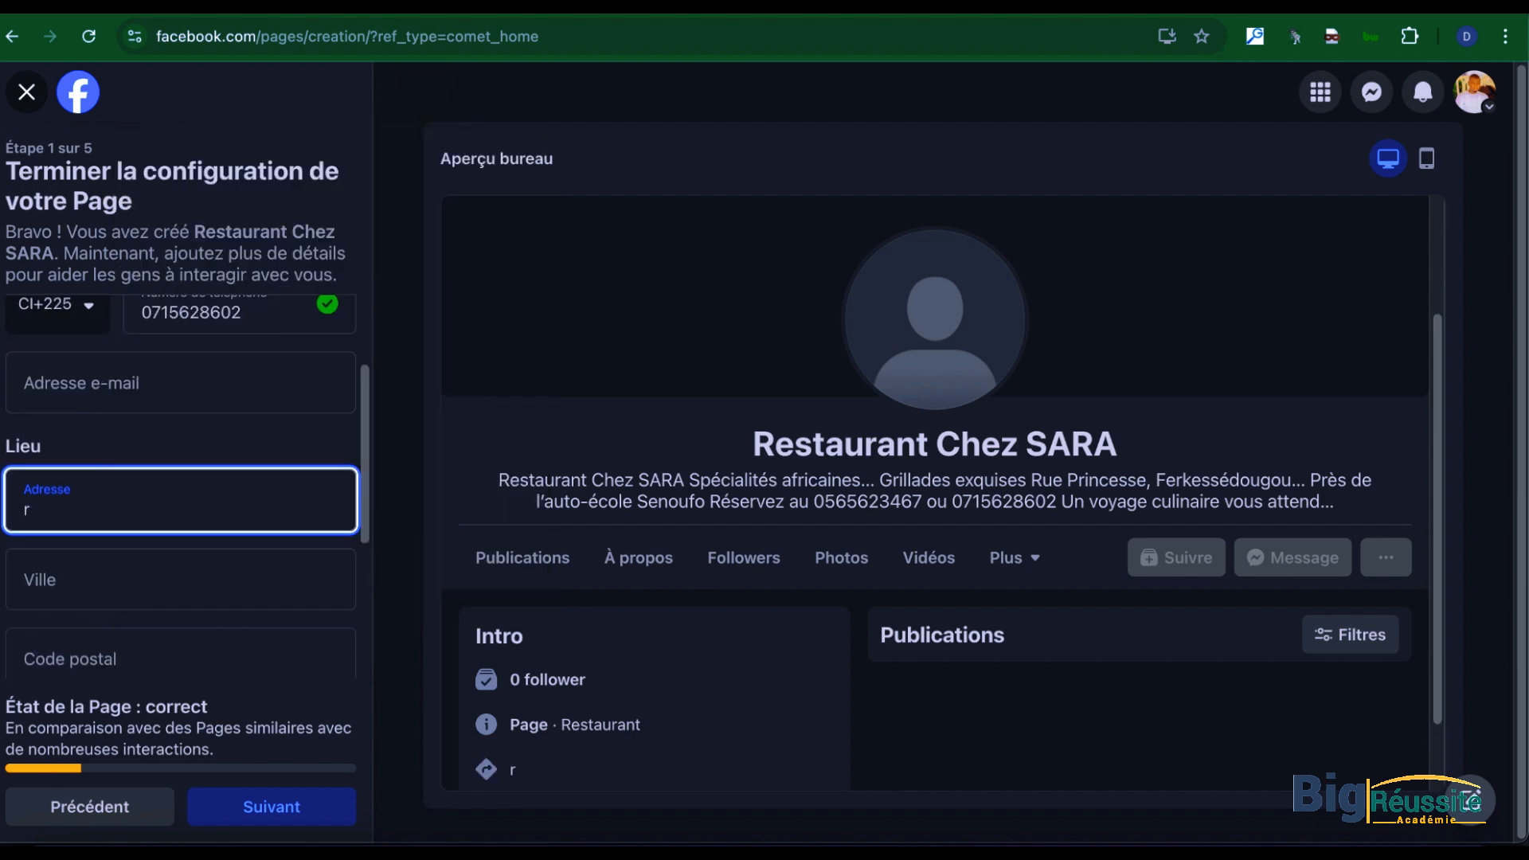
pyautogui.write('ue prisess')
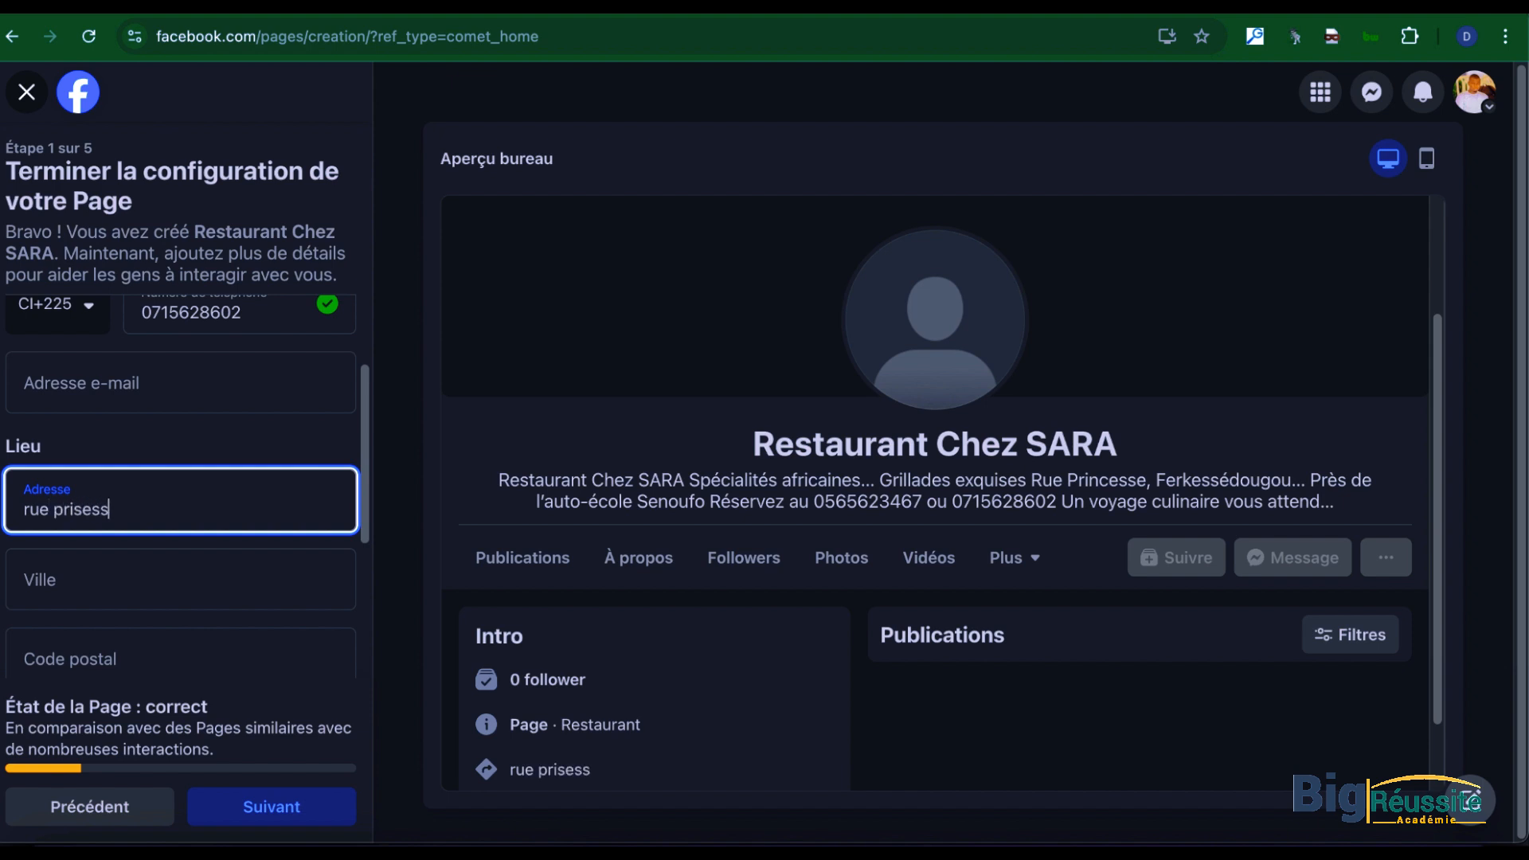
pyautogui.press('BackSpace')
pyautogui.press('BackSpace')
pyautogui.press('BackSpace')
pyautogui.press('BackSpace')
pyautogui.press('BackSpace')
pyautogui.press('BackSpace')
pyautogui.press('BackSpace')
pyautogui.press('BackSpace')
pyautogui.press('BackSpace')
pyautogui.press('BackSpace')
pyautogui.press('BackSpace')
pyautogui.write('Ruse')
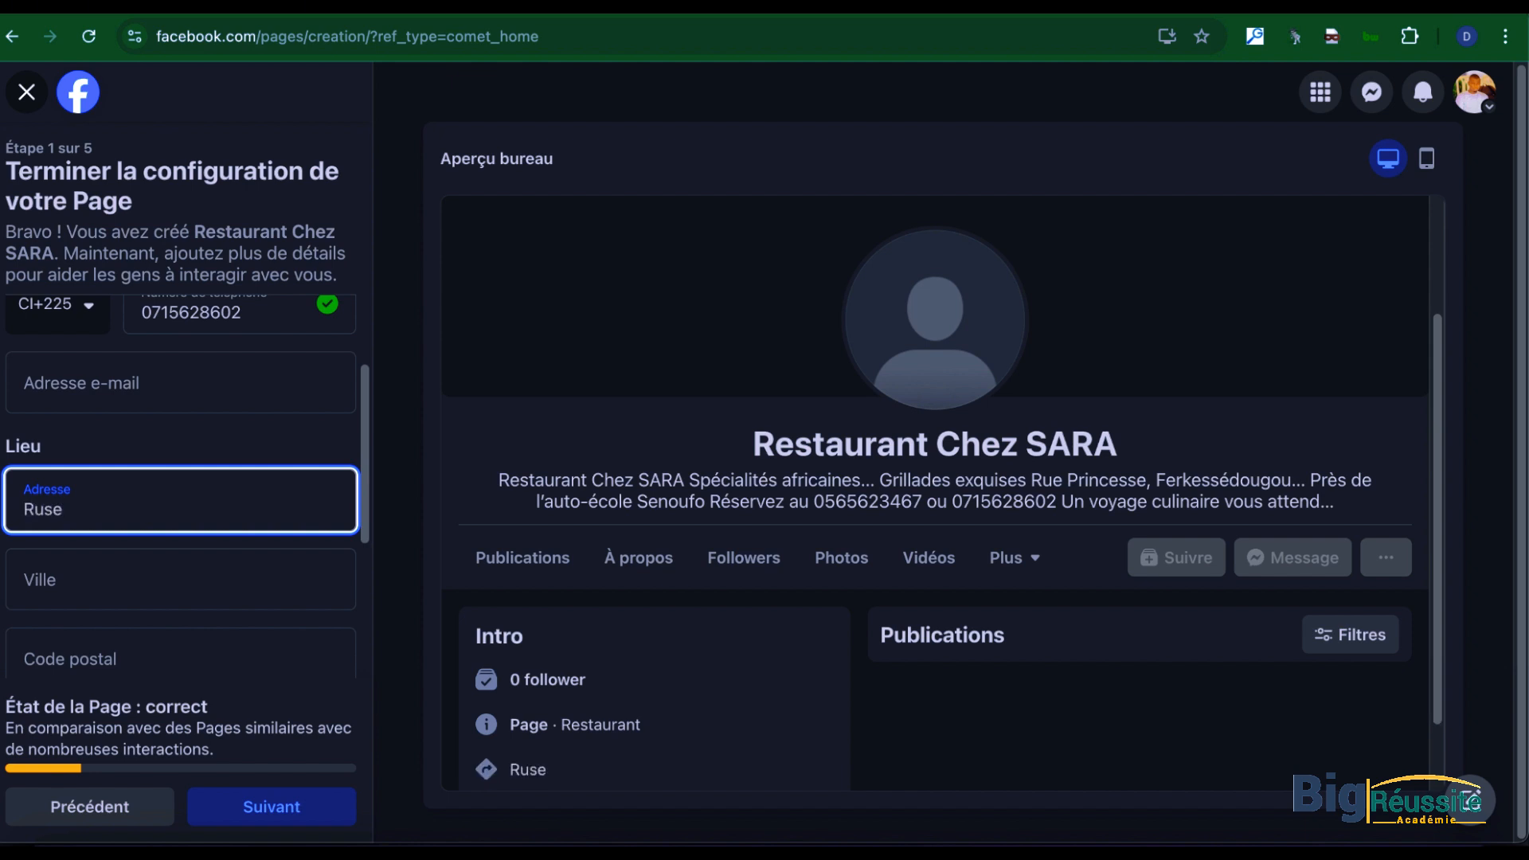
pyautogui.press('BackSpace')
pyautogui.write('Princesse d')
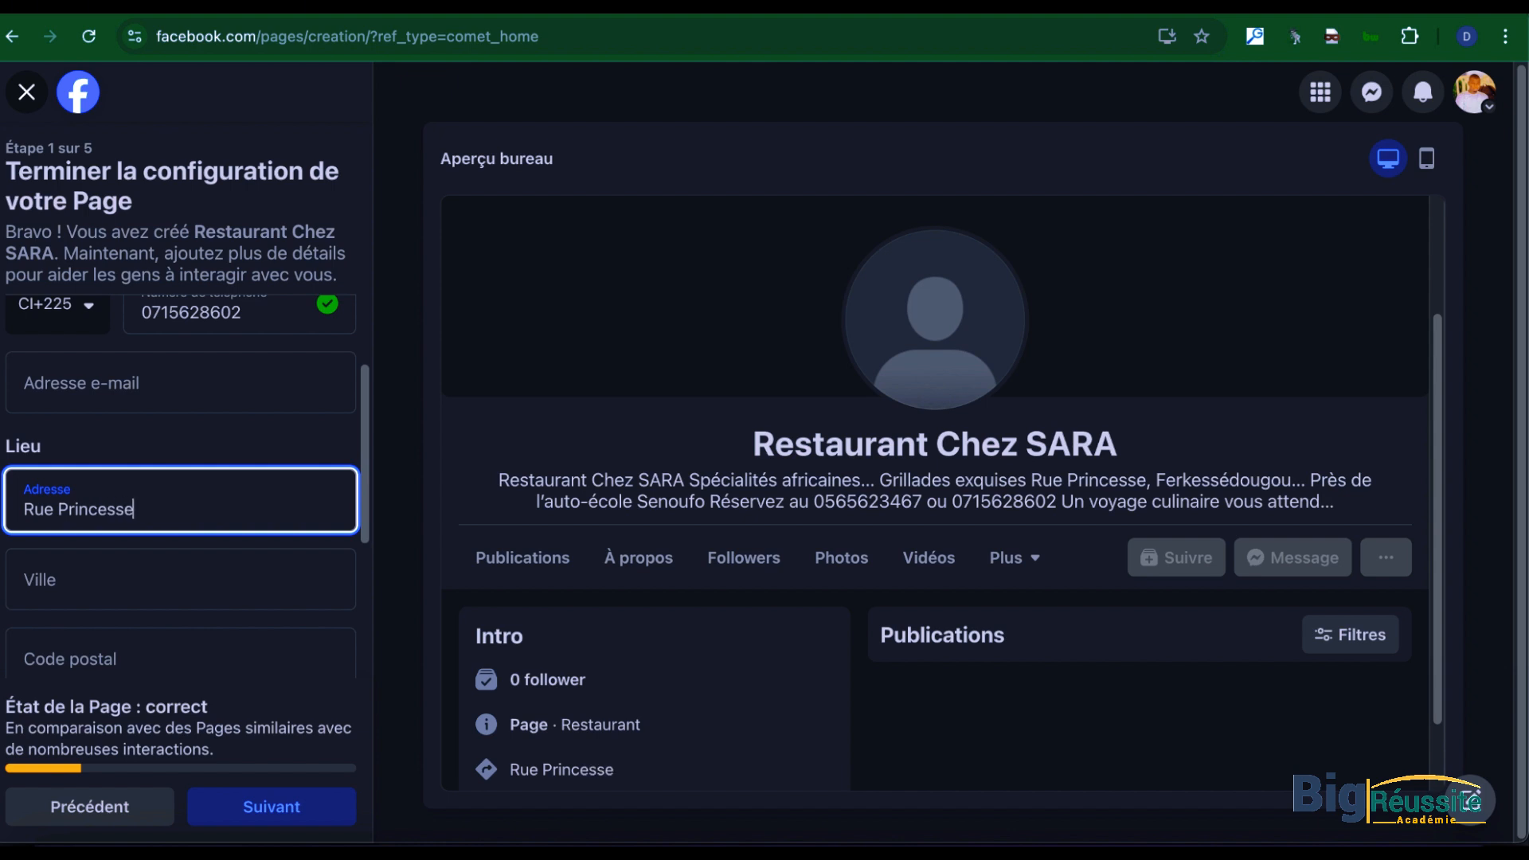
pyautogui.press('BackSpace')
pyautogui.write('de Ferké')
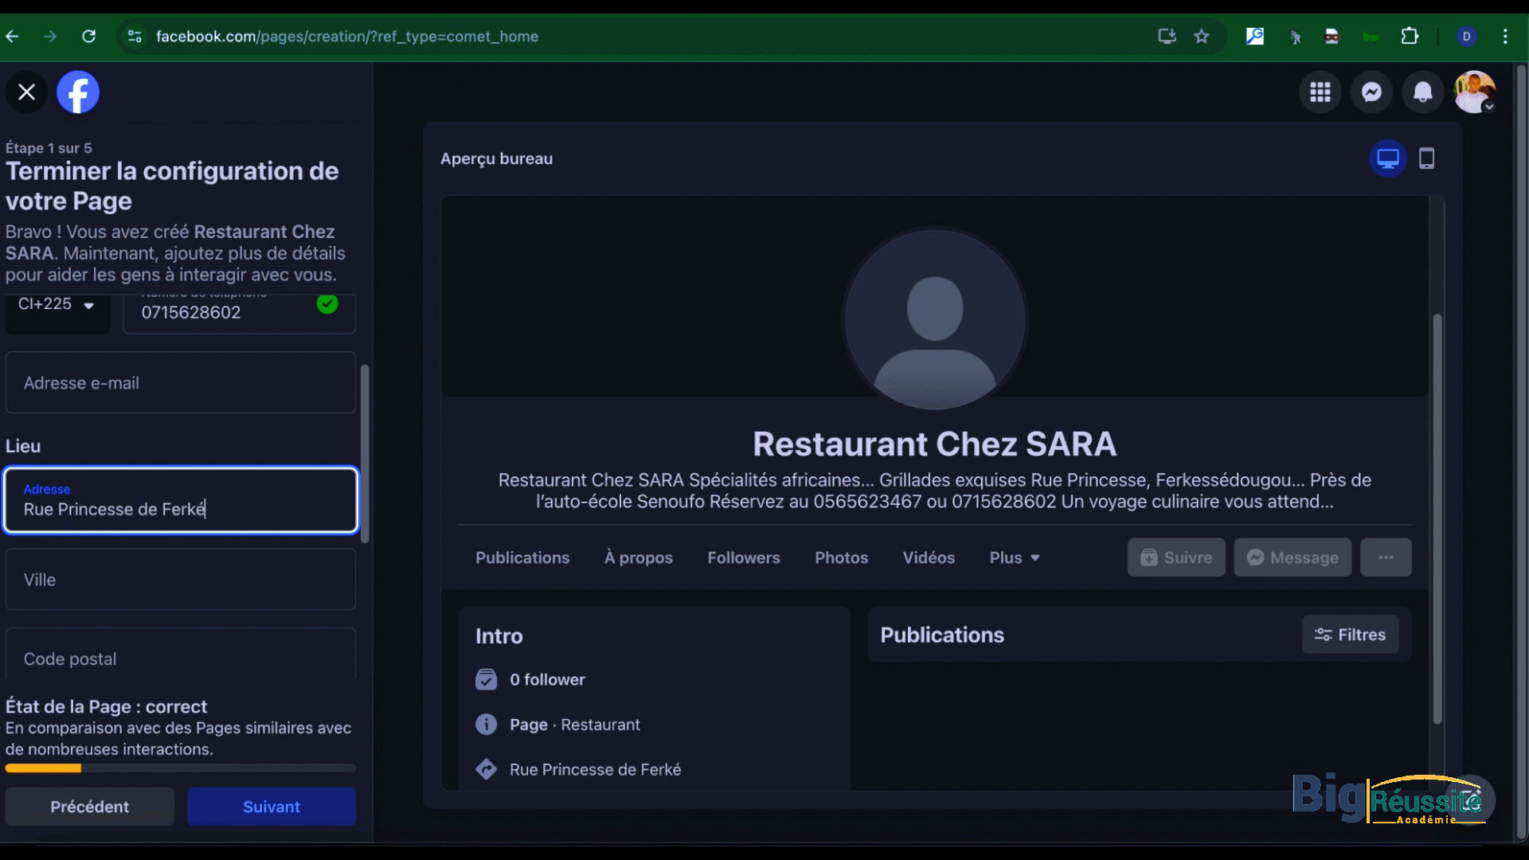
pyautogui.write('ssedougou')
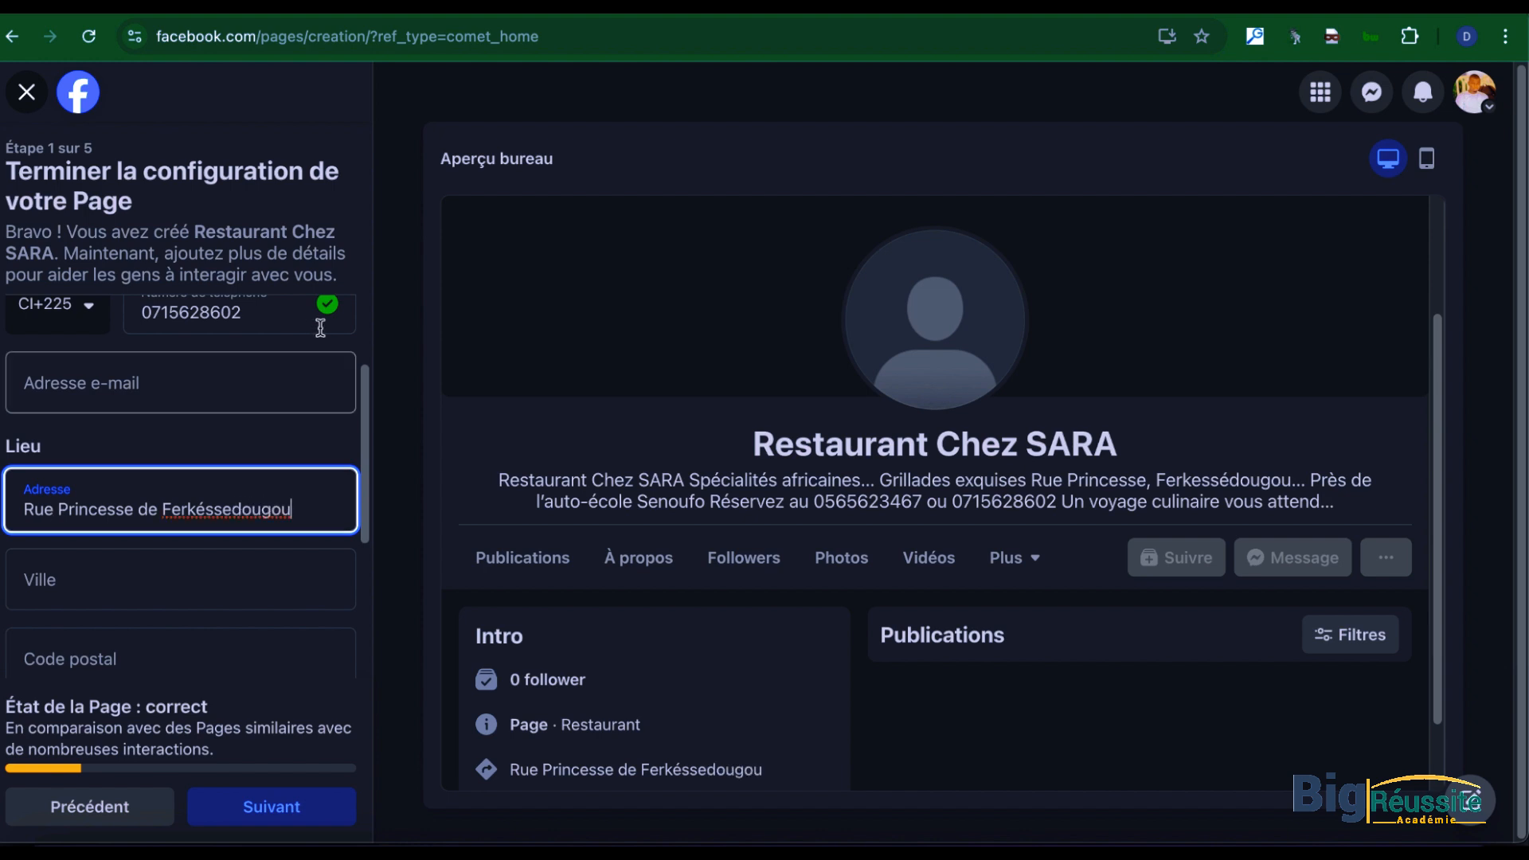
# Step: Search for "ferke" and choose the restaurant's town from the suggestions as the Page's city
pyautogui.scroll(-1, 366, 559)
pyautogui.scroll(-1, 723, 748)
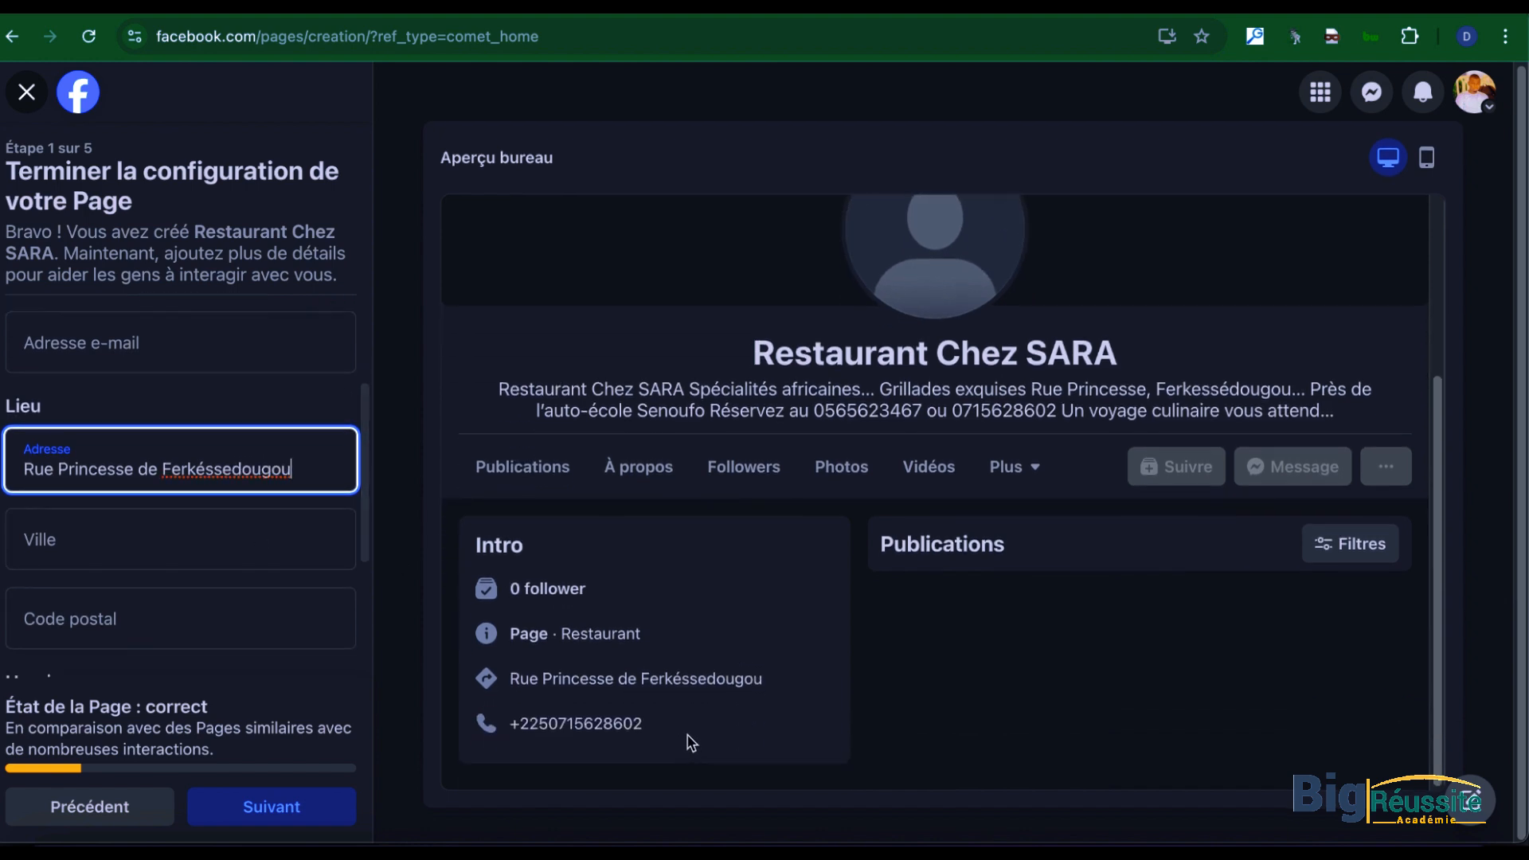
pyautogui.click(170, 529)
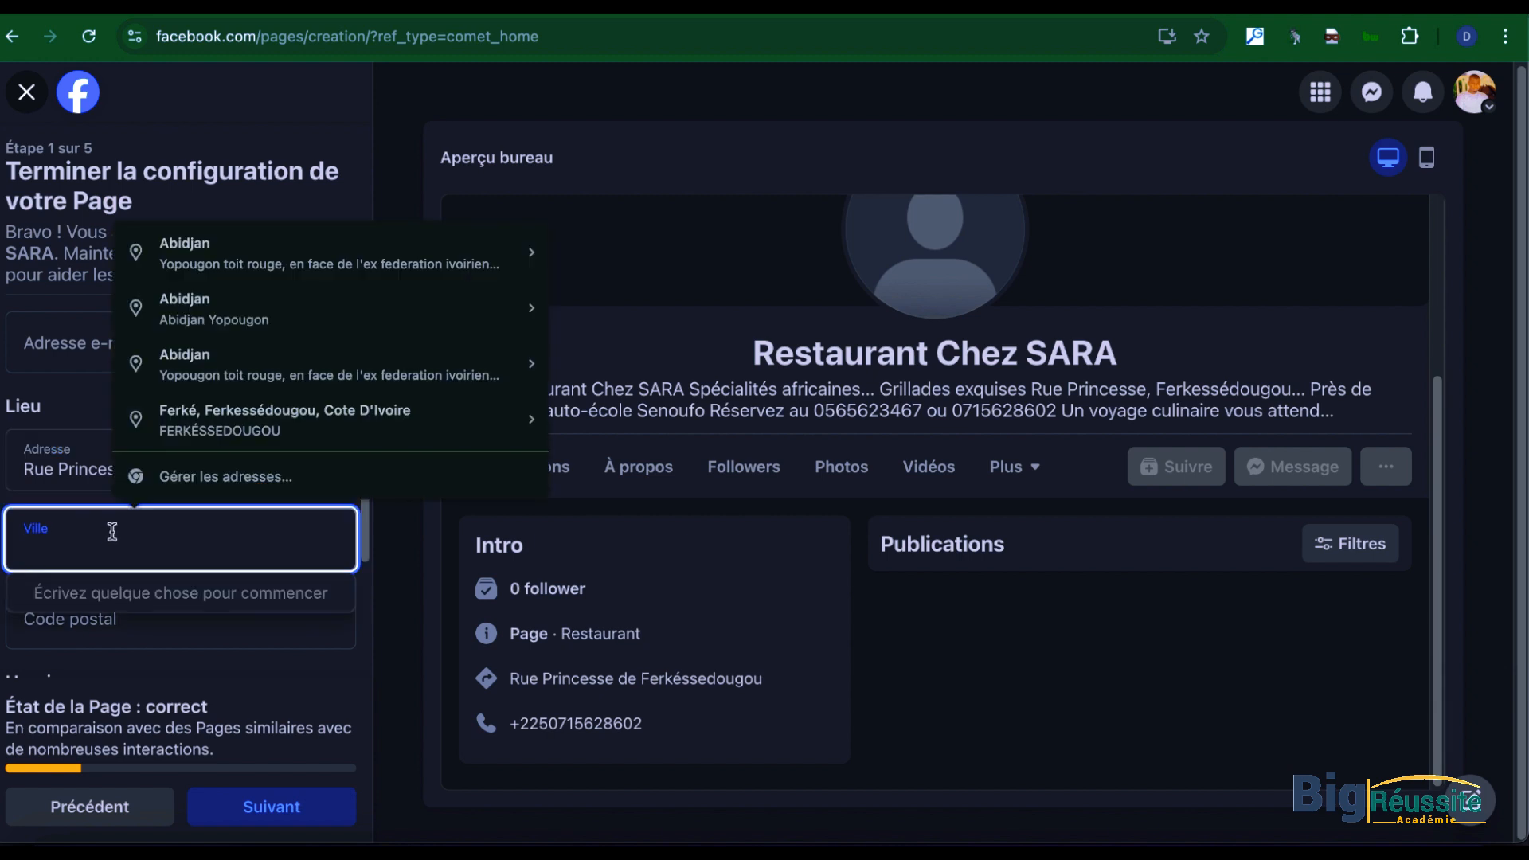
pyautogui.write('ferke')
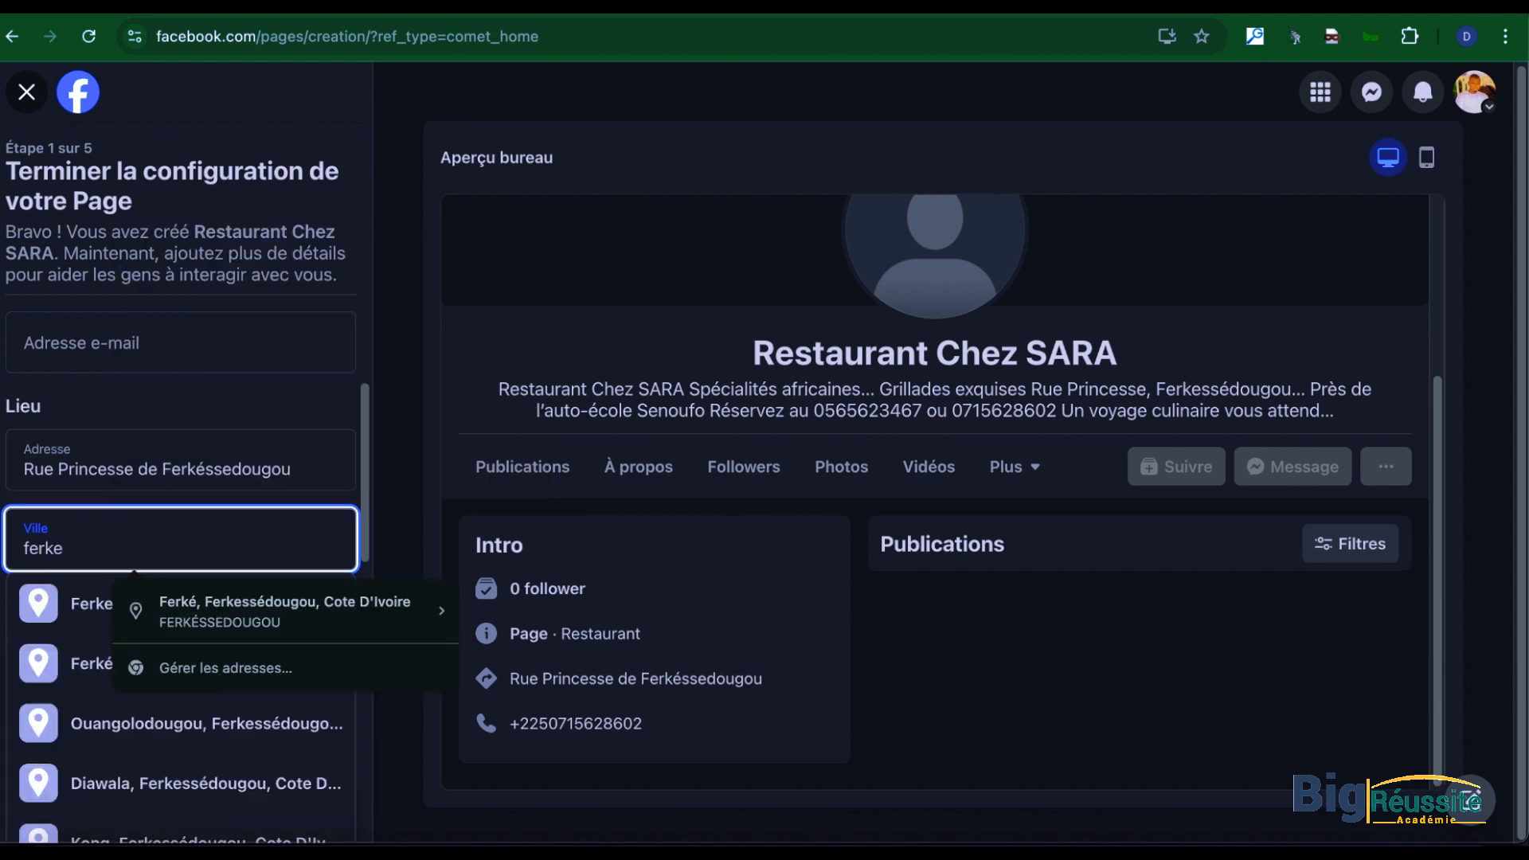
pyautogui.click(239, 613)
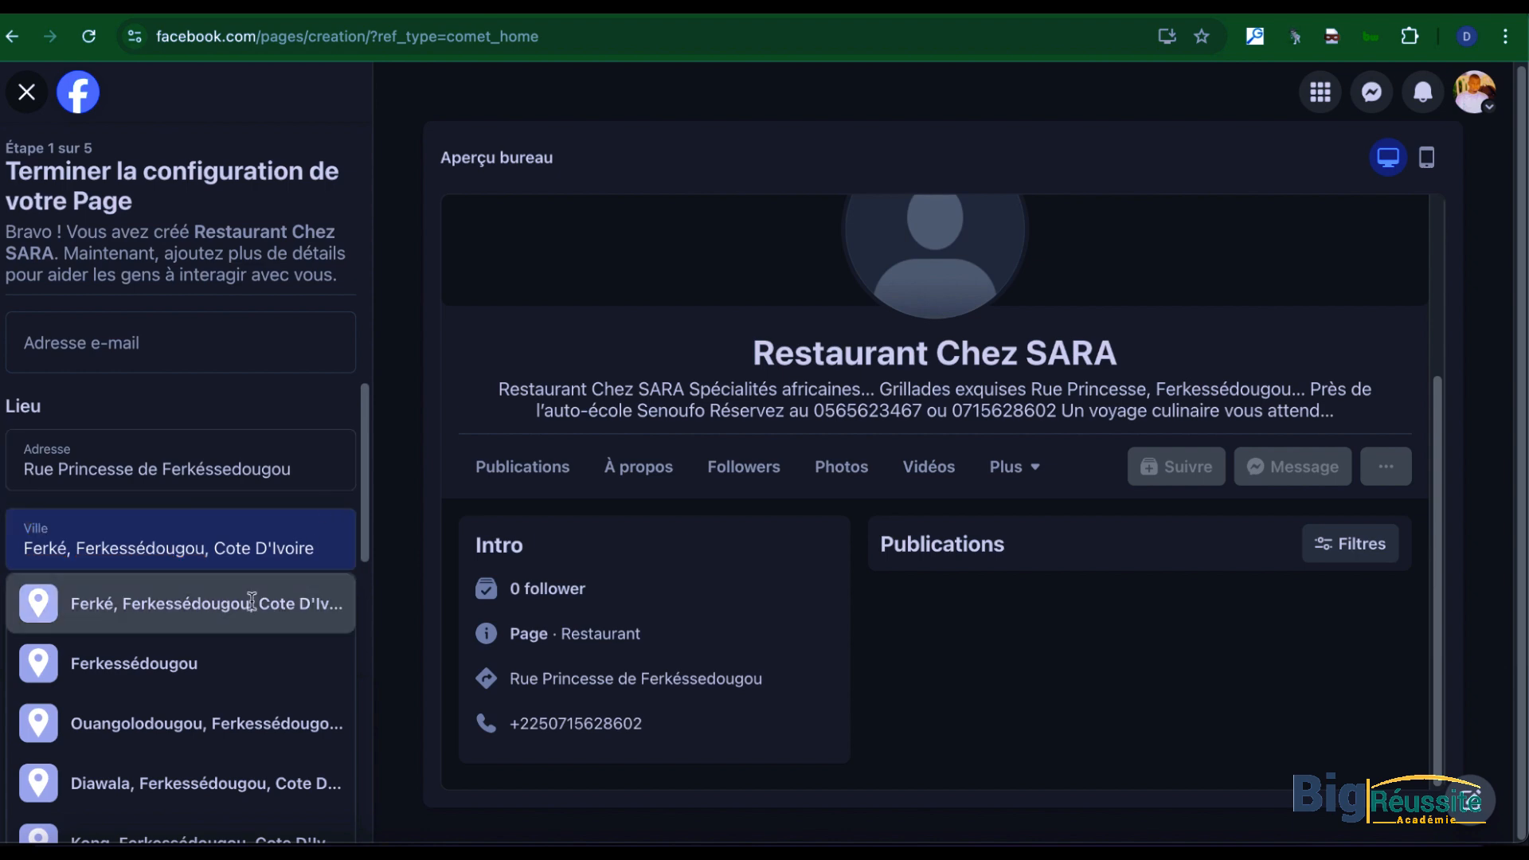
pyautogui.click(191, 601)
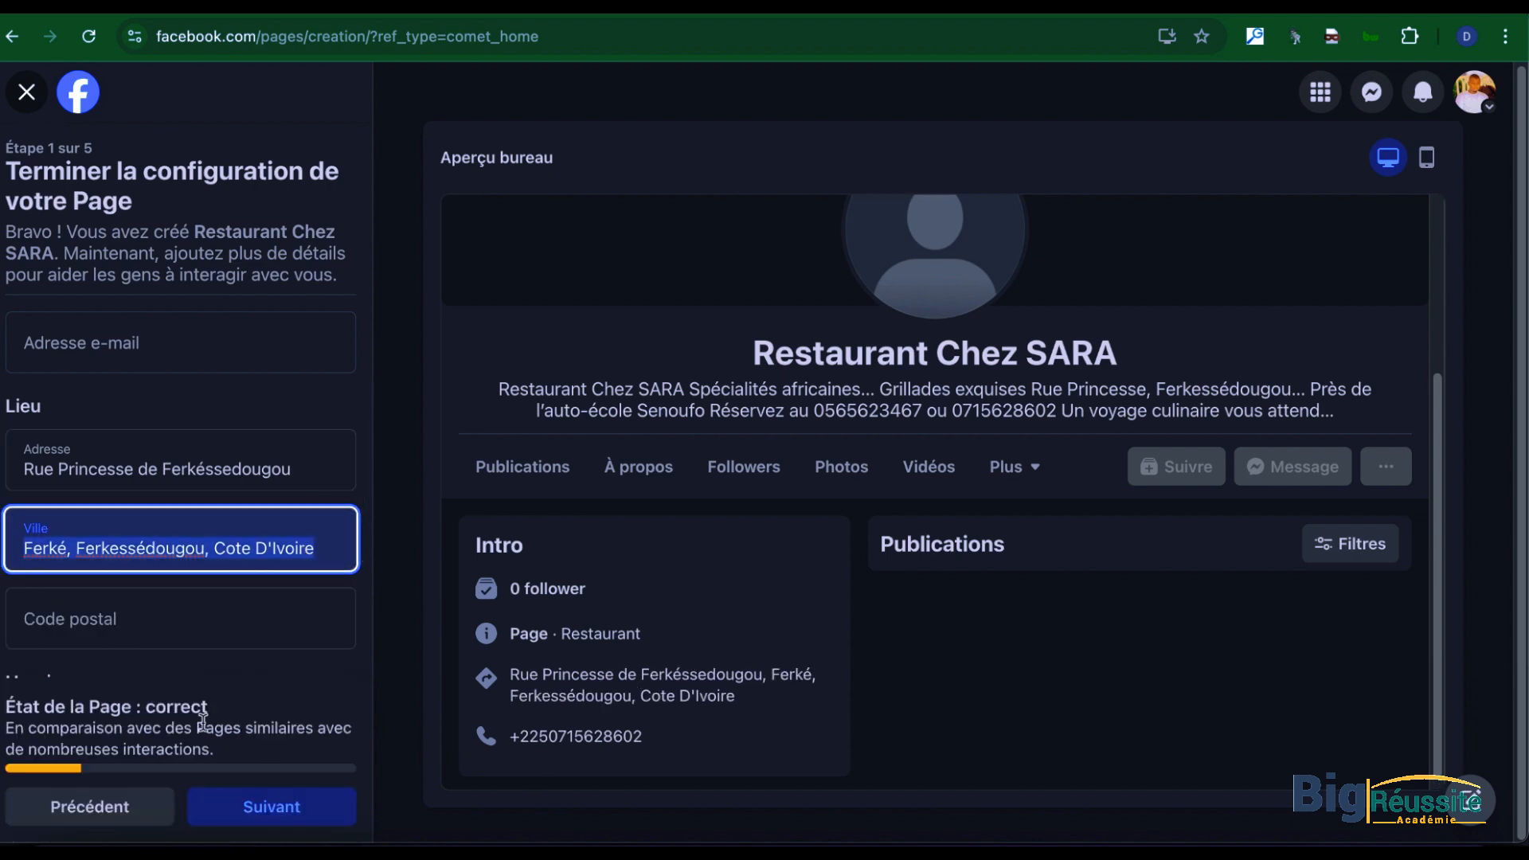
# Step: Enter the postal code in the Page's location details and bring up the opening-hours options
pyautogui.click(126, 619)
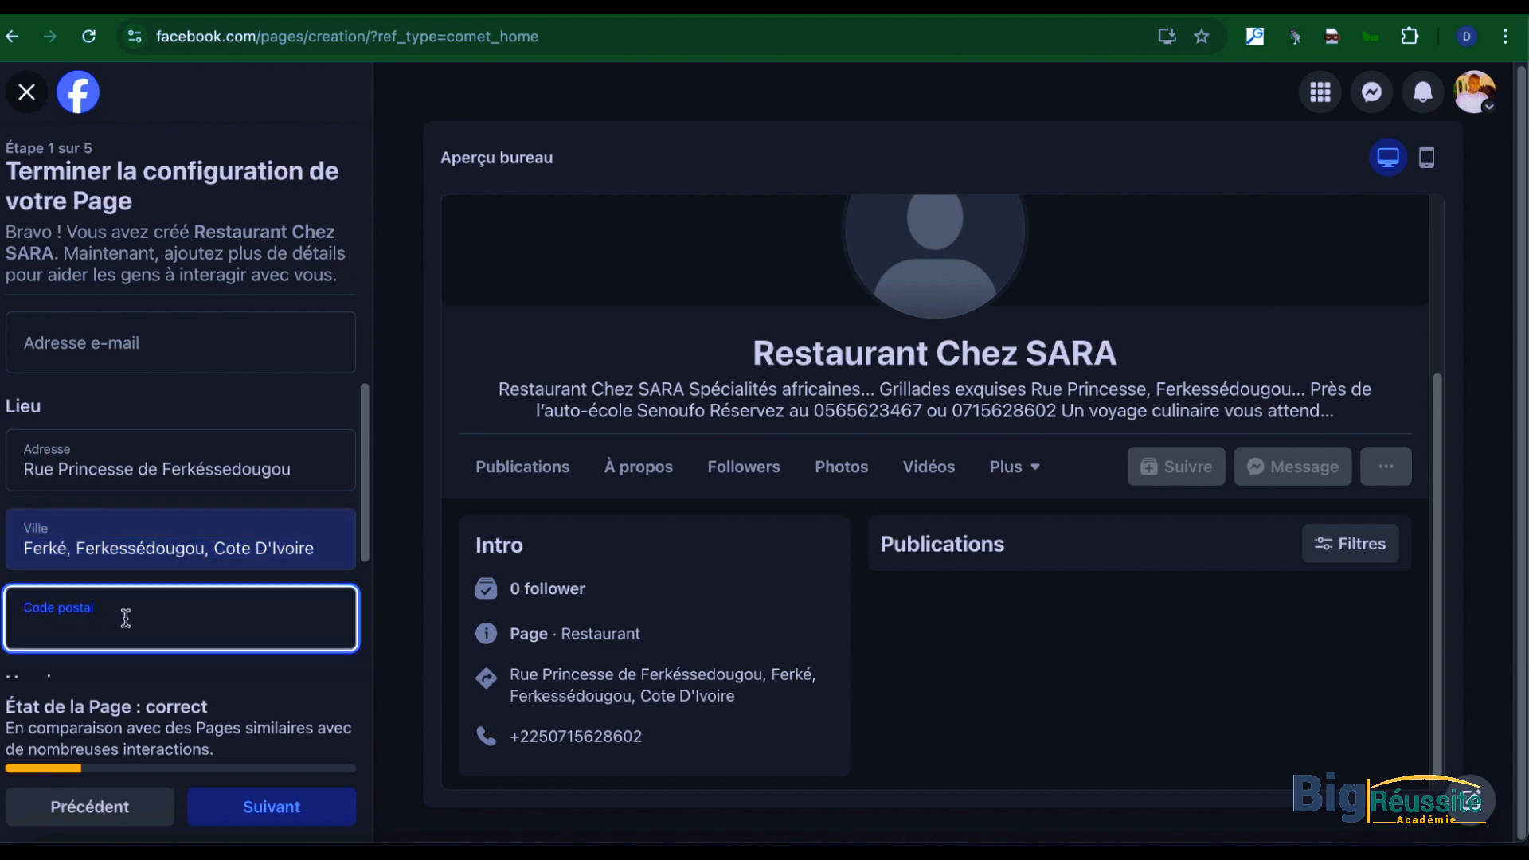
pyautogui.write('225')
pyautogui.click(228, 675)
pyautogui.scroll(-3, 105, 653)
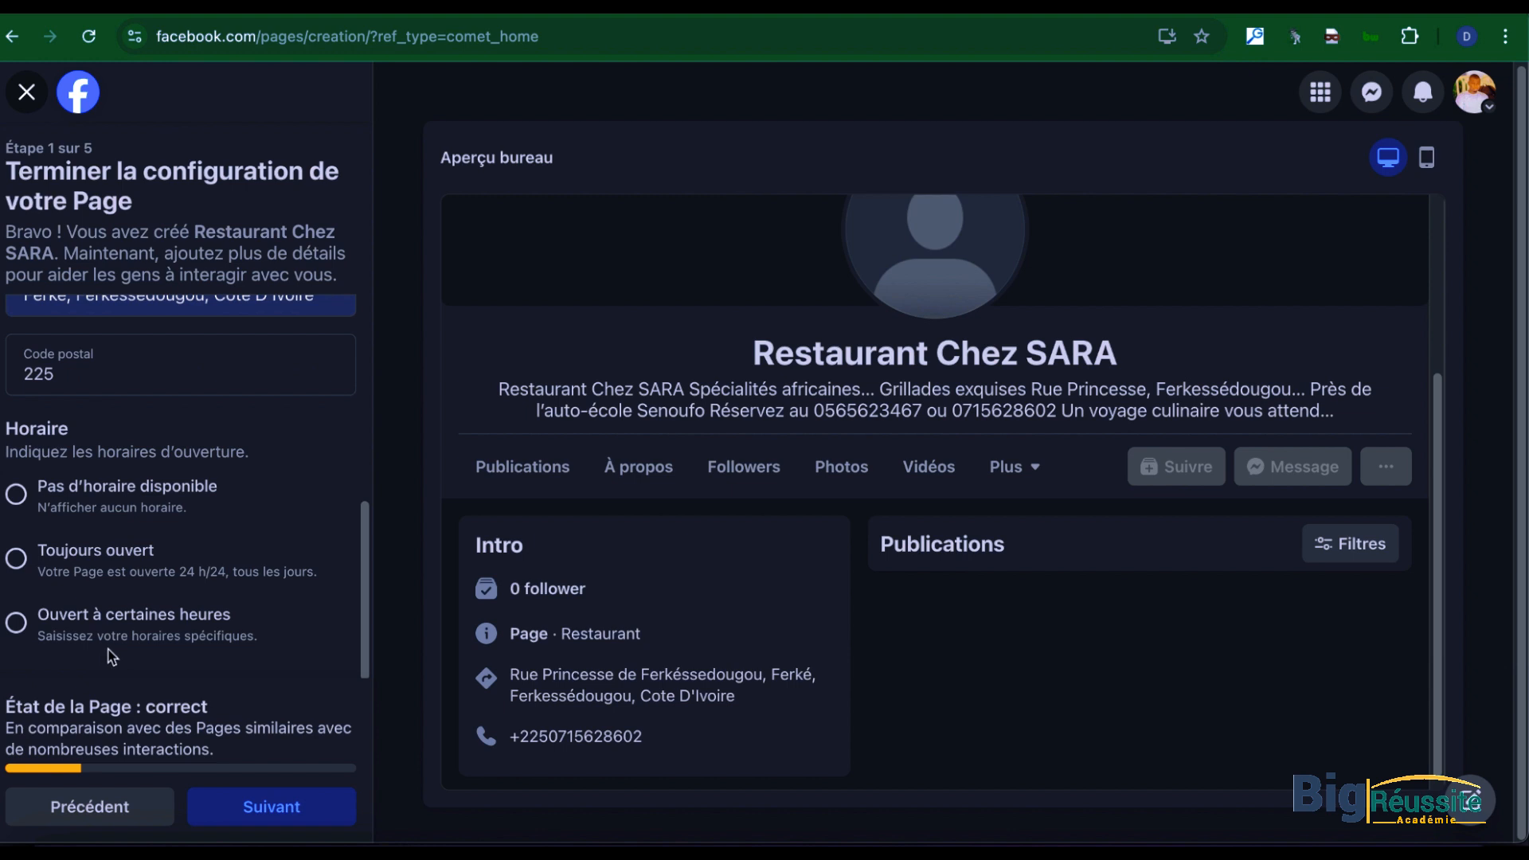
# Step: Set the Page's opening hours to "Toujours ouvert", continue to the personalization stage and dismiss the browser's address-update offer
pyautogui.click(30, 567)
pyautogui.click(264, 808)
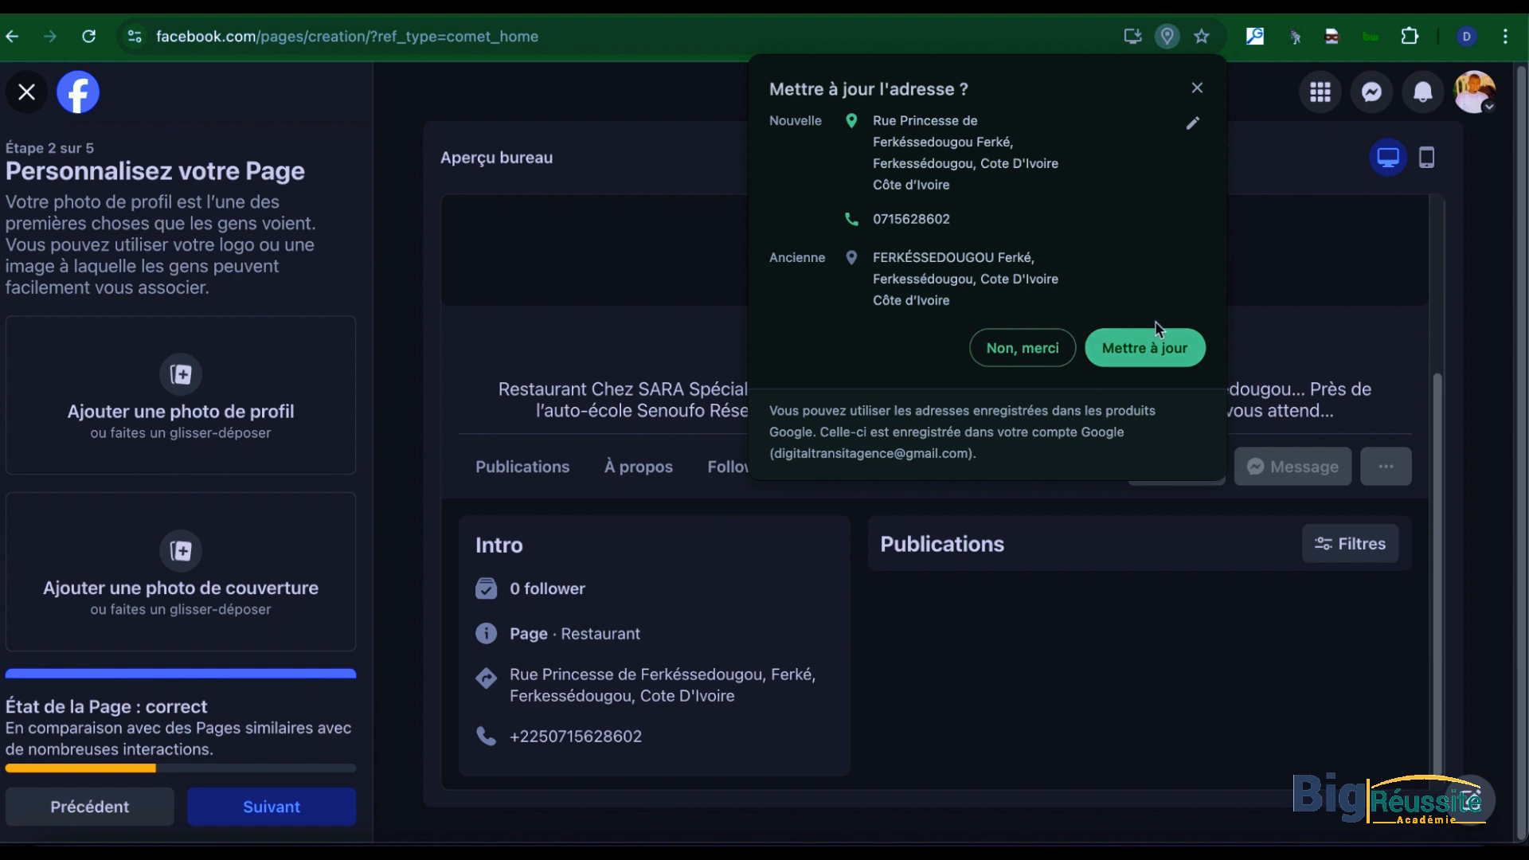
pyautogui.click(1196, 87)
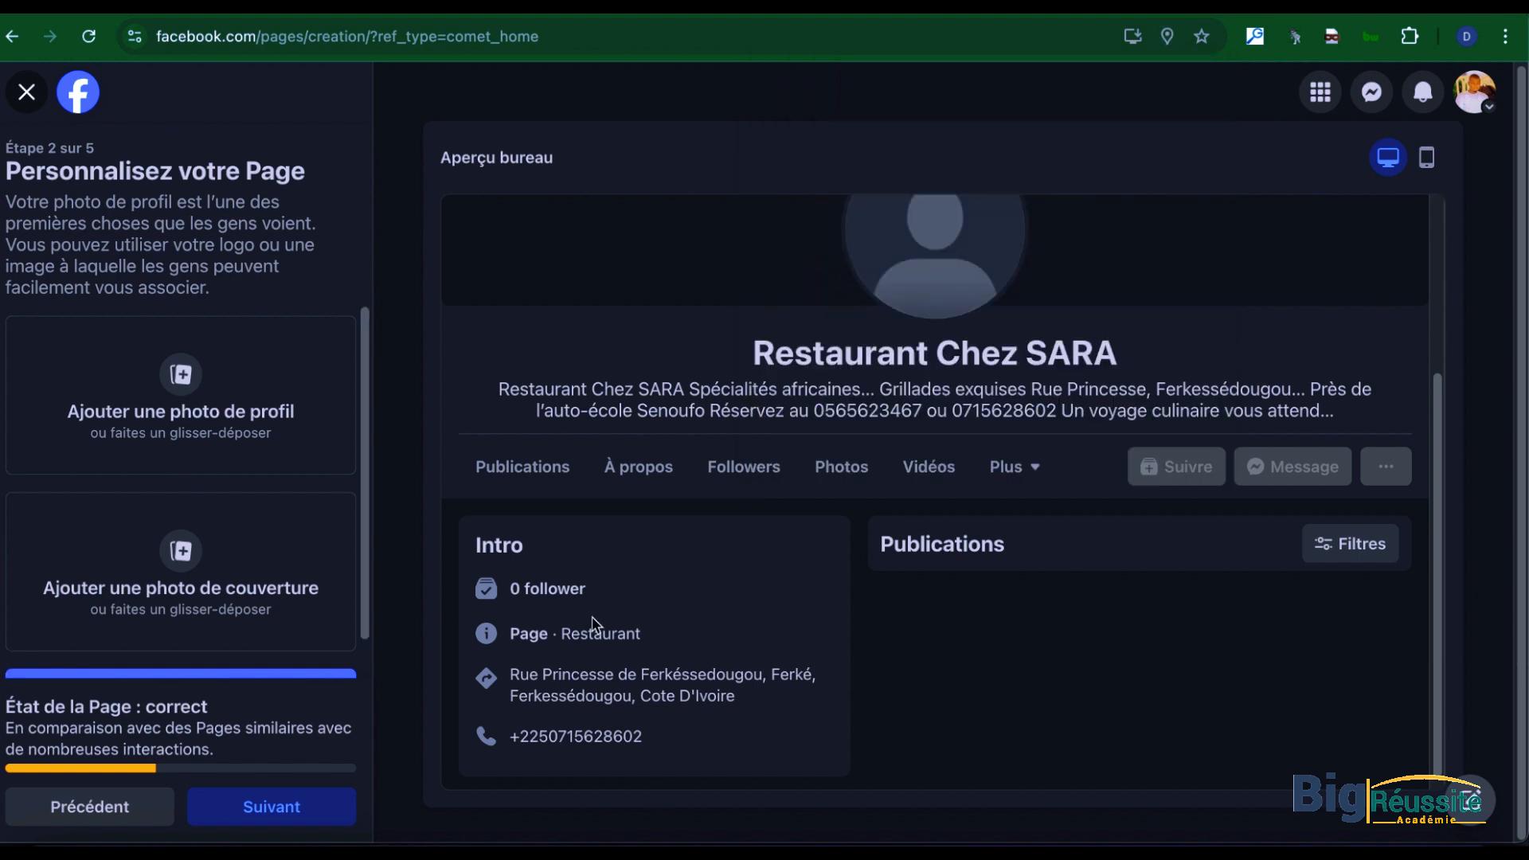
pyautogui.scroll(-1, 580, 641)
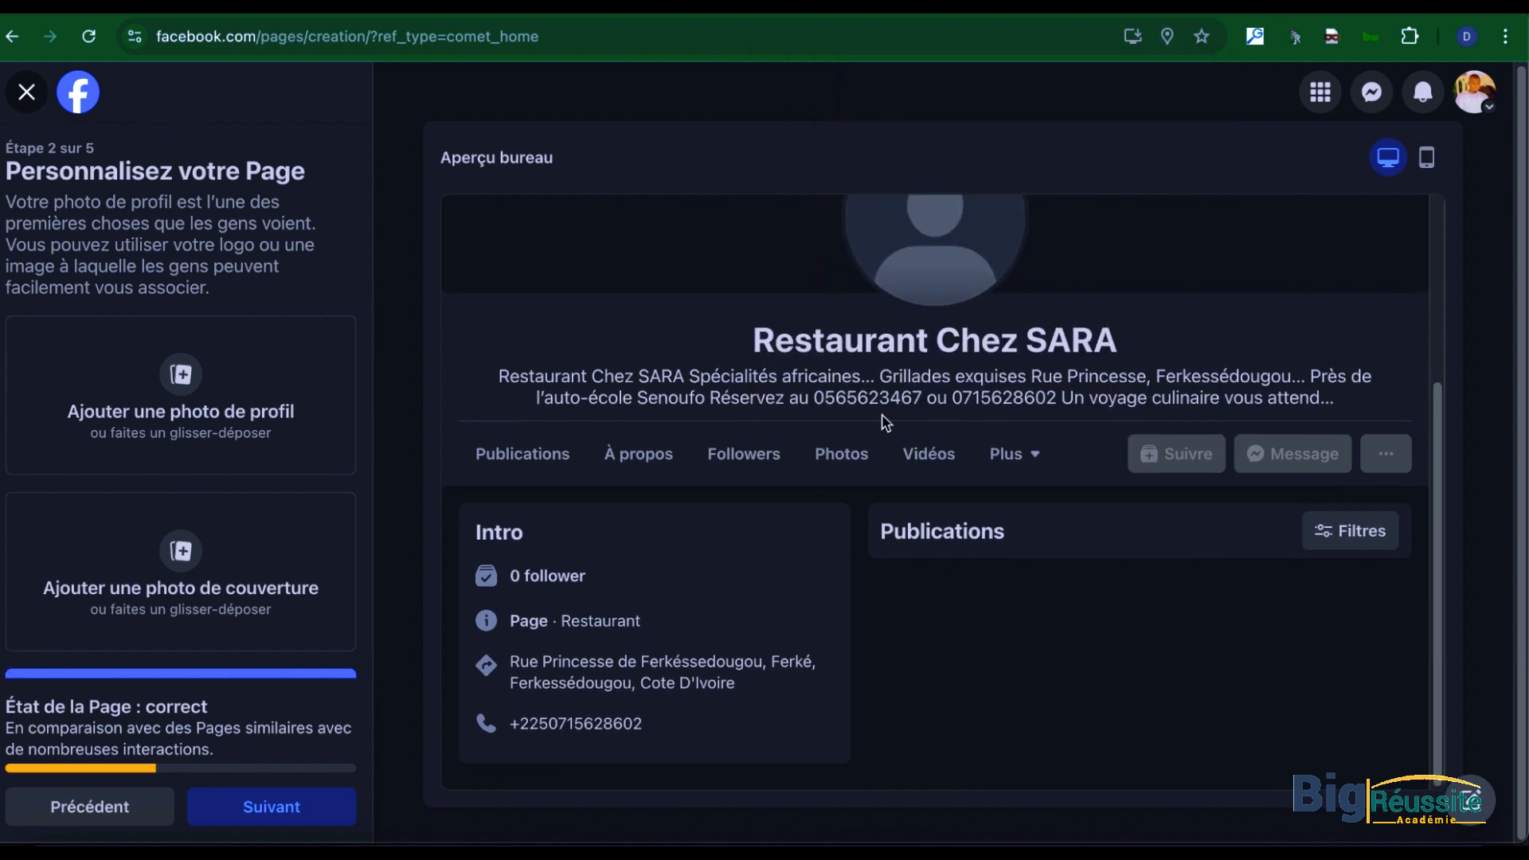
pyautogui.scroll(2, 931, 414)
pyautogui.scroll(1, 931, 414)
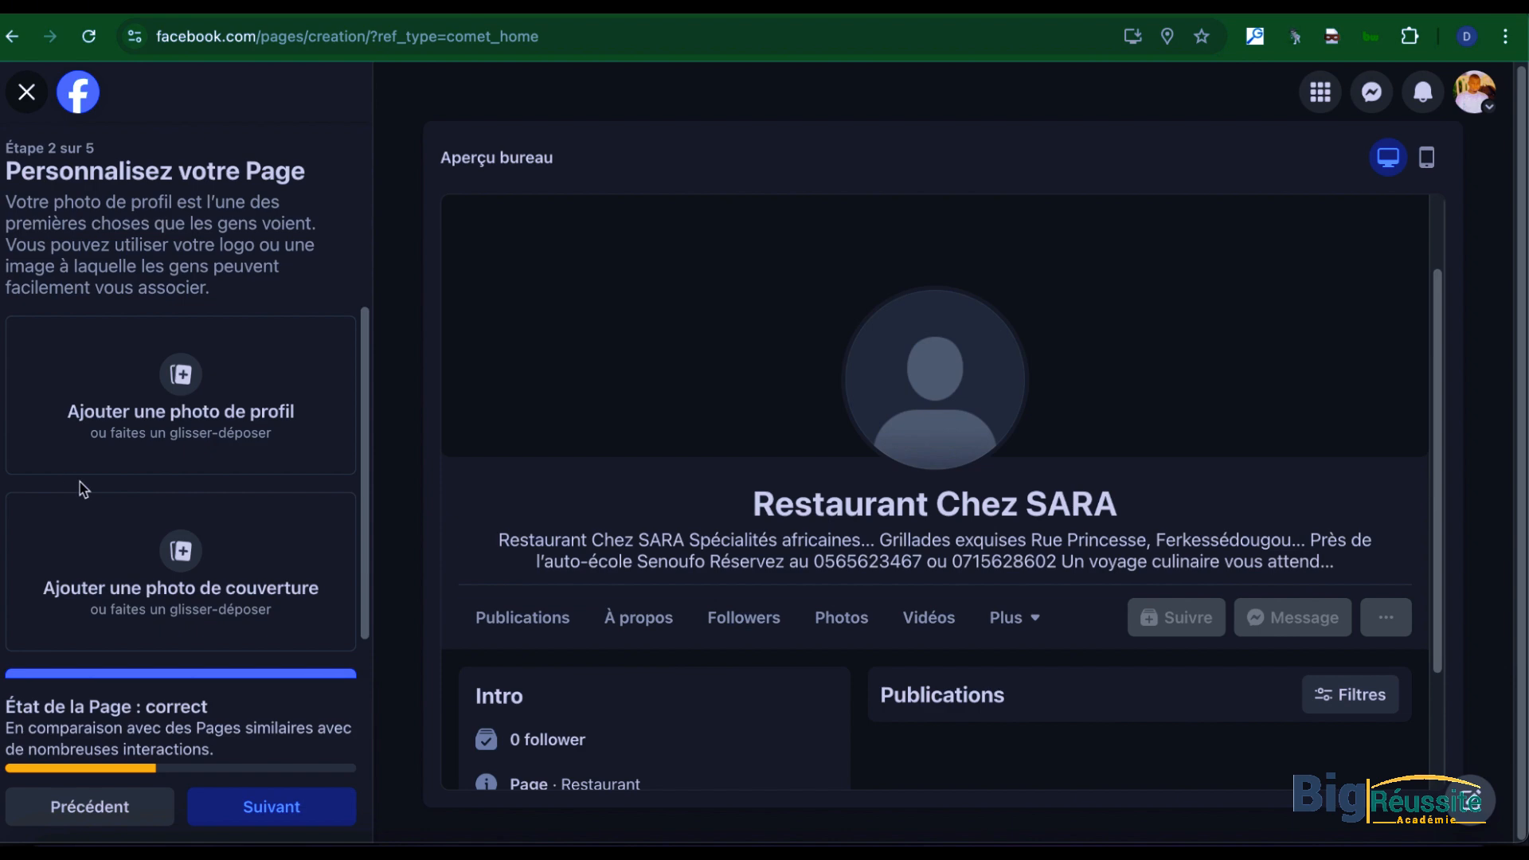
pyautogui.click(104, 462)
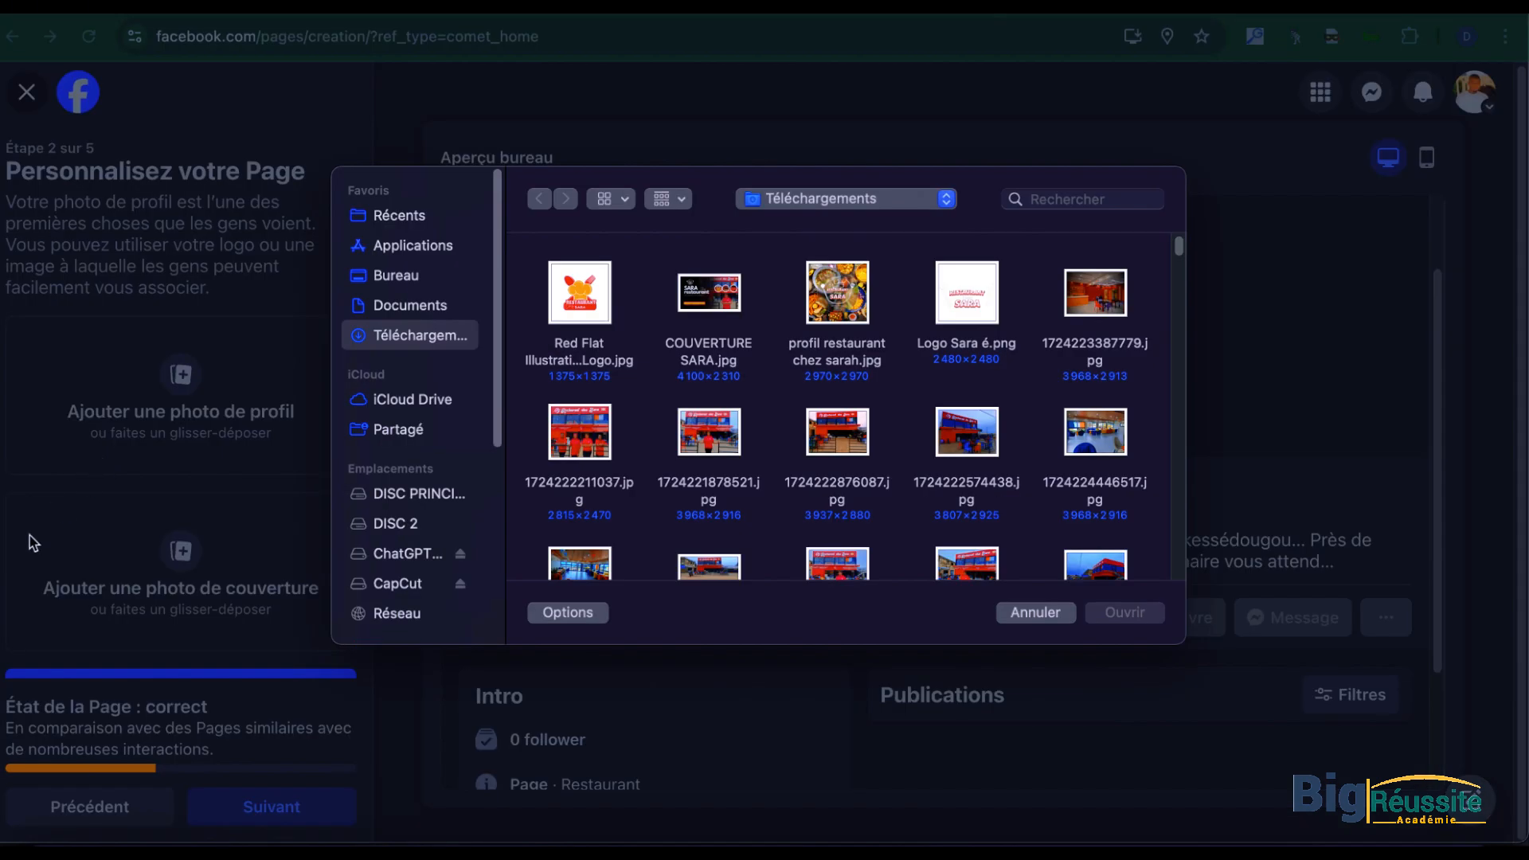
pyautogui.click(865, 301)
pyautogui.click(1122, 613)
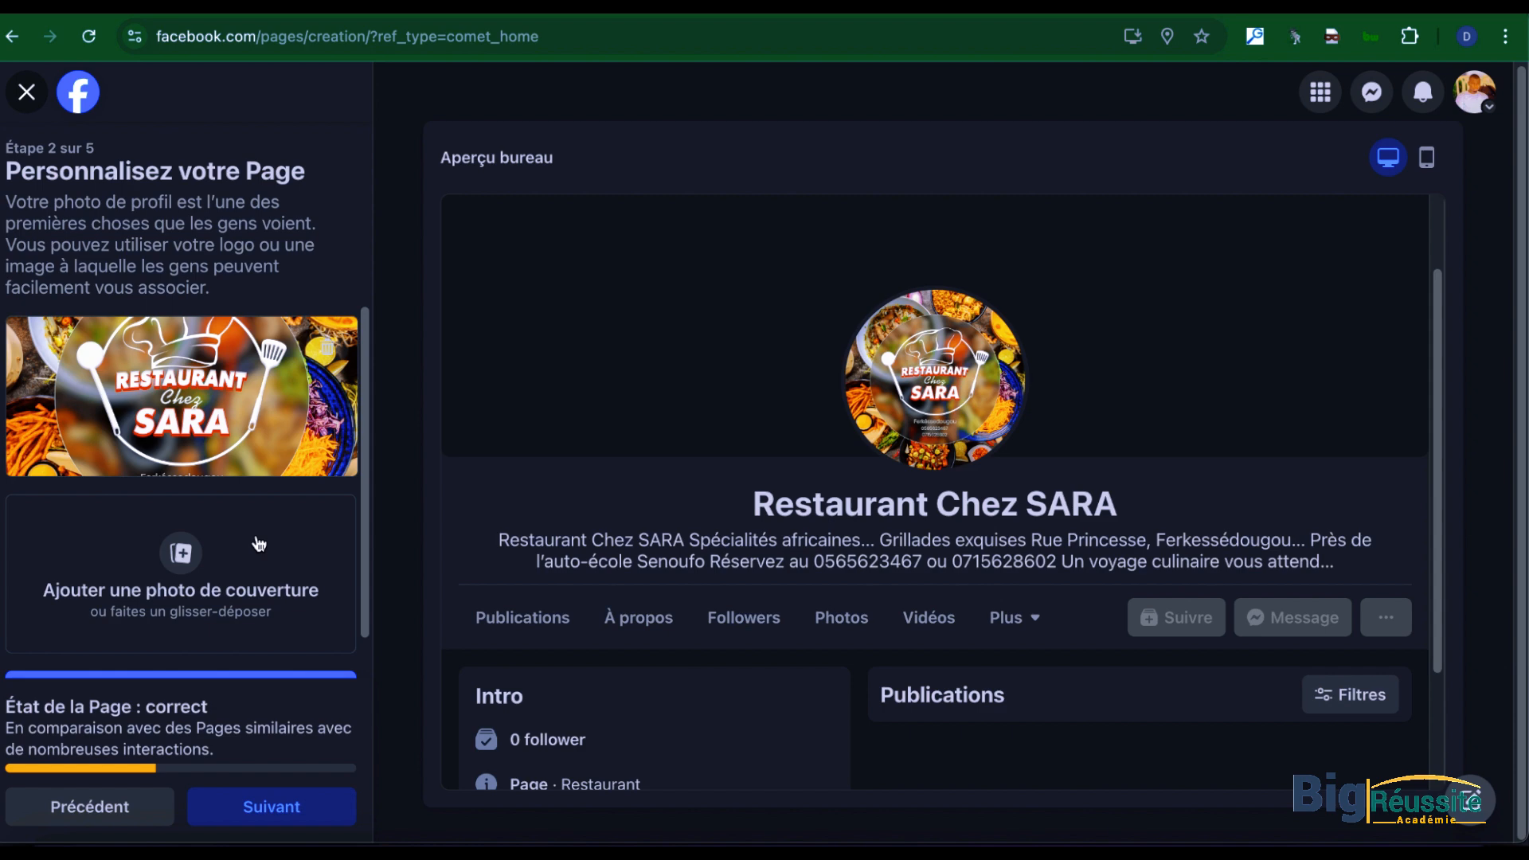
# Step: Add "COUVERTURE SARA.jpg" as the Page's cover photo, reposition it slightly upward and continue to the WhatsApp stage
pyautogui.click(185, 576)
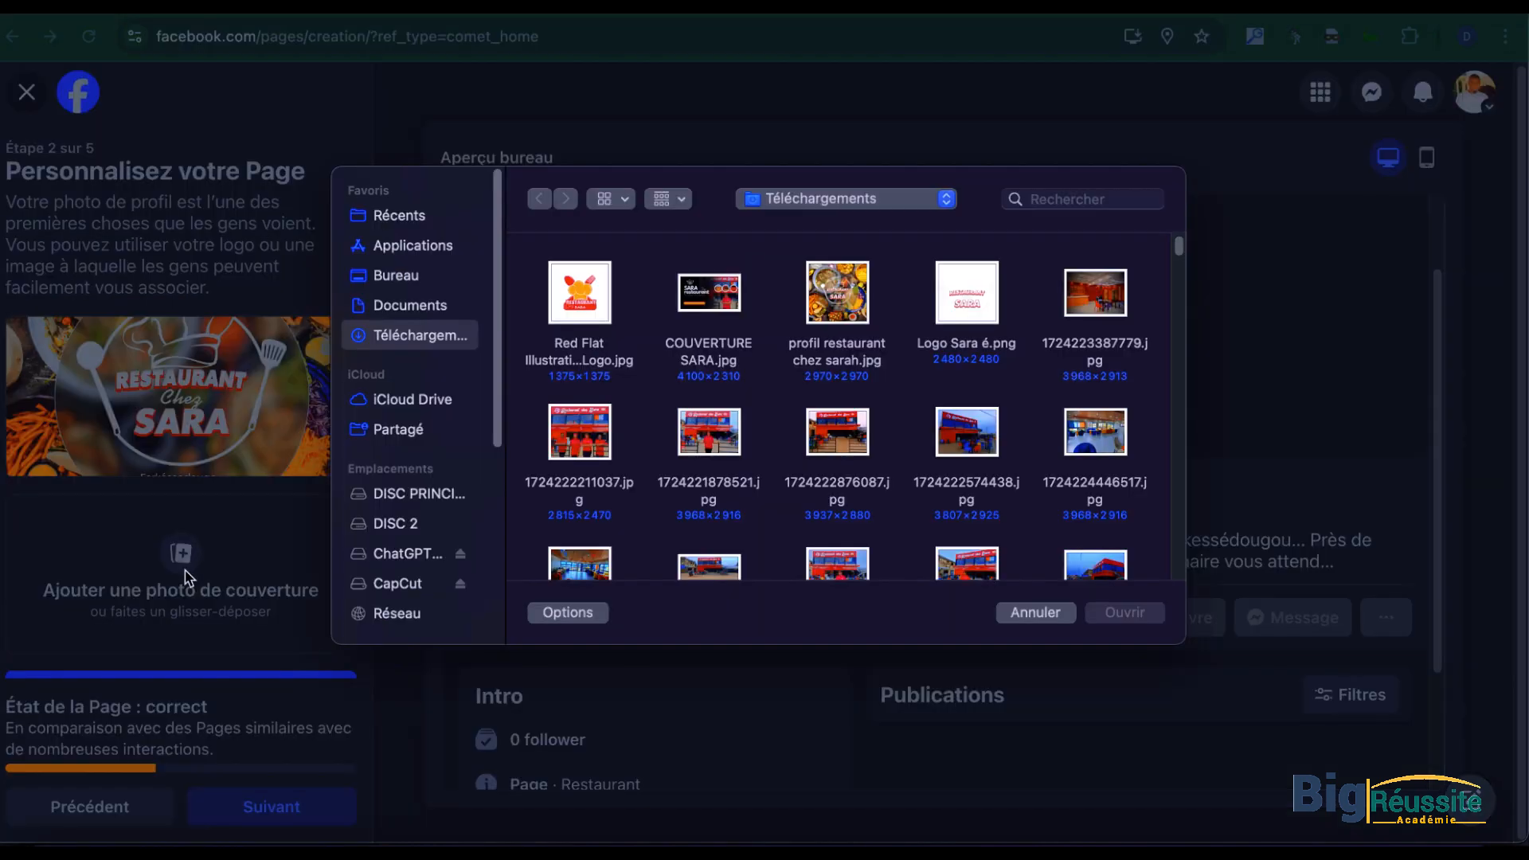
pyautogui.click(709, 311)
pyautogui.click(1123, 612)
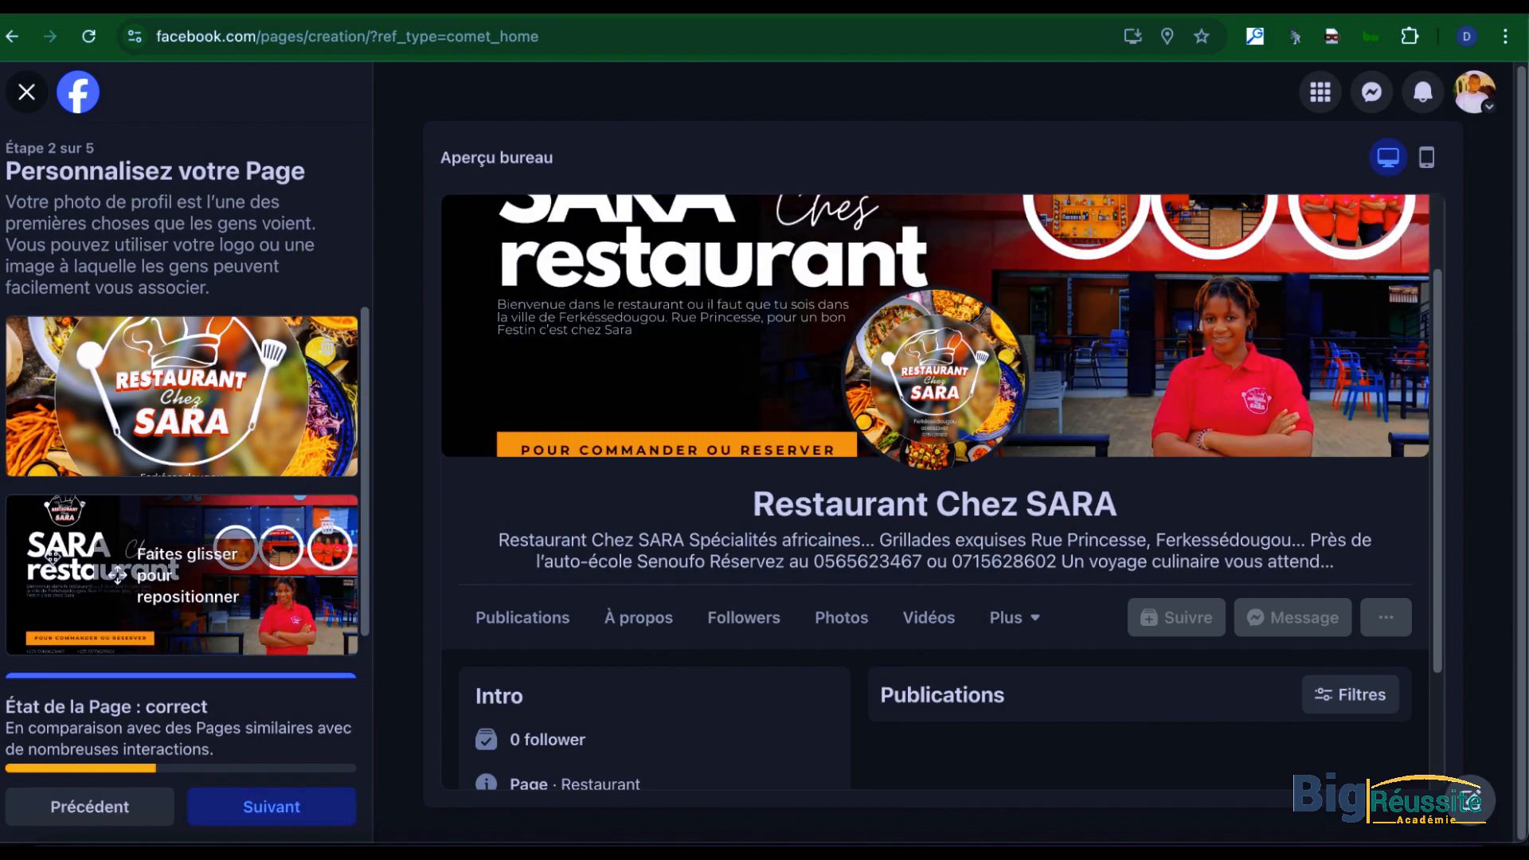
pyautogui.scroll(1, 461, 588)
pyautogui.moveTo(155, 649); pyautogui.dragTo(157, 626)
pyautogui.click(291, 816)
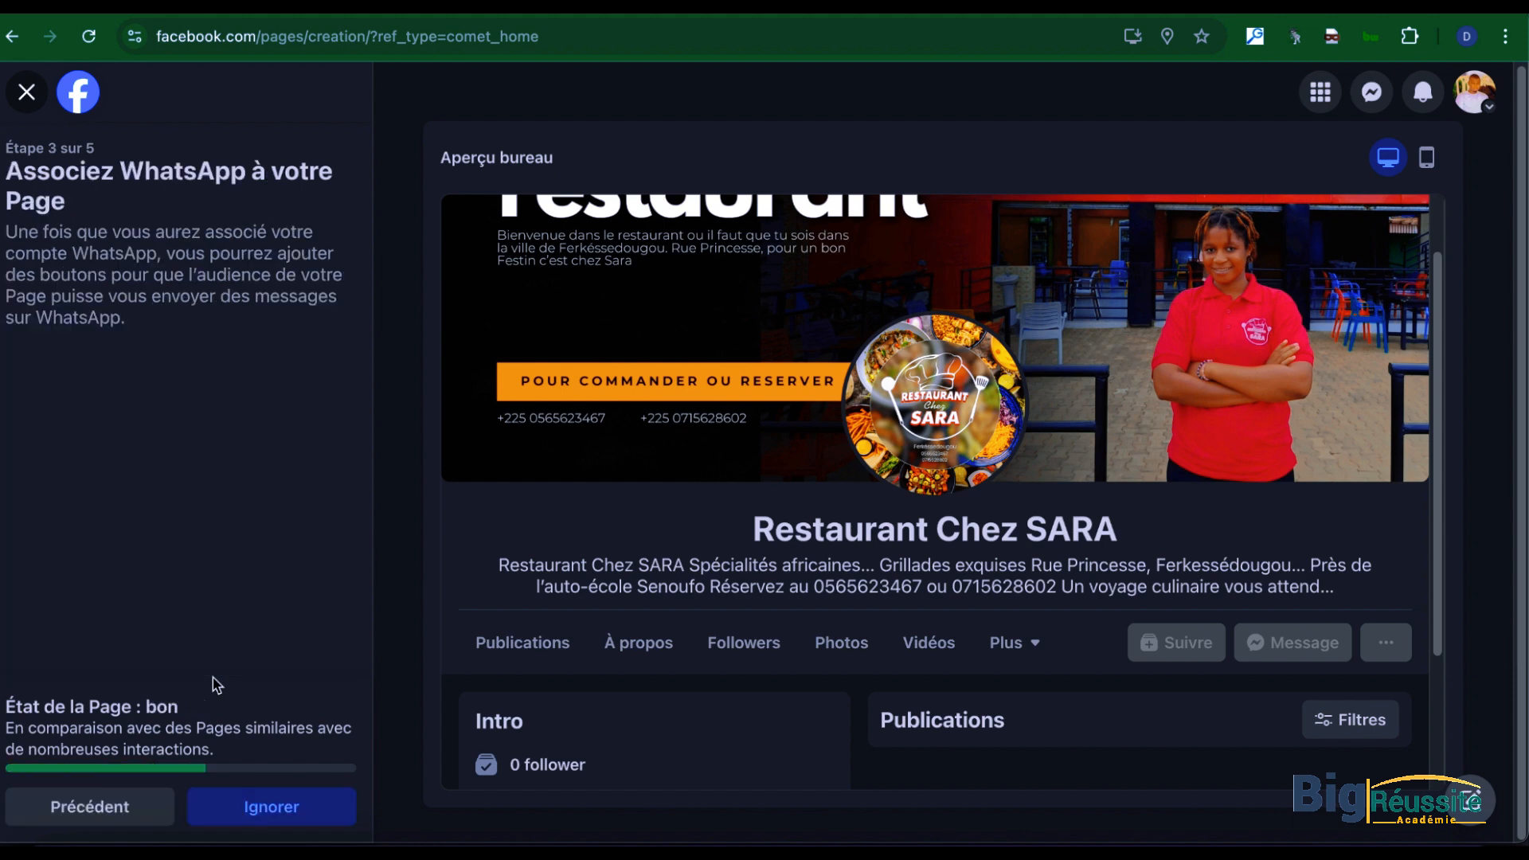
# Step: Skip linking WhatsApp to the Page and send invitations to all friends
pyautogui.scroll(-1, 212, 676)
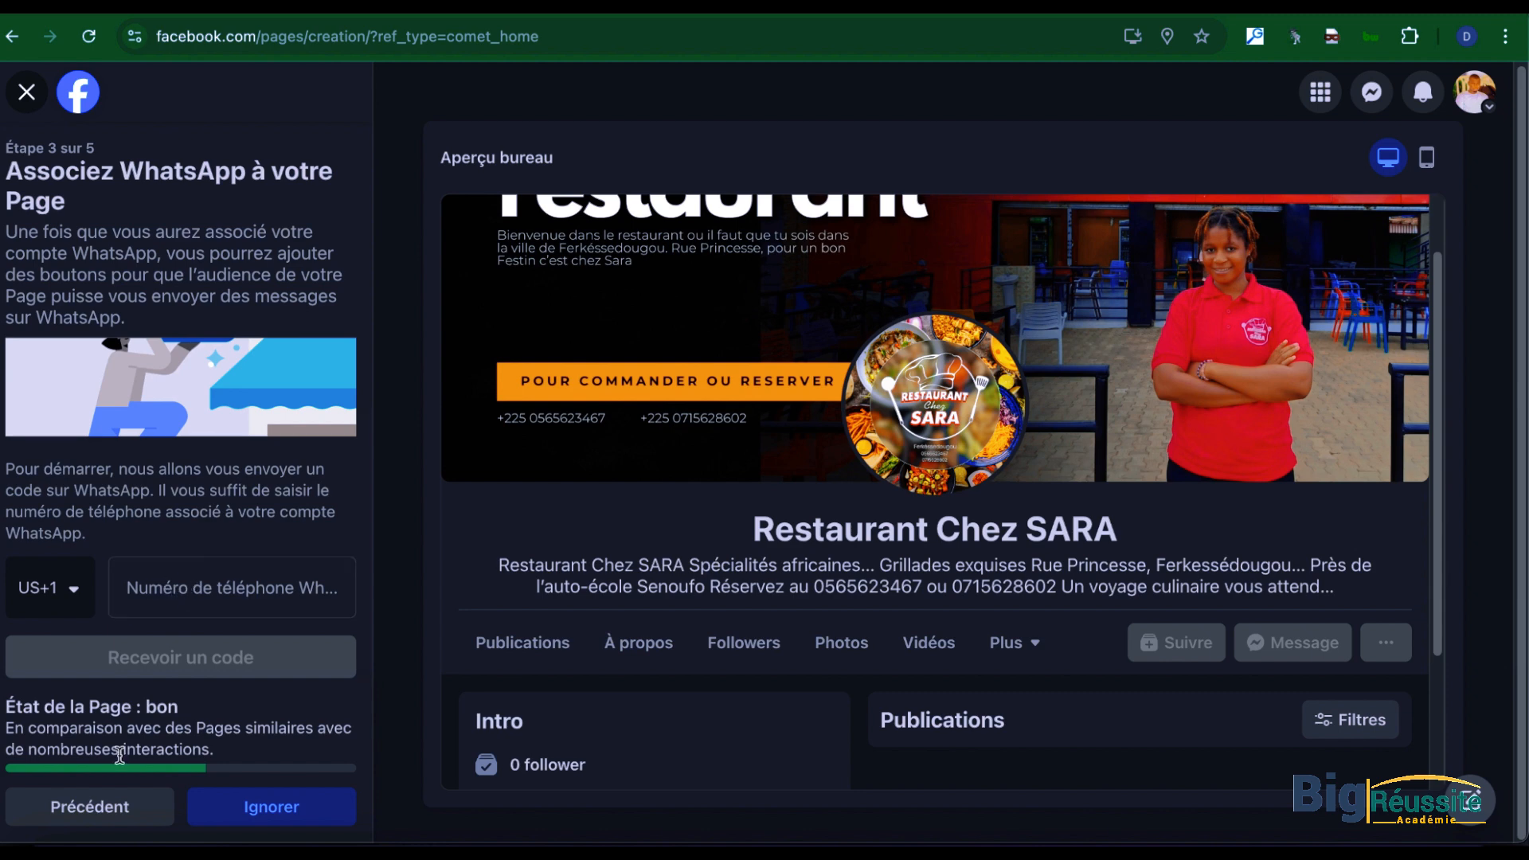
pyautogui.click(262, 797)
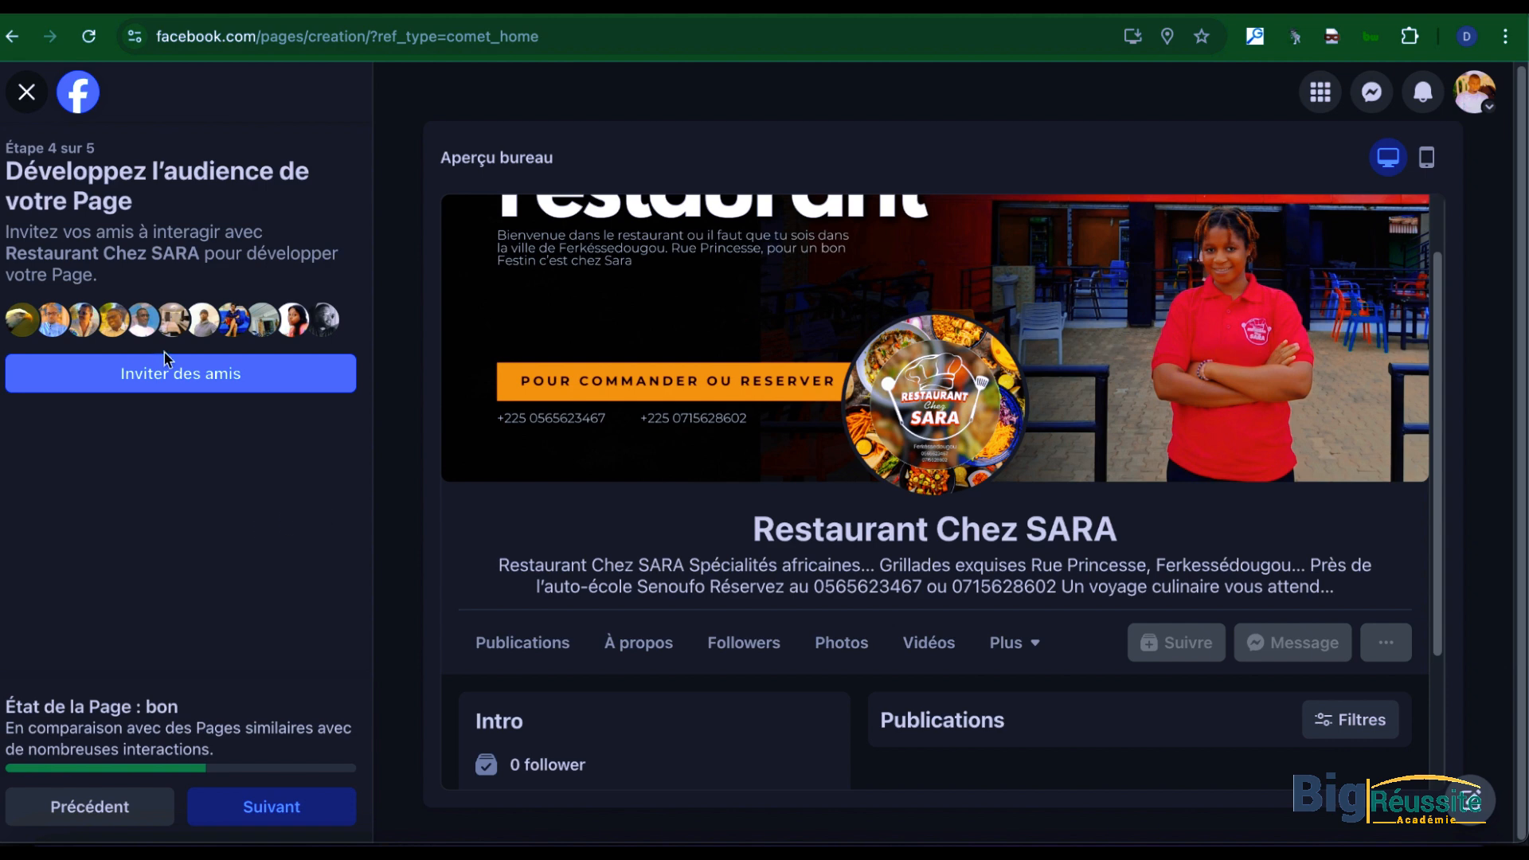
pyautogui.click(150, 379)
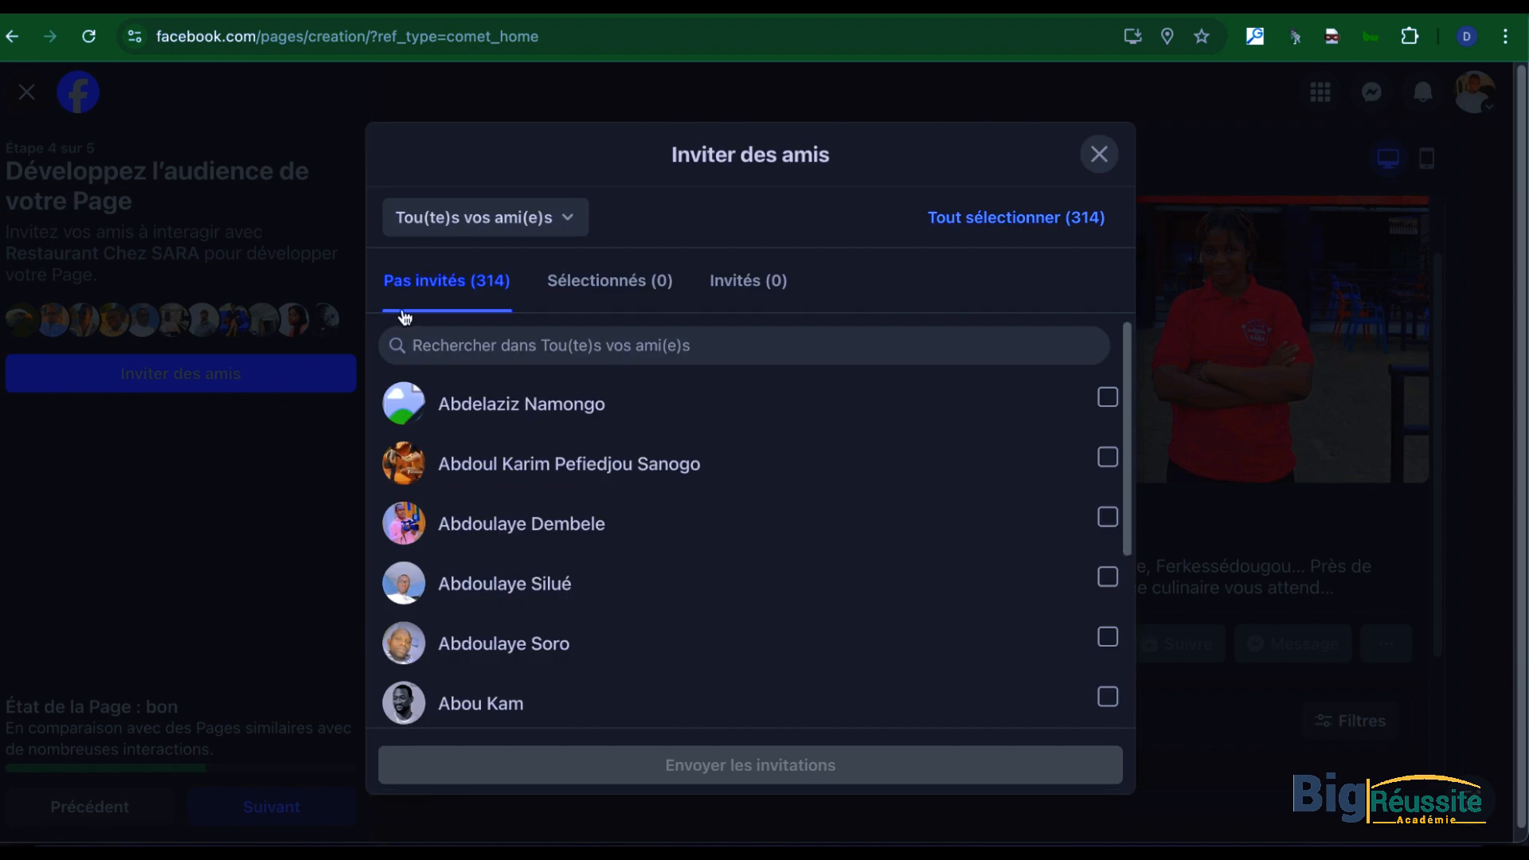
pyautogui.click(1050, 231)
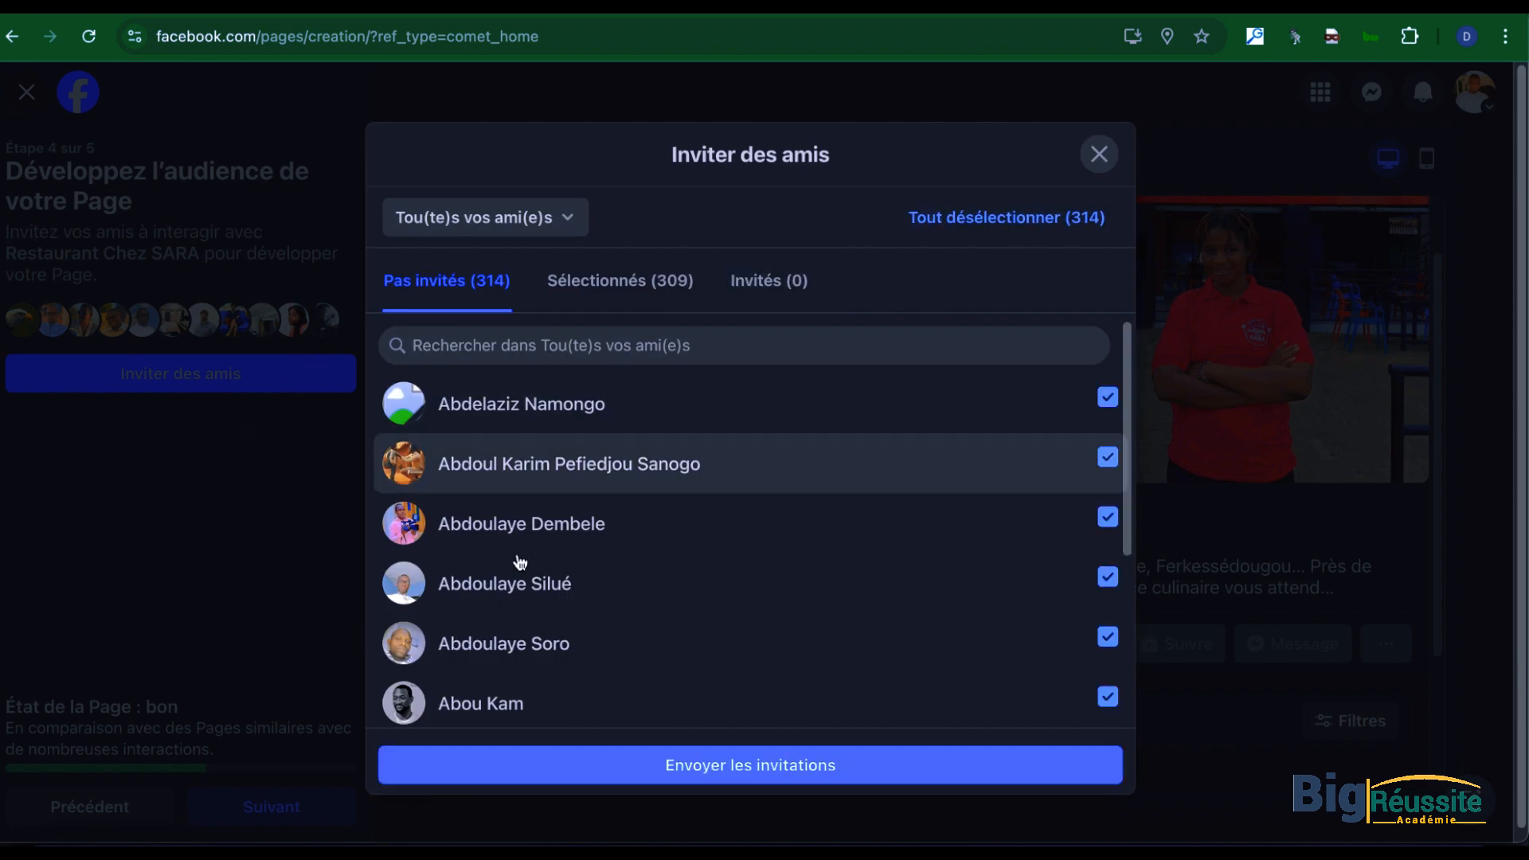
pyautogui.click(781, 765)
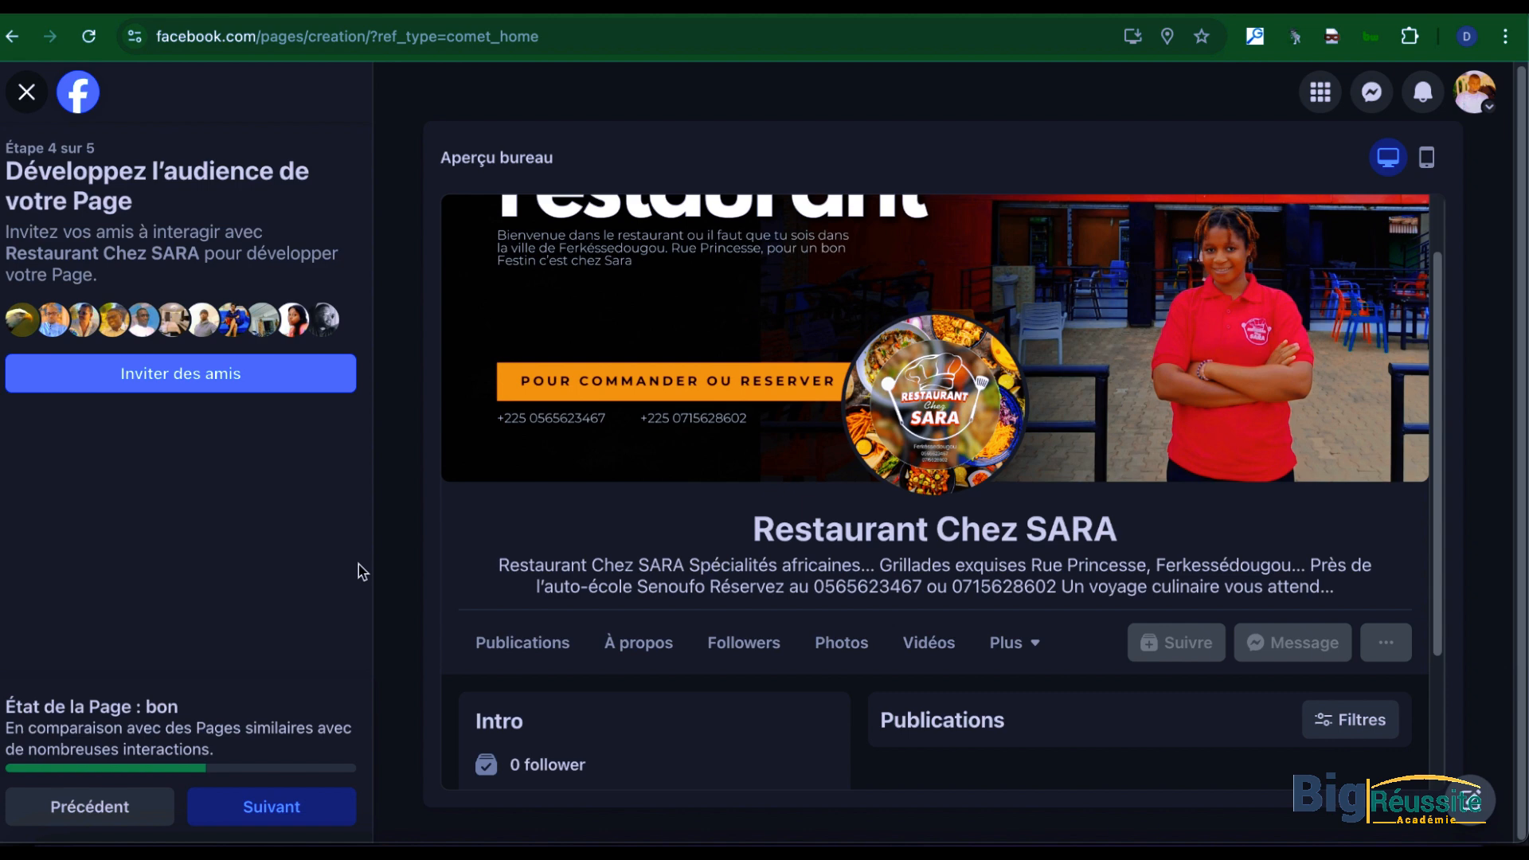
# Step: Finish the Page setup with profile notifications and marketing e-mails left enabled, and postpone the guided tour
pyautogui.click(292, 817)
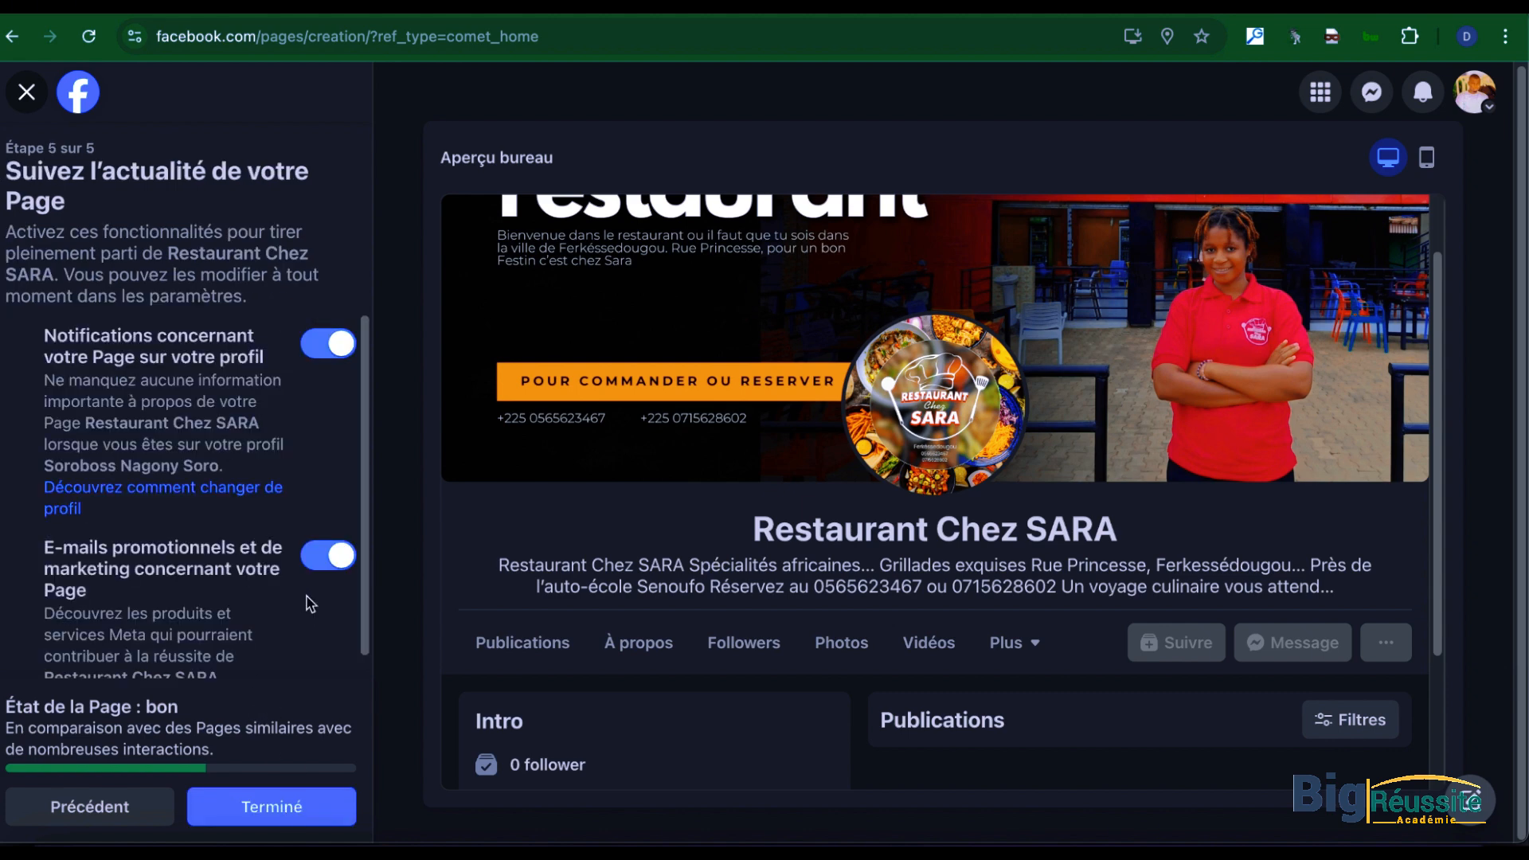
pyautogui.scroll(-1, 174, 524)
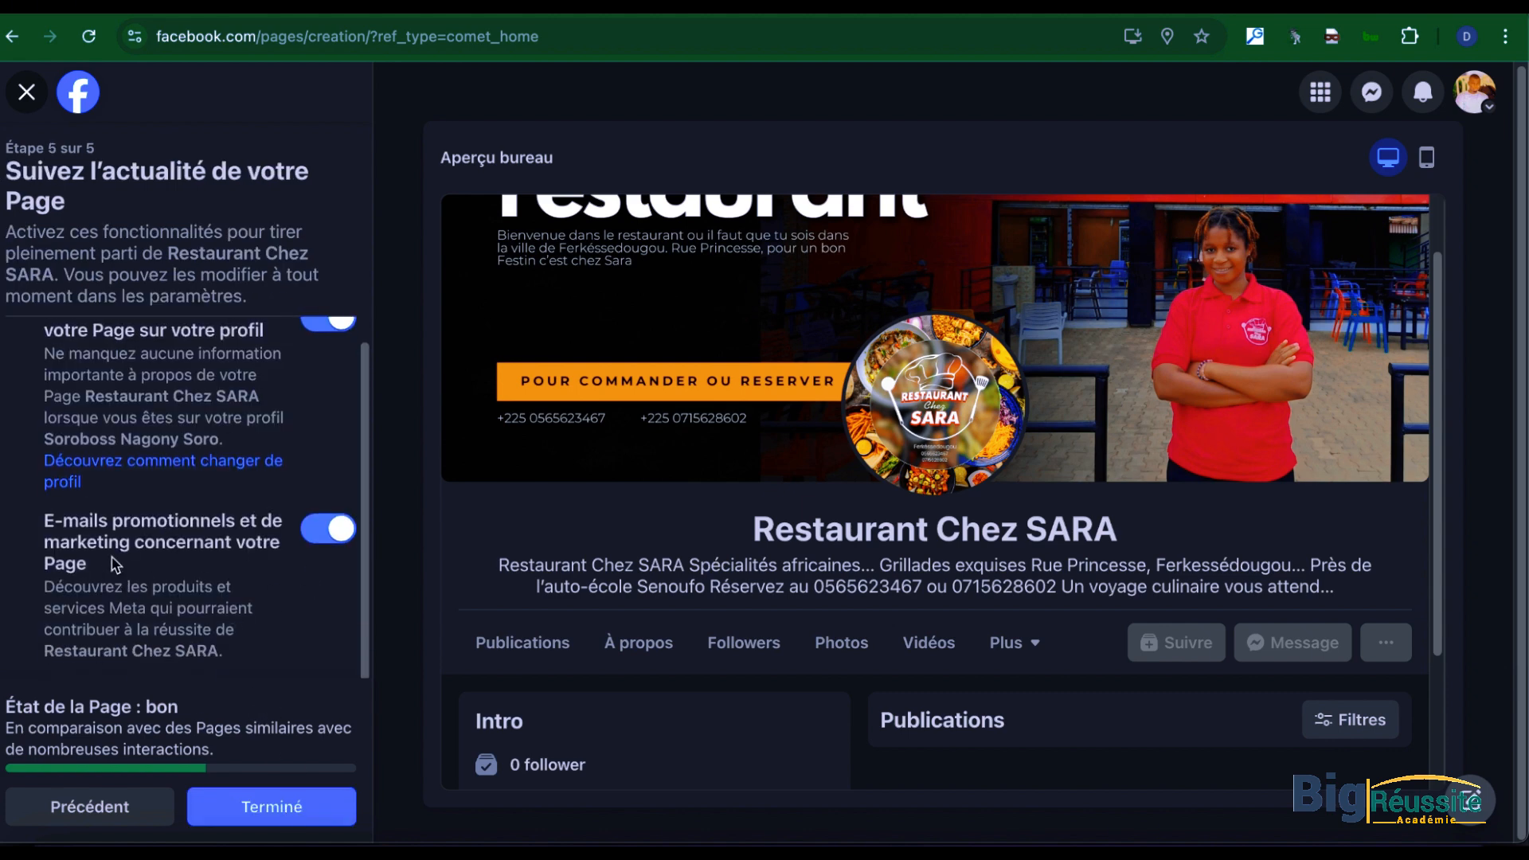
pyautogui.scroll(1, 221, 601)
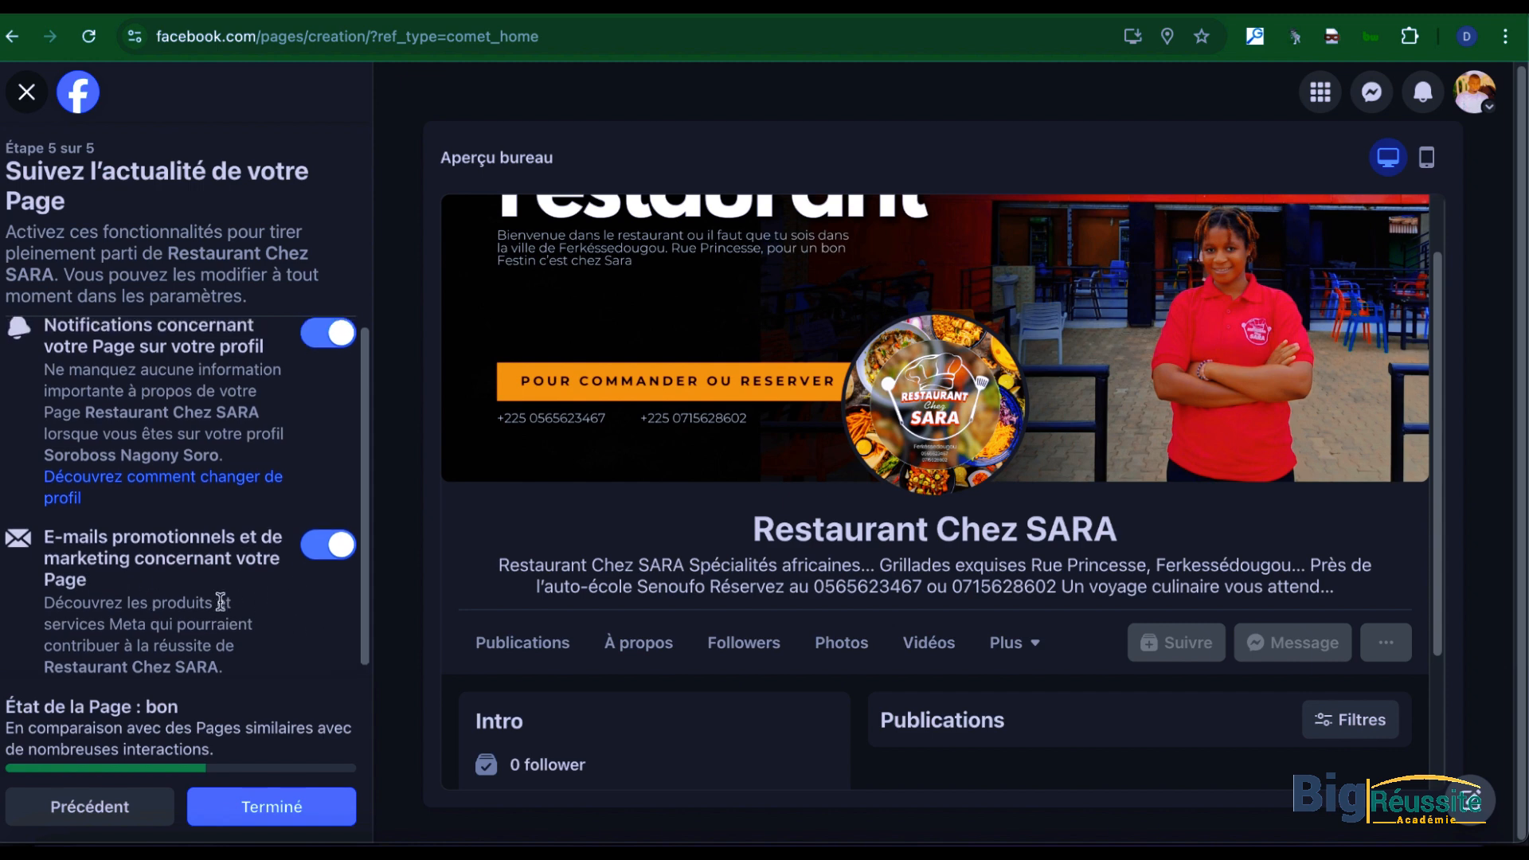
pyautogui.scroll(1, 220, 601)
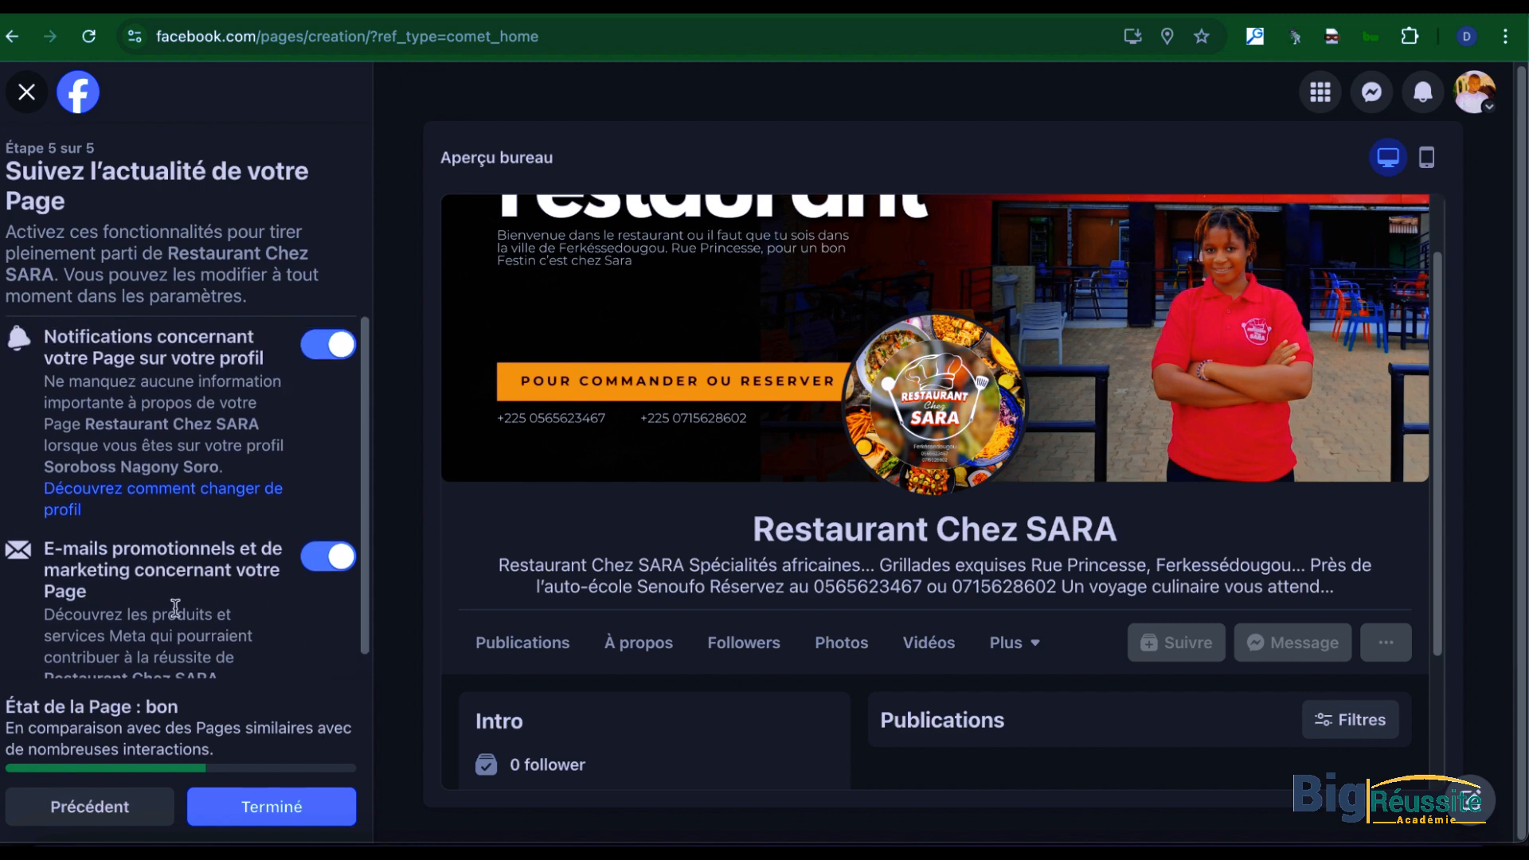
pyautogui.scroll(-1, 165, 610)
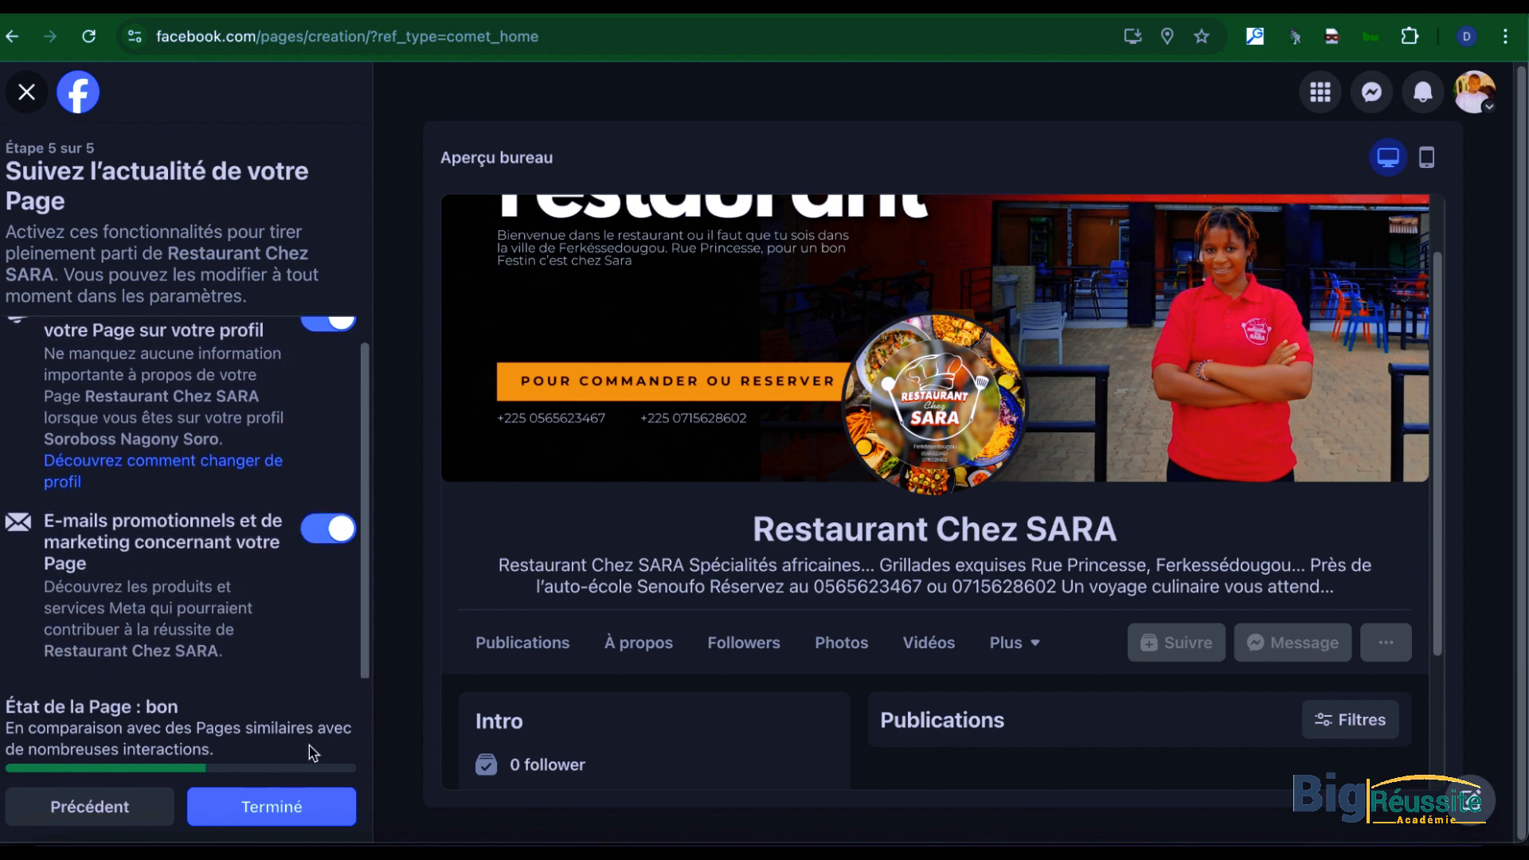
pyautogui.click(253, 805)
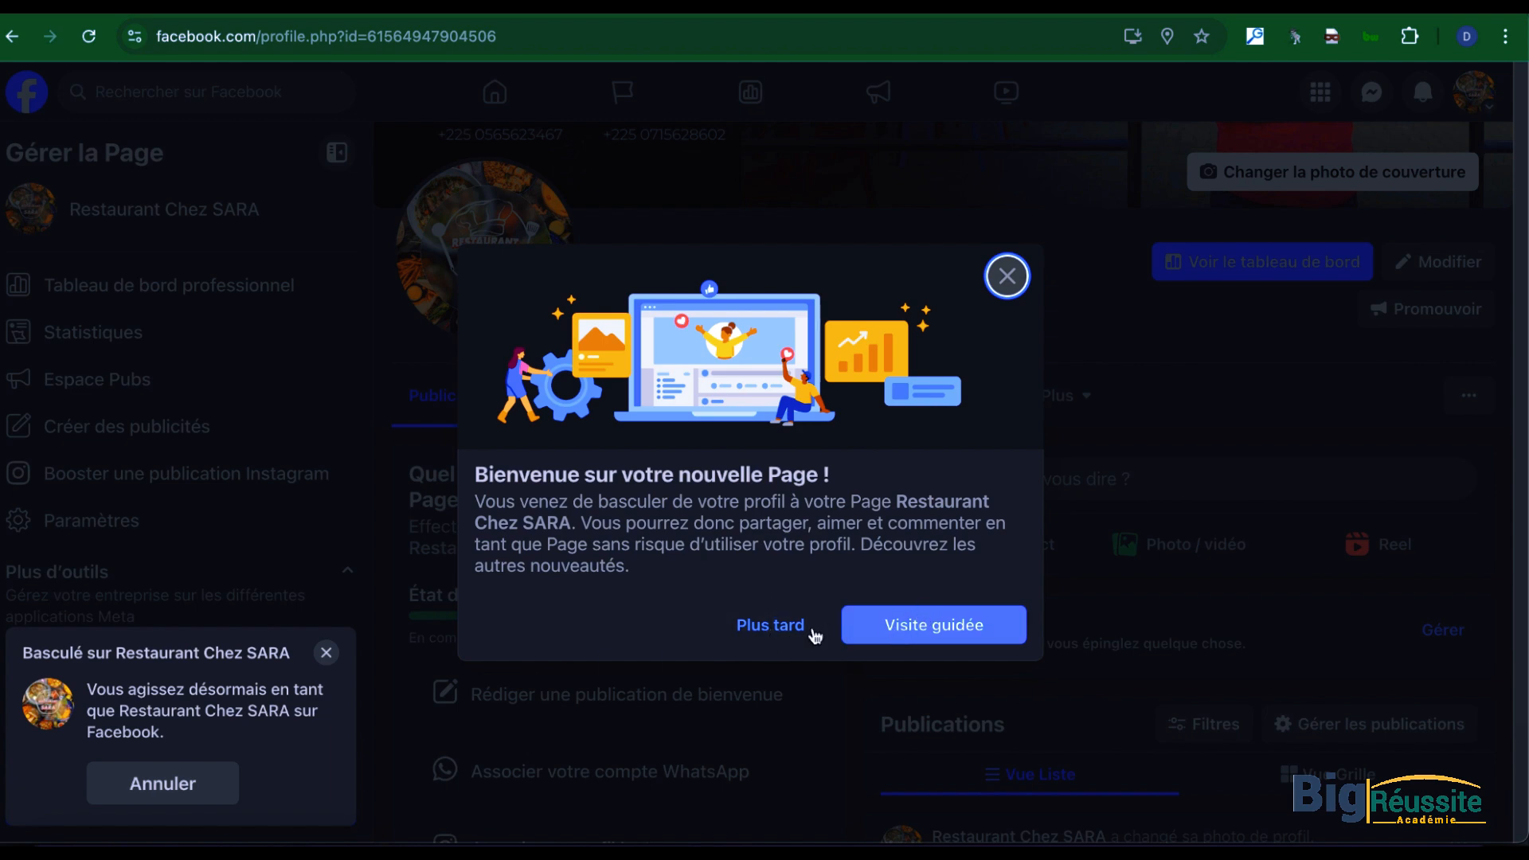
pyautogui.click(769, 634)
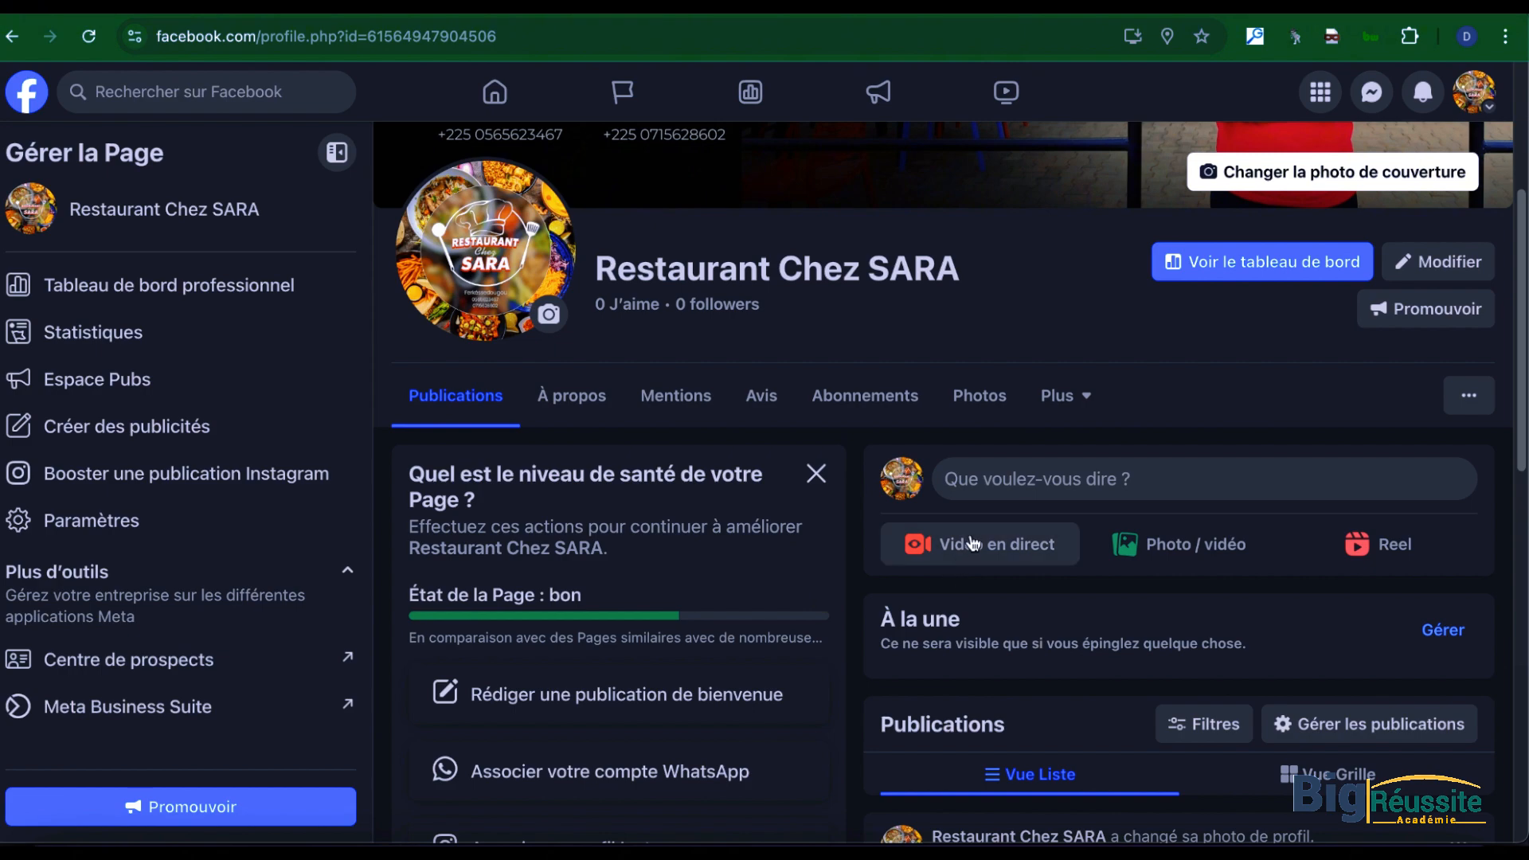
# Step: Start a new public post on the Page and attach the photo 1724221714301.jpg from Téléchargements
pyautogui.scroll(-14, 973, 543)
pyautogui.scroll(10, 977, 540)
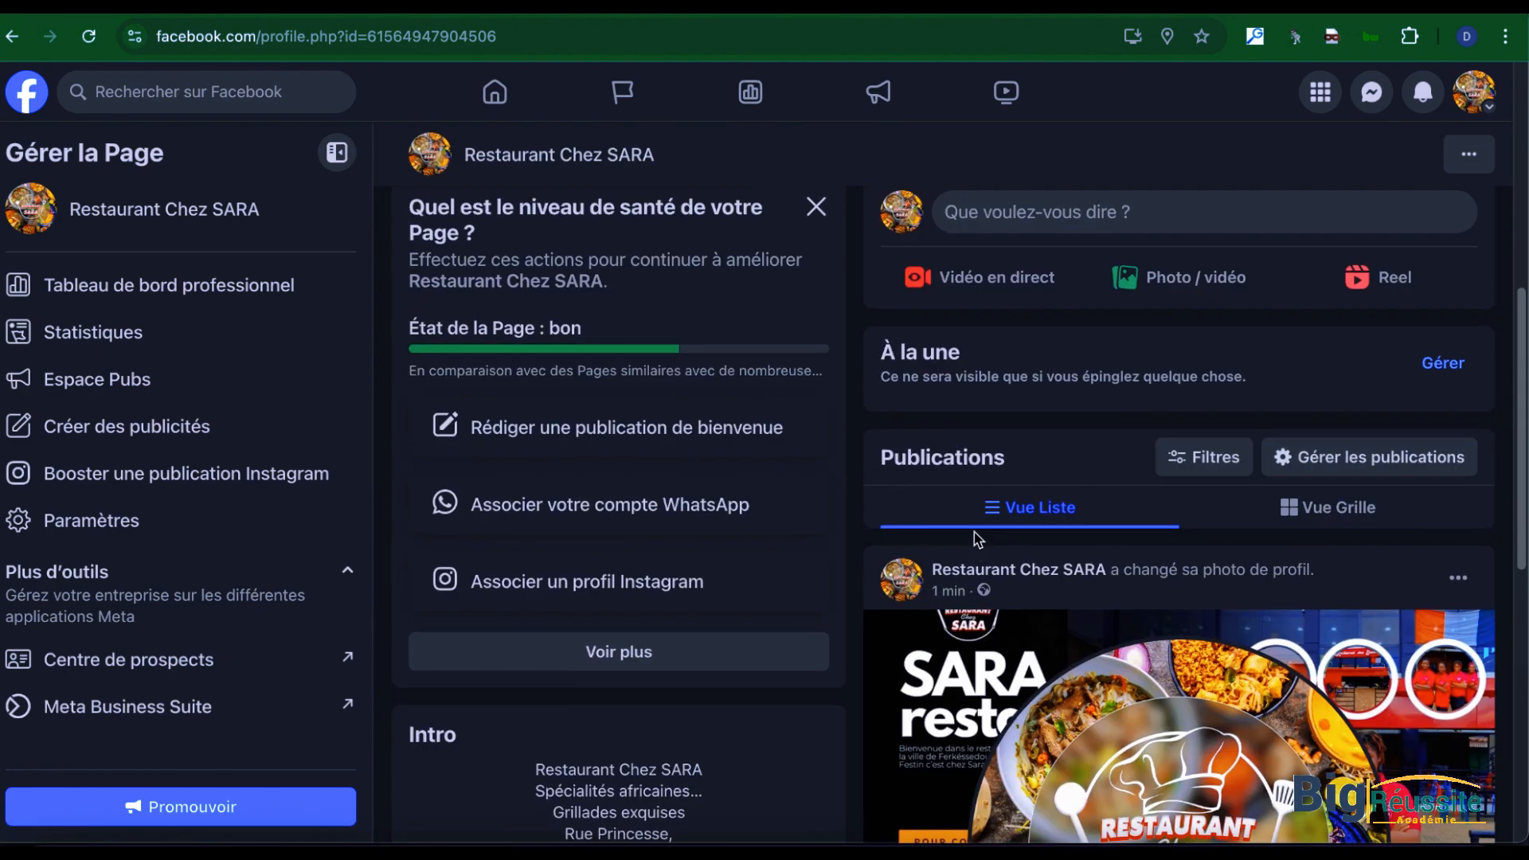
pyautogui.scroll(8, 977, 539)
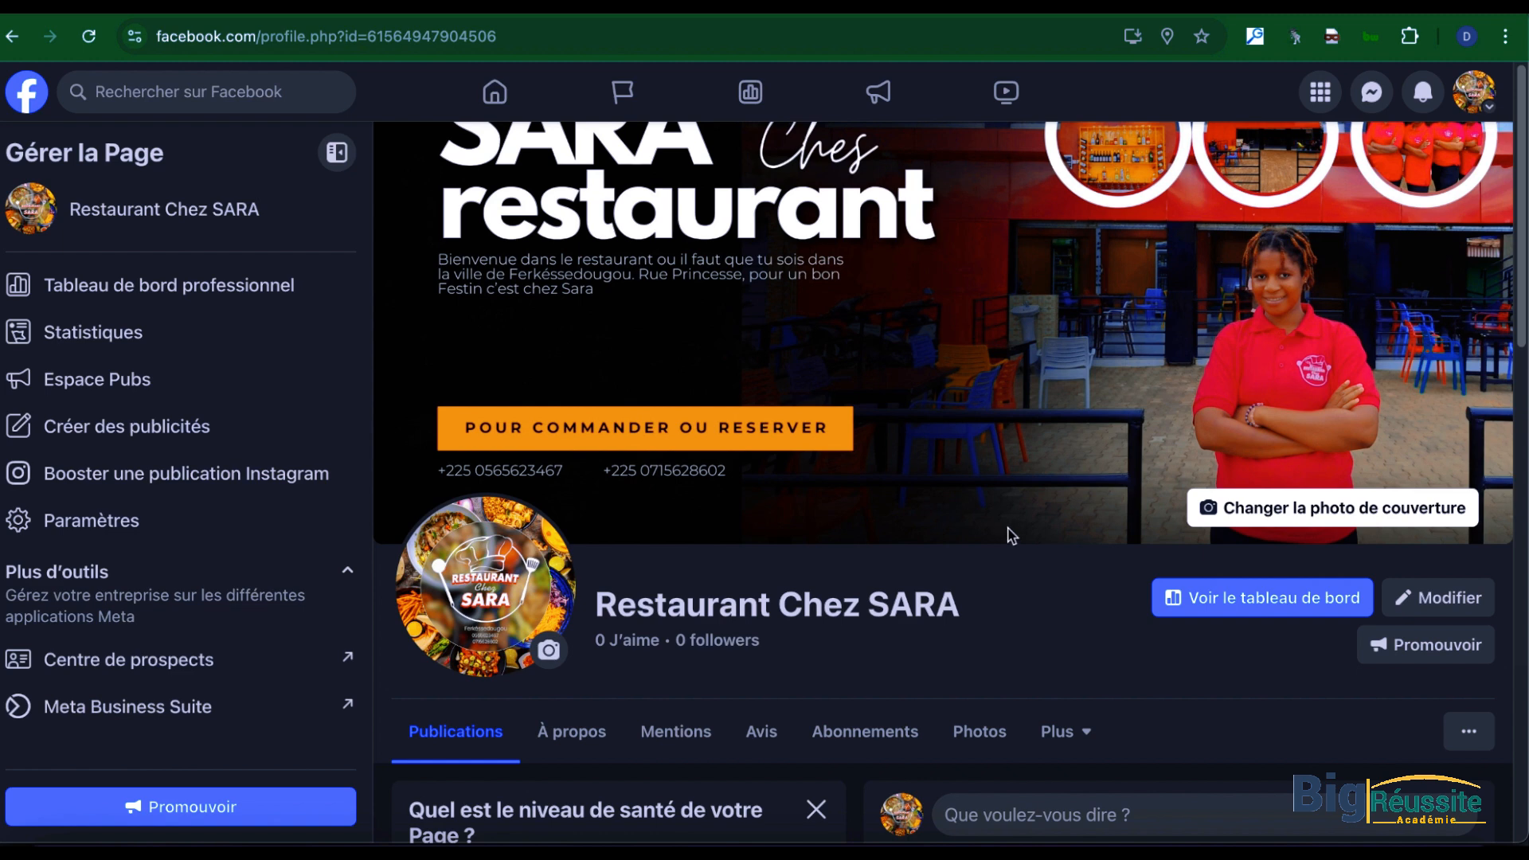
pyautogui.scroll(-3, 1012, 550)
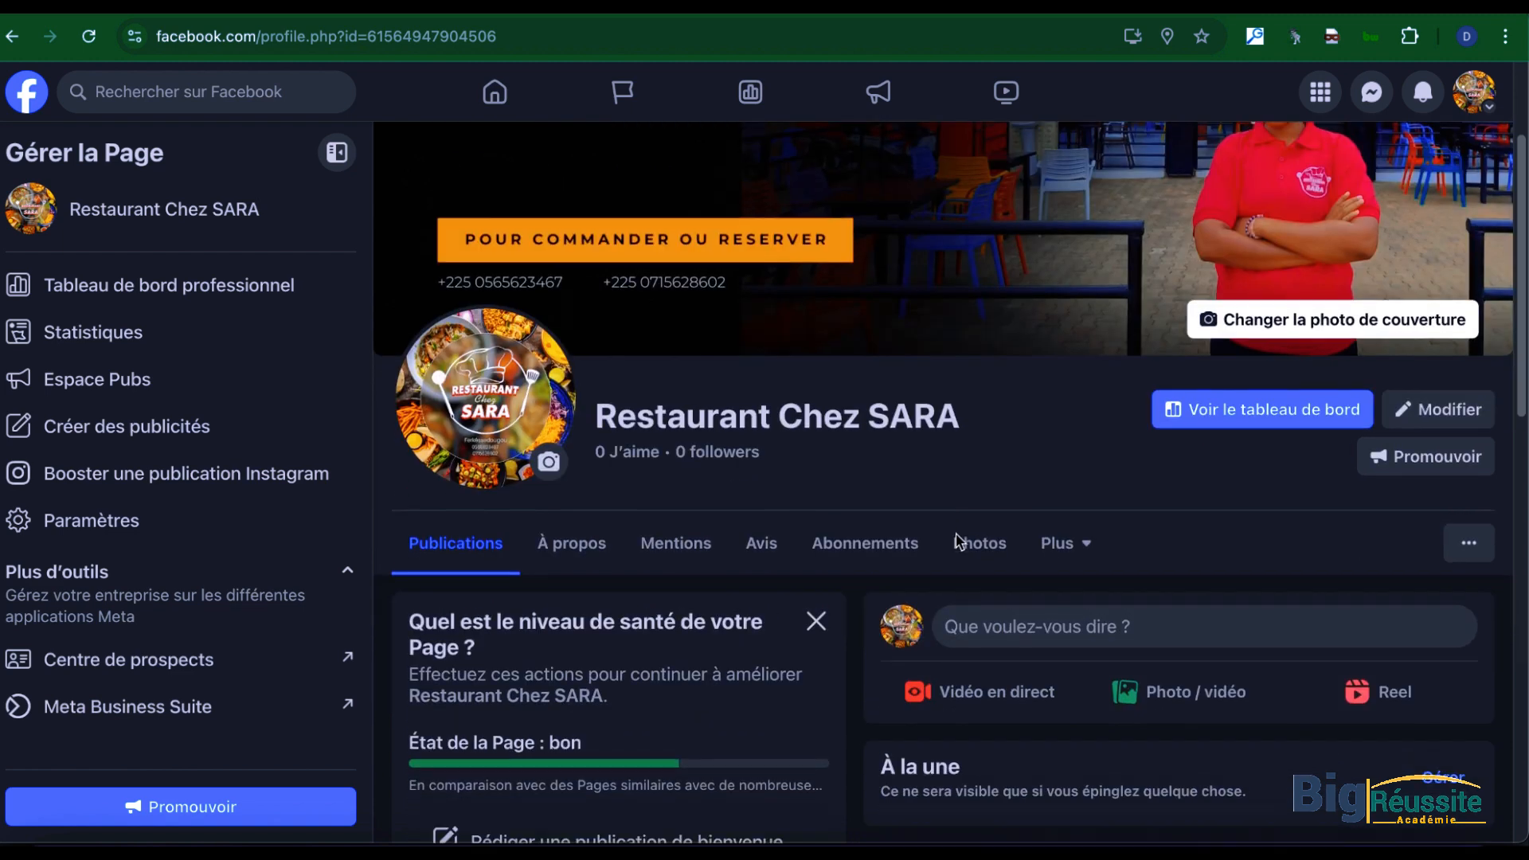
pyautogui.click(1029, 629)
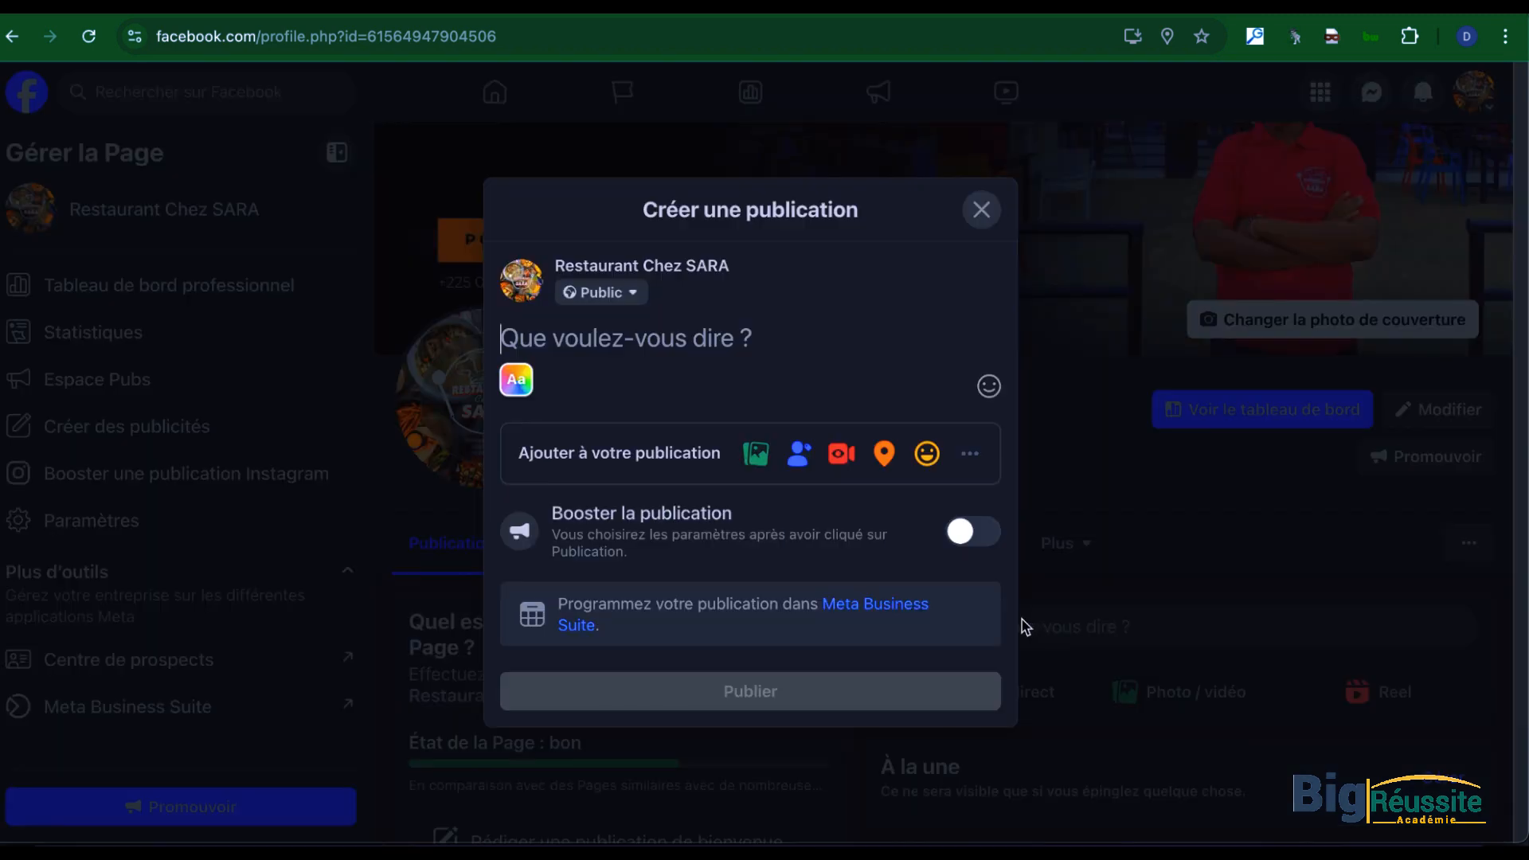
pyautogui.click(756, 453)
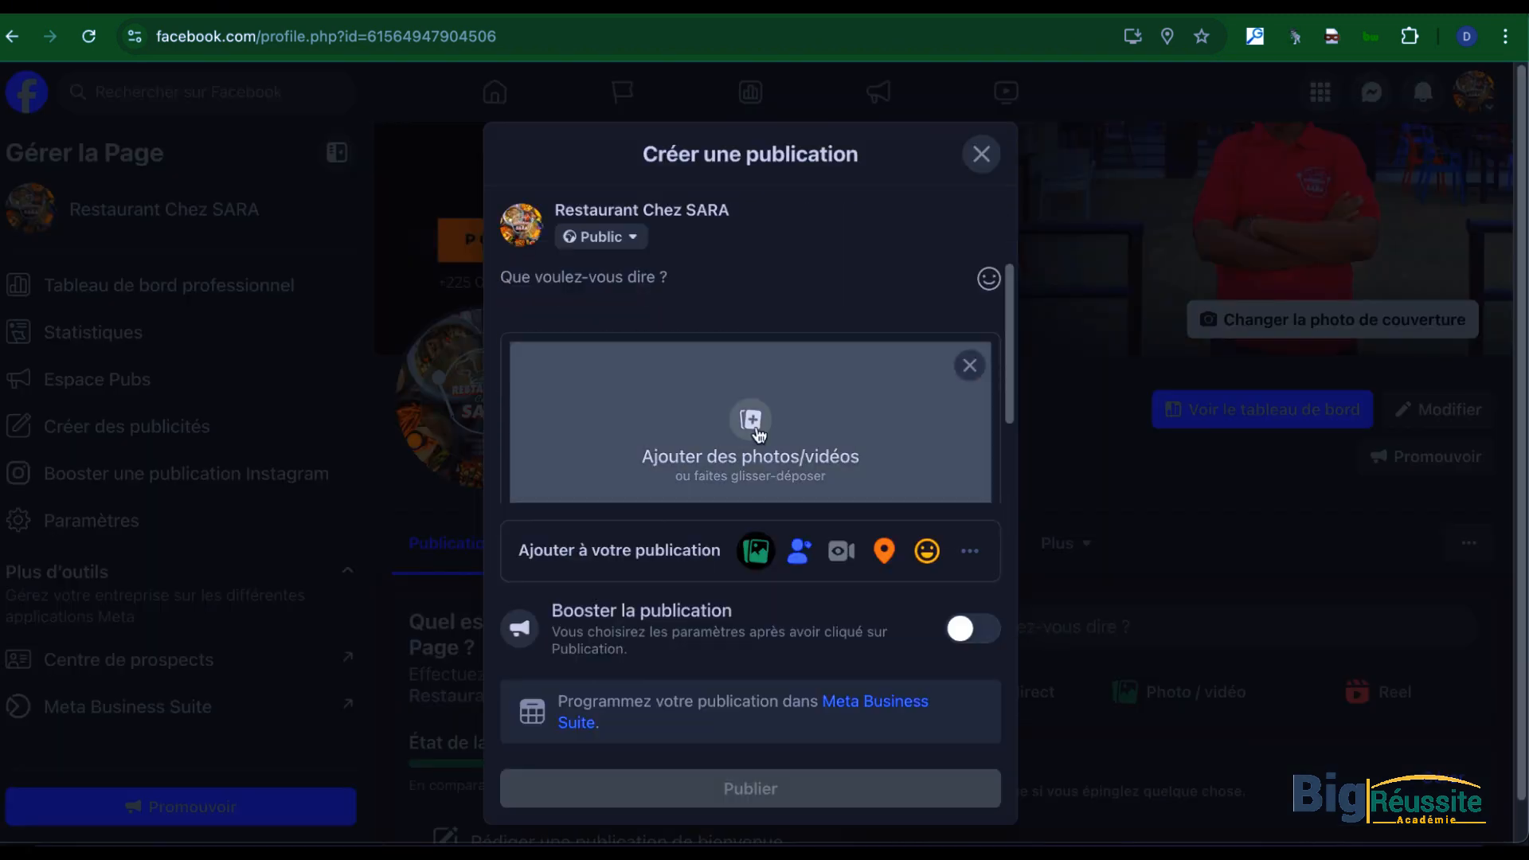
pyautogui.click(757, 434)
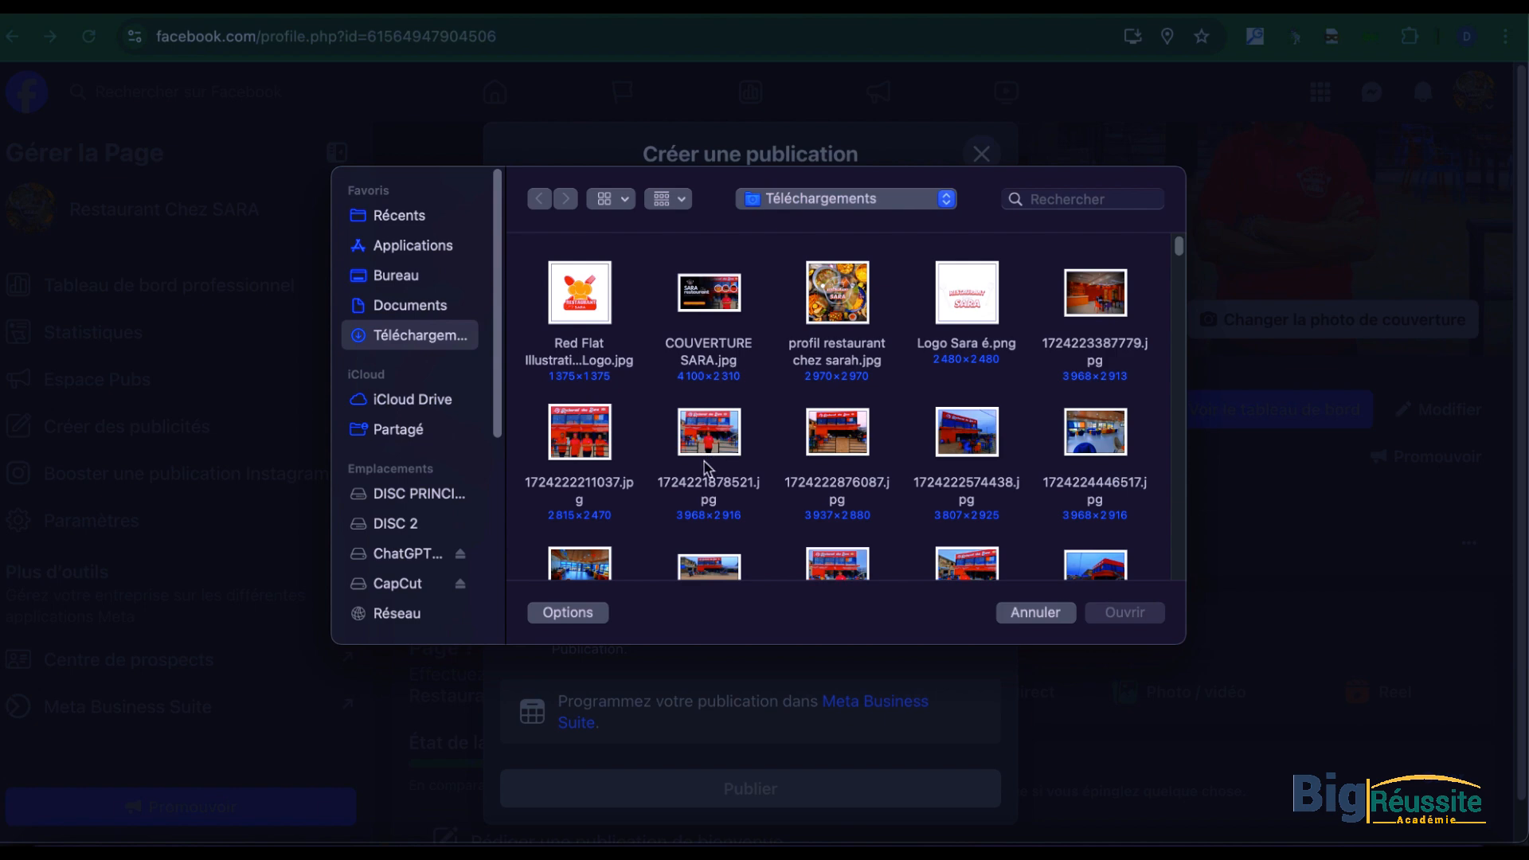
pyautogui.scroll(-1, 709, 462)
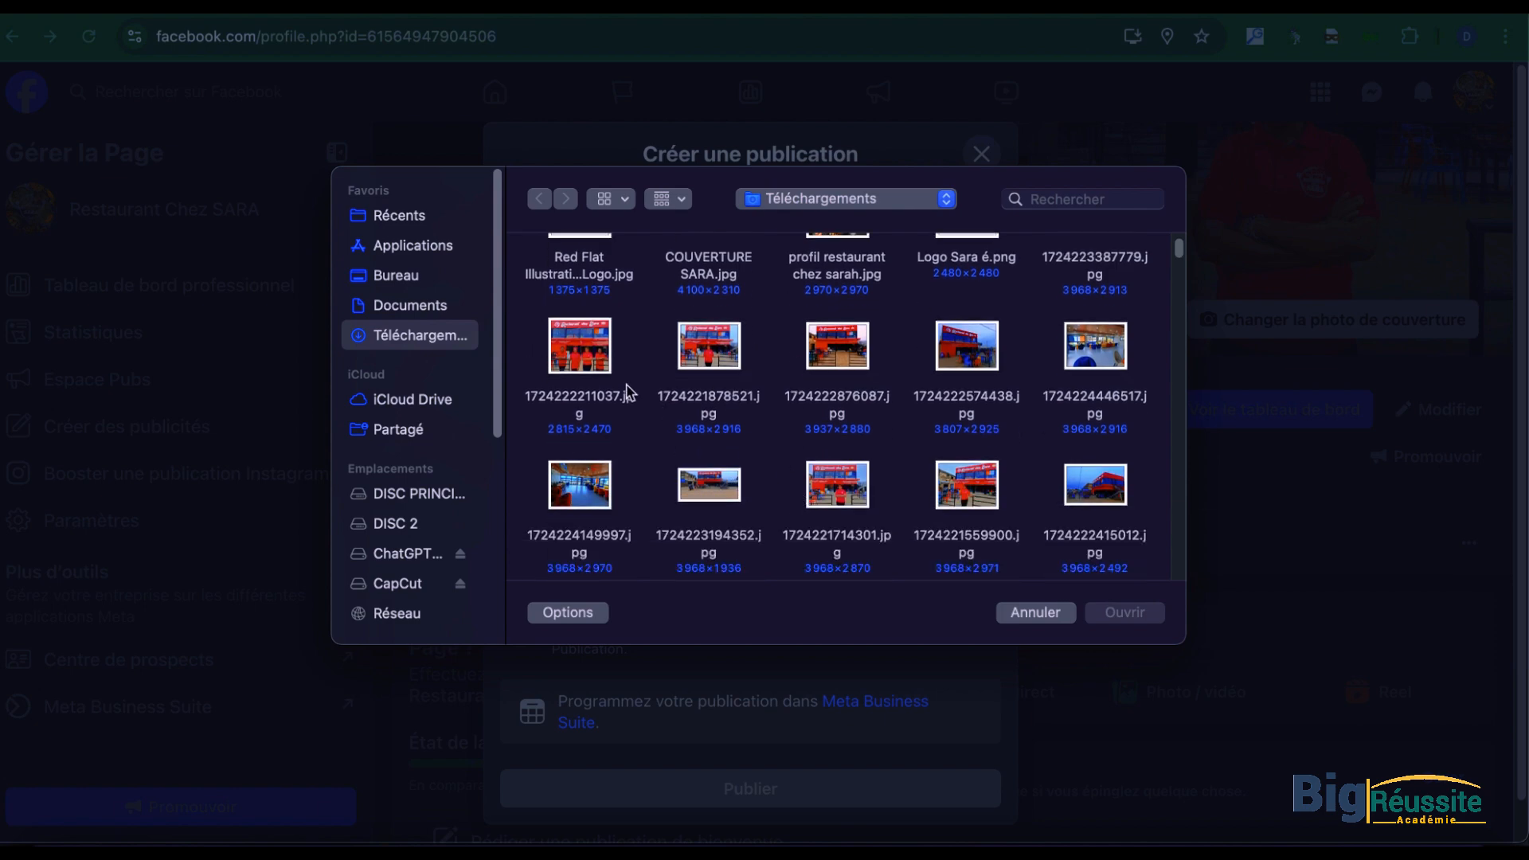
pyautogui.click(594, 368)
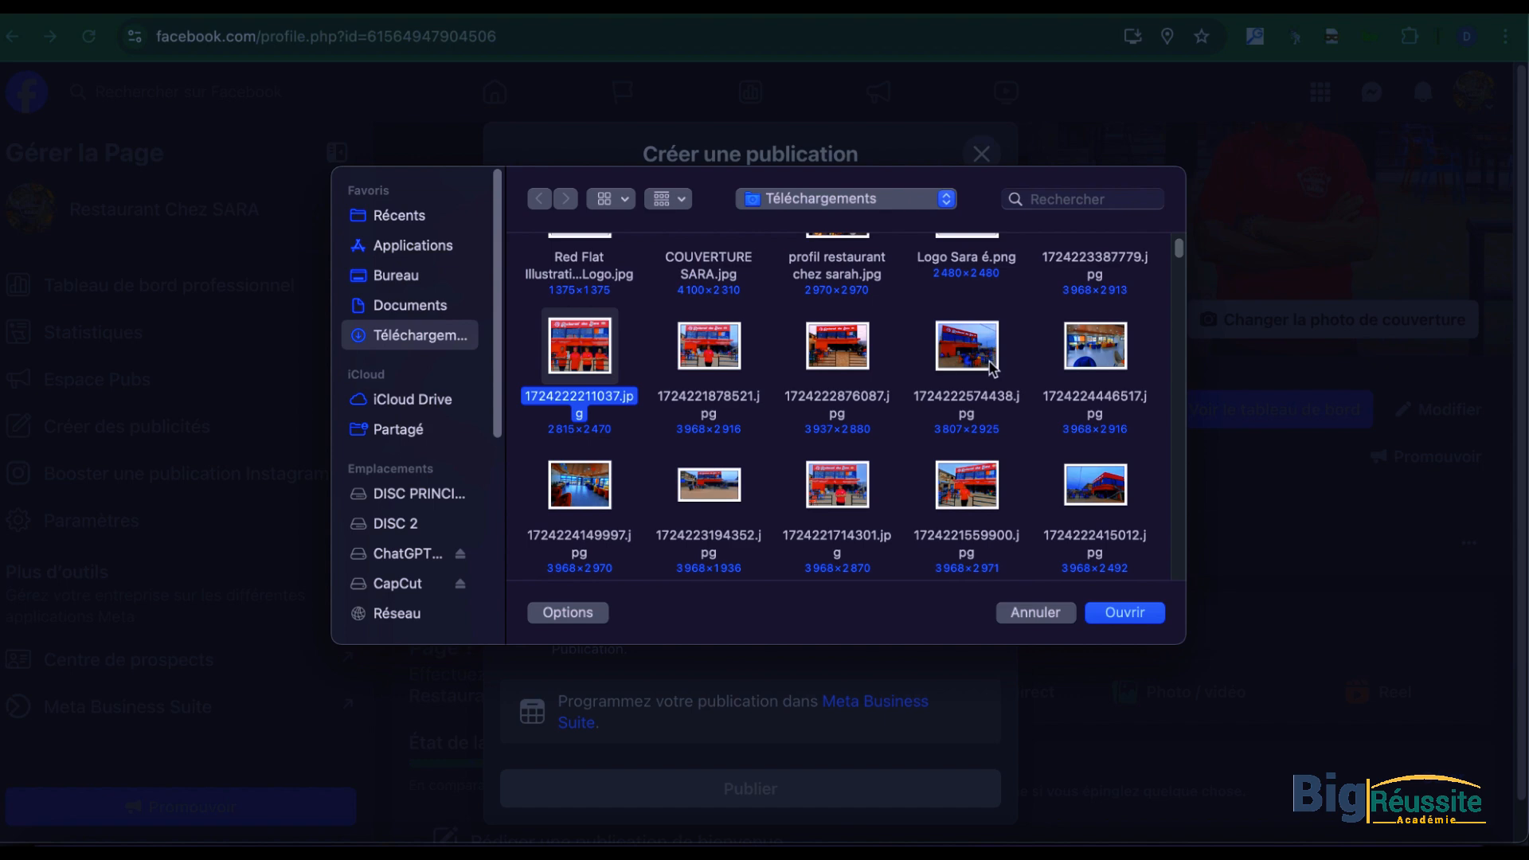
pyautogui.click(846, 486)
pyautogui.click(1132, 612)
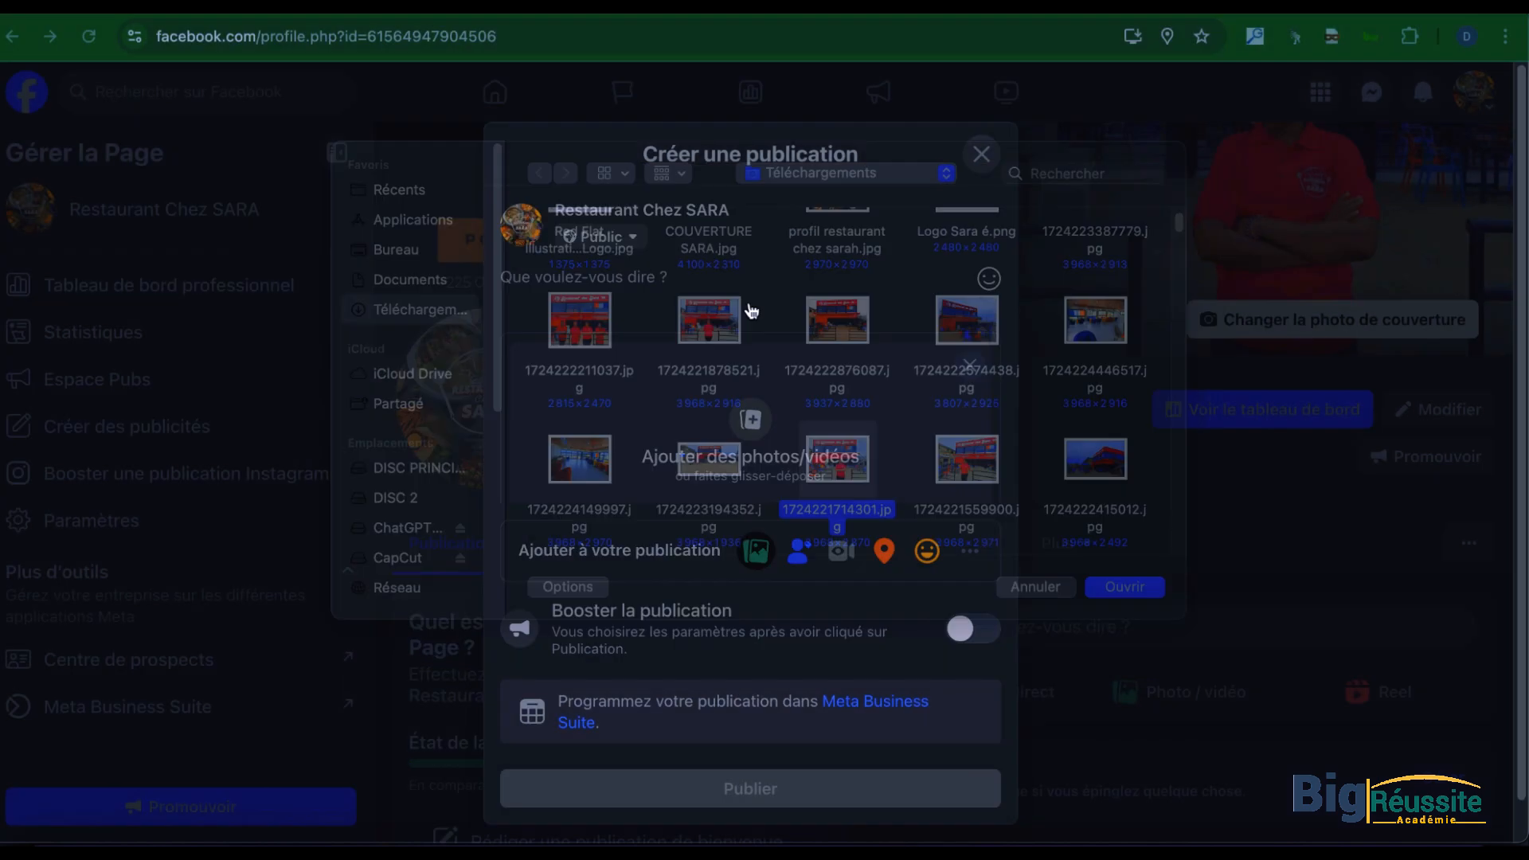
# Step: Switch to the ChatGPT conversation, look through the proposed texts and copy the full Restaurant Chez SARA biography paragraph
pyautogui.hotkey('ctrl', 'Up')
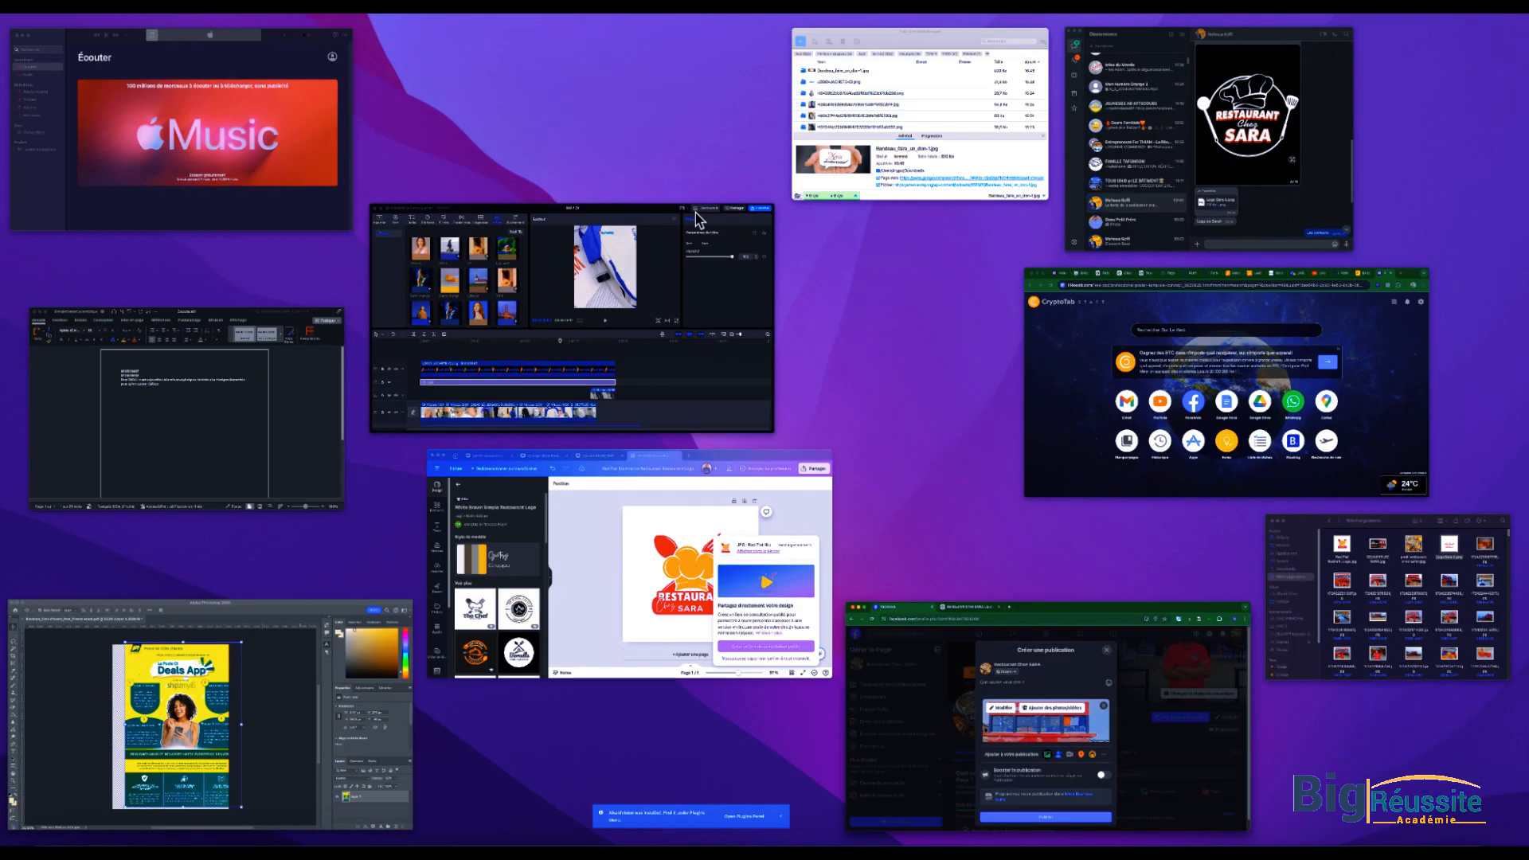
pyautogui.click(1023, 666)
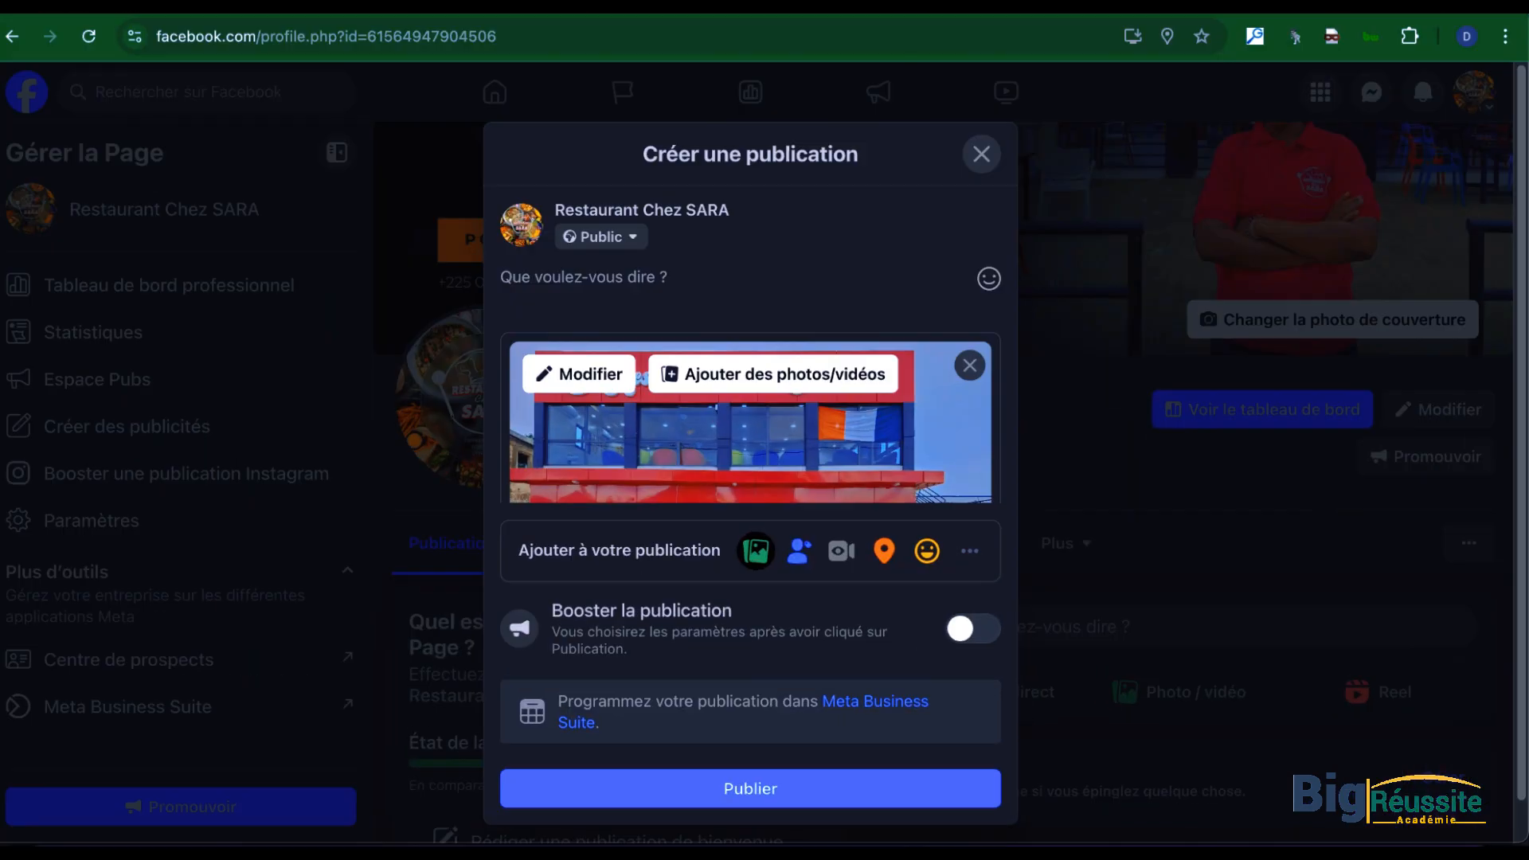
pyautogui.hotkey('ctrl', 'Tab')
pyautogui.scroll(5, 793, 486)
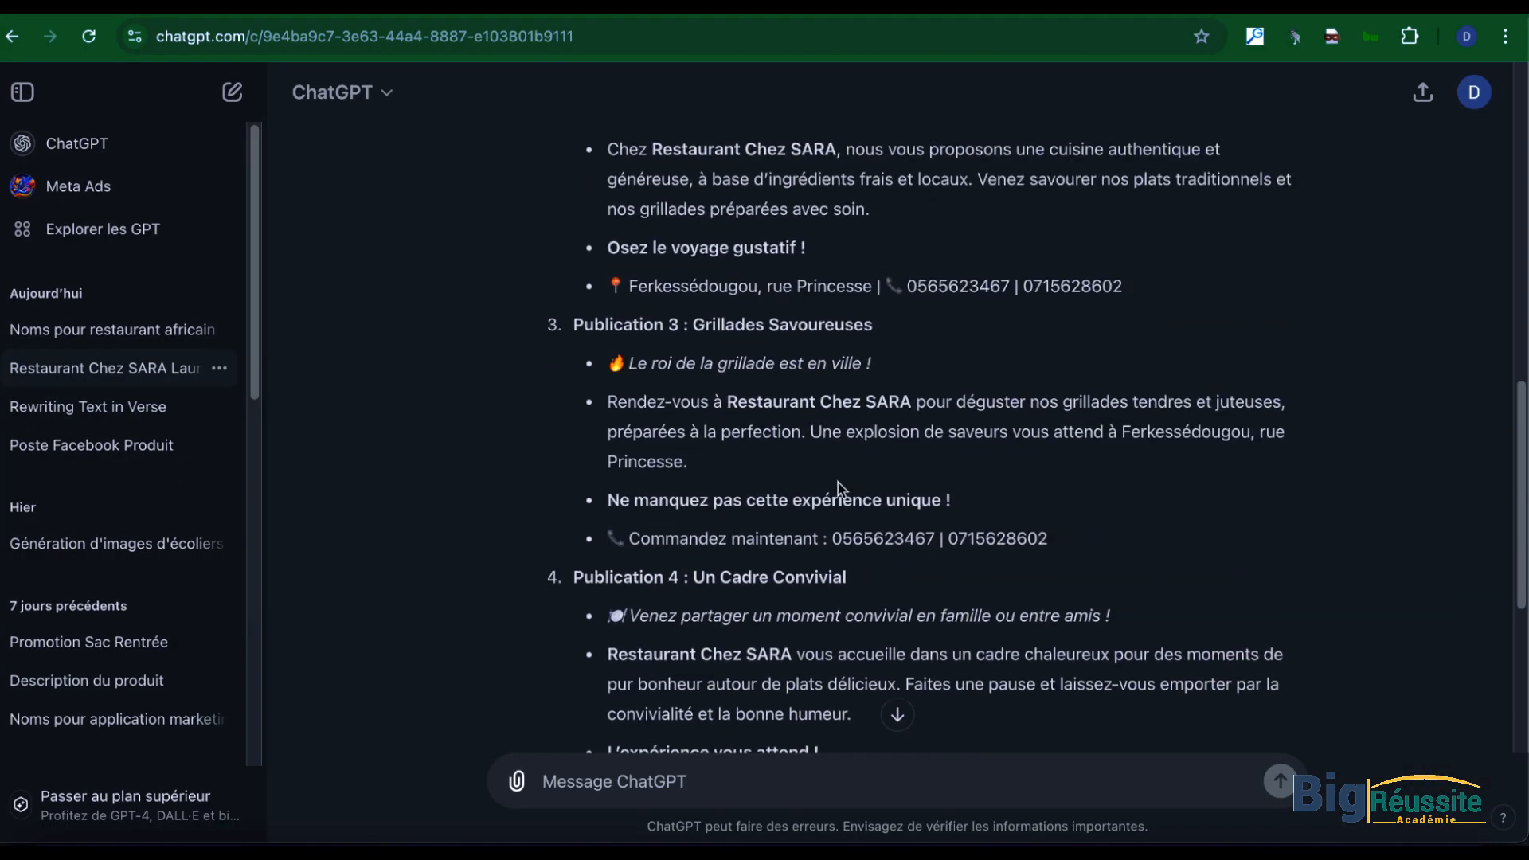
pyautogui.scroll(10, 837, 482)
pyautogui.scroll(-1, 699, 494)
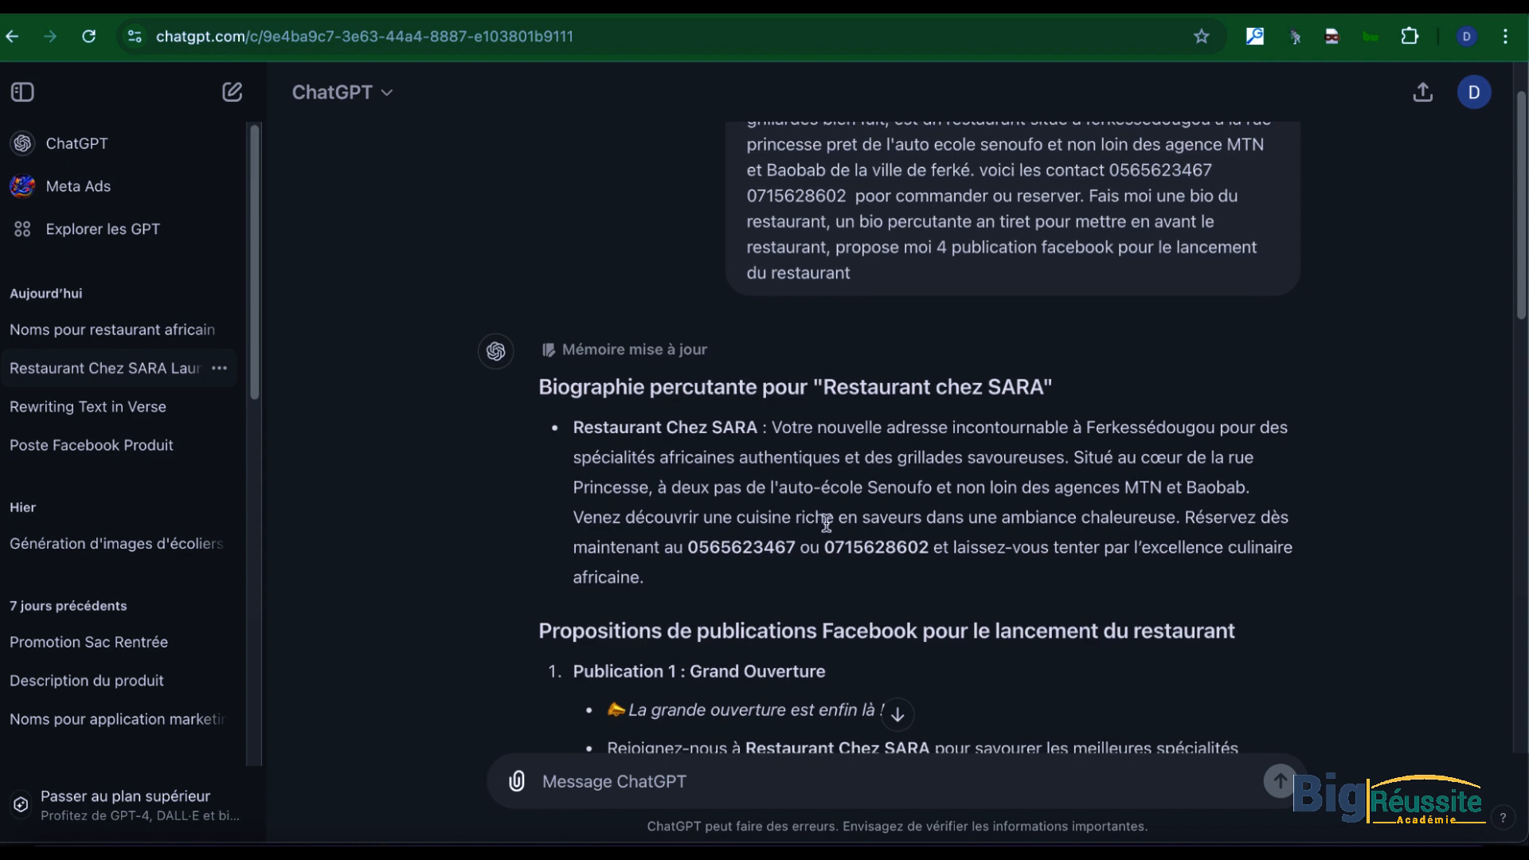
pyautogui.scroll(-2, 827, 521)
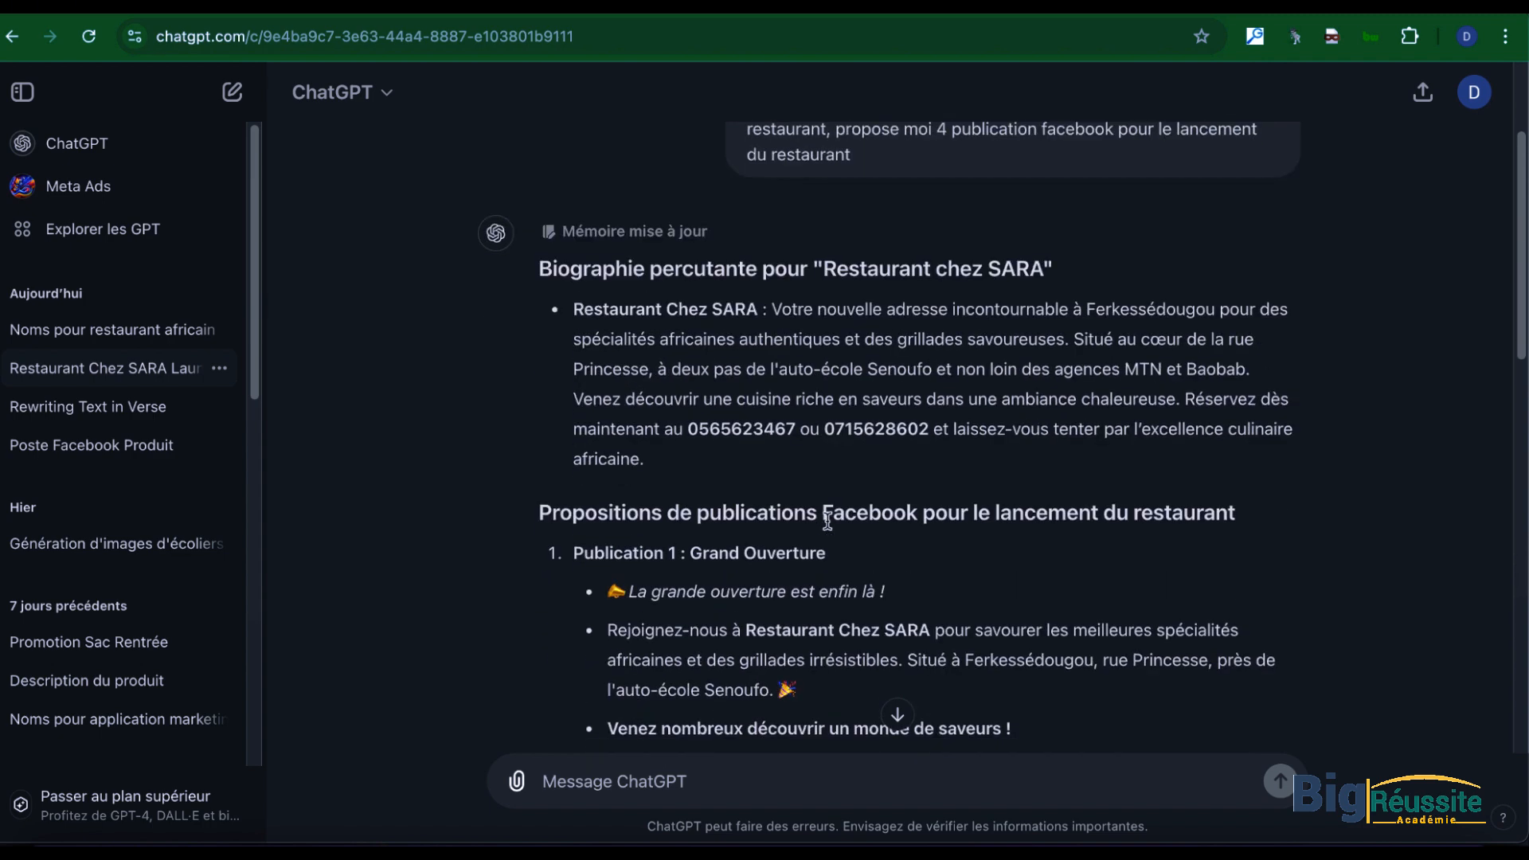
pyautogui.scroll(-10, 828, 522)
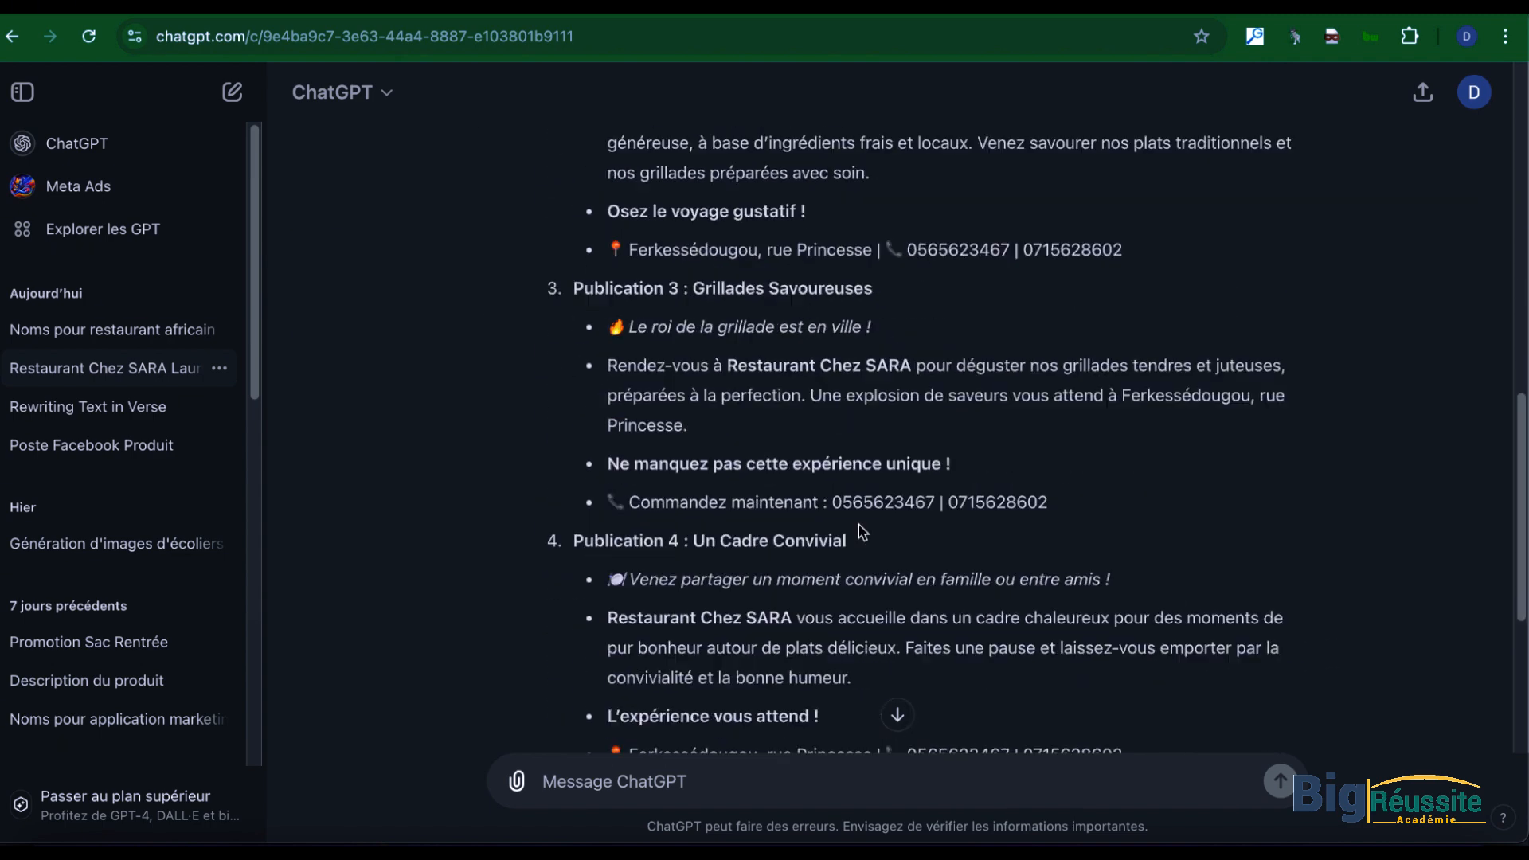
pyautogui.scroll(-4, 859, 531)
pyautogui.scroll(15, 947, 529)
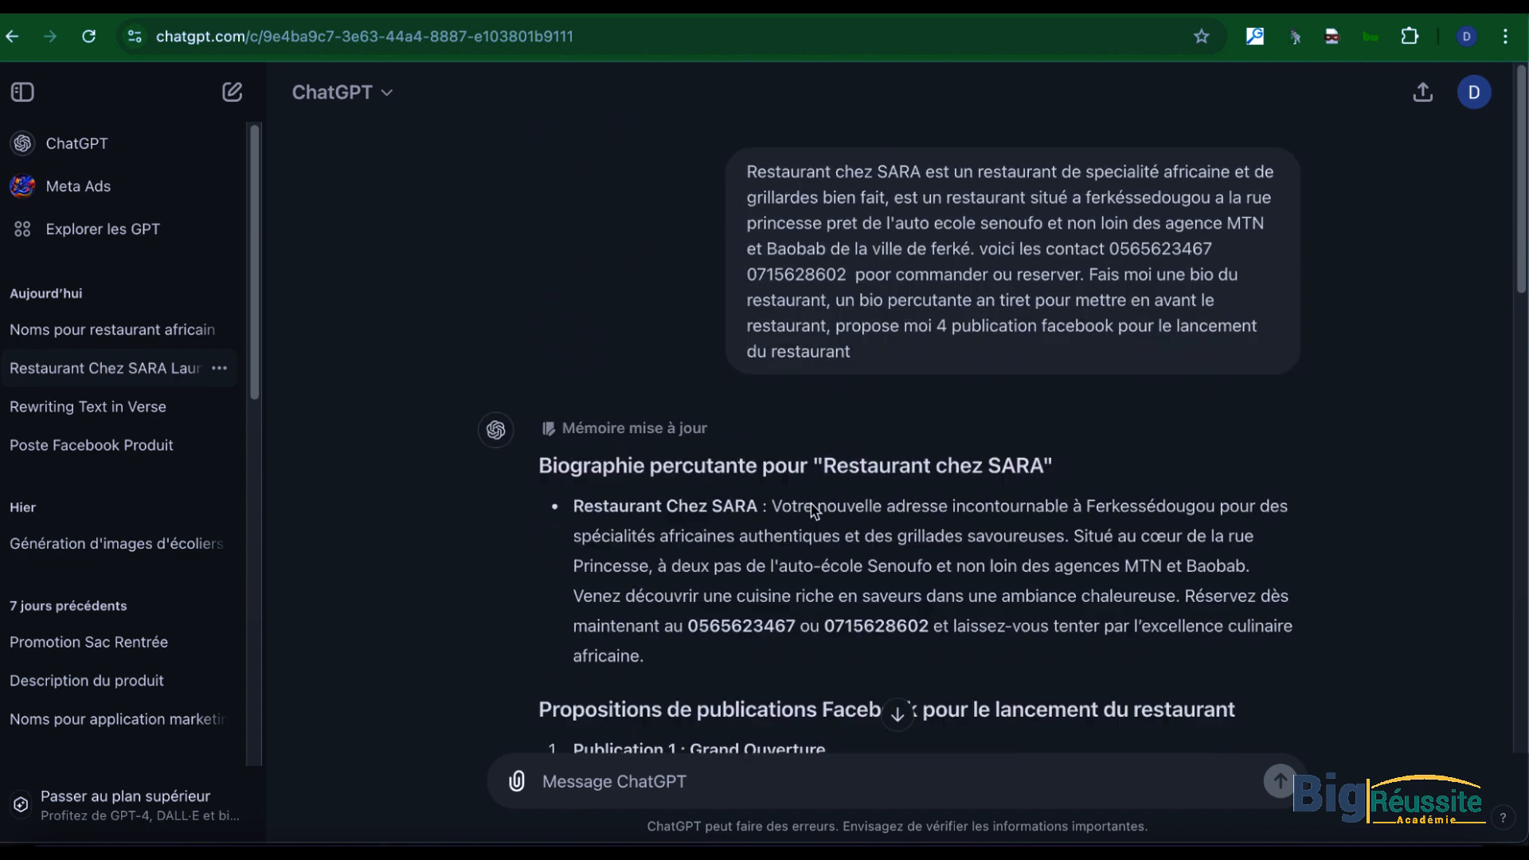
pyautogui.scroll(-1, 811, 503)
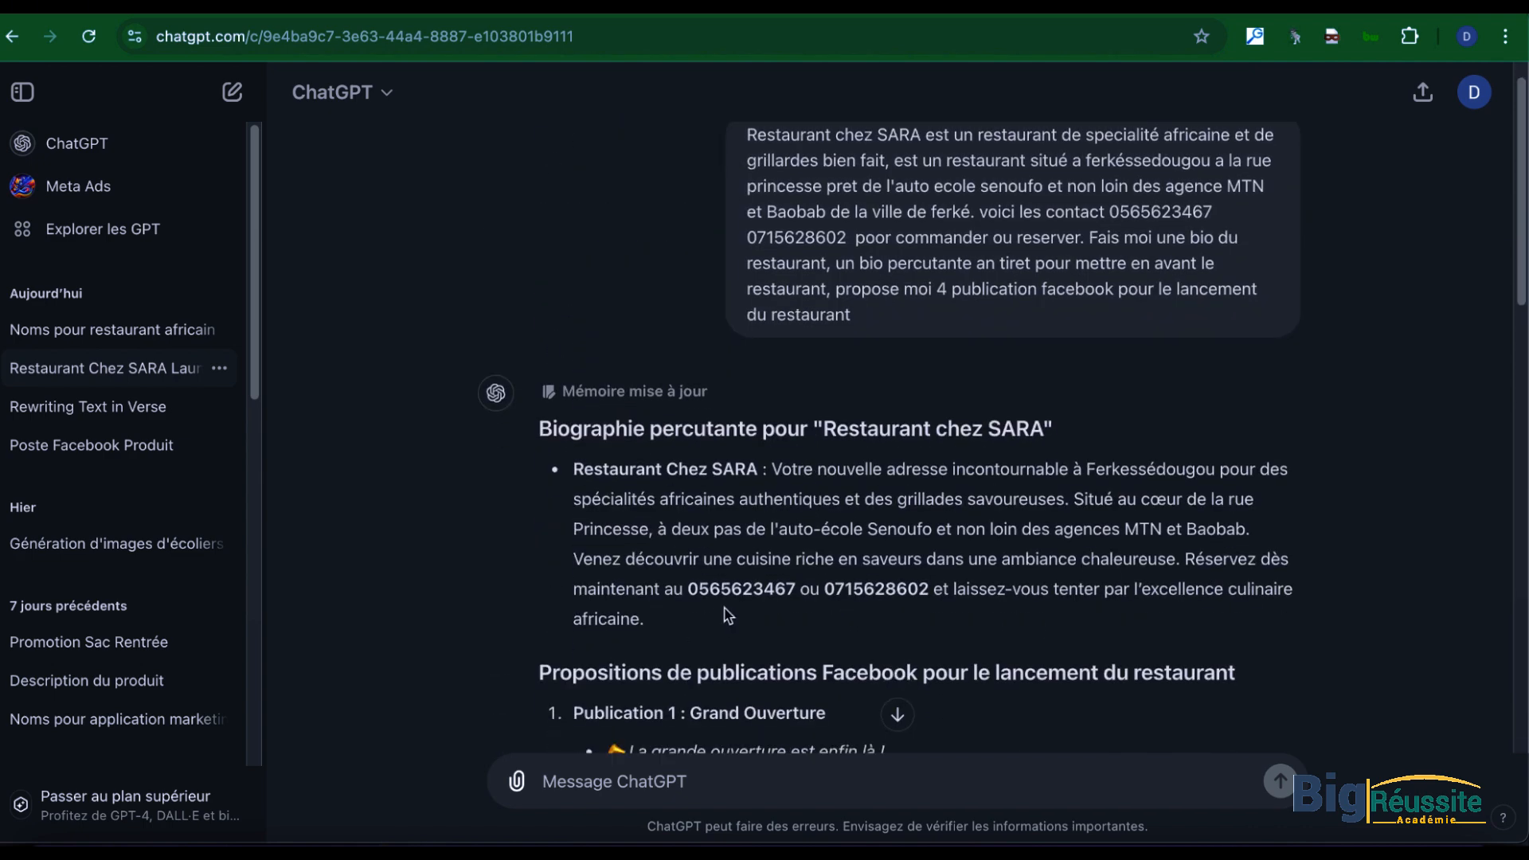
pyautogui.moveTo(661, 631); pyautogui.dragTo(563, 478)
pyautogui.press('super+c')
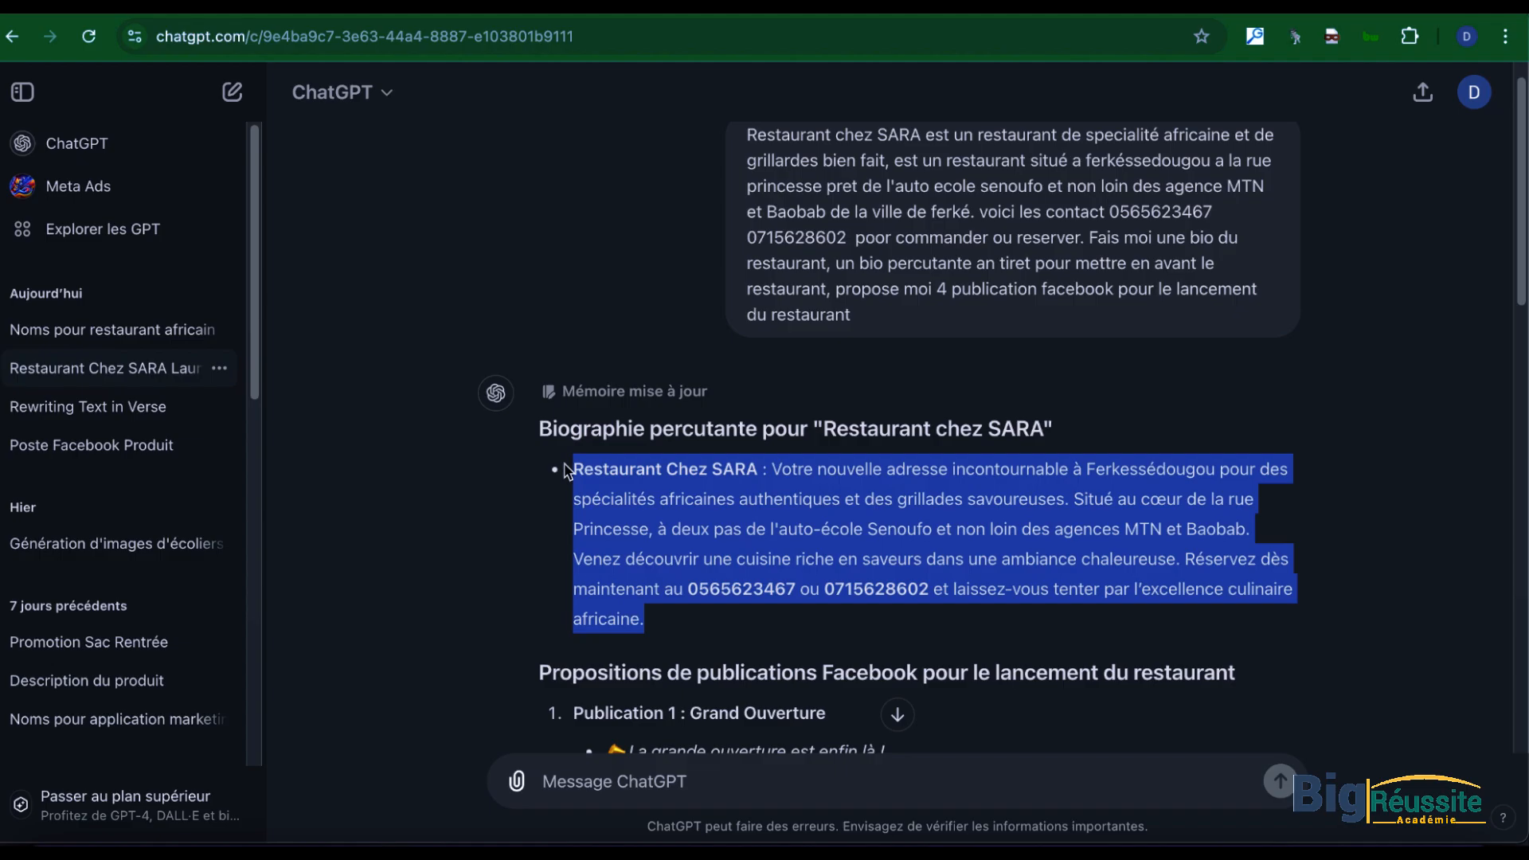
# Step: Paste the copied biography as the text of the Facebook photo post and publish it without boosting
pyautogui.hotkey('ctrl', 'Up')
pyautogui.click(1034, 670)
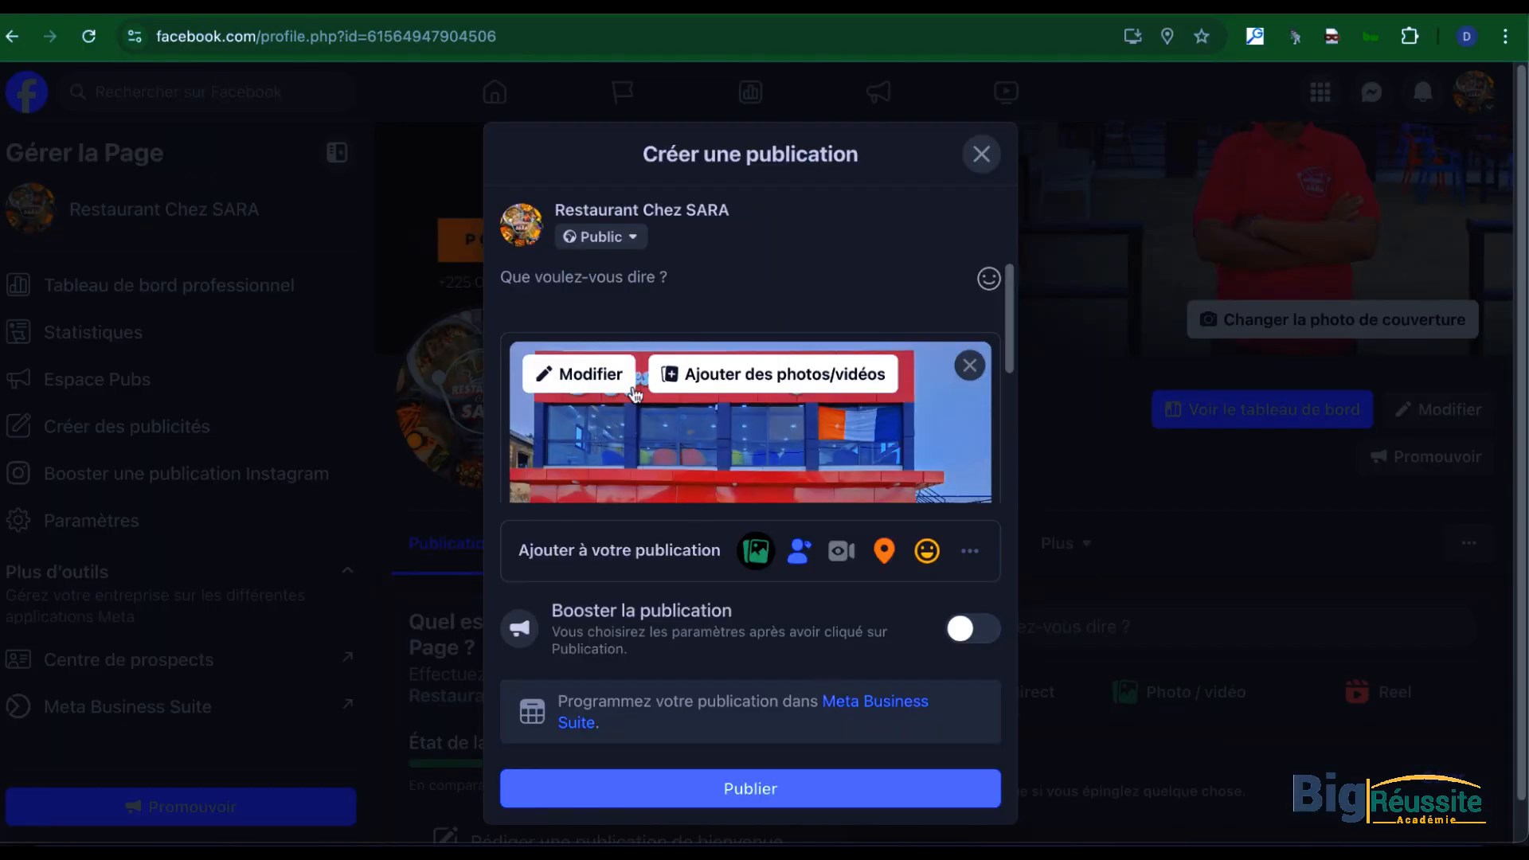
pyautogui.press('super+v')
pyautogui.scroll(-5, 784, 398)
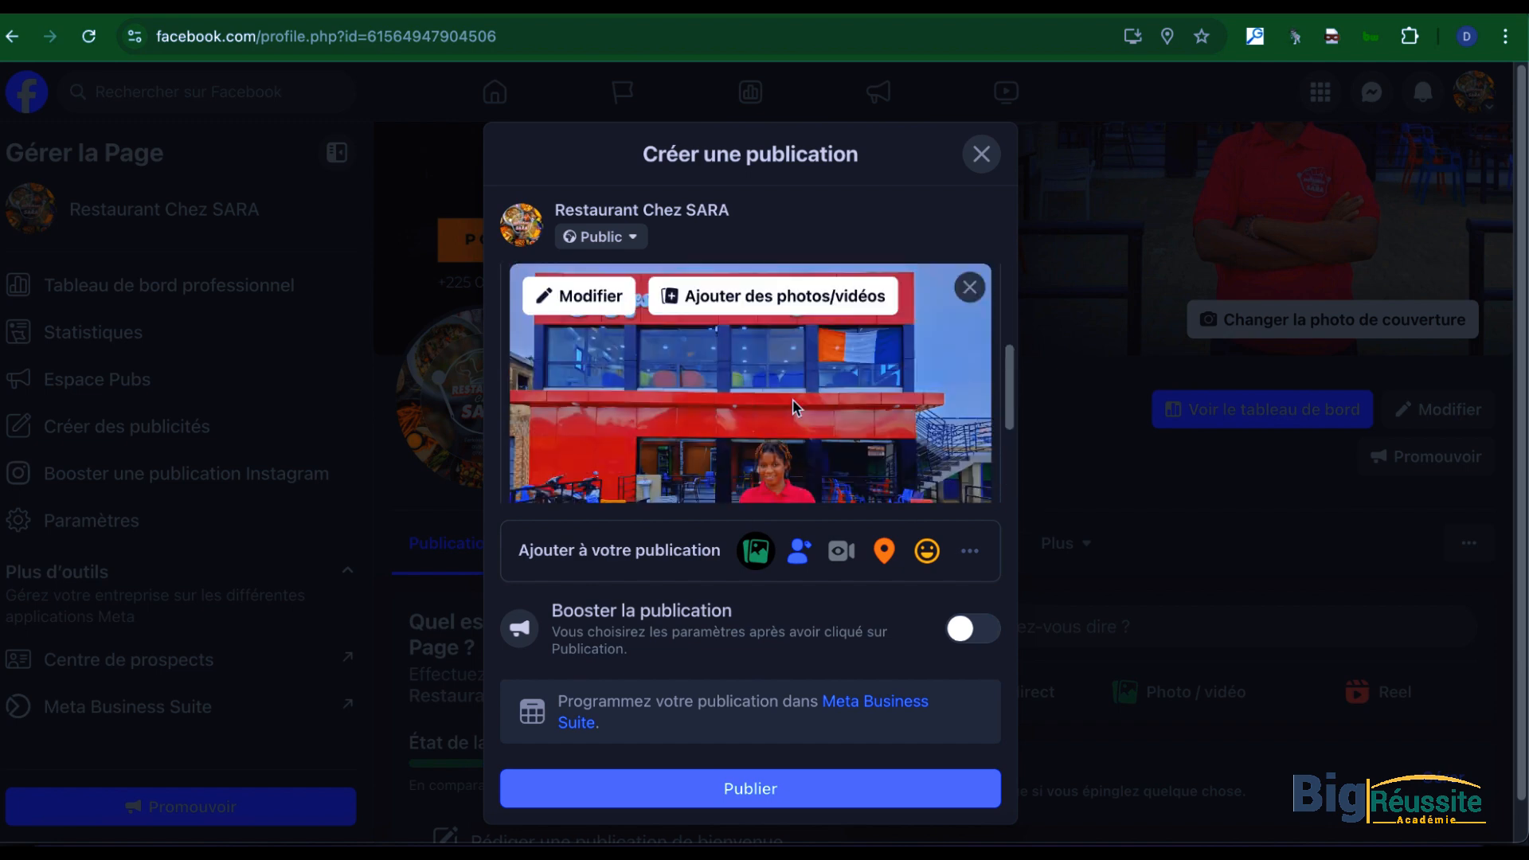
pyautogui.click(780, 501)
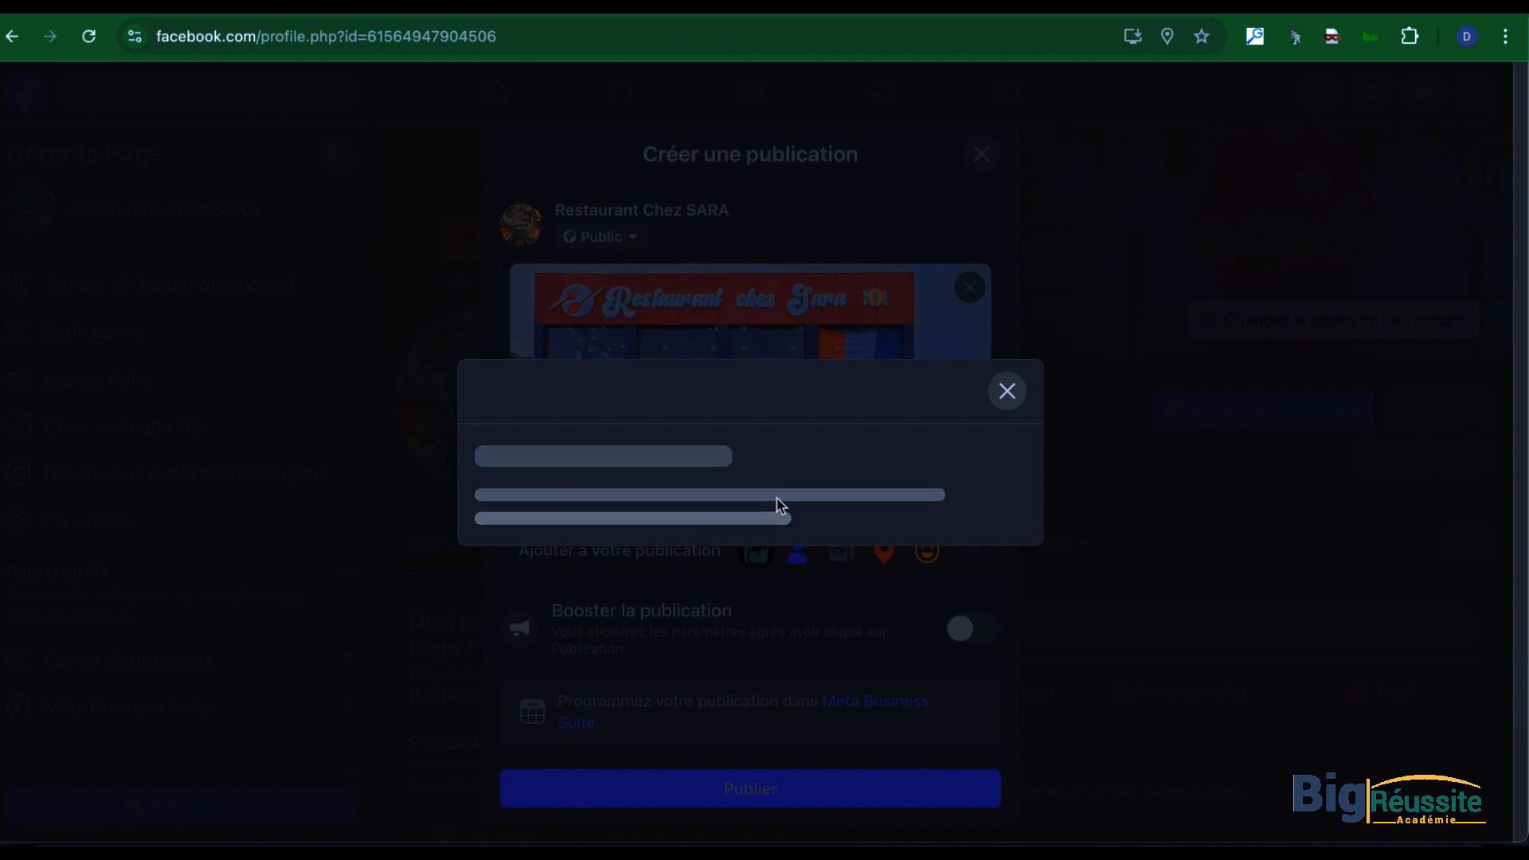
pyautogui.click(629, 642)
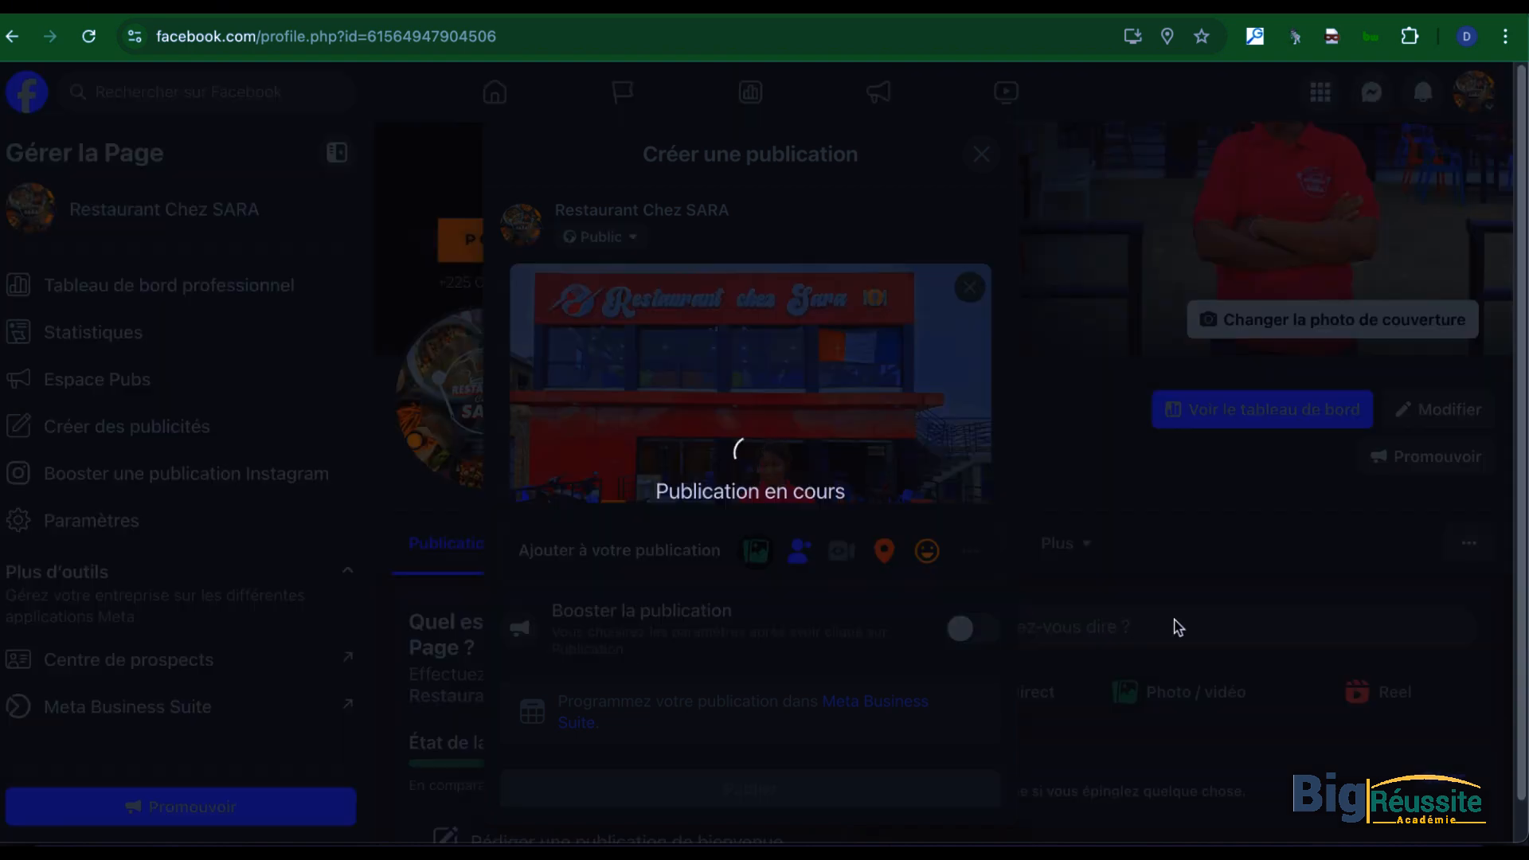